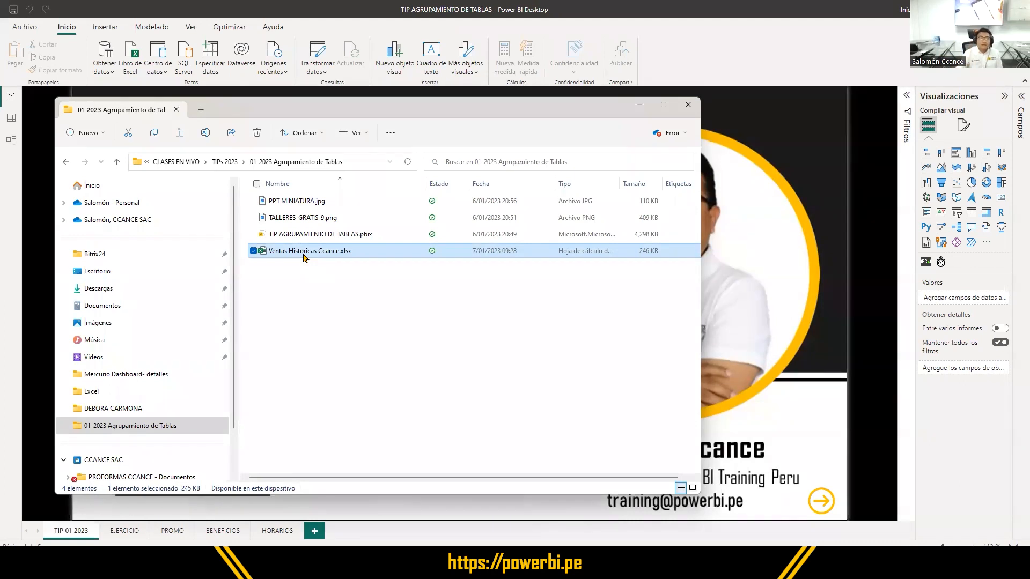
- Open the workbook Ventas Historicas Ccance.xlsx and examine the sales records table on the Registros de Ventas sheet
double_click(311, 250)
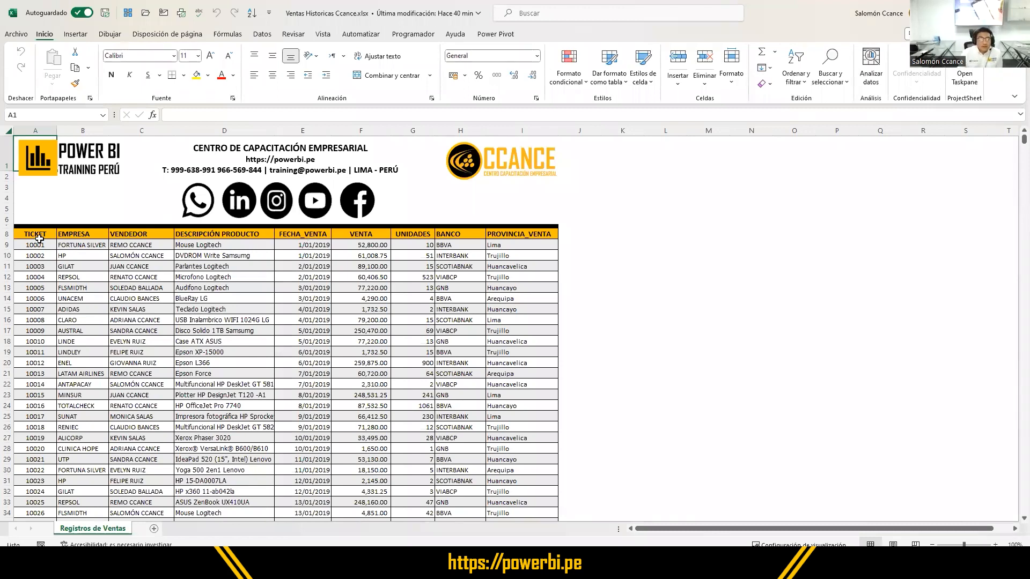
left_click_drag(33, 233, 501, 438)
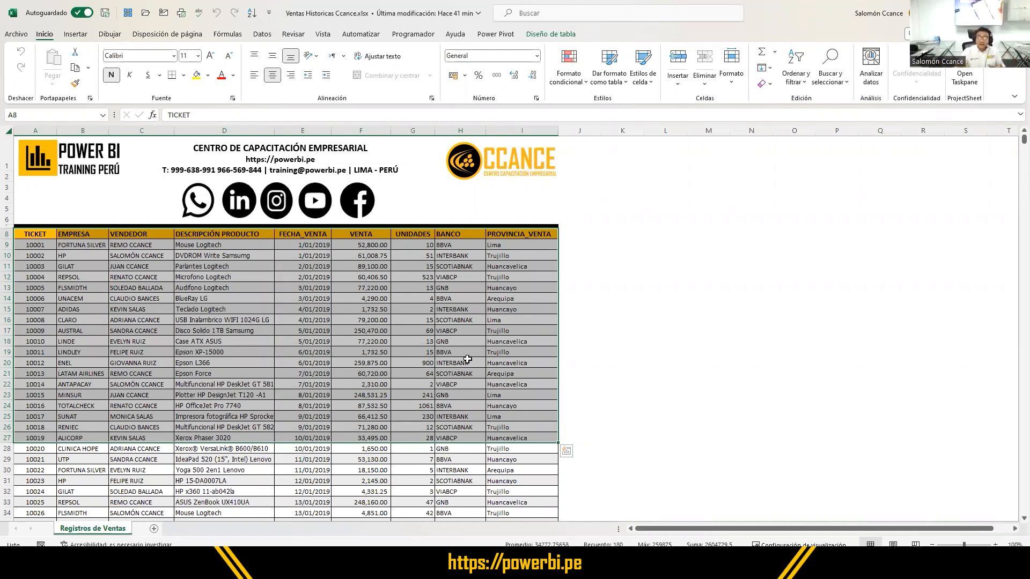
left_click(582, 298)
left_click(336, 290)
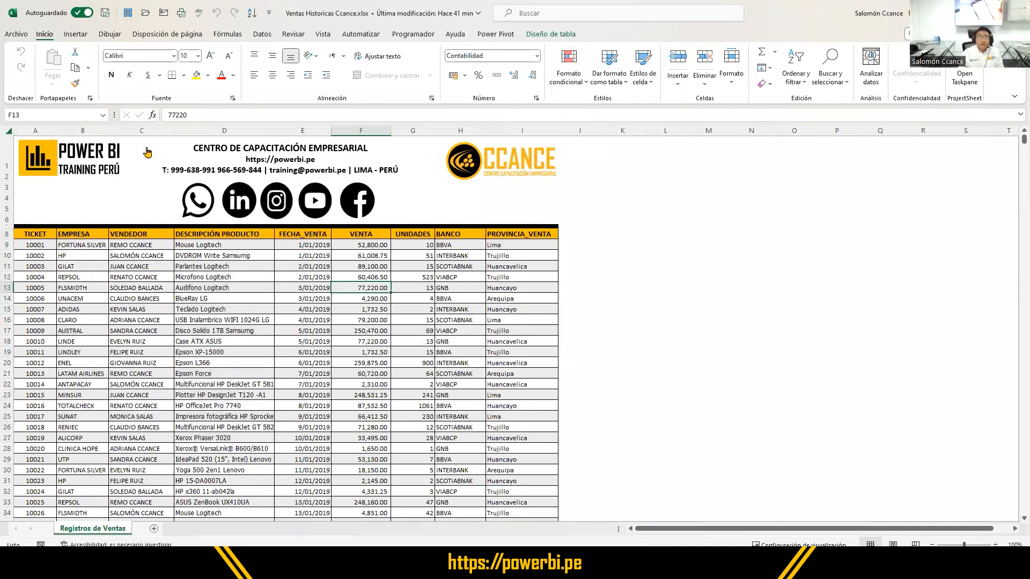
left_click(208, 307)
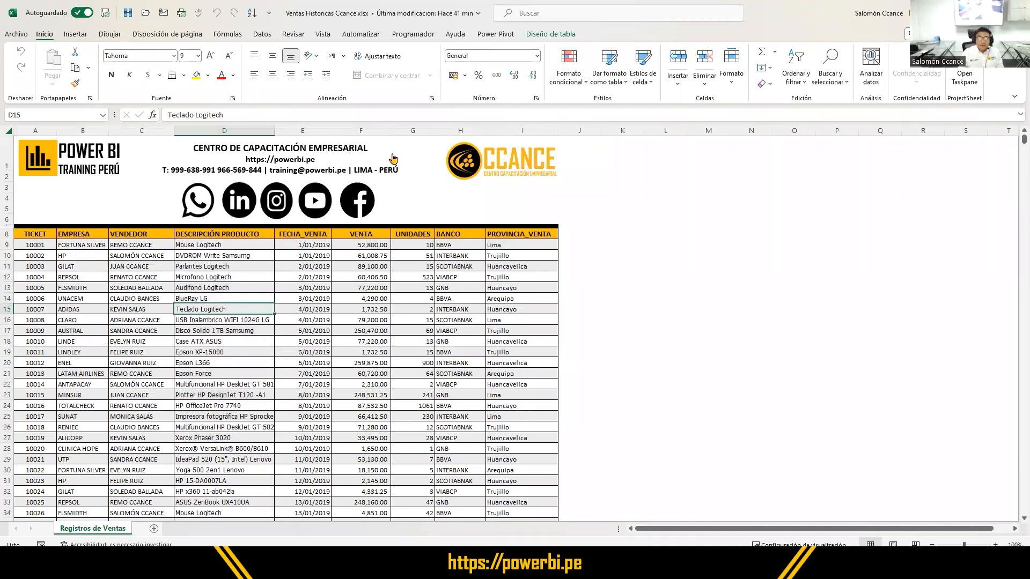
- Show the sales table's design properties and compare the table's name with the worksheet's name
left_click(551, 33)
left_click_drag(521, 23, 588, 44)
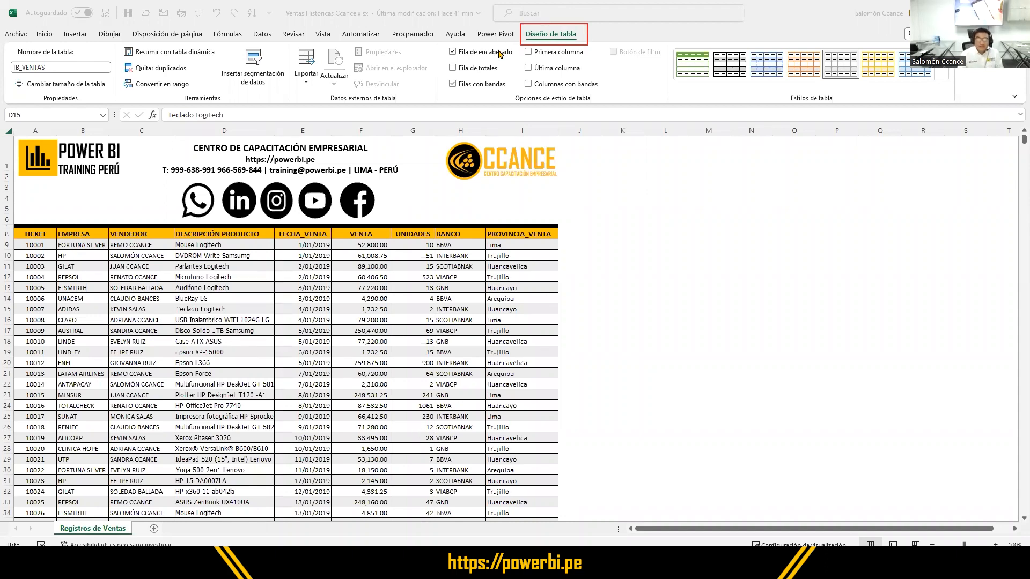
left_click(563, 33)
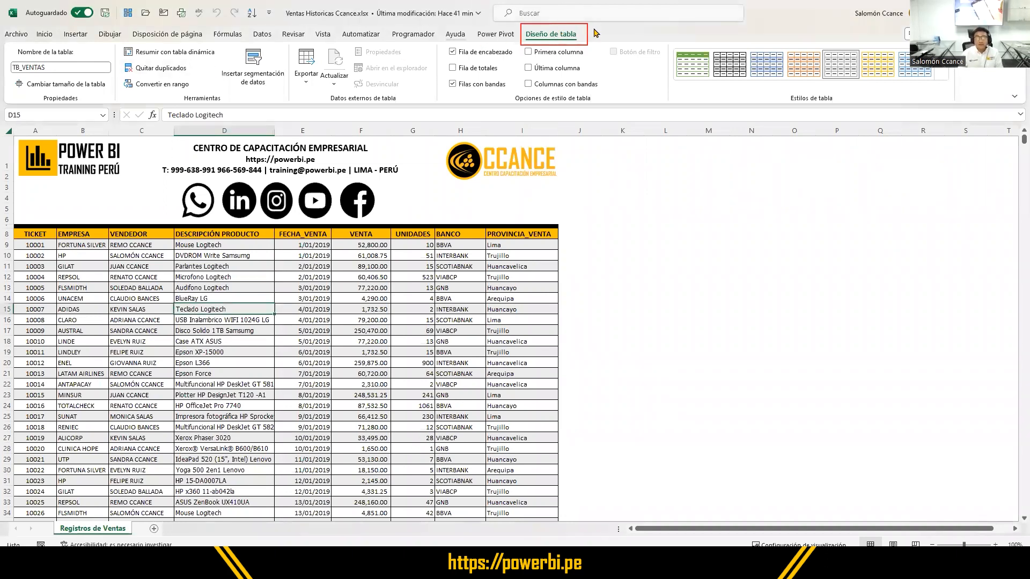
left_click(148, 265)
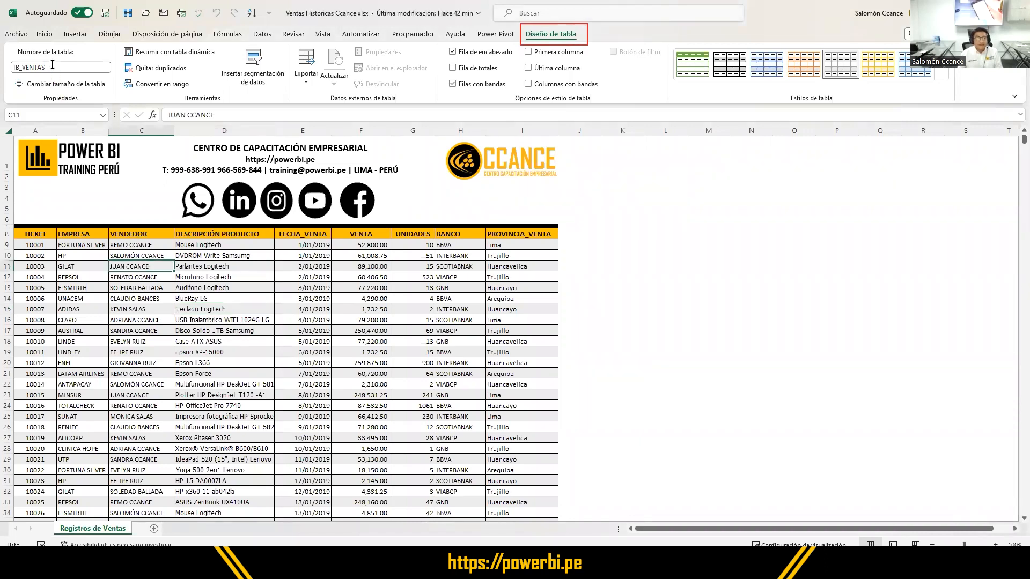
left_click(55, 67)
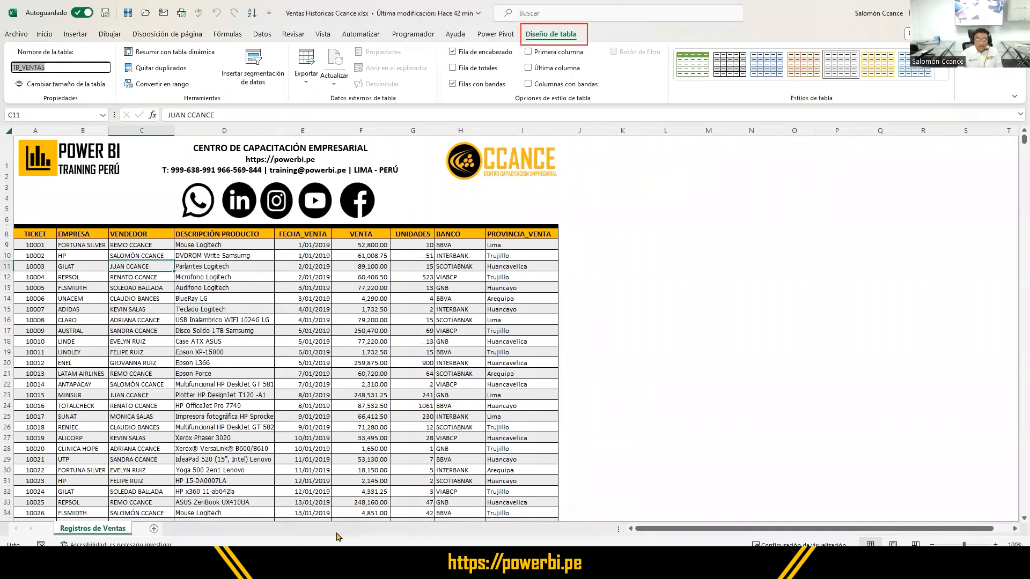
left_click_drag(52, 522, 138, 541)
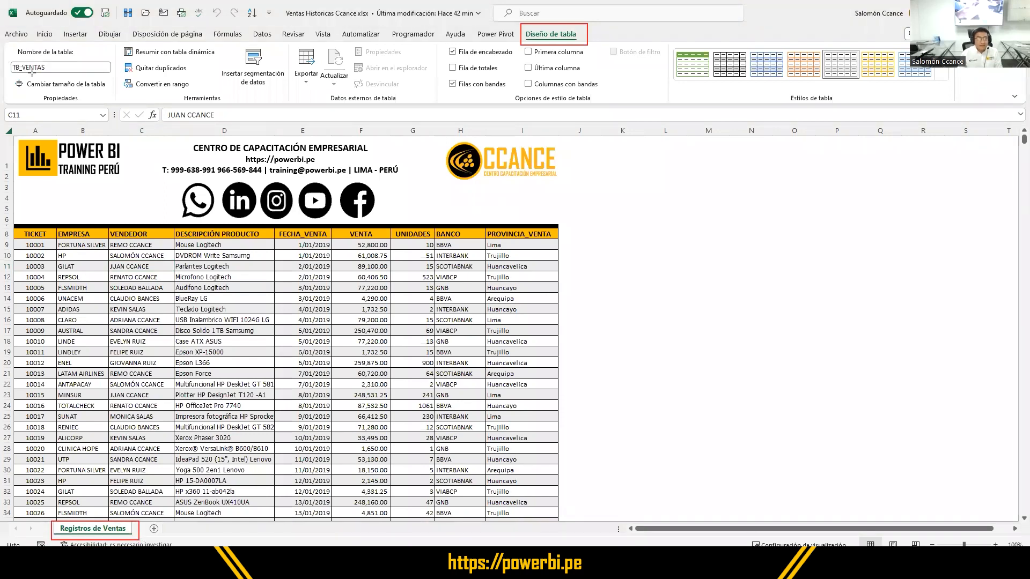
left_click_drag(7, 59, 61, 77)
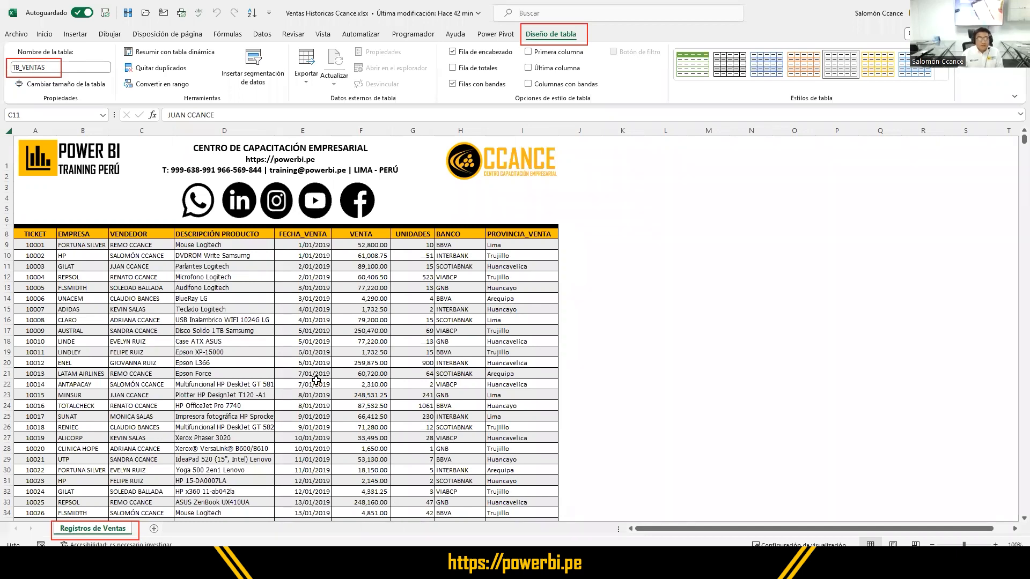
- Check whether a table can be inserted on the sales range, and show its table design properties again
left_click(80, 37)
left_click(79, 36)
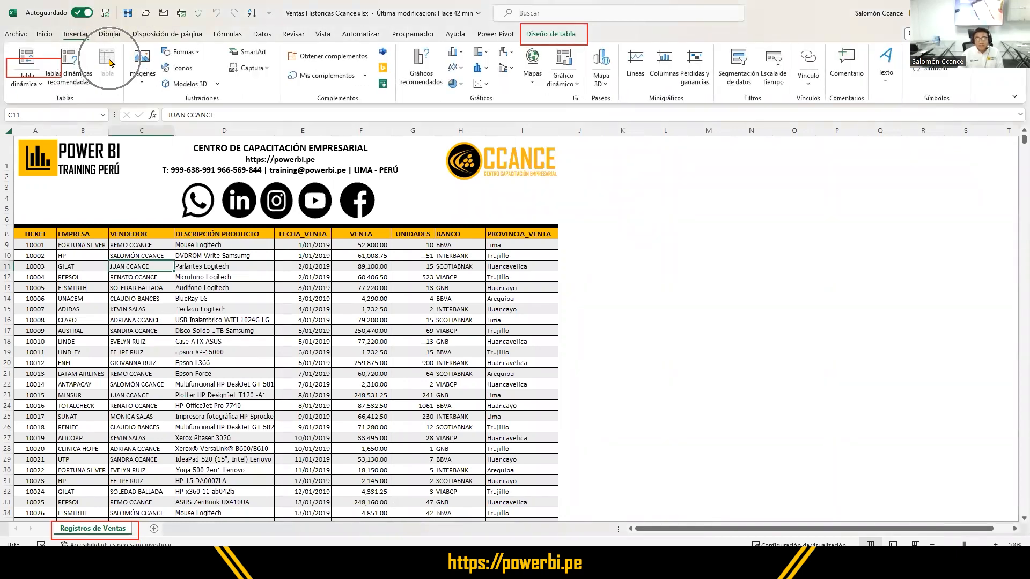
left_click(264, 246)
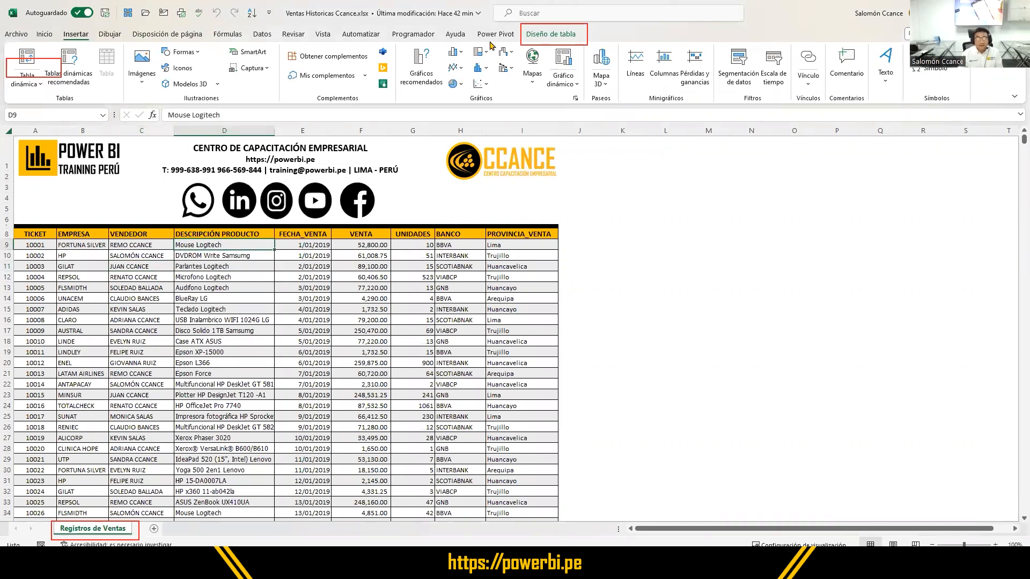
left_click(541, 34)
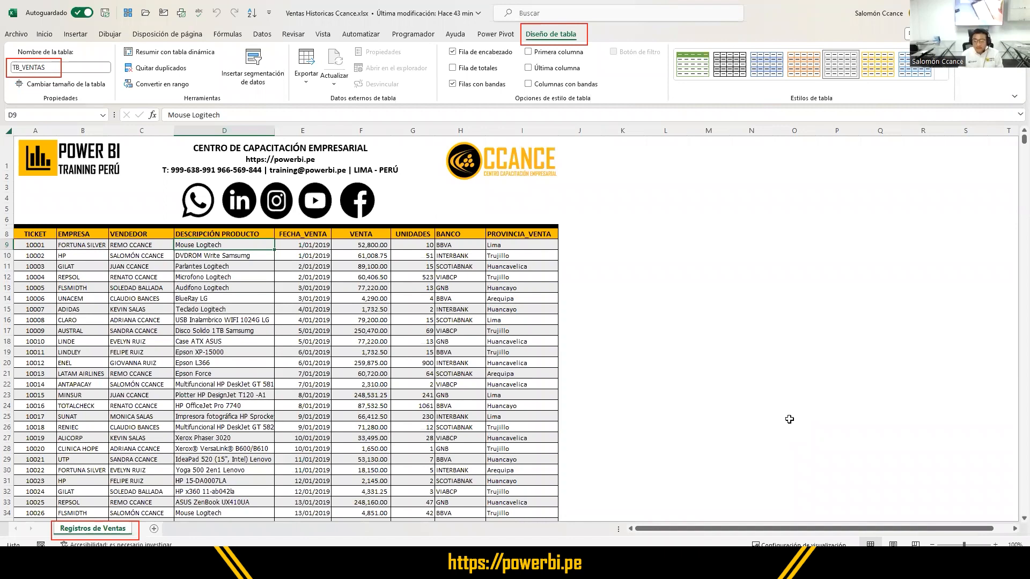
- Close the sales workbook and switch to the EJERCICIO page of the report in Power BI Desktop
key("Escape")
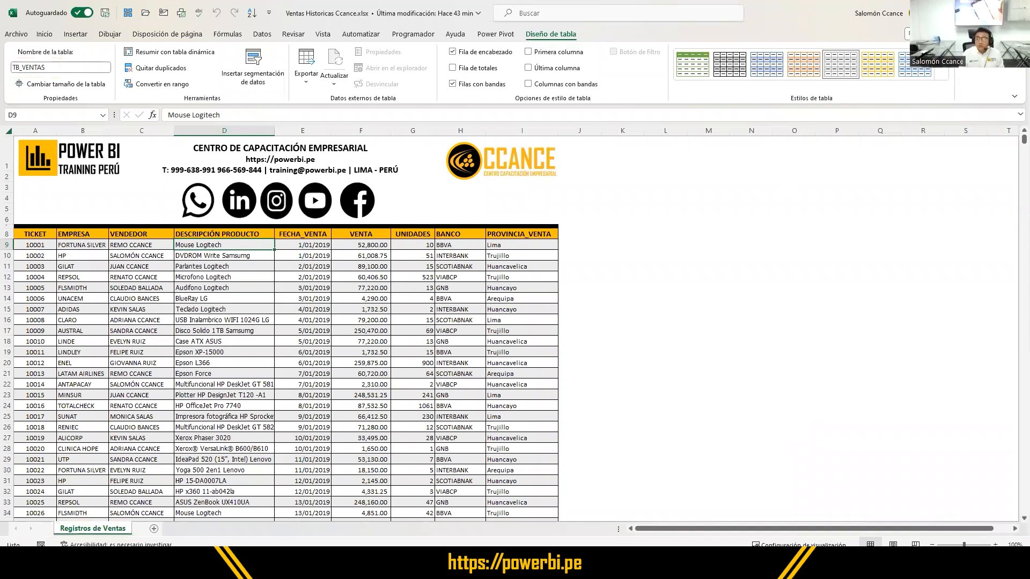
key("alt+F4")
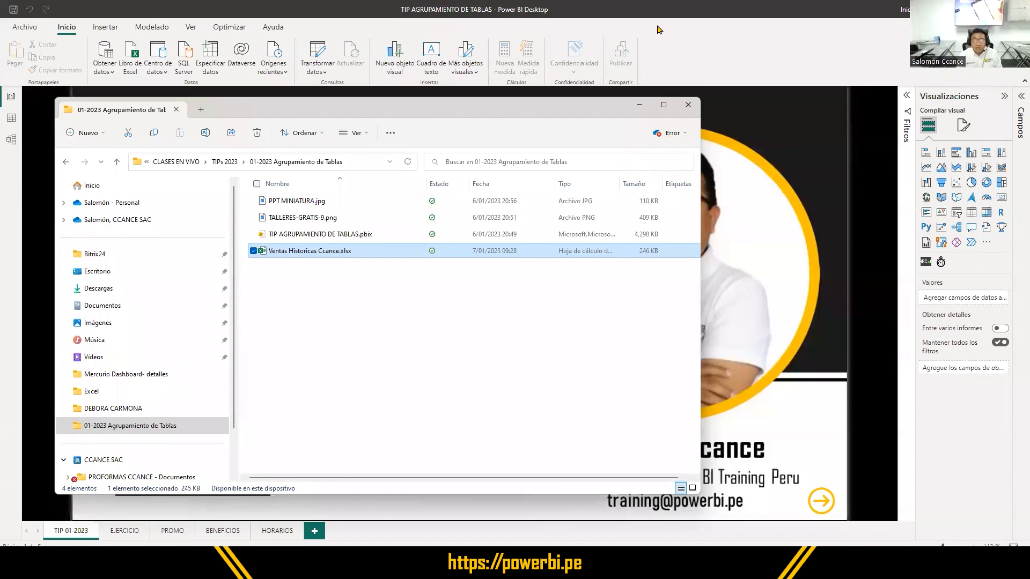
left_click(652, 8)
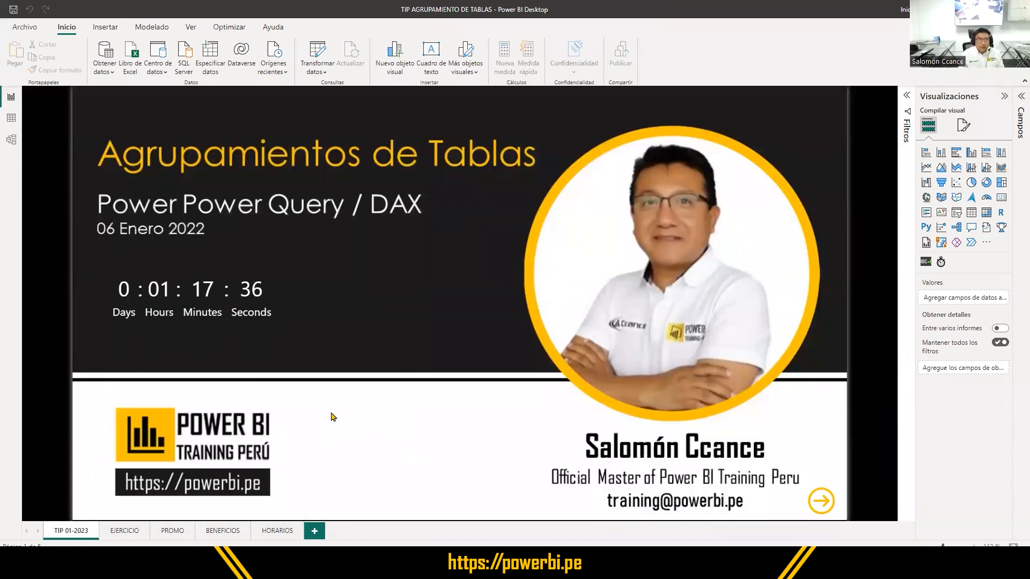
left_click(129, 536)
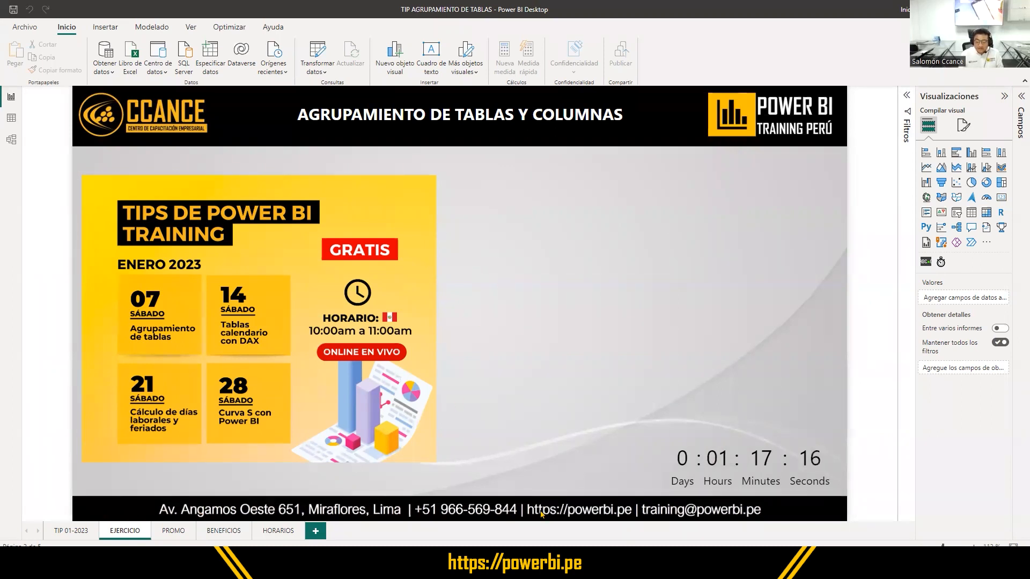
- Connect to the Excel workbook Ventas Historicas Ccance.xlsx in the 01-2023 Agrupamiento de Tablas folder as a data source
left_click_drag(114, 37, 147, 84)
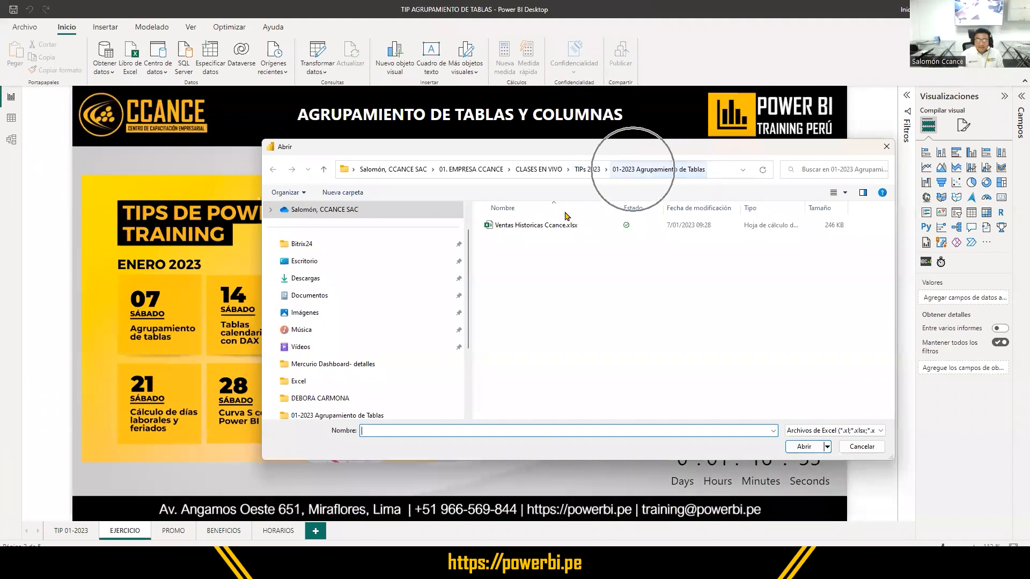
left_click(523, 228)
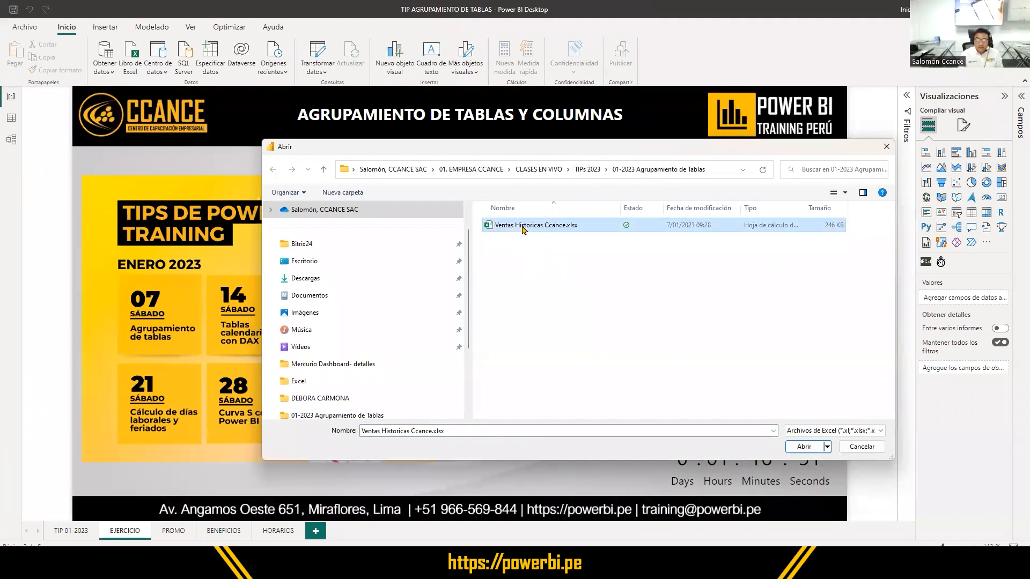
double_click(536, 230)
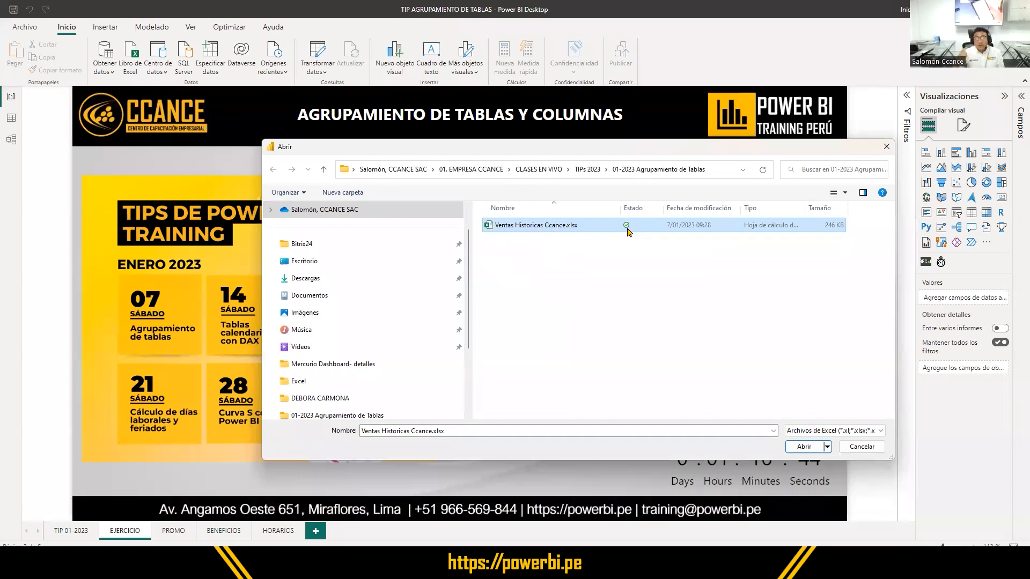
key("ctrl")
key("ctrl")
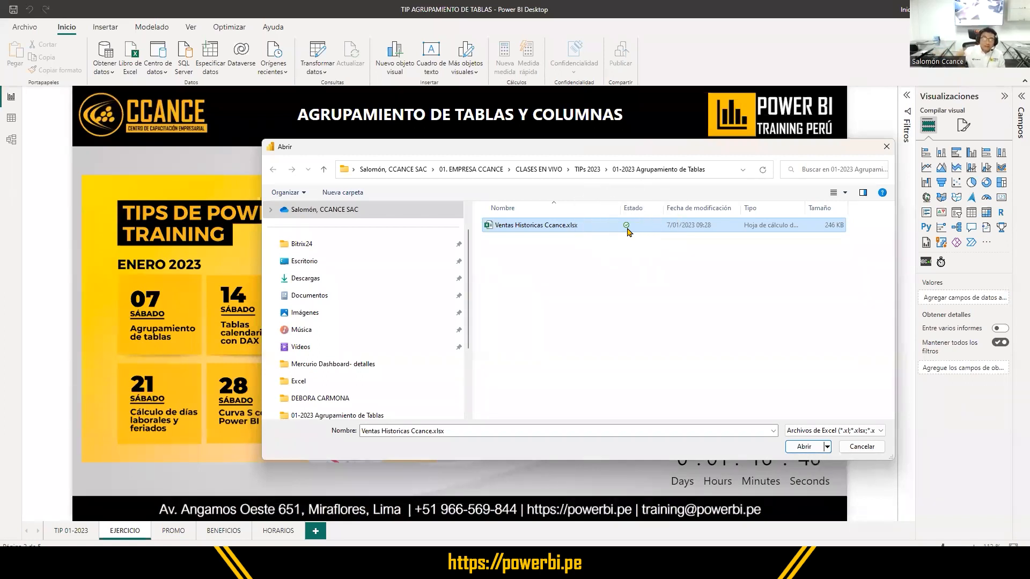
key("ctrl")
key("ctrl")
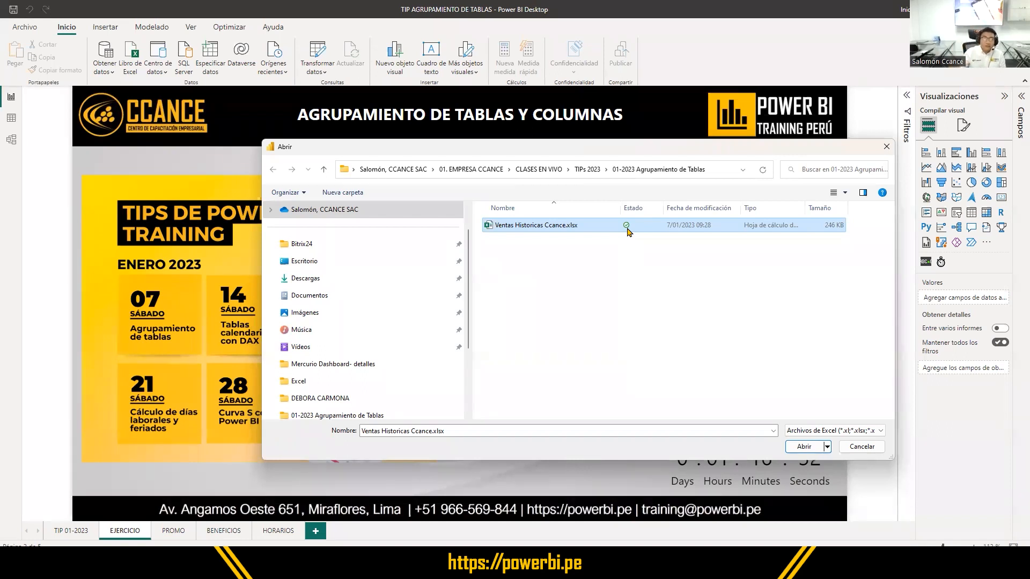
left_click(571, 228)
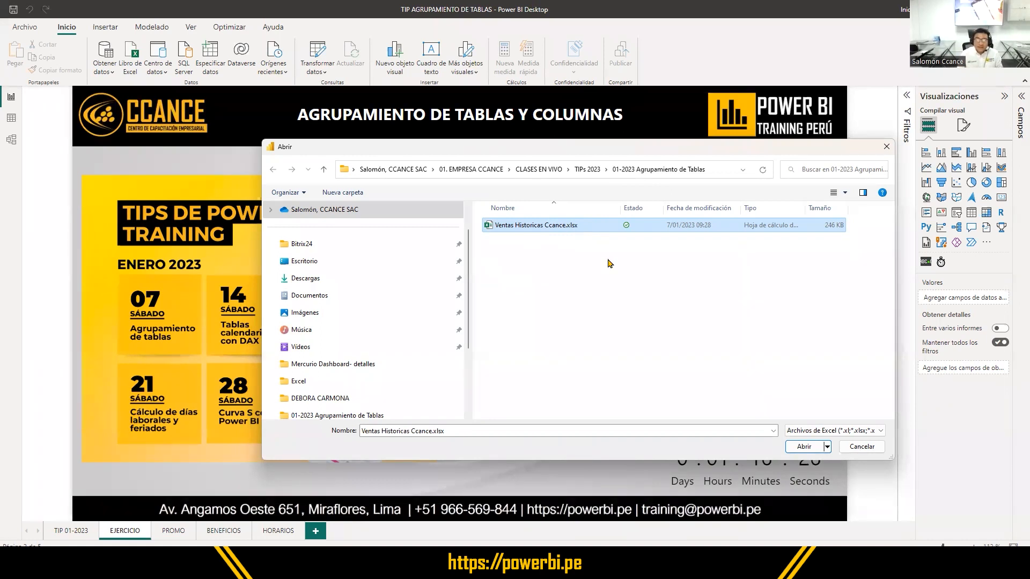
left_click(807, 448)
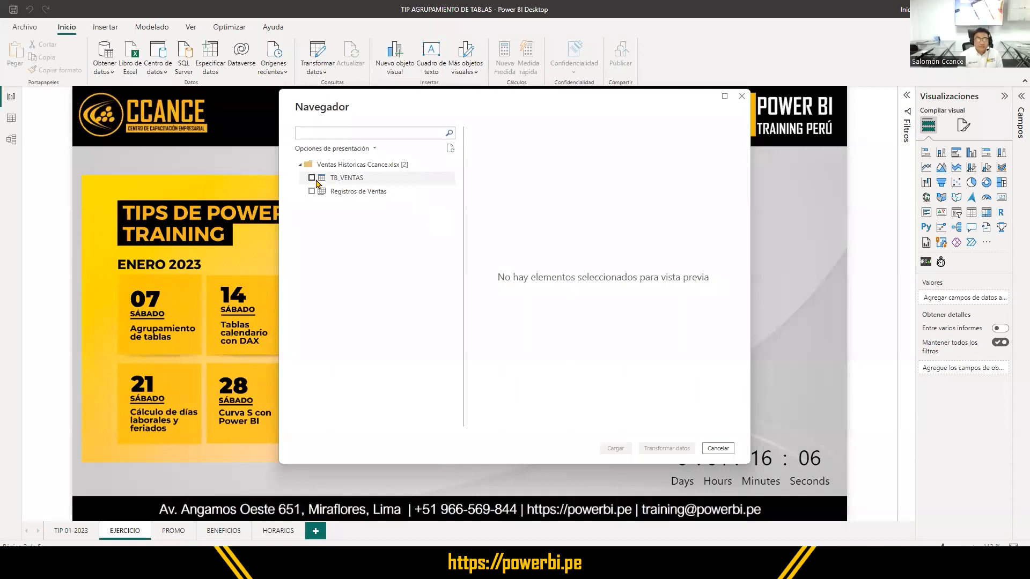
- Load the TB_VENTAS table into the model and expand its list of fields
left_click(314, 179)
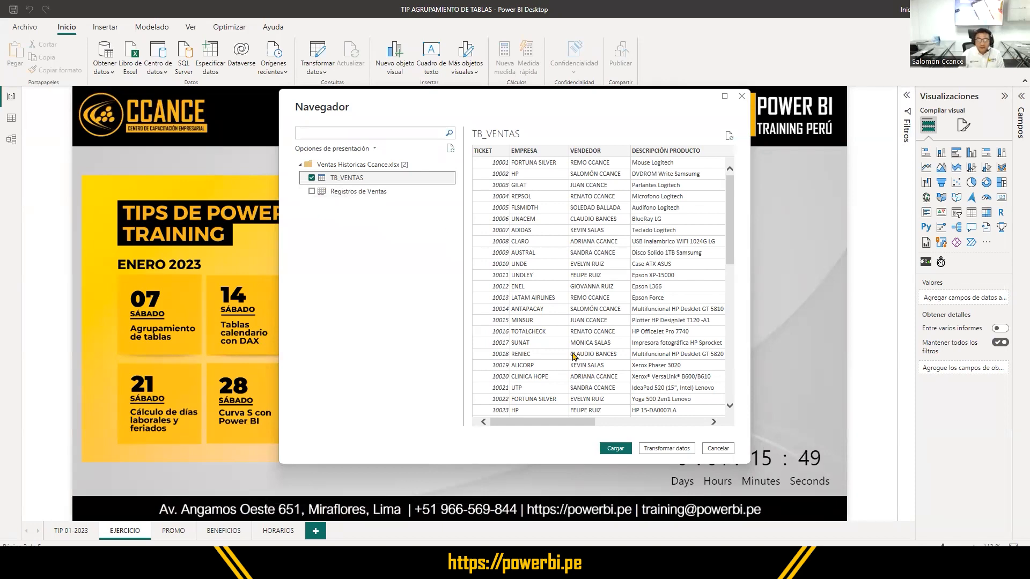
left_click(617, 449)
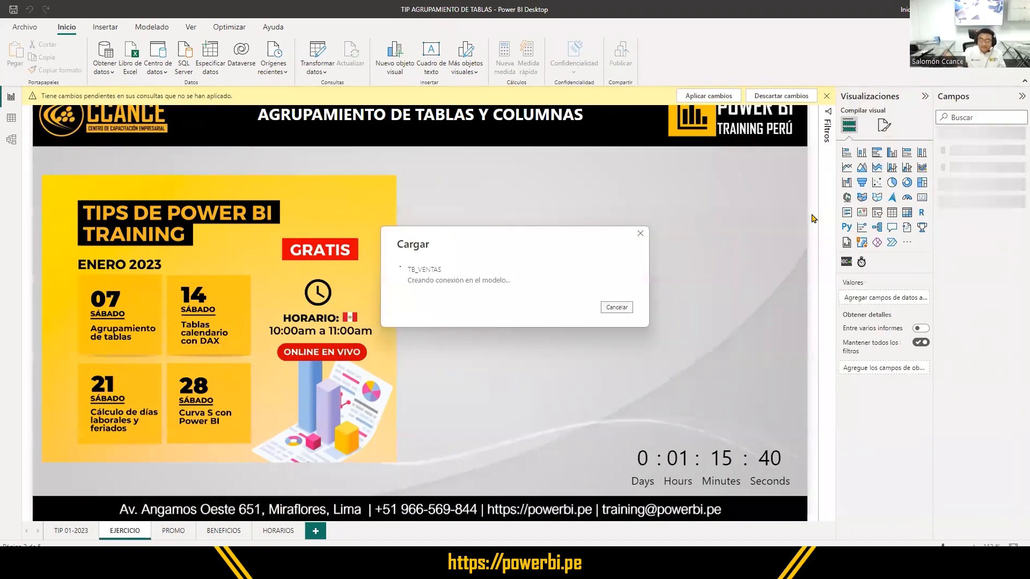
left_click(975, 161)
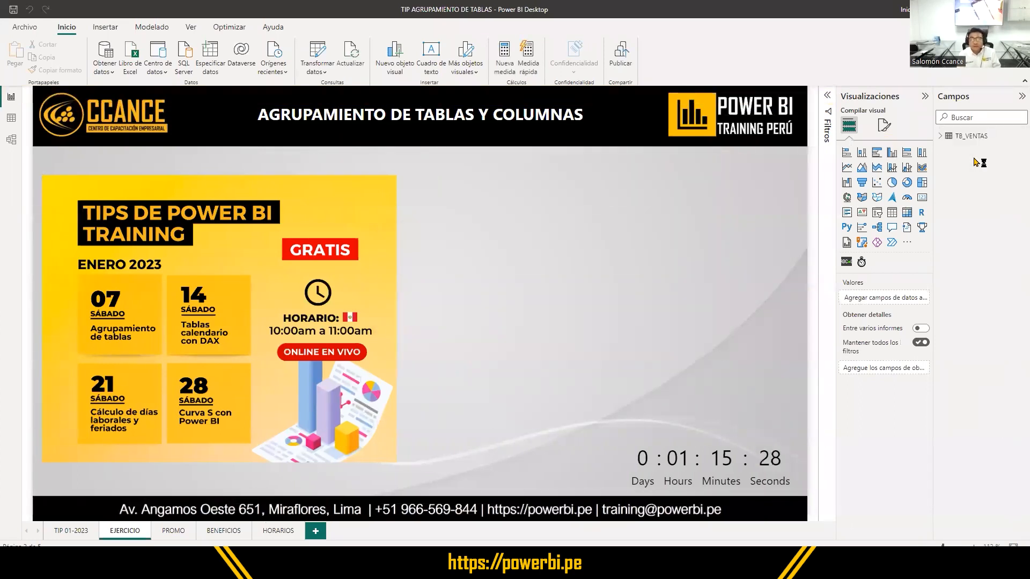
left_click(940, 138)
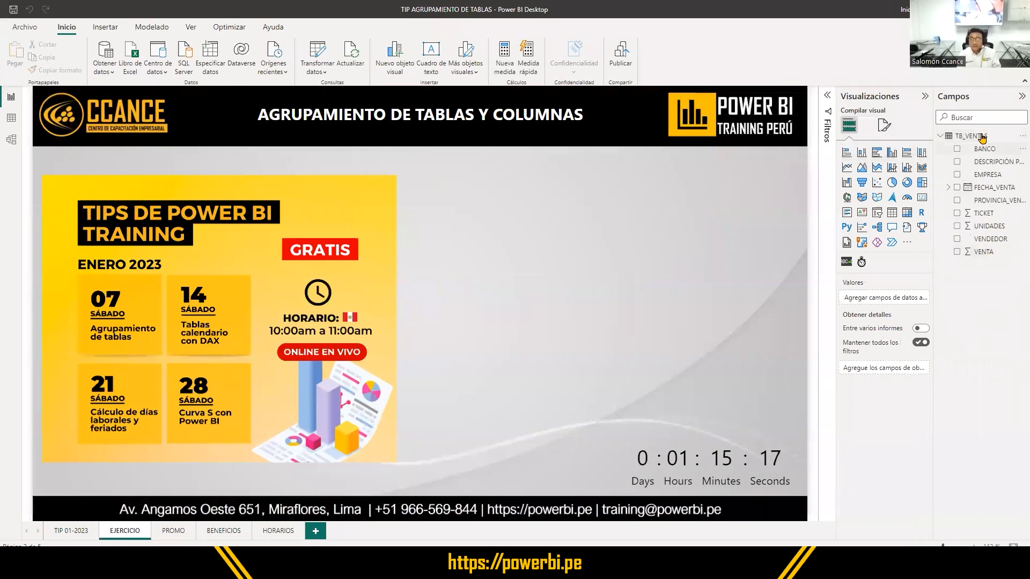
left_click(939, 137)
left_click(939, 138)
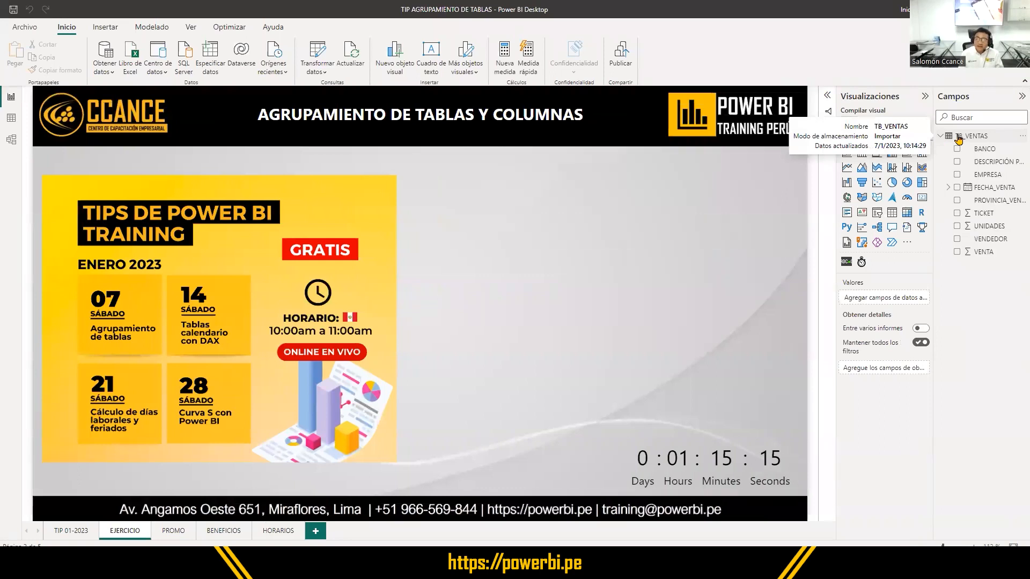
- Examine the loaded TB_VENTAS rows in the data view, including the PROVINCIA_VENTA and EMPRESA columns
left_click(9, 122)
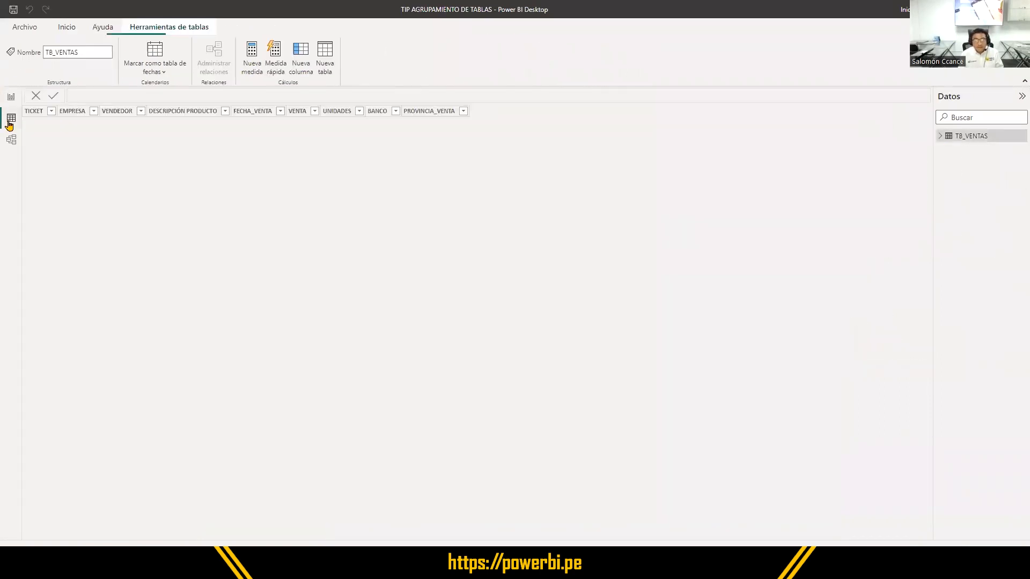
left_click(940, 135)
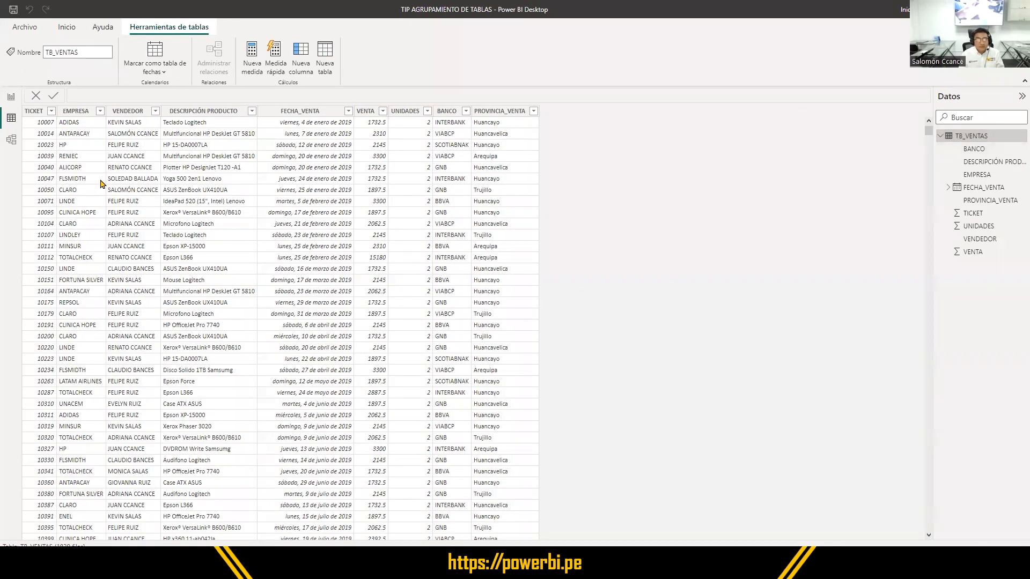
left_click(171, 181)
left_click(499, 191)
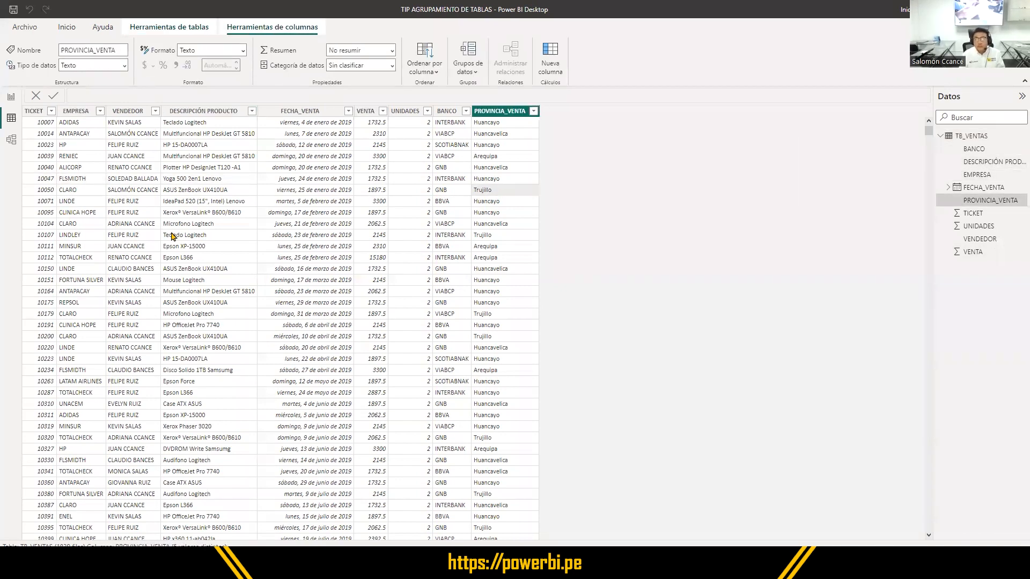
left_click(77, 212)
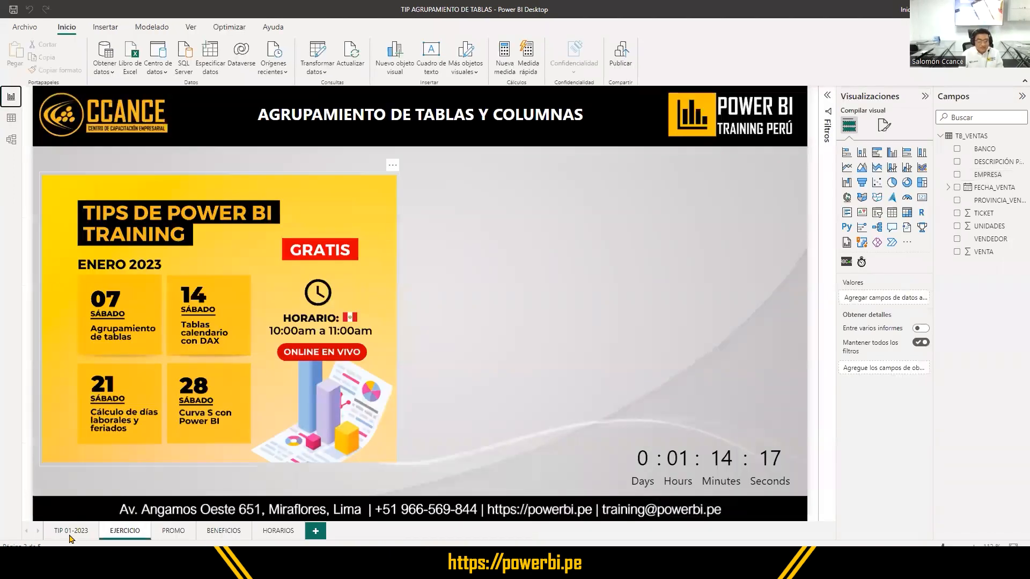
- Return to the report view and show the TIP 01-2023 cover page
left_click(71, 533)
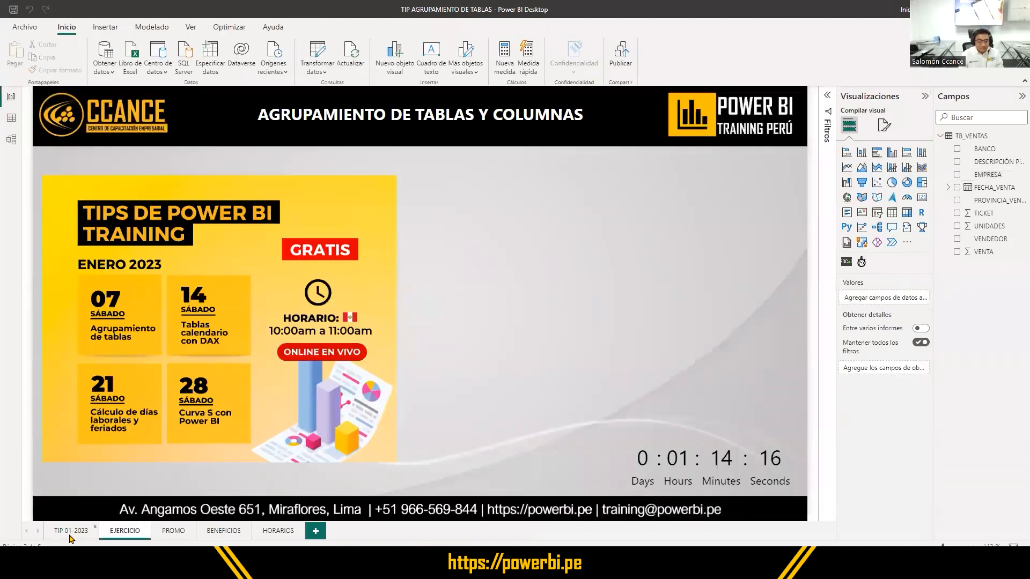
left_click(205, 212)
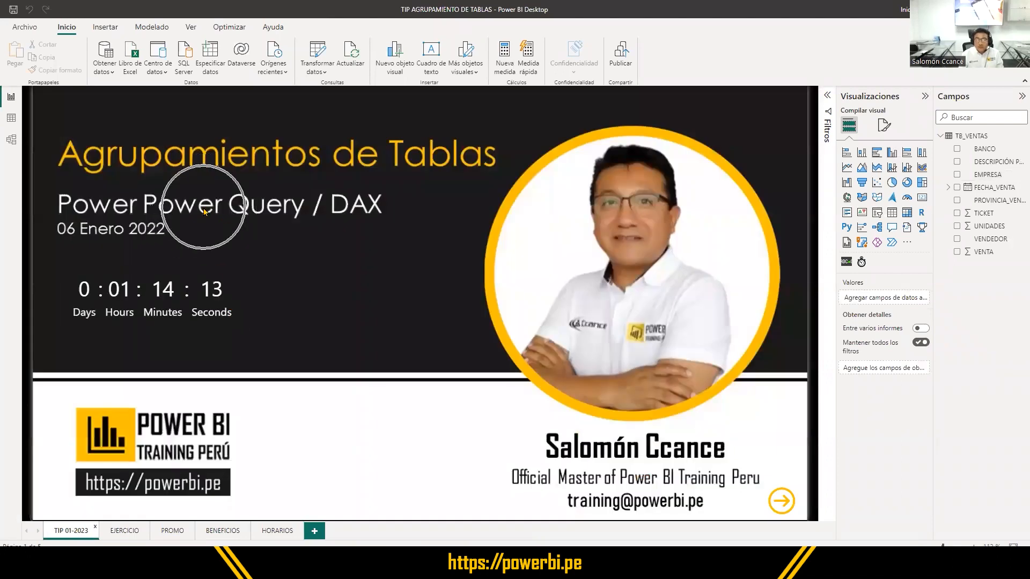
key("ctrl")
key("ctrl")
key("ctrl")
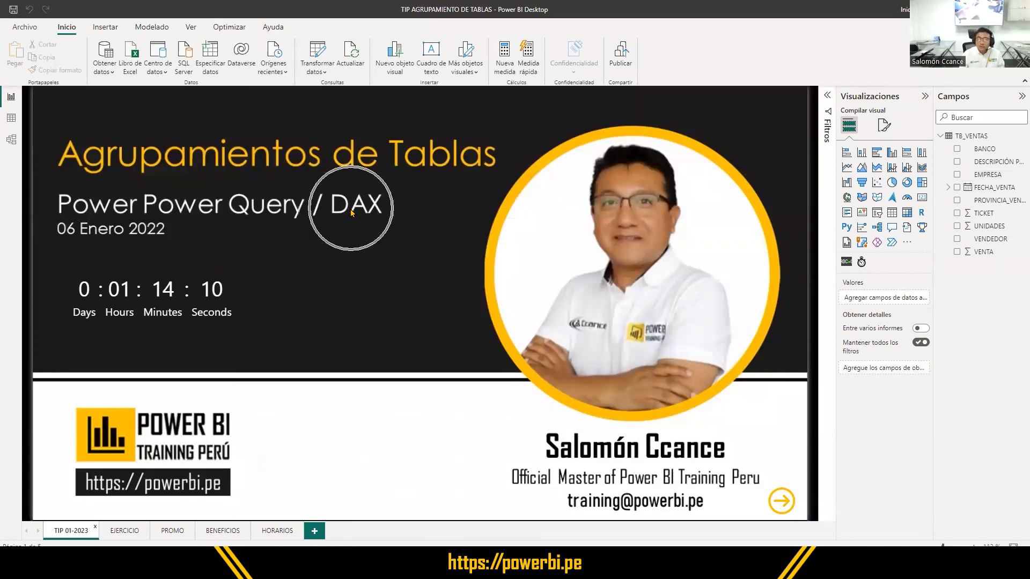
key("ctrl")
key("ctrl")
key("ctrl")
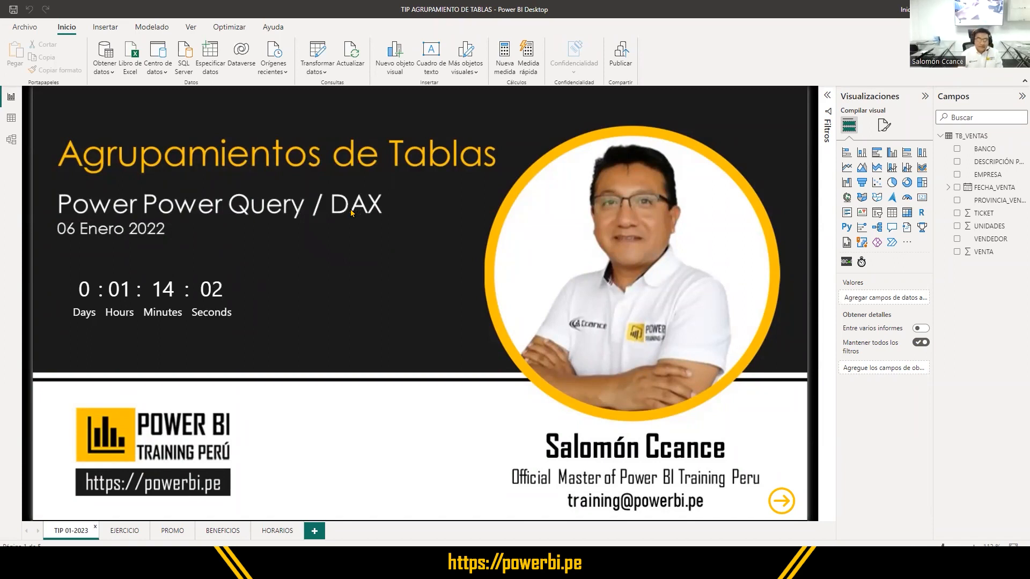
key("ctrl")
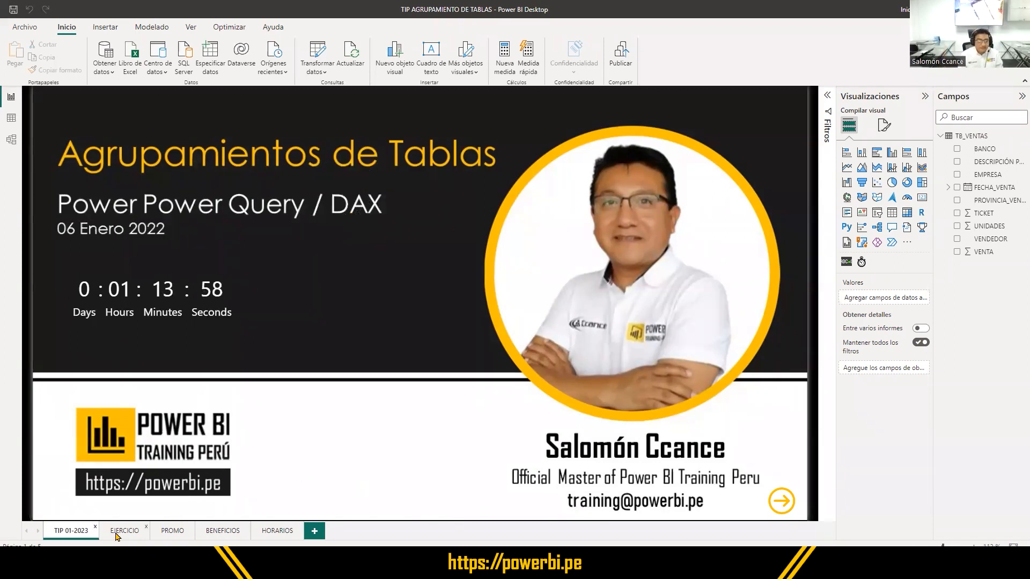
- Open the TB_VENTAS query in the Power Query Editor and narrow the list of queries
left_click(319, 54)
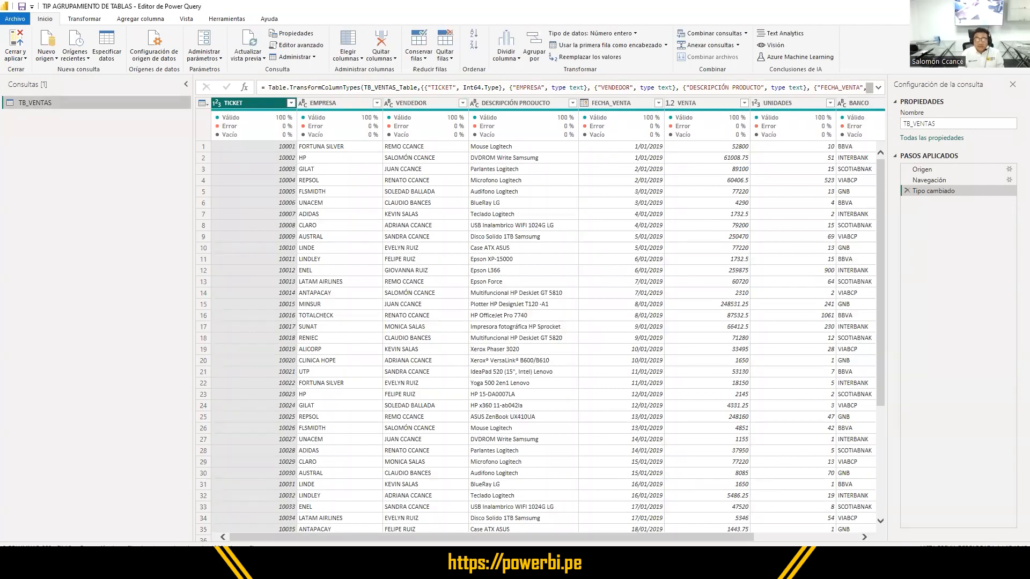
left_click(1017, 6)
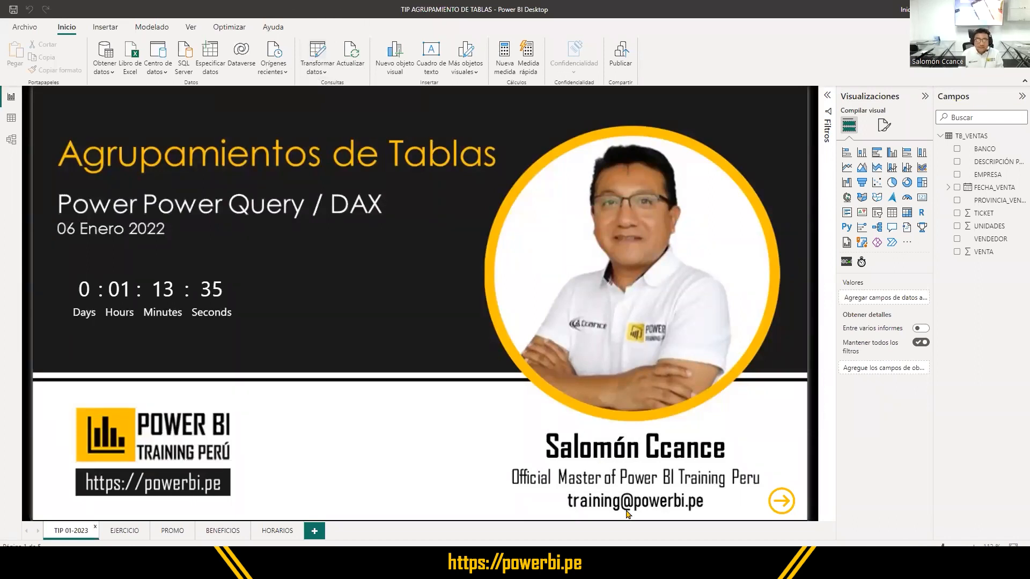
left_click_drag(129, 184, 311, 222)
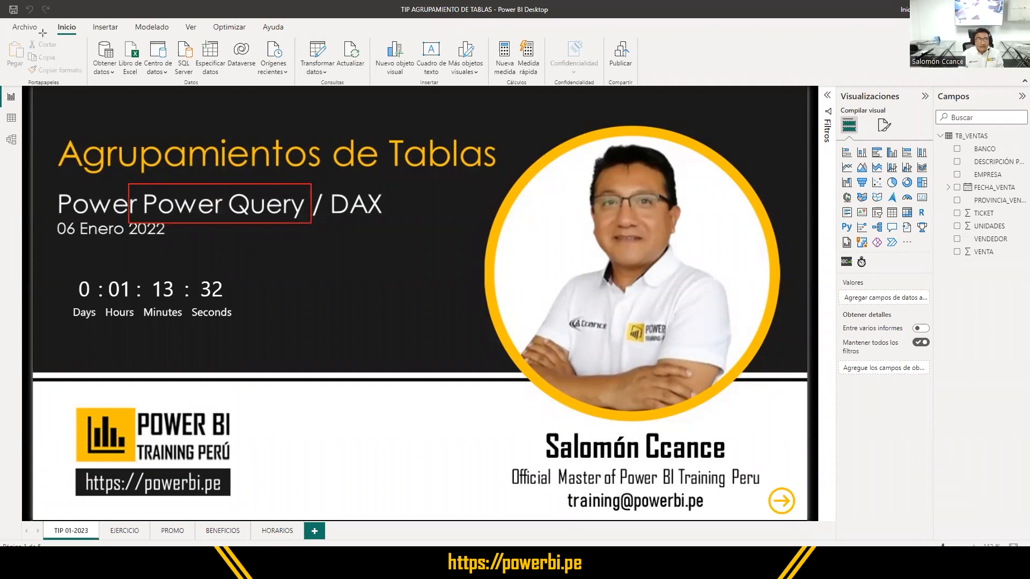
left_click_drag(296, 36, 312, 75)
left_click_drag(46, 14, 80, 37)
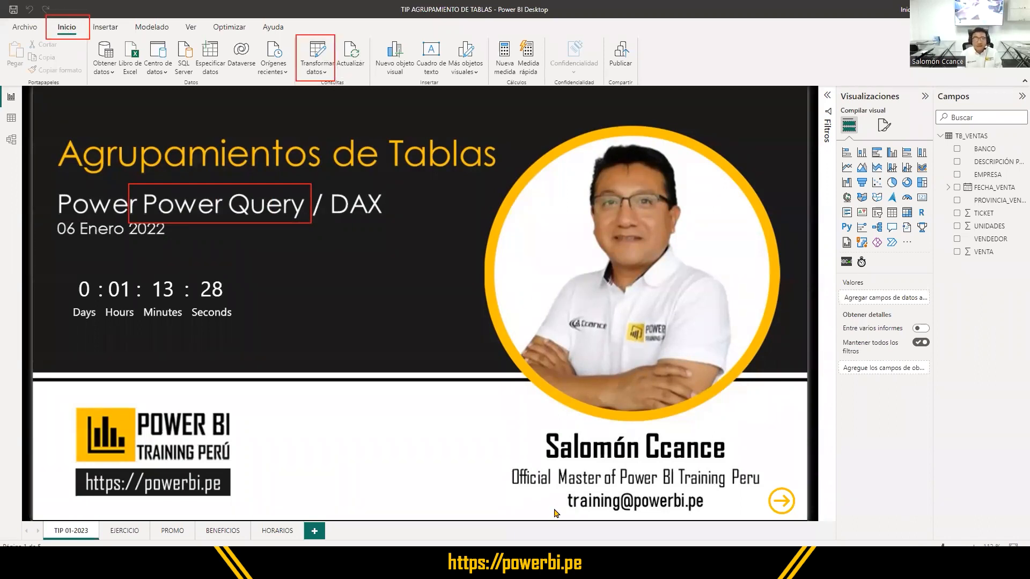
left_click(317, 59)
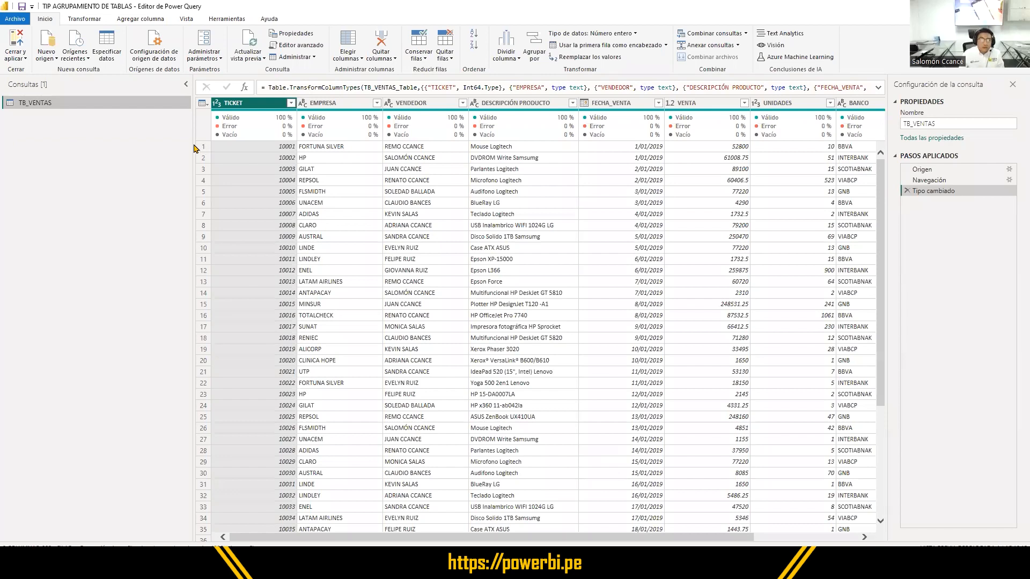
left_click_drag(191, 143, 150, 147)
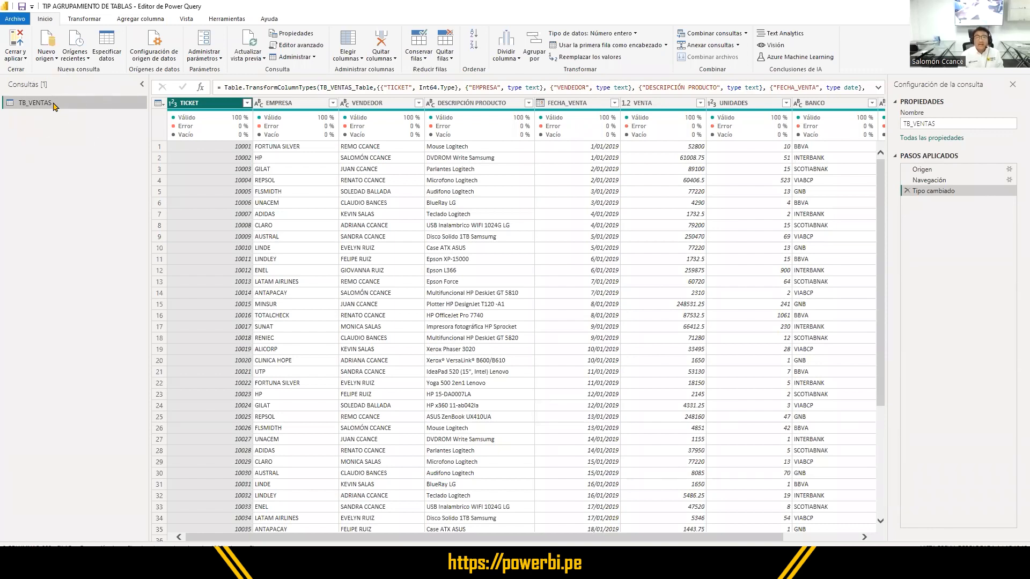
- Create a new query as a reference to the TB_VENTAS query
left_click(55, 106)
left_click(48, 107)
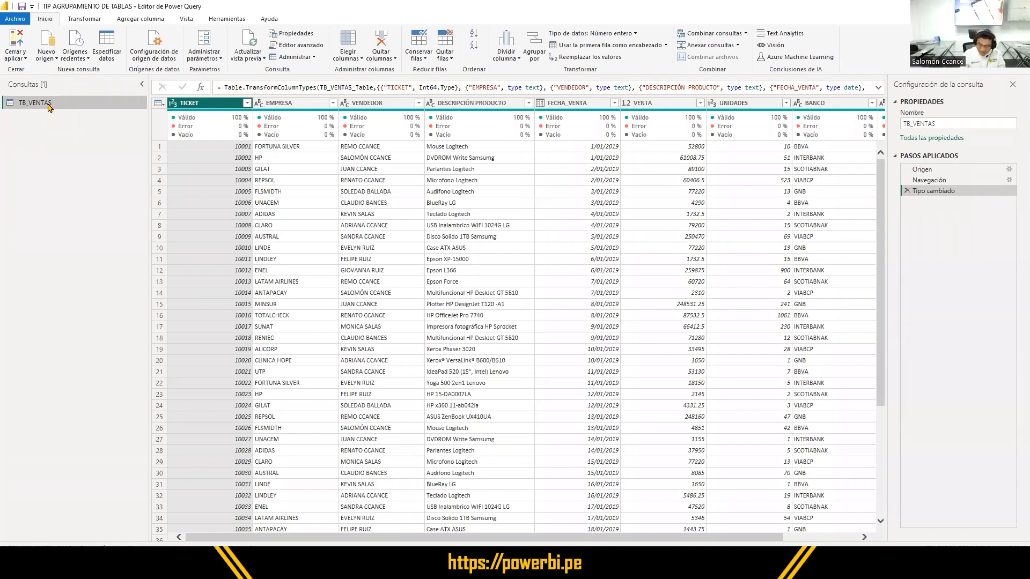
left_click(141, 168)
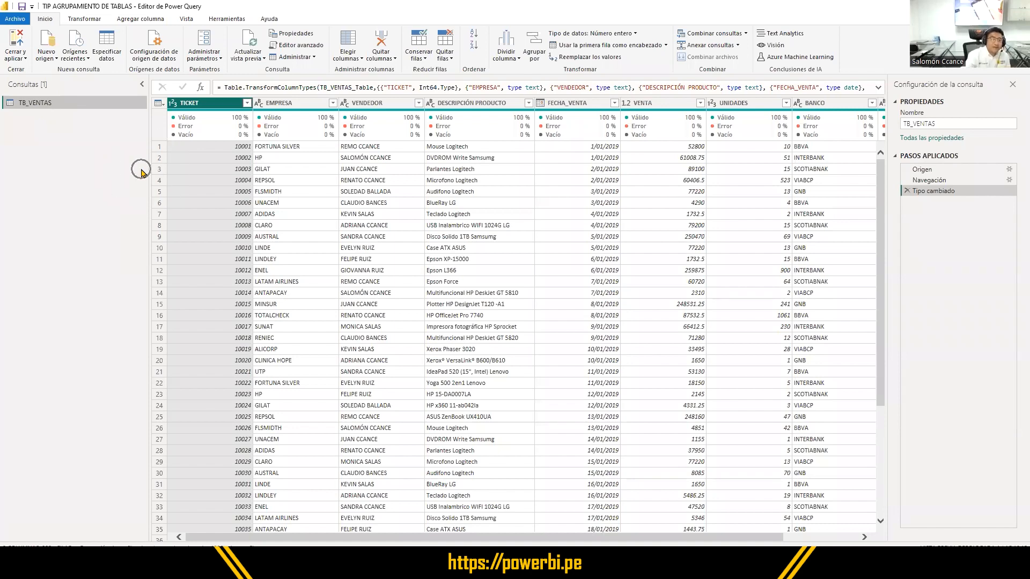
key("super+plus")
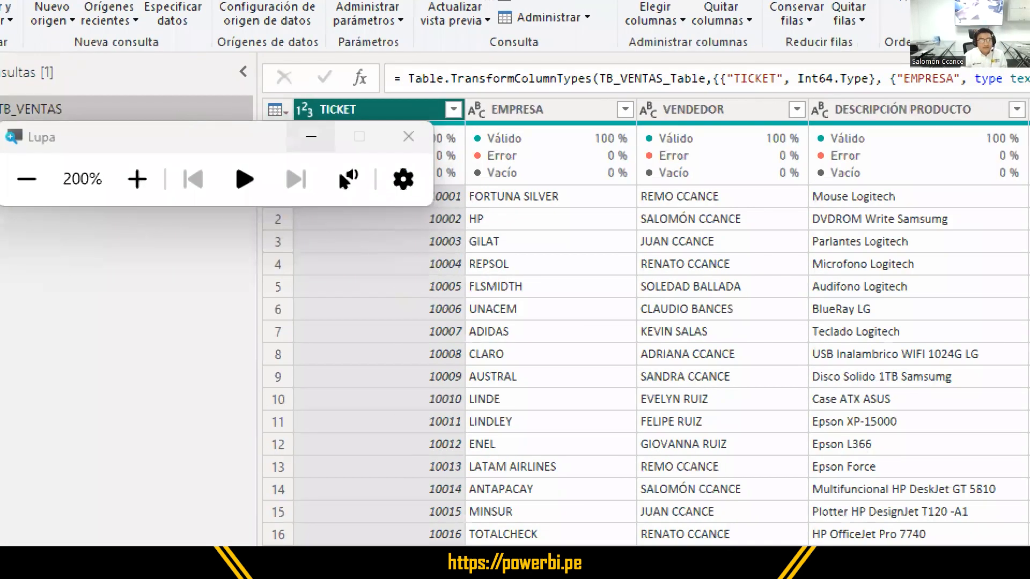
left_click(311, 137)
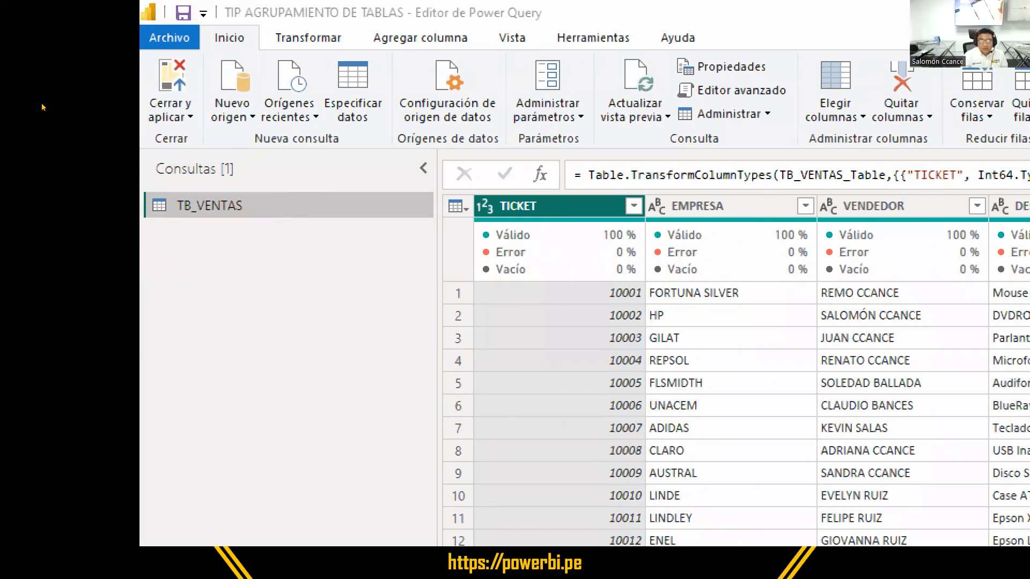
right_click(220, 205)
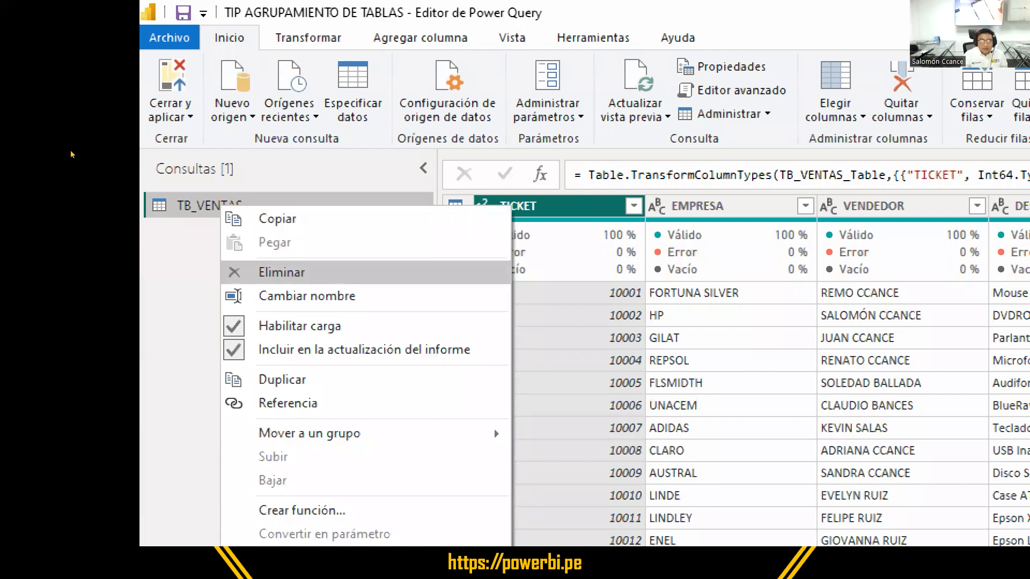
key("Down")
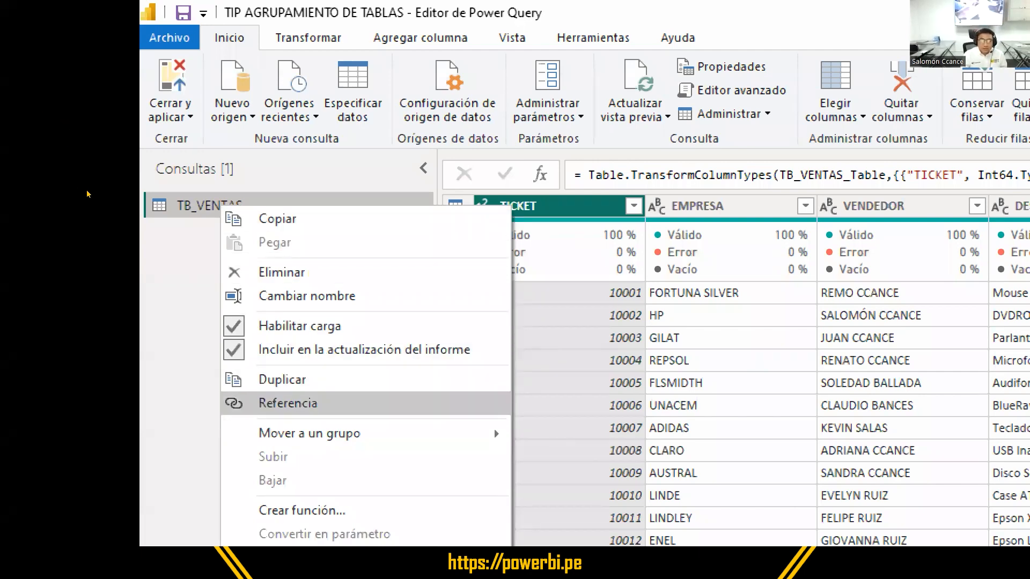
key("Up")
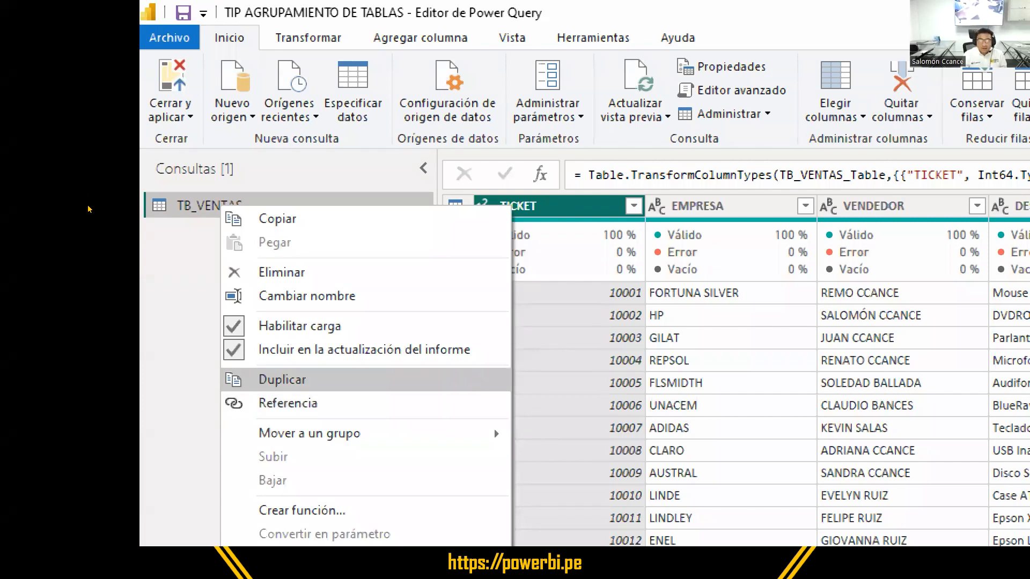
key("Down")
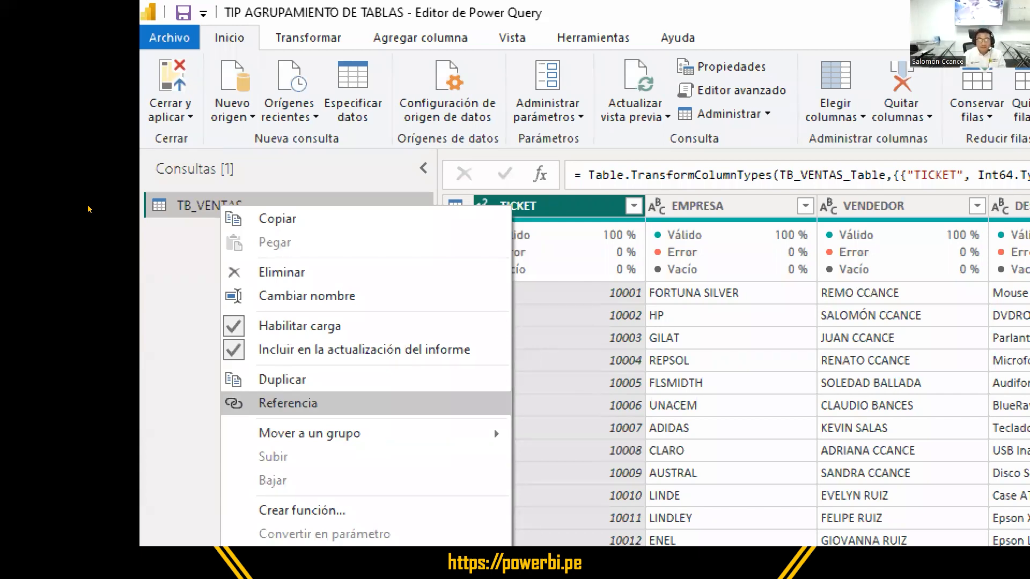
key("Up")
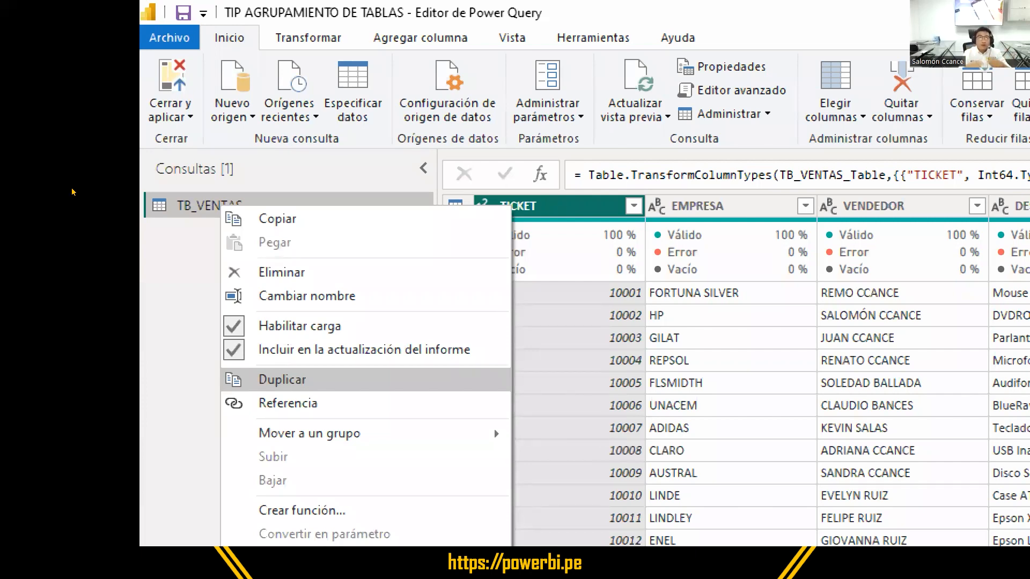
key("Down")
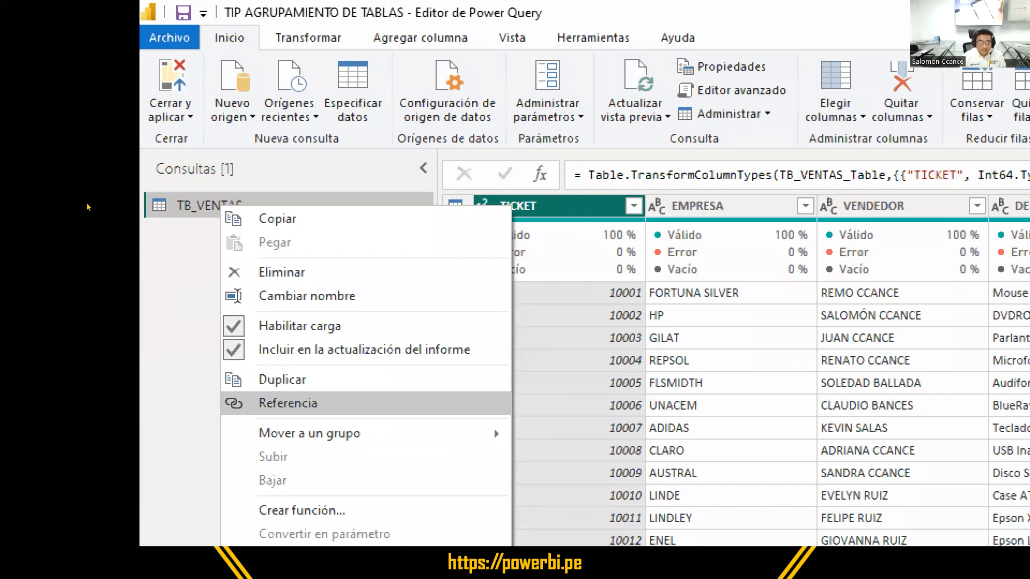
left_click(288, 403)
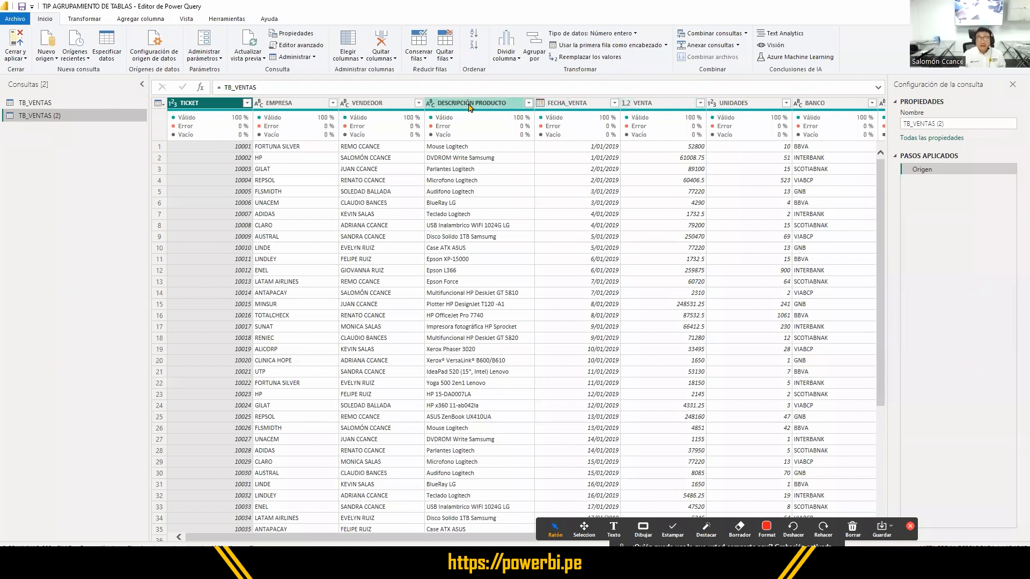
- Look over the DESCRIPCIÓN PRODUCTO, FECHA_VENTA and VENTA columns of the TB_VENTAS (2) query
left_click(644, 103)
left_click(481, 109)
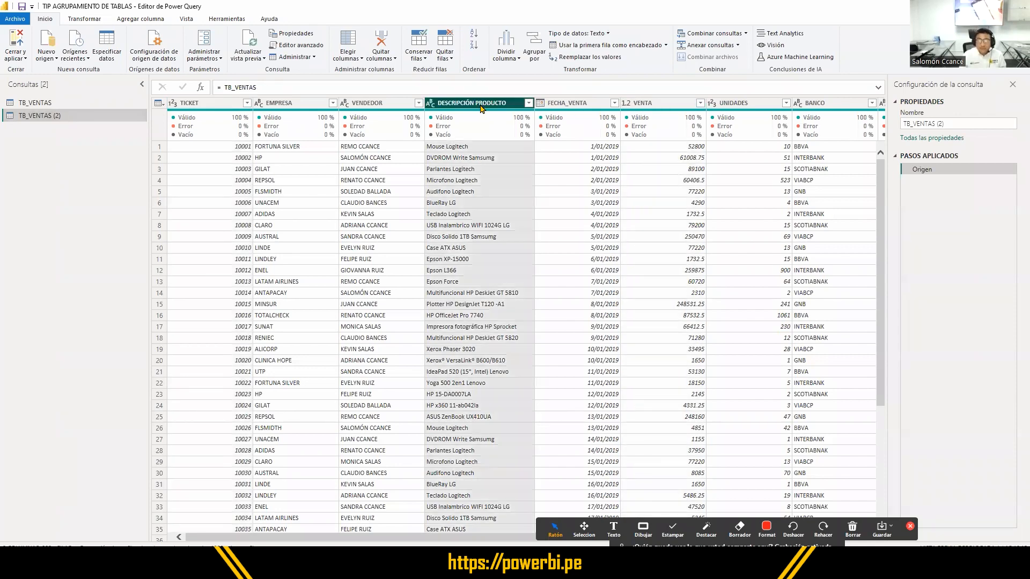
left_click(571, 106)
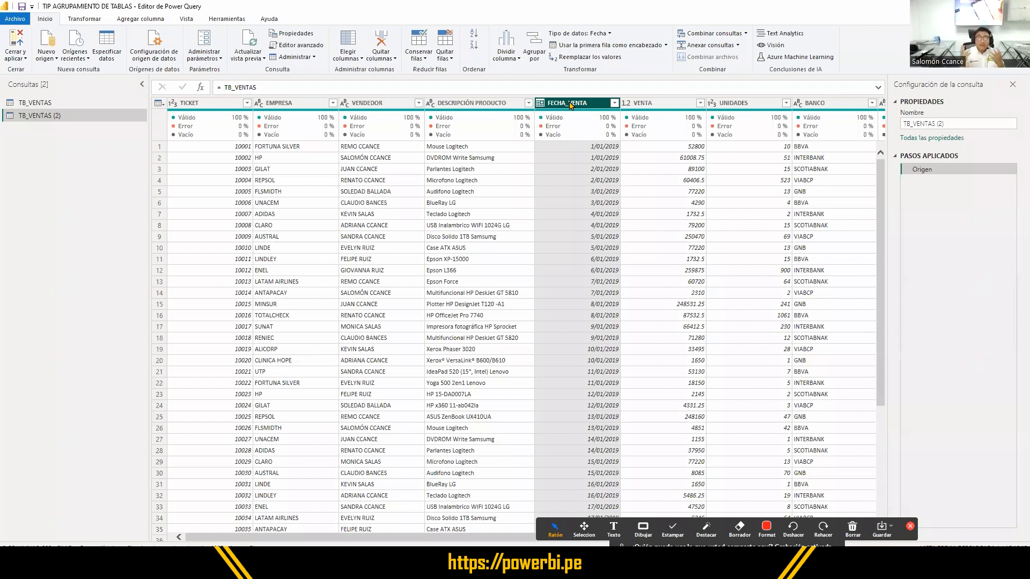
left_click(488, 104)
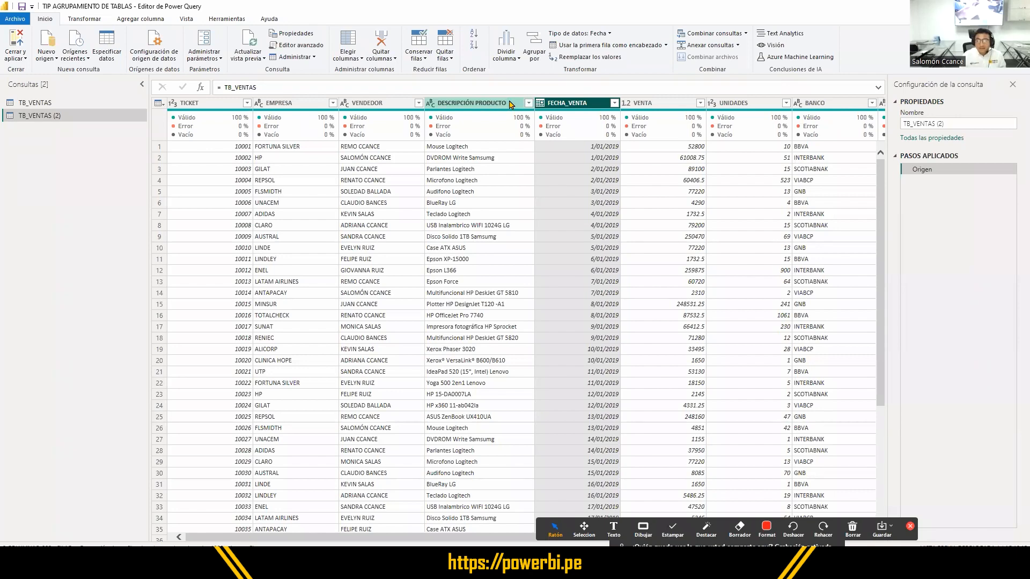
left_click(635, 104)
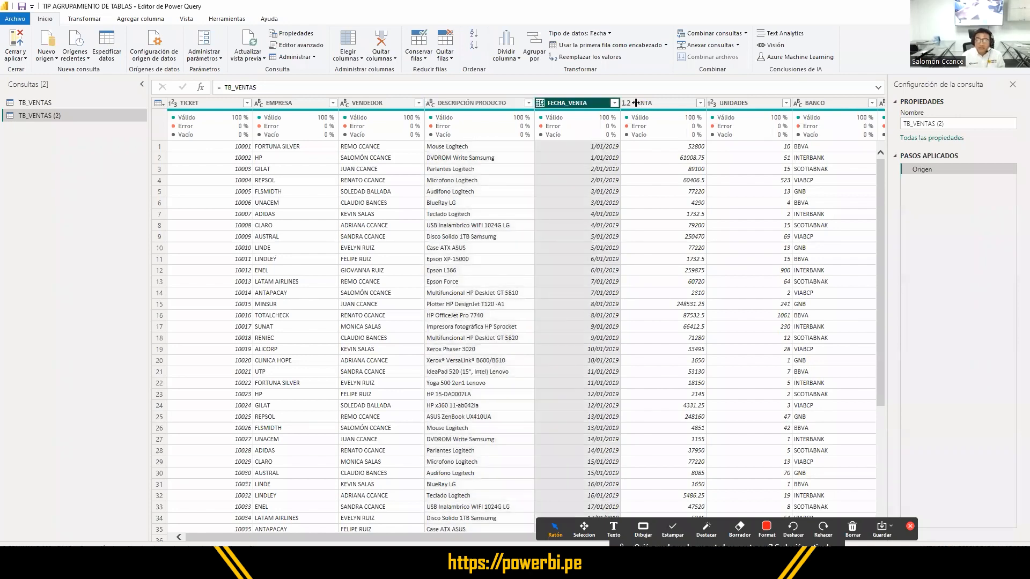
left_click(476, 107)
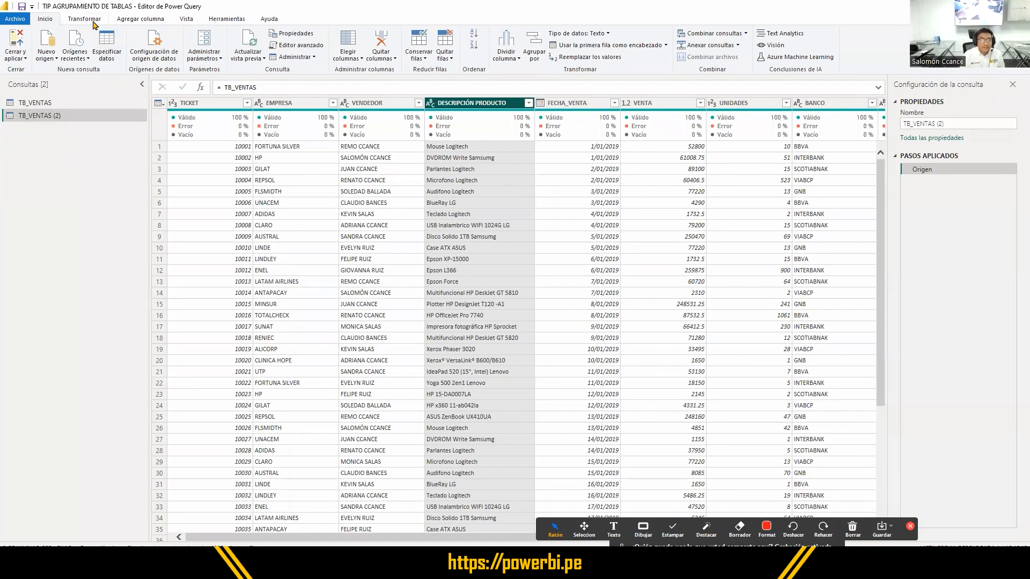
- Show the transformation commands and outline TB_VENTAS (2), the DESCRIPCIÓN PRODUCTO to VENTA headers and the Agrupar por command with red rectangles
left_click(88, 20)
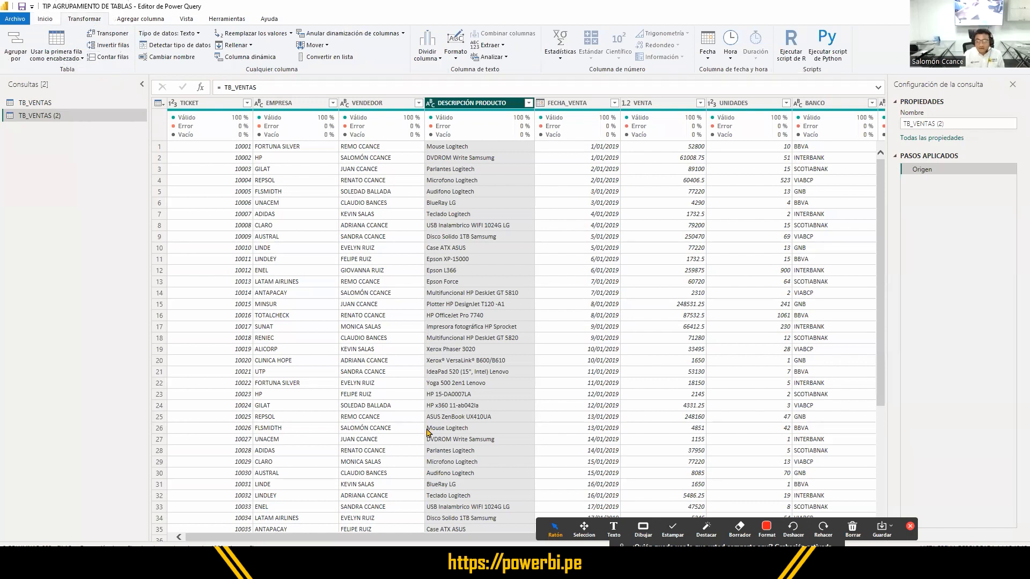
left_click(643, 530)
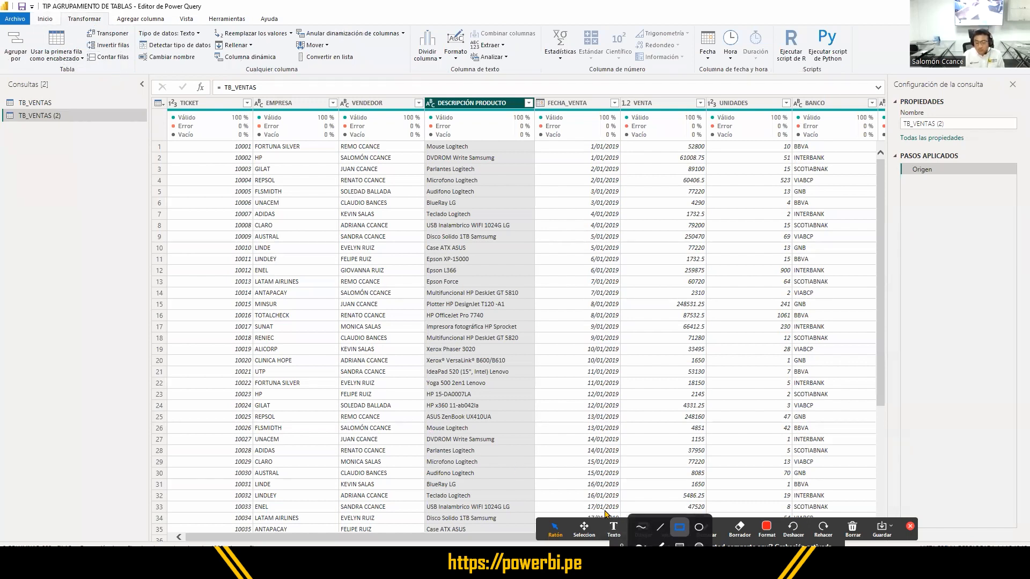
left_click_drag(60, 9, 104, 23)
left_click_drag(2, 108, 81, 123)
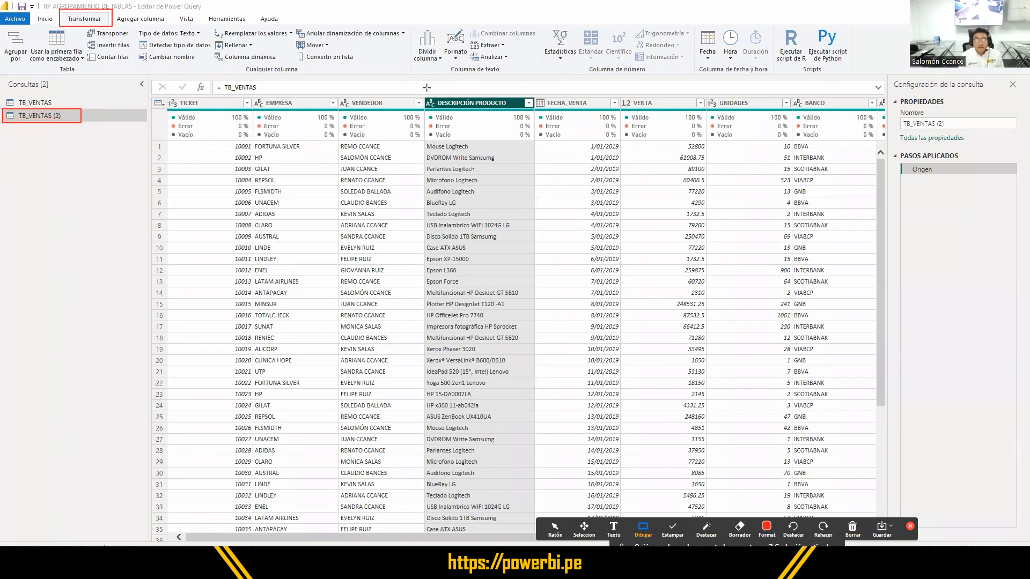
mouse_move(422, 93)
left_mouse_down()
mouse_move(561, 116)
mouse_move(713, 119)
left_mouse_up()
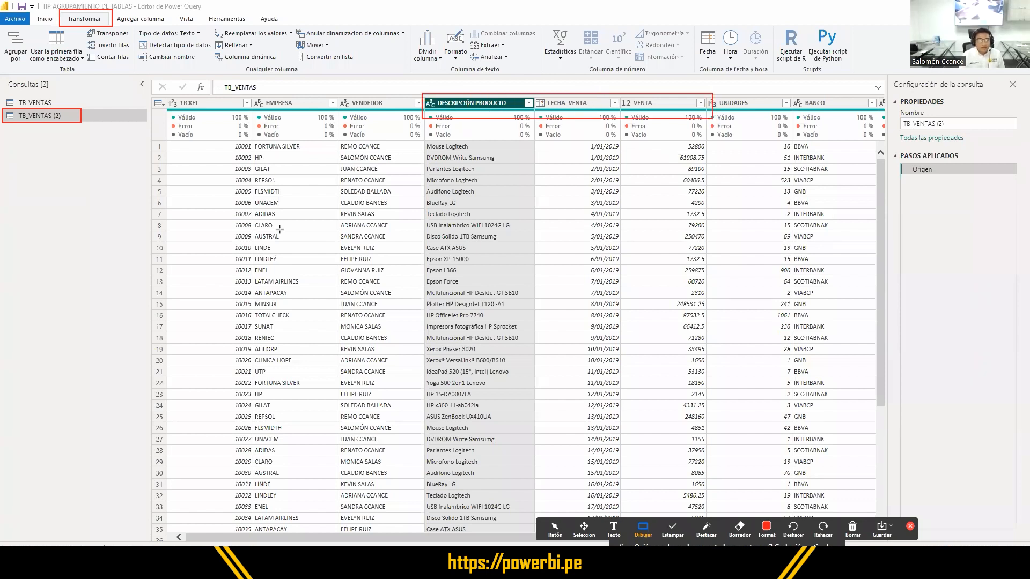
left_click(556, 528)
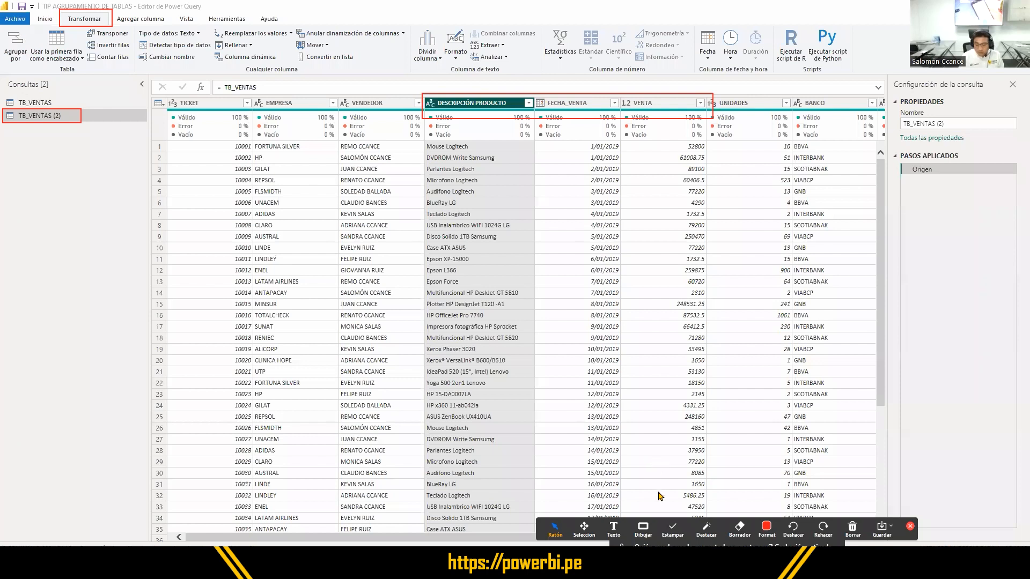
left_click(643, 528)
left_click_drag(30, 71, 1, 27)
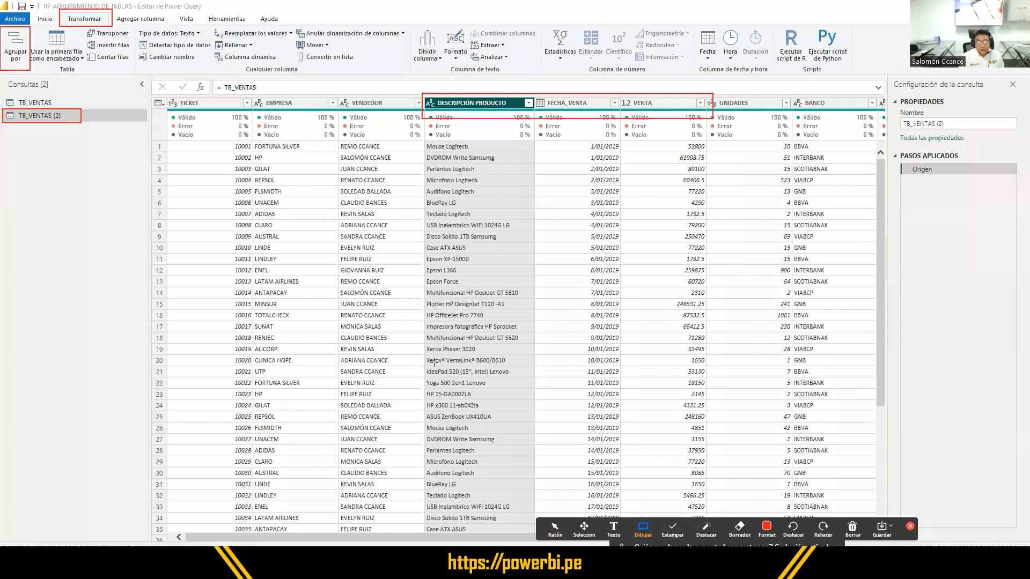
left_click(555, 528)
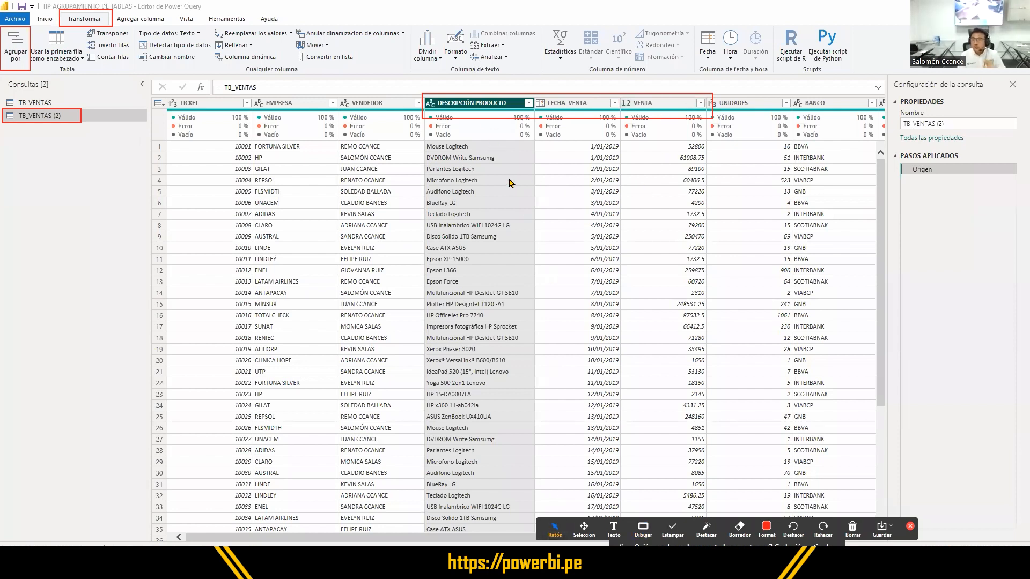
- Outline the applied steps of the TB_VENTAS (2) query with a red rectangle
left_click(353, 239)
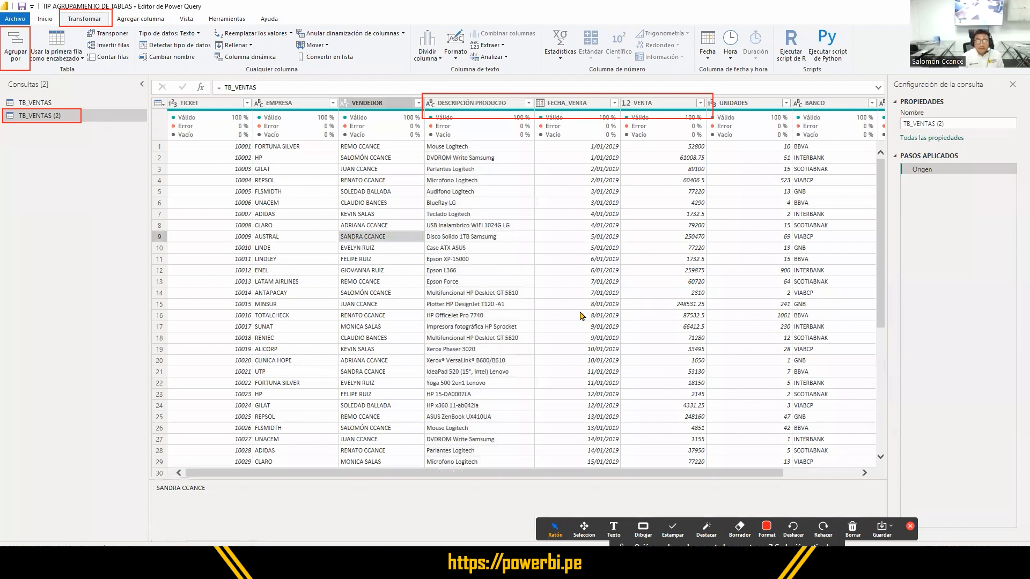
left_click(225, 306)
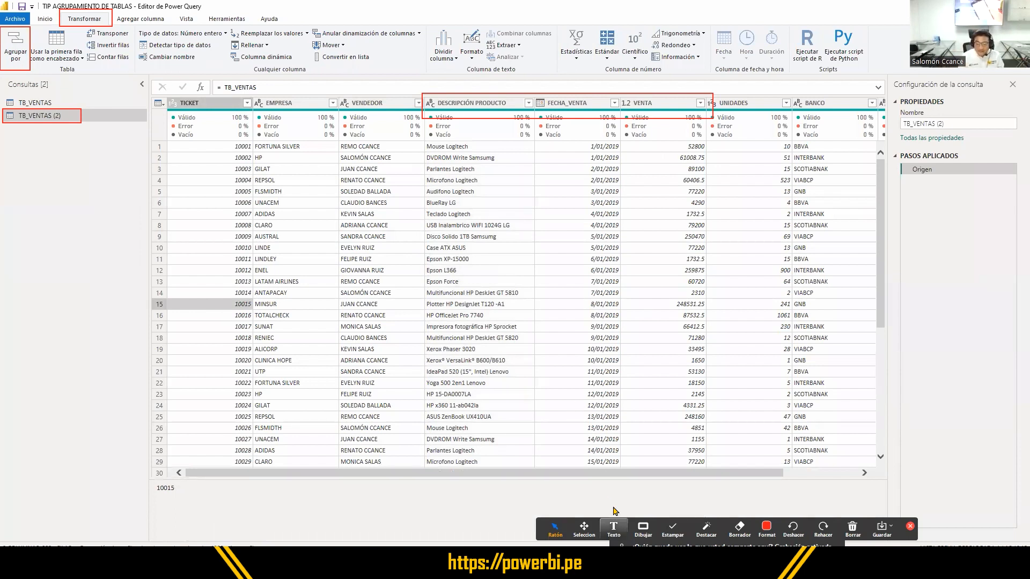
left_click(643, 529)
mouse_move(890, 144)
left_mouse_down()
mouse_move(912, 183)
mouse_move(1012, 246)
left_mouse_up()
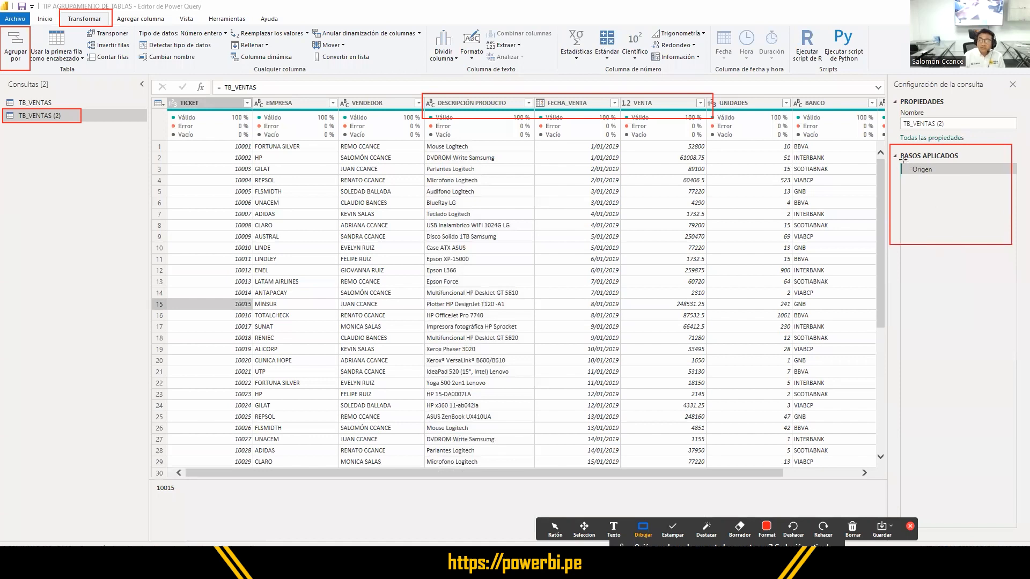
- Outline the Origen applied step and the TICKET cell in row 15 with red rectangles
left_click_drag(902, 159, 947, 179)
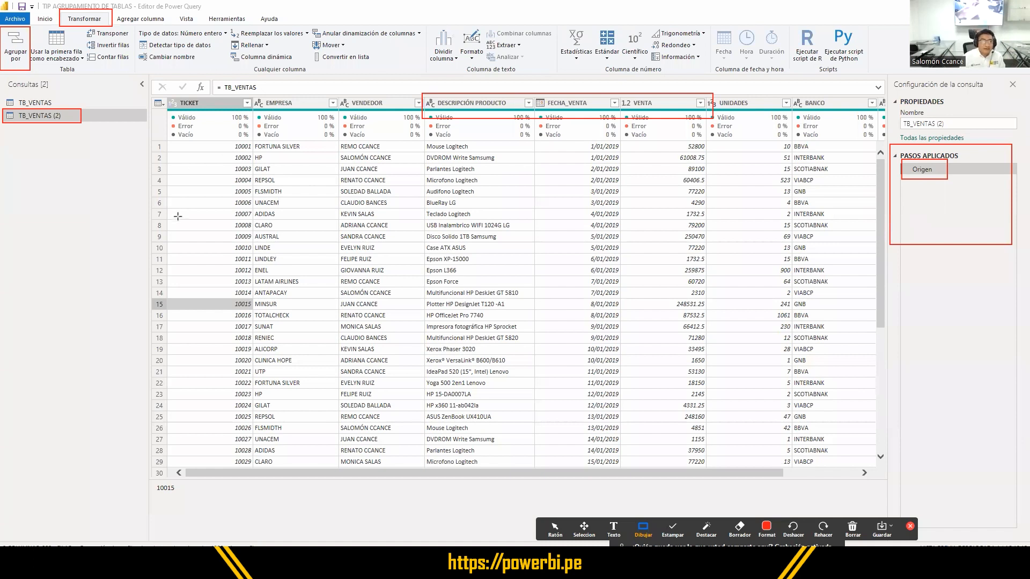
left_click_drag(171, 298, 256, 312)
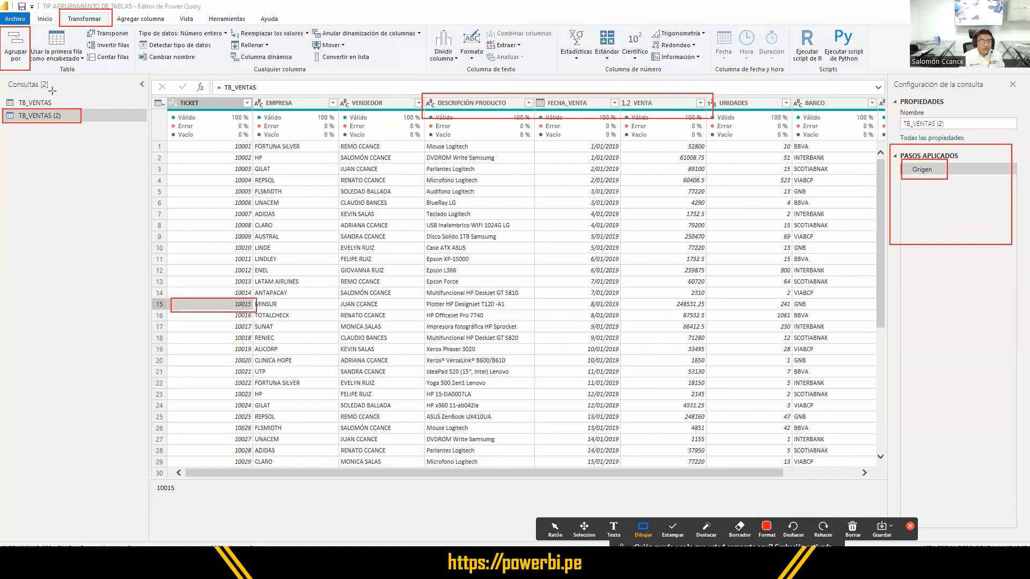
- Outline the Agrupar por command in red and open the grouping settings for TB_VENTAS (2)
left_click_drag(1, 23, 33, 65)
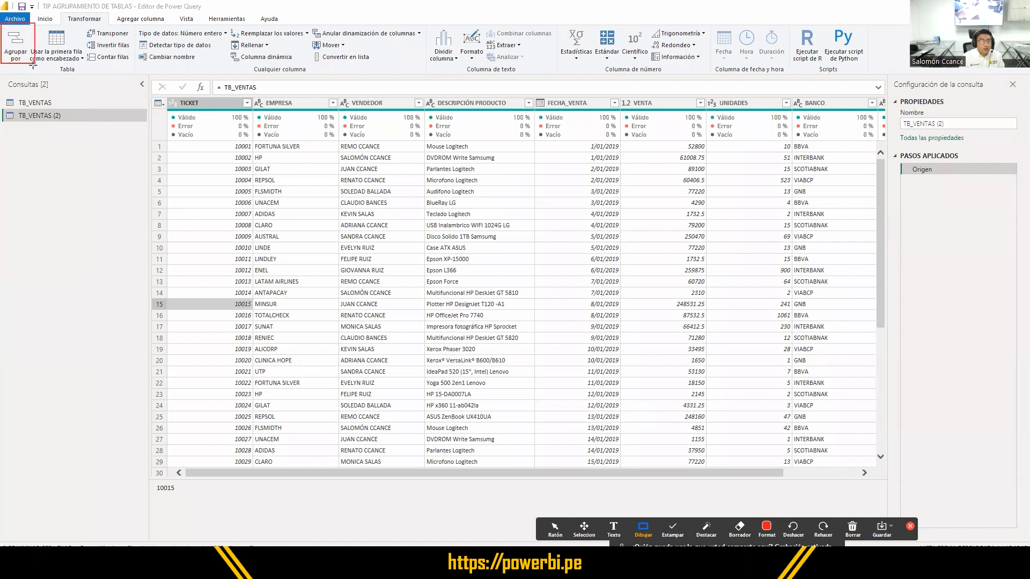
left_click(556, 528)
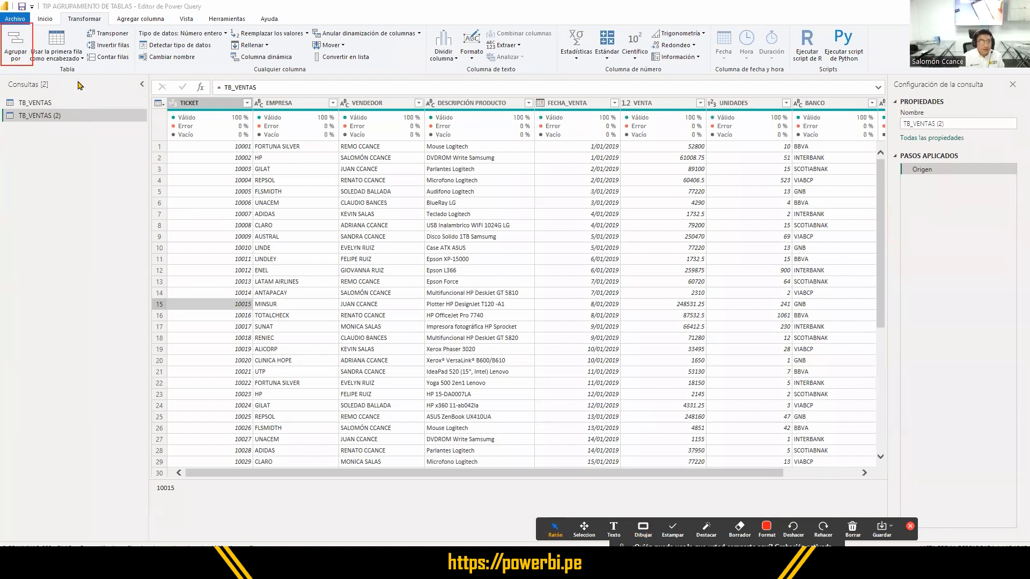
left_click(23, 52)
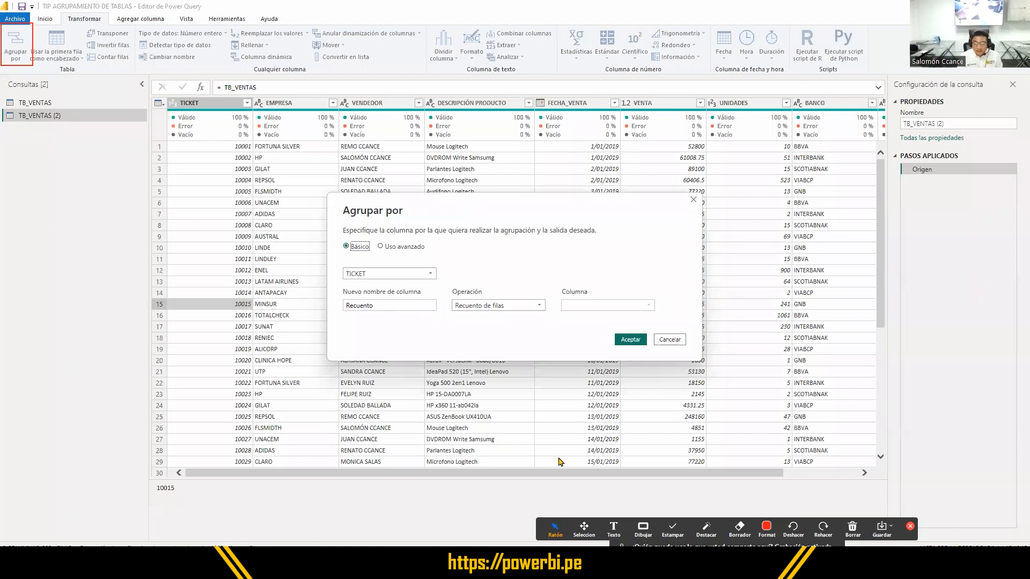
- Outline the Básico and Uso avanzado options, the grouping column field and the new column settings with red rectangles
left_click(643, 530)
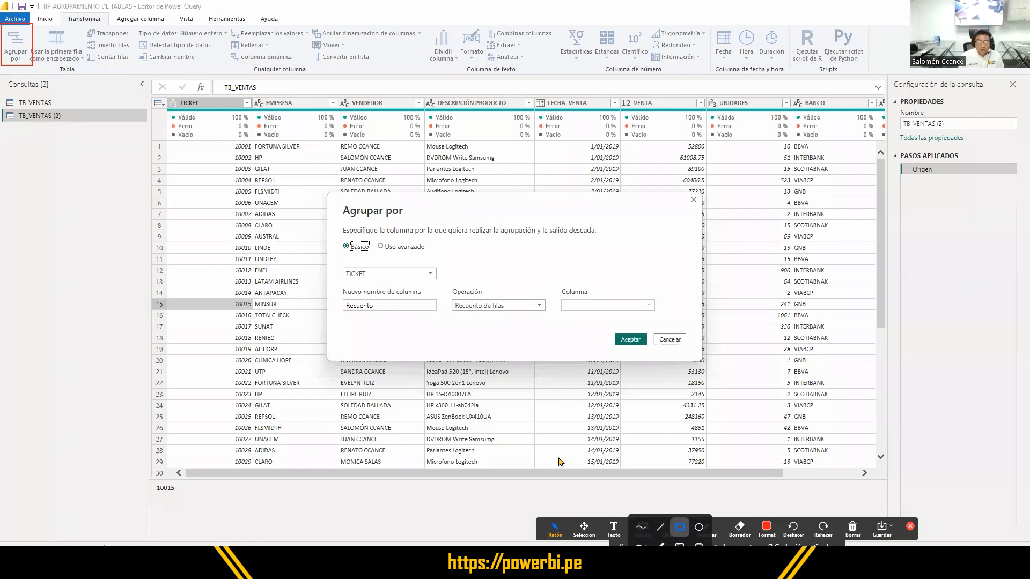
left_click(679, 528)
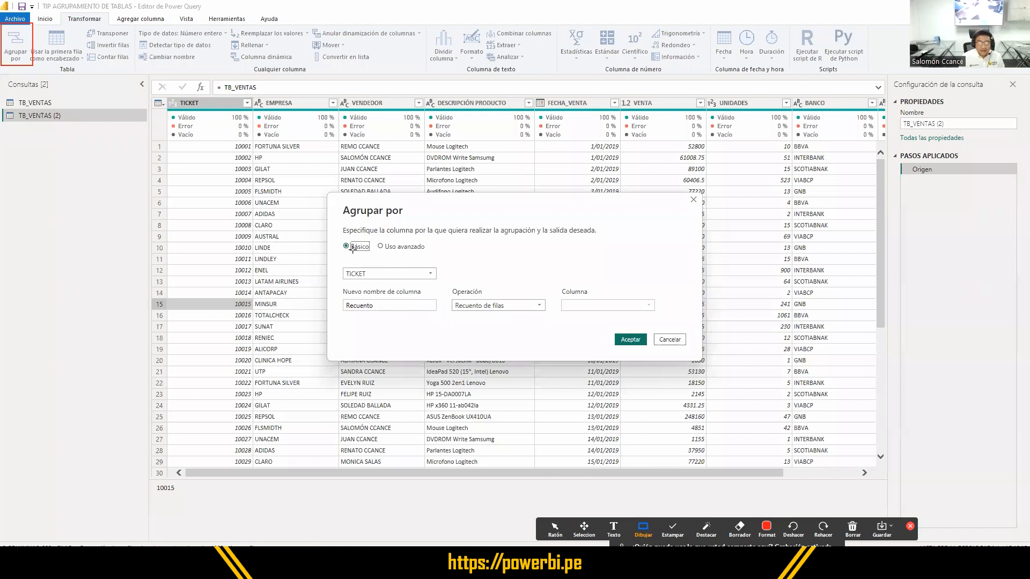
mouse_move(336, 238)
left_mouse_down()
mouse_move(403, 256)
mouse_move(374, 238)
left_mouse_up()
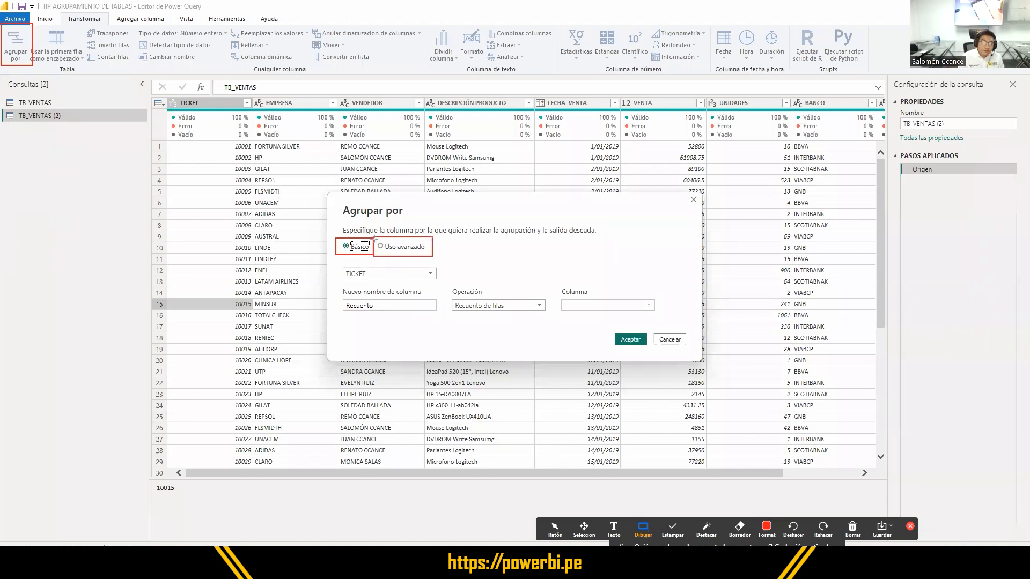
left_click_drag(337, 262, 448, 282)
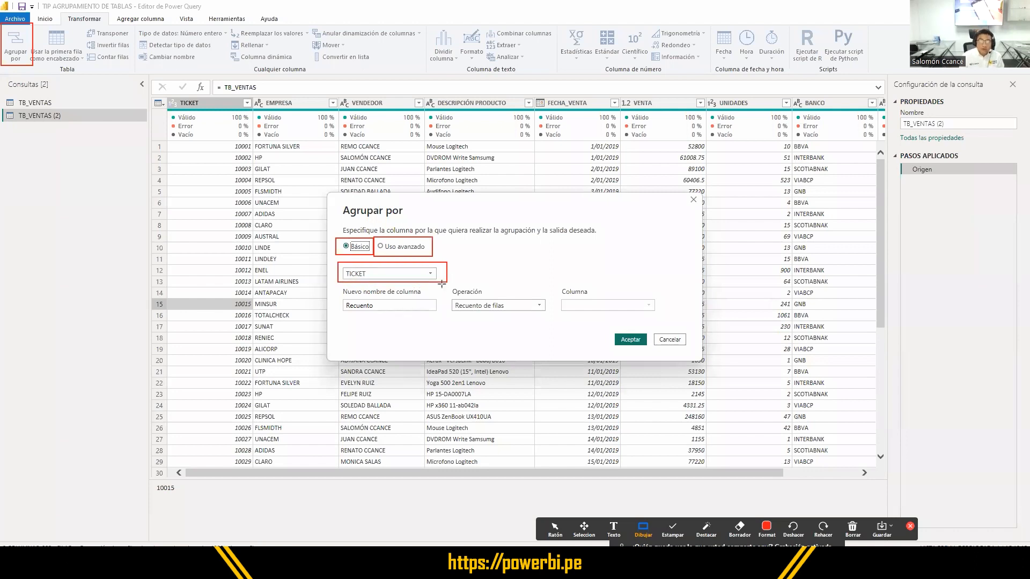
left_click_drag(336, 288, 663, 316)
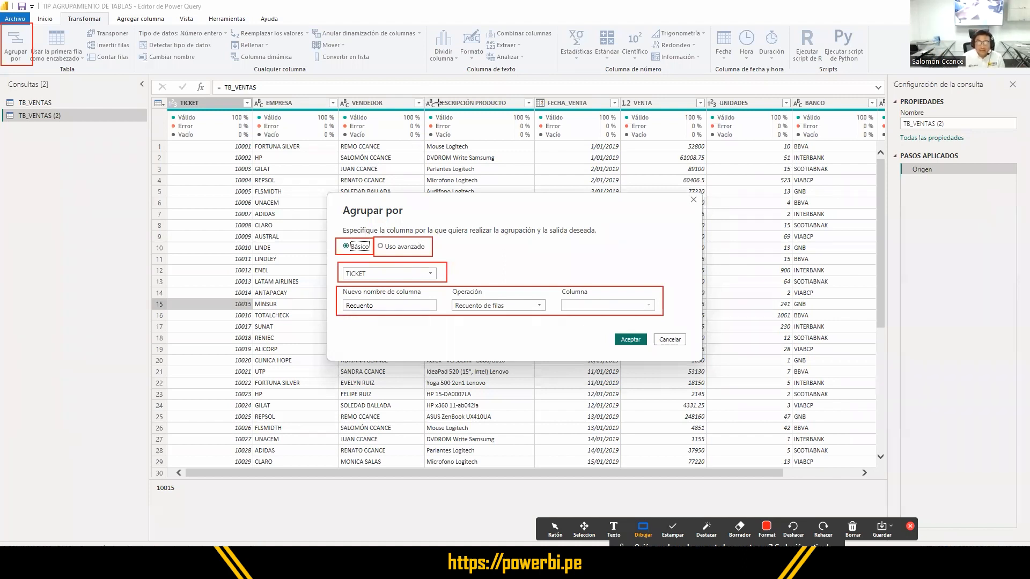
- Outline the DESCRIPCIÓN PRODUCTO, FECHA_VENTA and VENTA column headers with red rectangles
left_click_drag(423, 97, 520, 111)
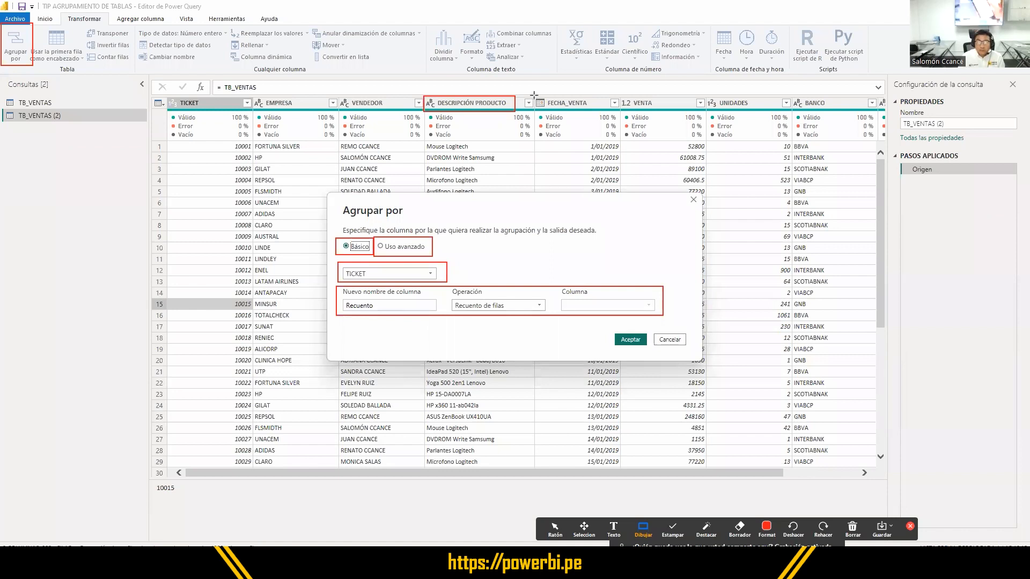
mouse_move(535, 95)
left_mouse_down()
mouse_move(612, 112)
mouse_move(710, 111)
left_mouse_up()
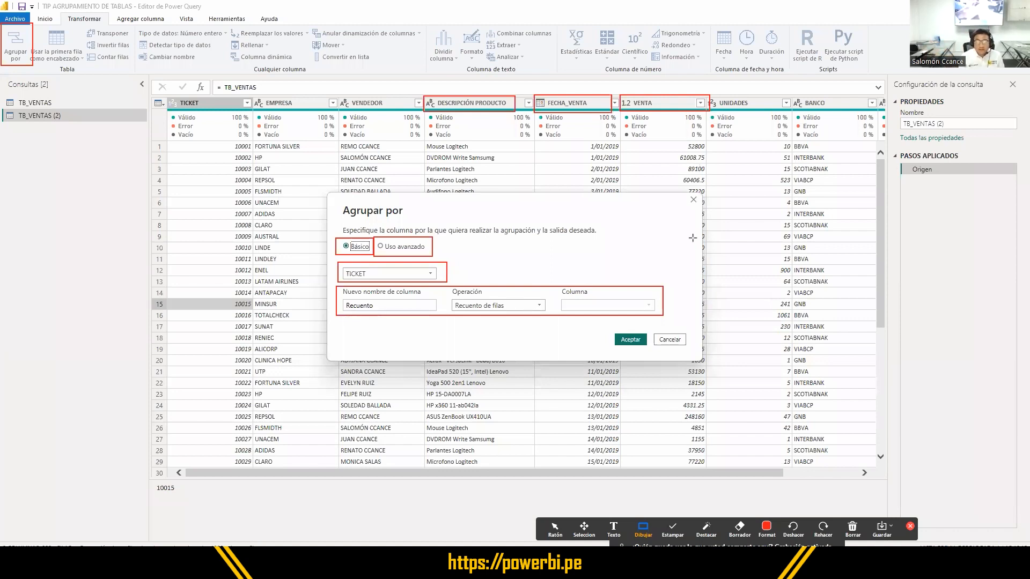
left_click(555, 528)
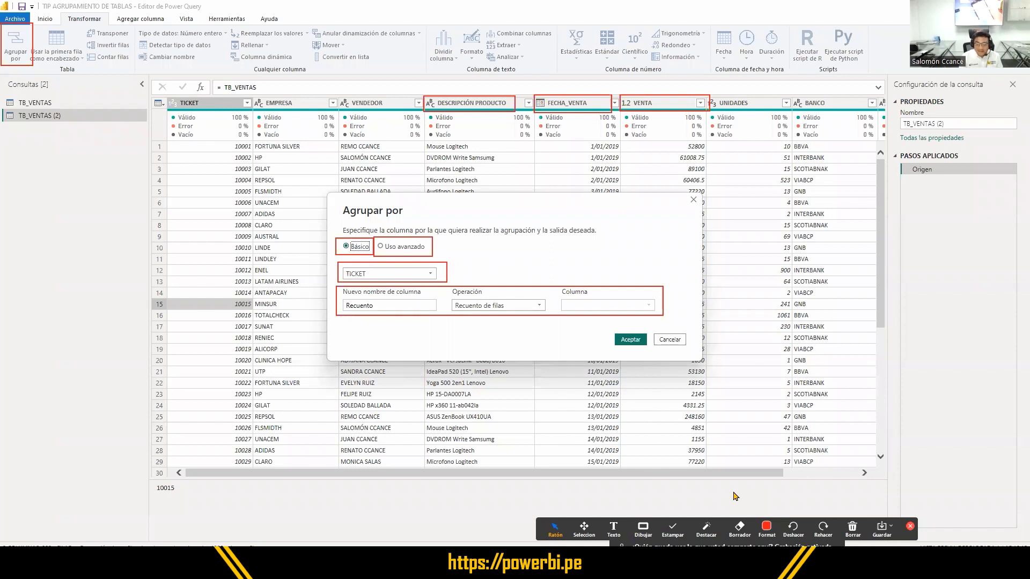
- Outline the Uso avanzado option in red and switch the grouping to advanced use
left_click_drag(374, 240, 431, 256)
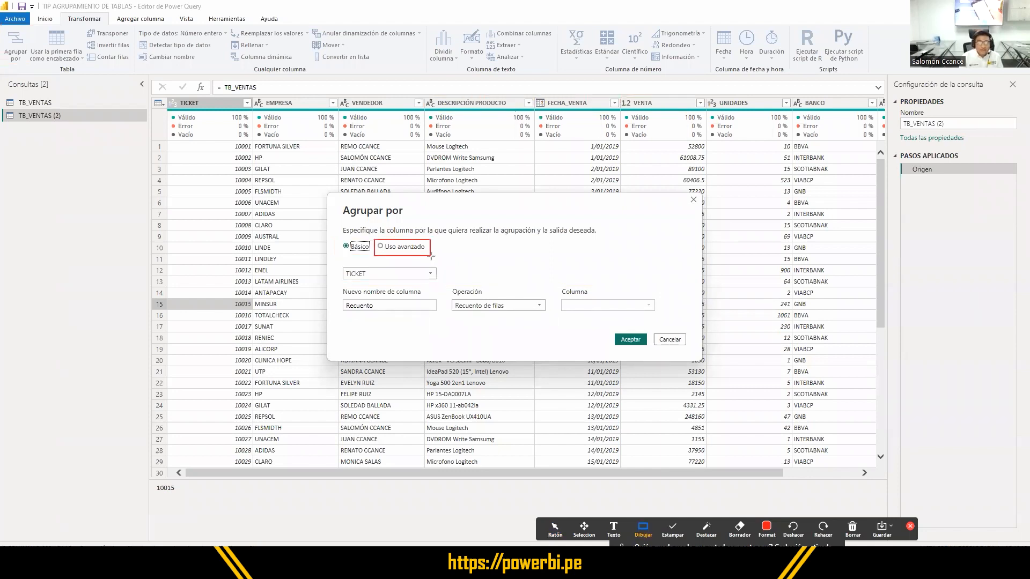
left_click(555, 529)
left_click(406, 251)
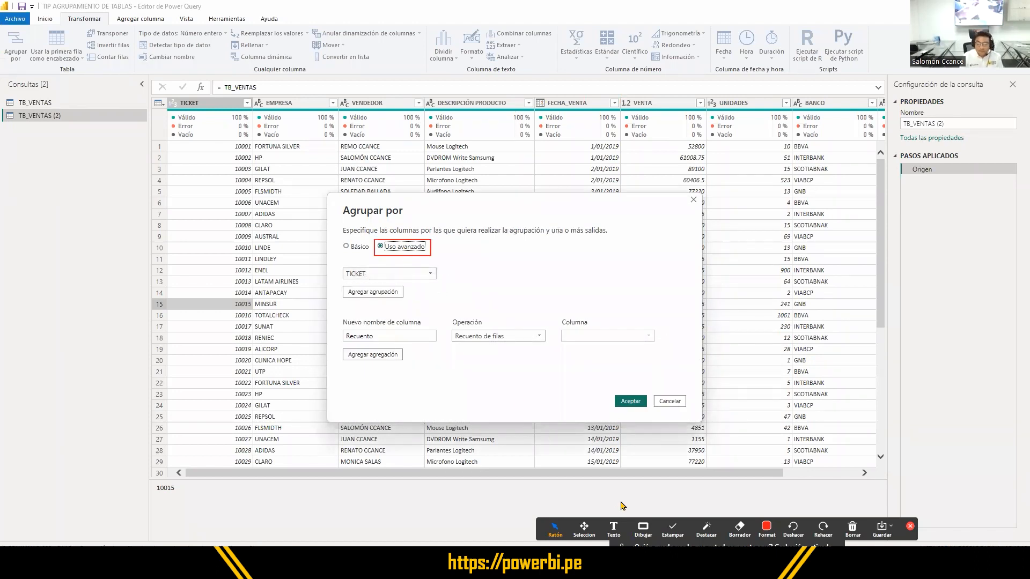
- Outline the grouping section and the aggregation section of the advanced settings with red rectangles
left_click(643, 528)
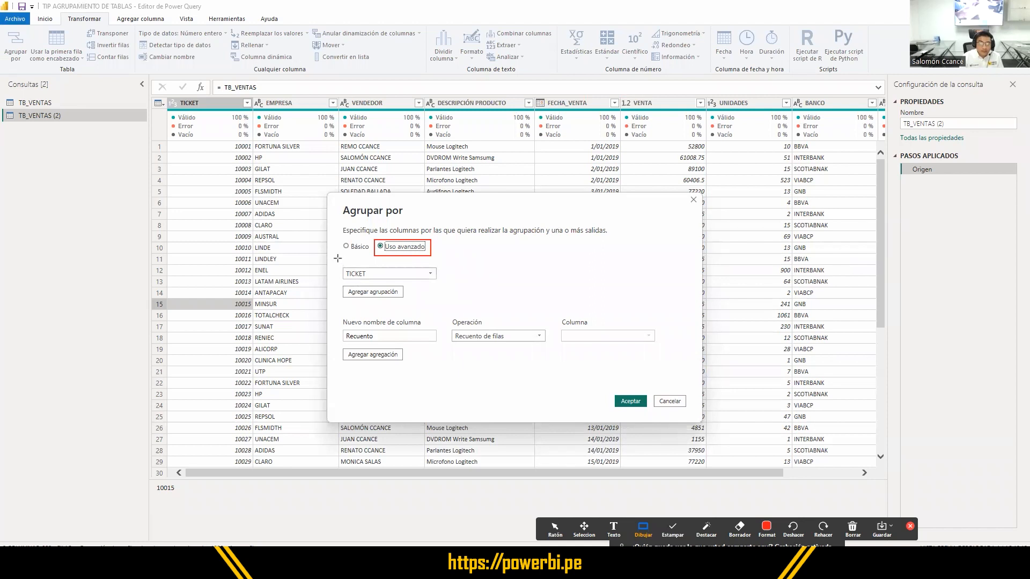
left_click_drag(337, 258, 445, 314)
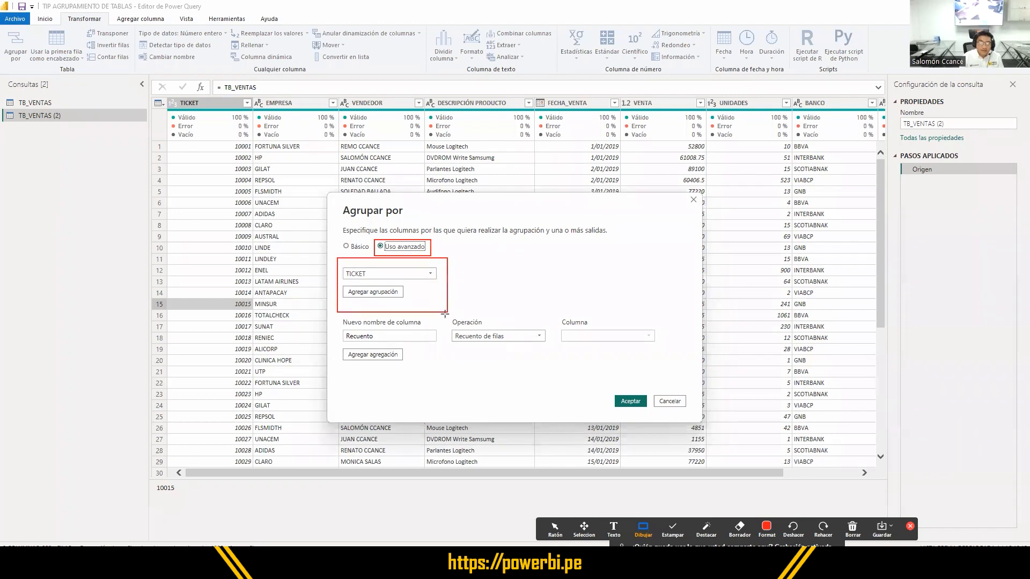
mouse_move(336, 315)
left_mouse_down()
mouse_move(361, 359)
mouse_move(672, 378)
left_mouse_up()
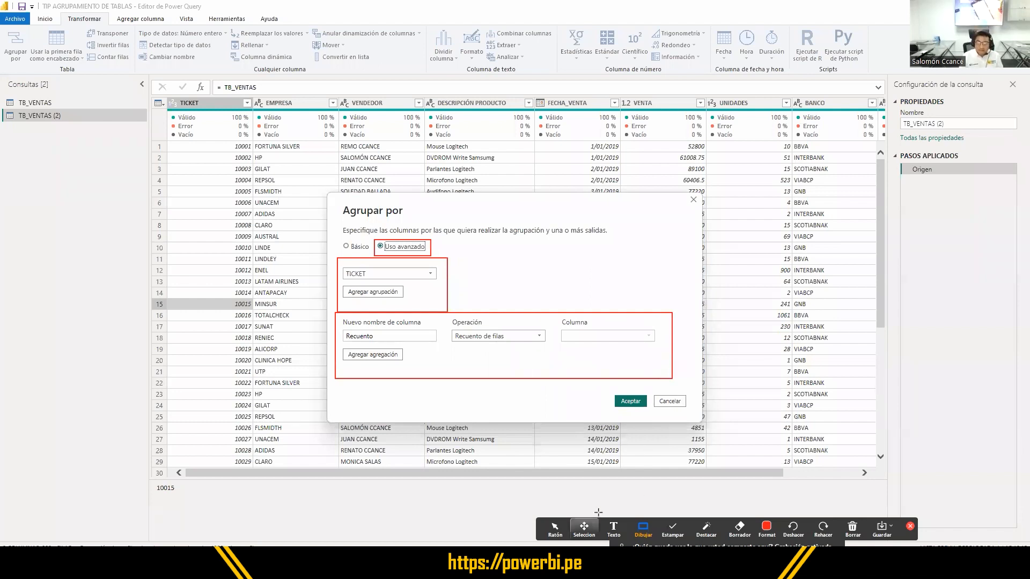
- Set the first grouping column to DESCRIPCIÓN PRODUCTO
left_click(555, 528)
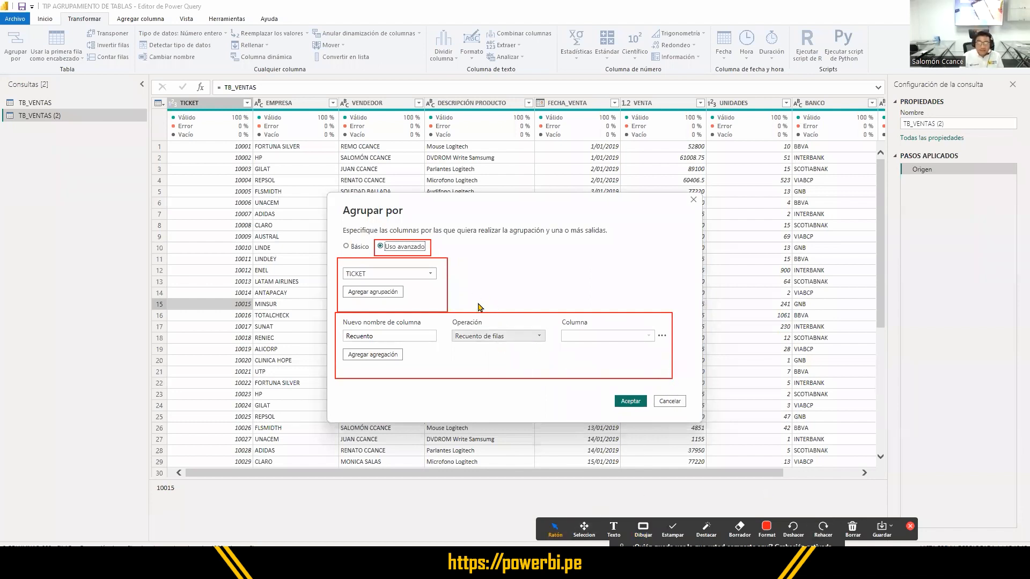
left_click(430, 276)
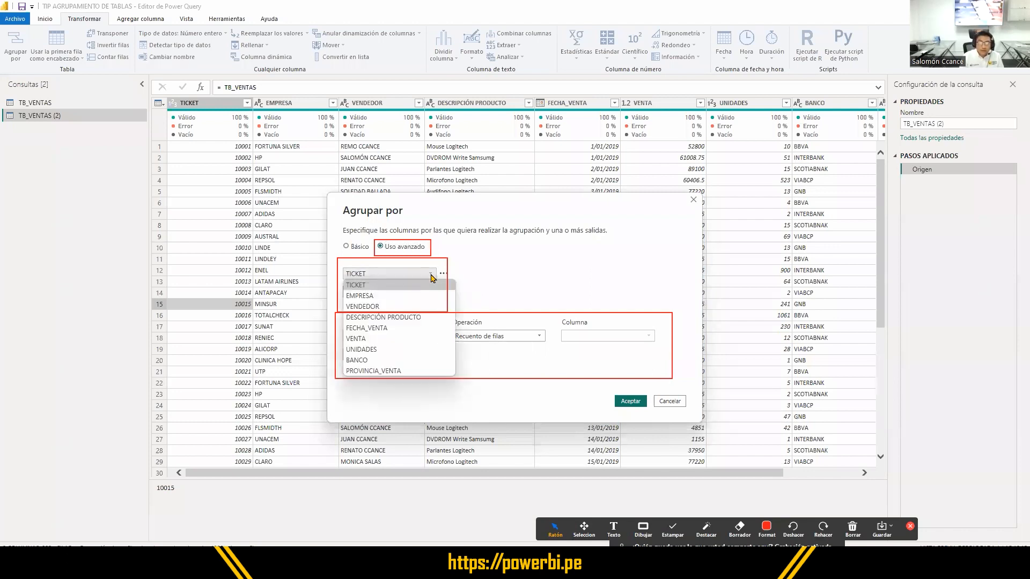
left_click(417, 320)
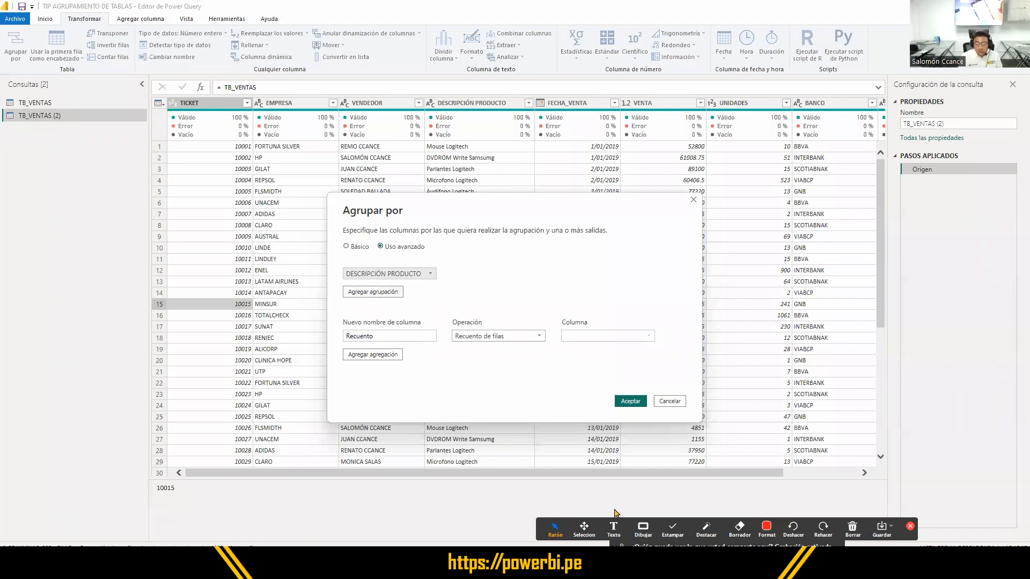
- Outline the Agregar agrupación option in red, then add a second grouping and set it to FECHA_VENTA
left_click(643, 528)
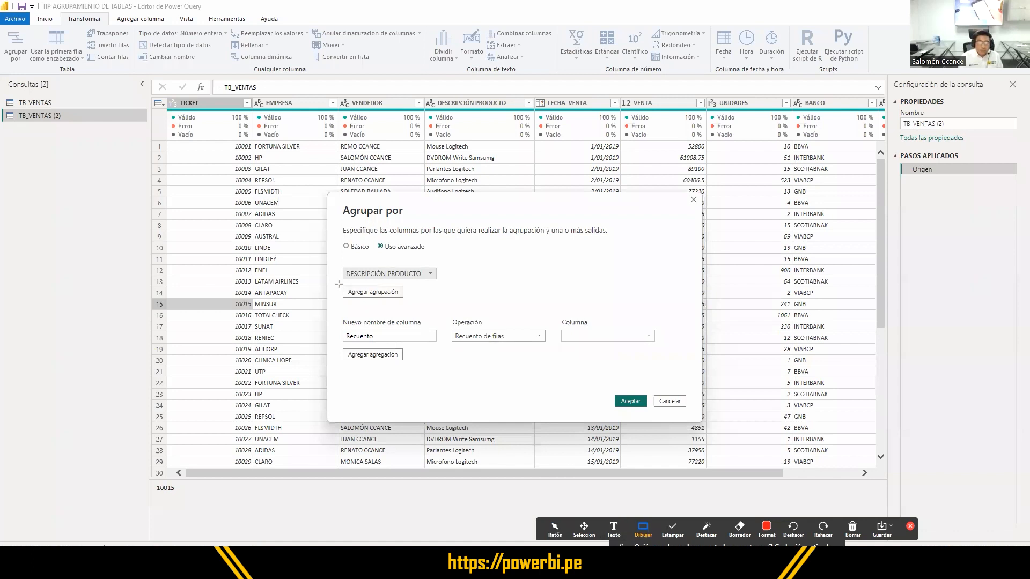
left_click_drag(339, 285, 411, 302)
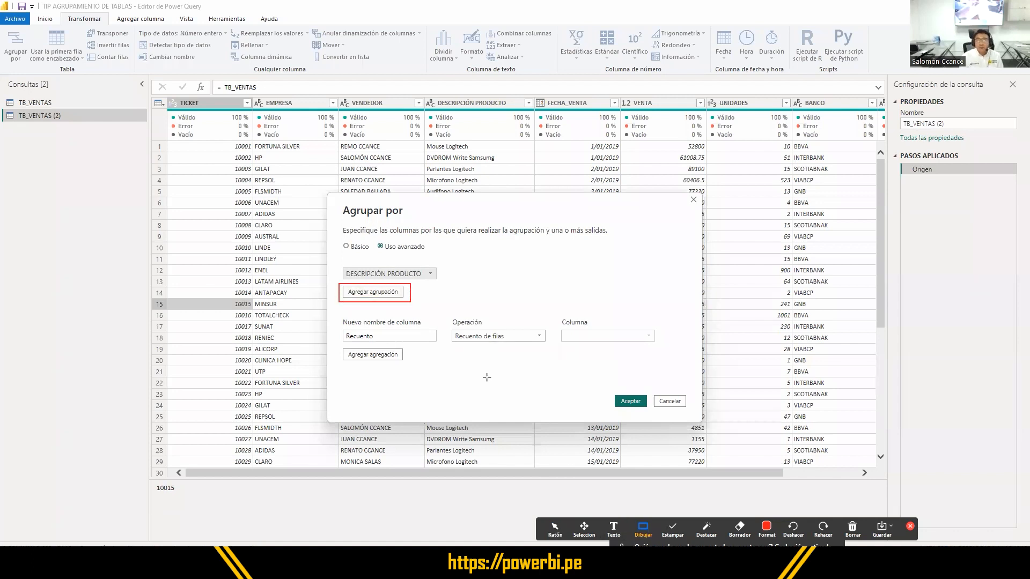
left_click(555, 529)
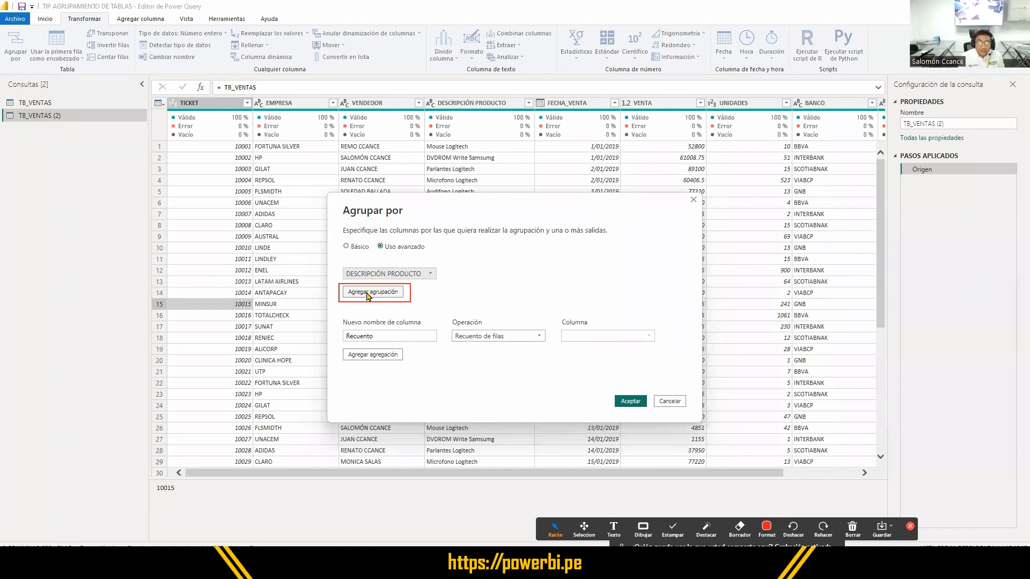
left_click(370, 293)
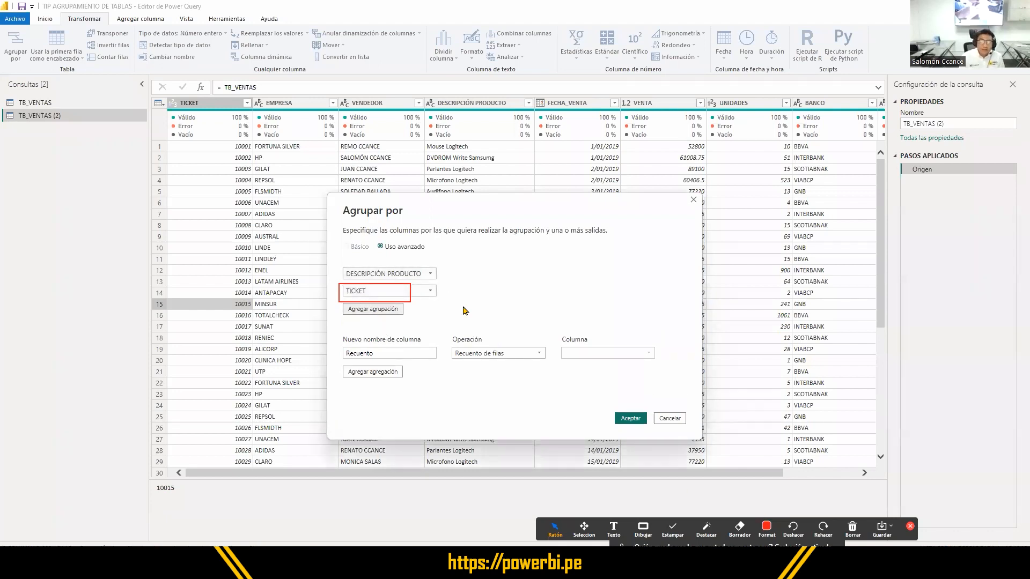
left_click(430, 292)
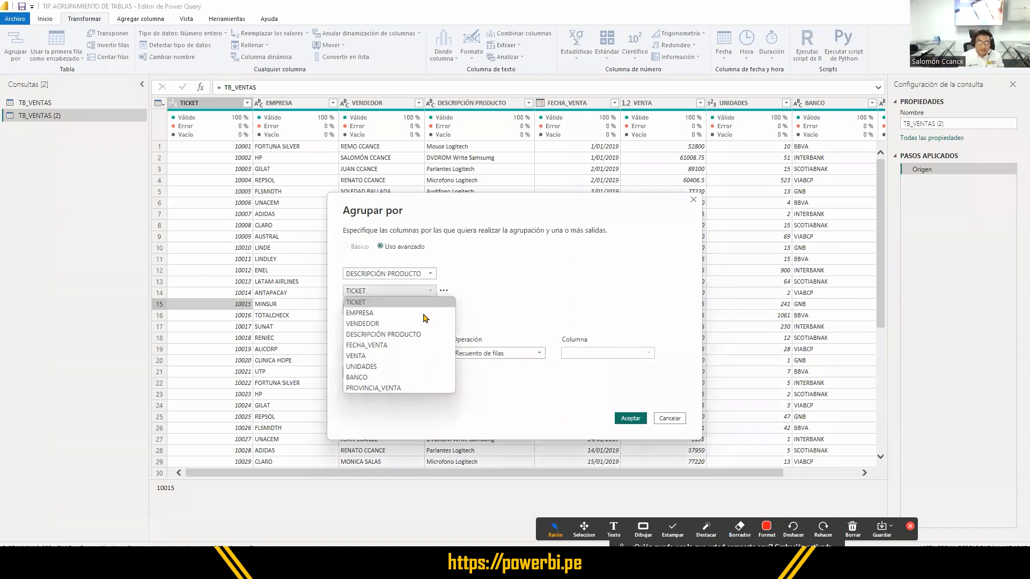
left_click(416, 345)
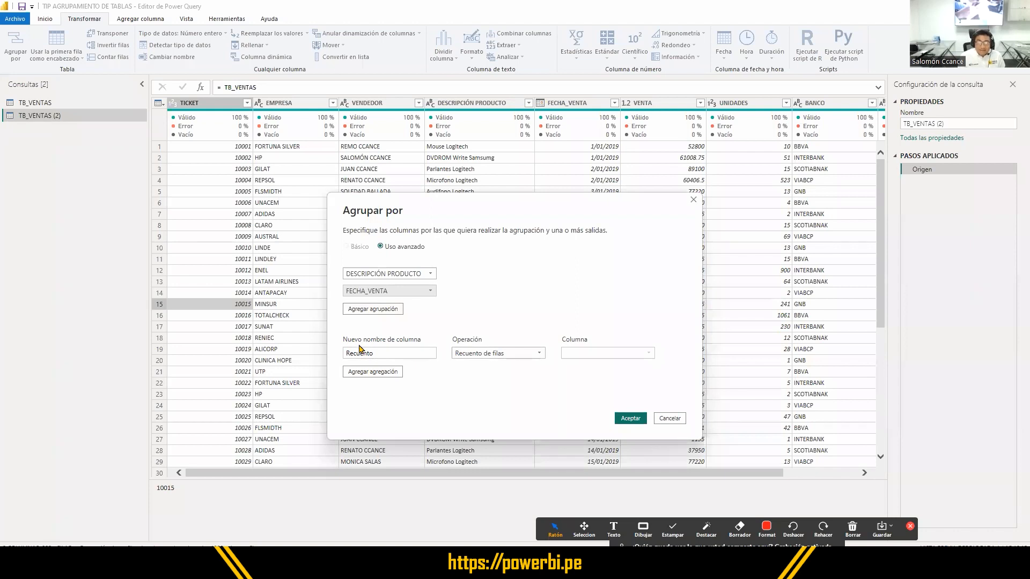
- Set the aggregation operation to Suma on the VENTA column
left_click(481, 353)
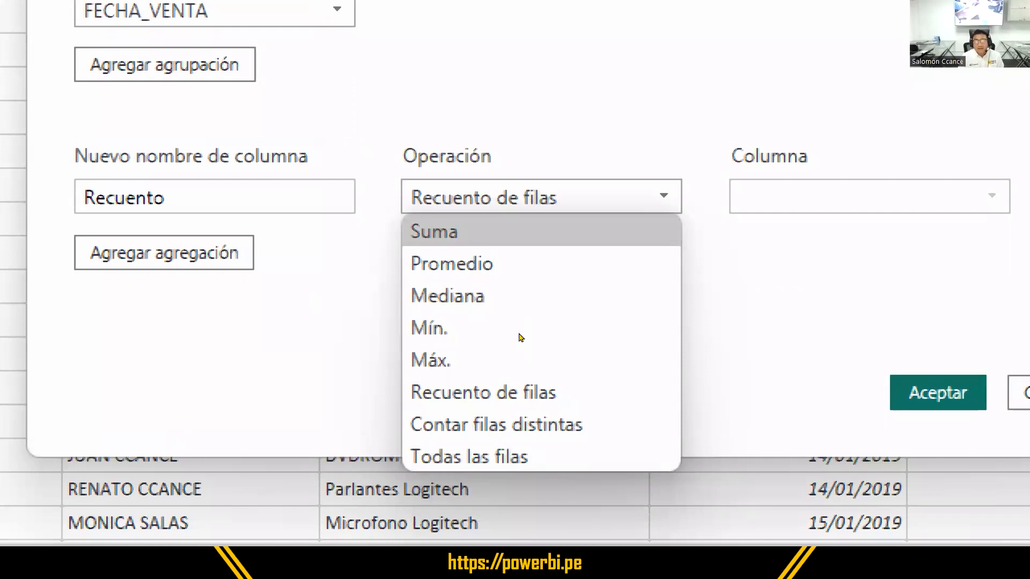
key("Return")
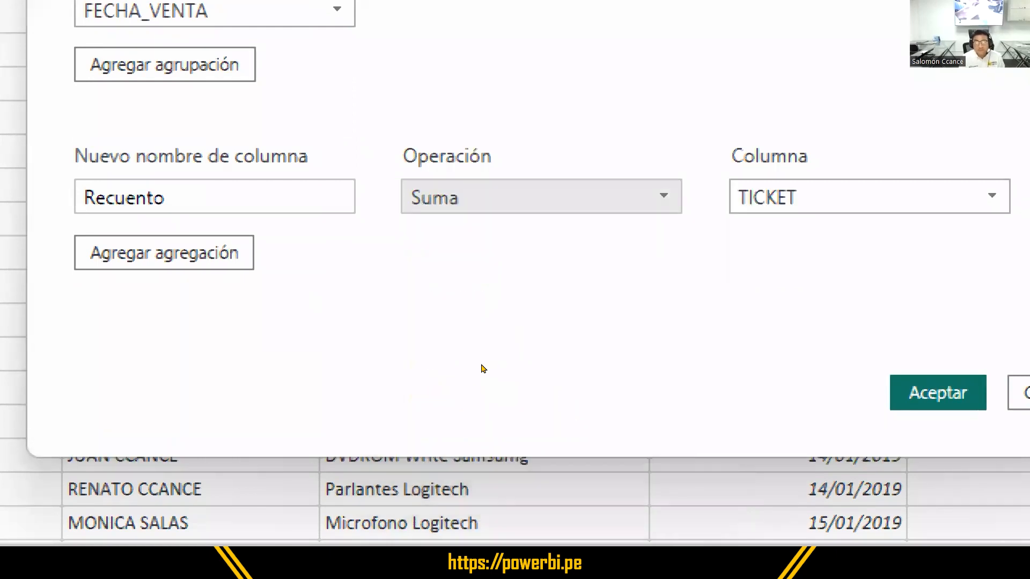
key("alt+Down")
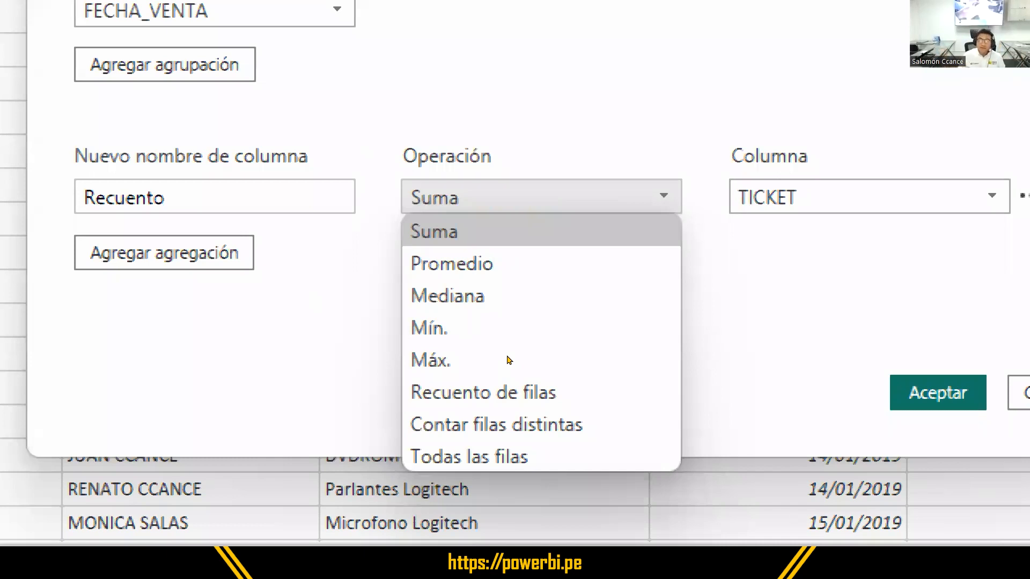
left_click(566, 367)
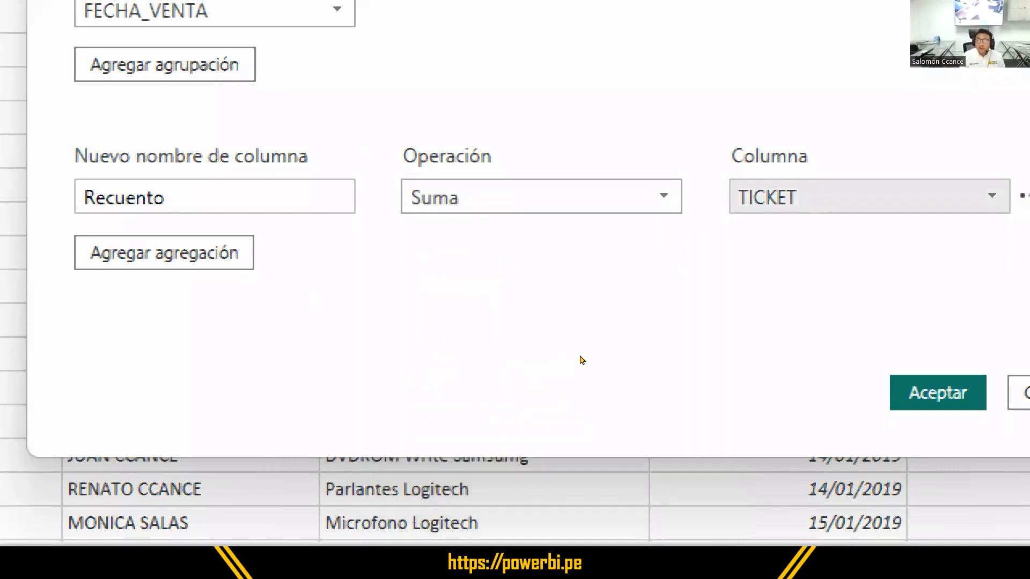
left_click(595, 356)
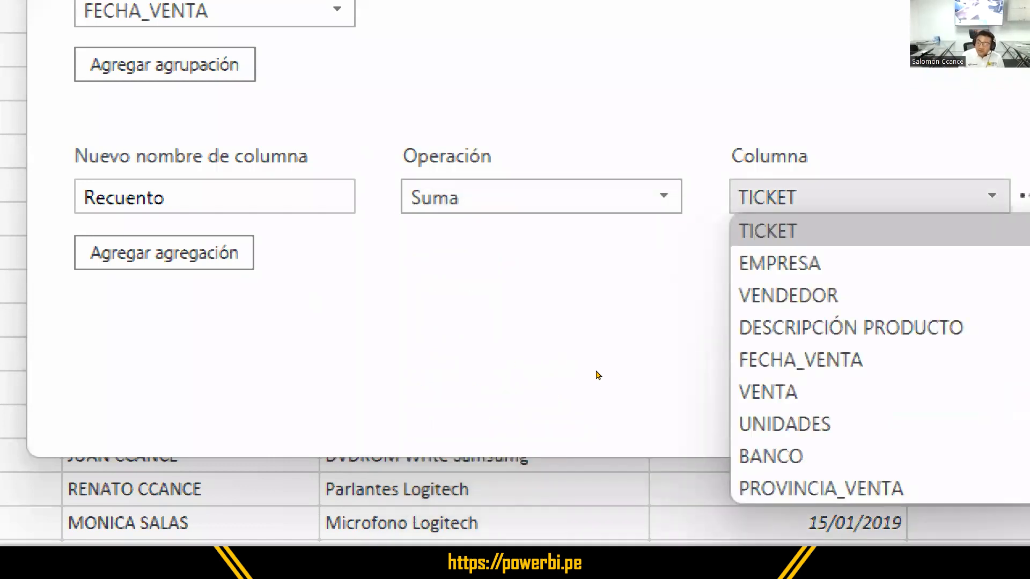
left_click(598, 419)
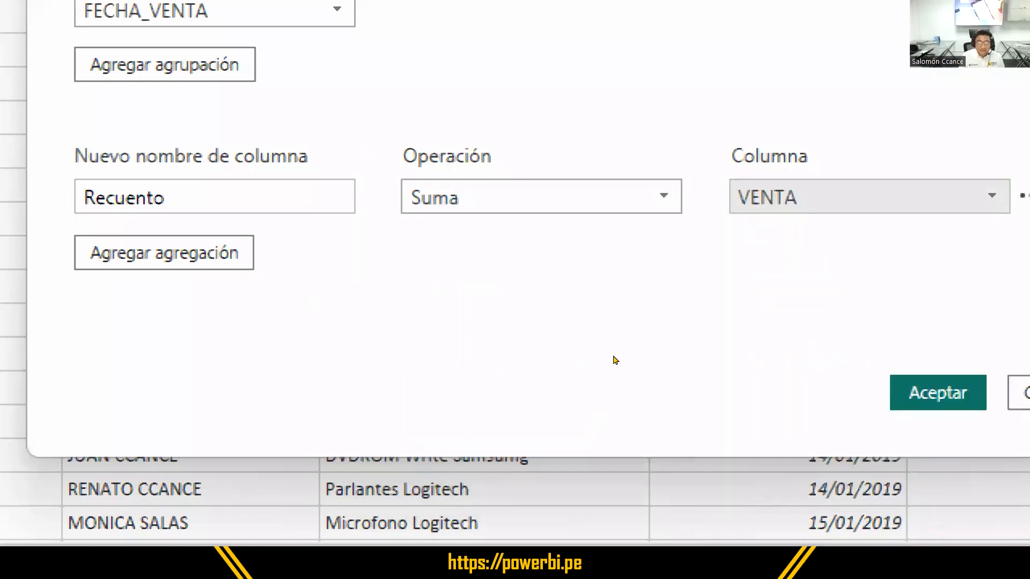
- Name the new aggregated column for the VENTA sum TOTAL VENTAS
left_click(392, 350)
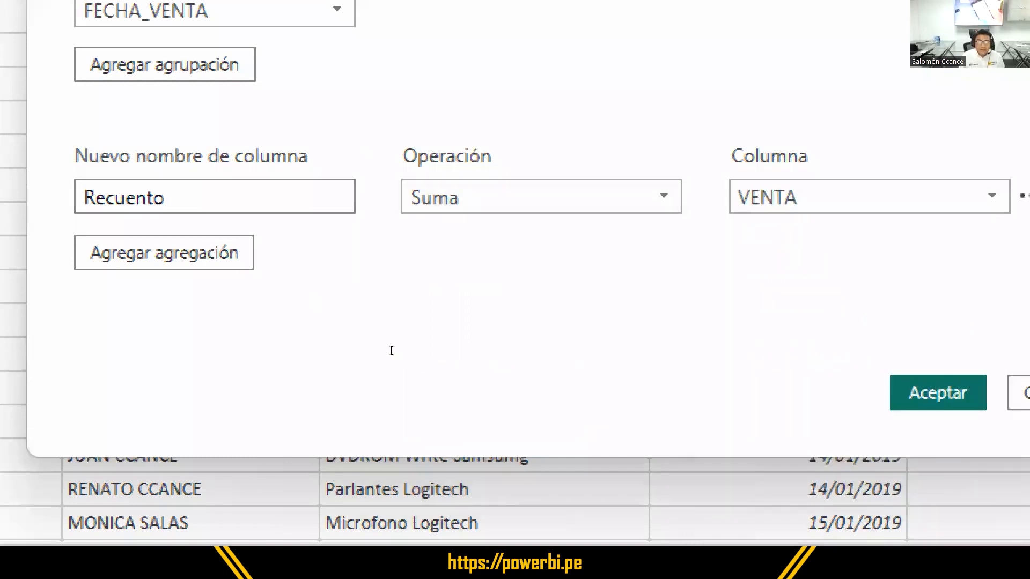
left_click_drag(391, 351, 333, 356)
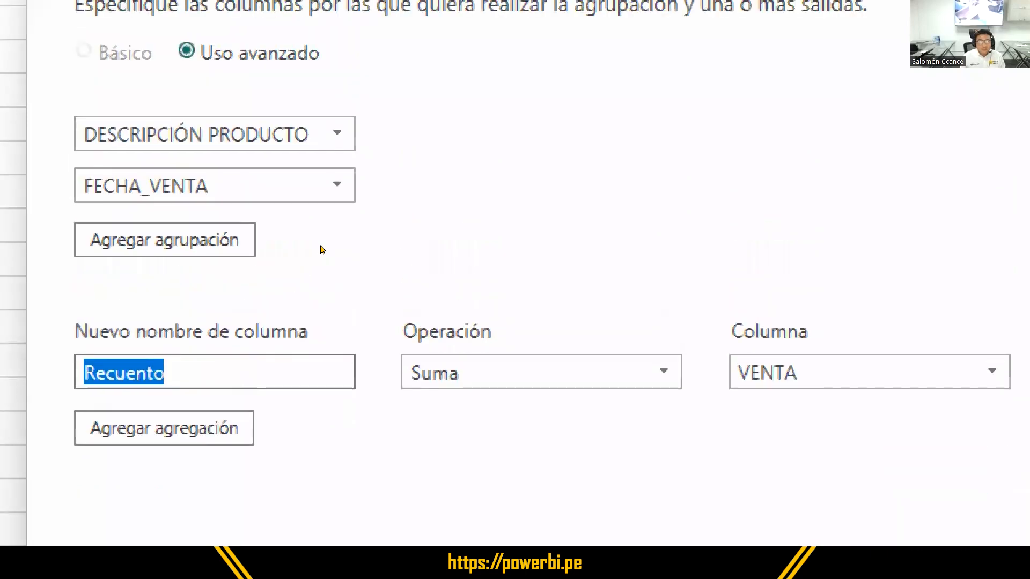
type("TOTA")
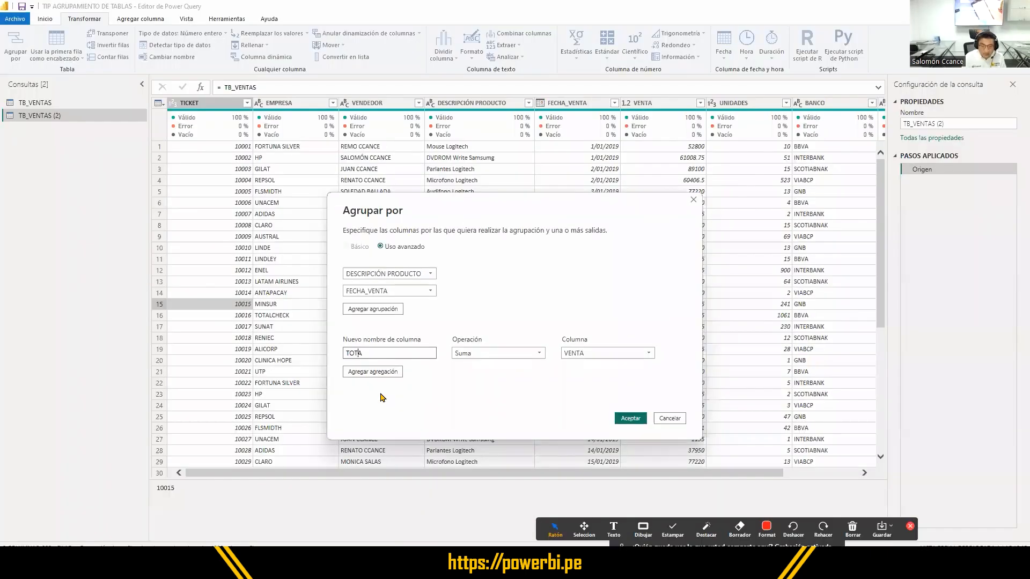
type("L VENTAS")
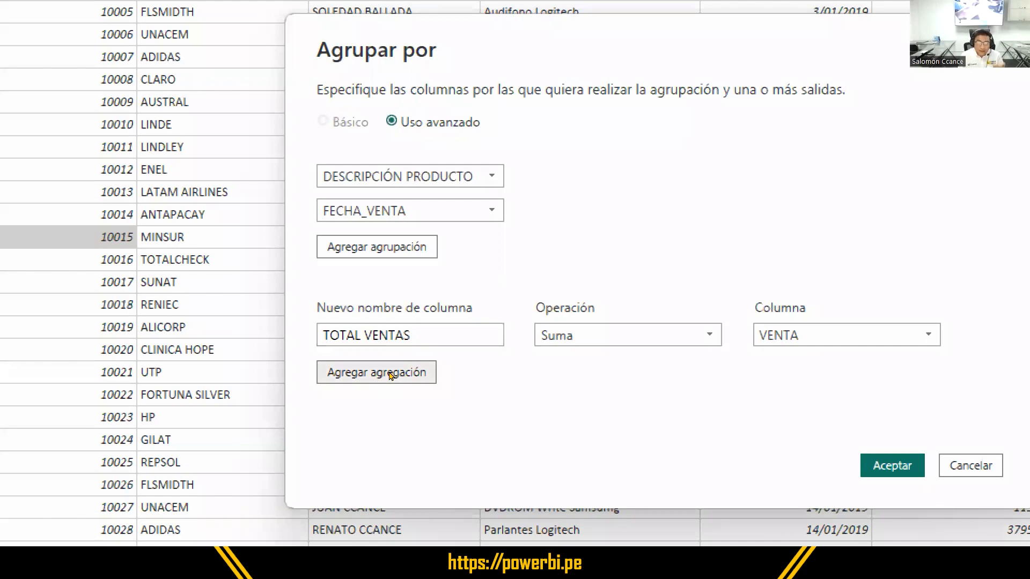
- Add a second aggregation that applies the Suma operation to the UNIDADES column
left_click(390, 374)
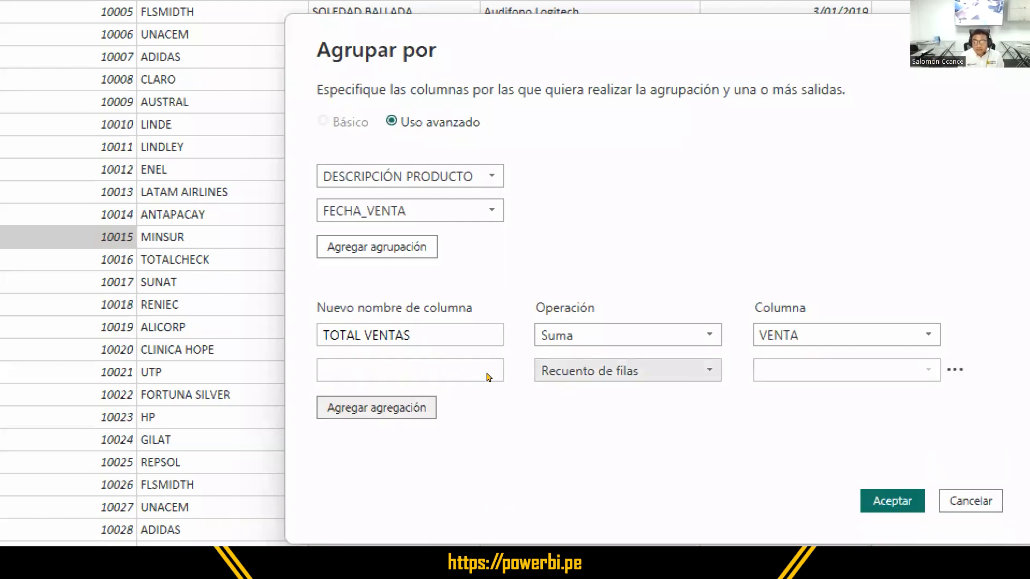
left_click(628, 371)
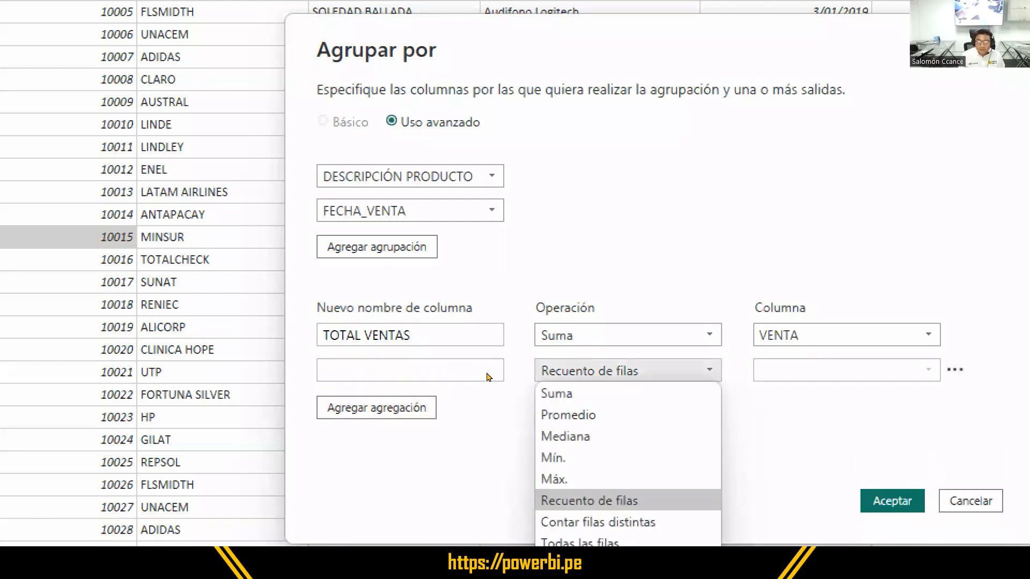
left_click(557, 394)
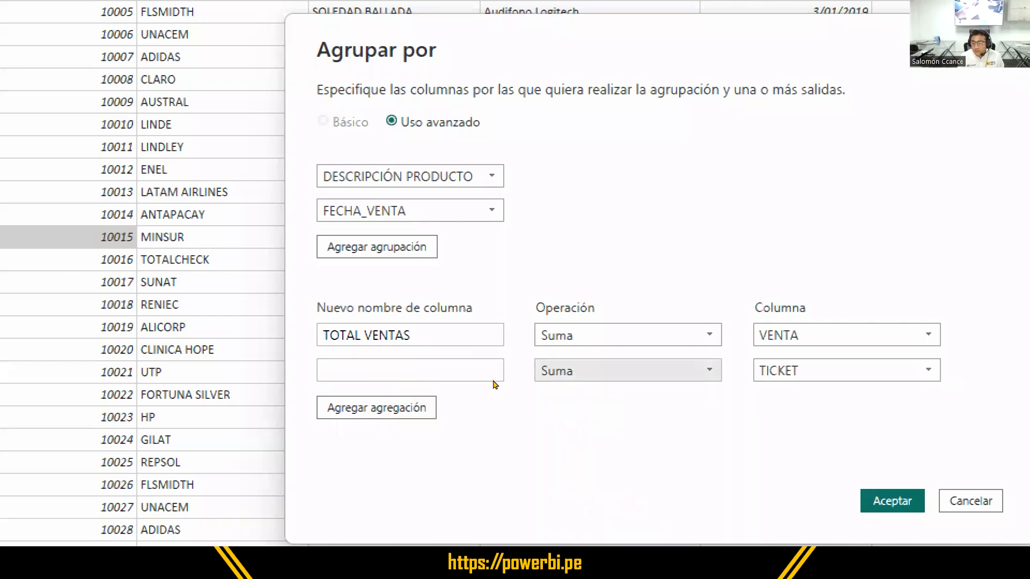
left_click(846, 371)
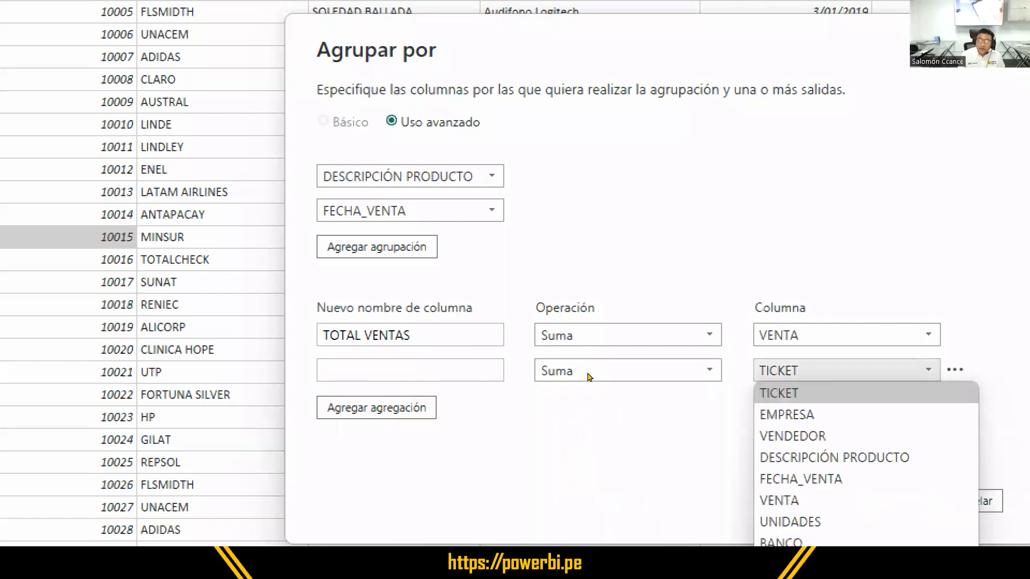
left_click(790, 522)
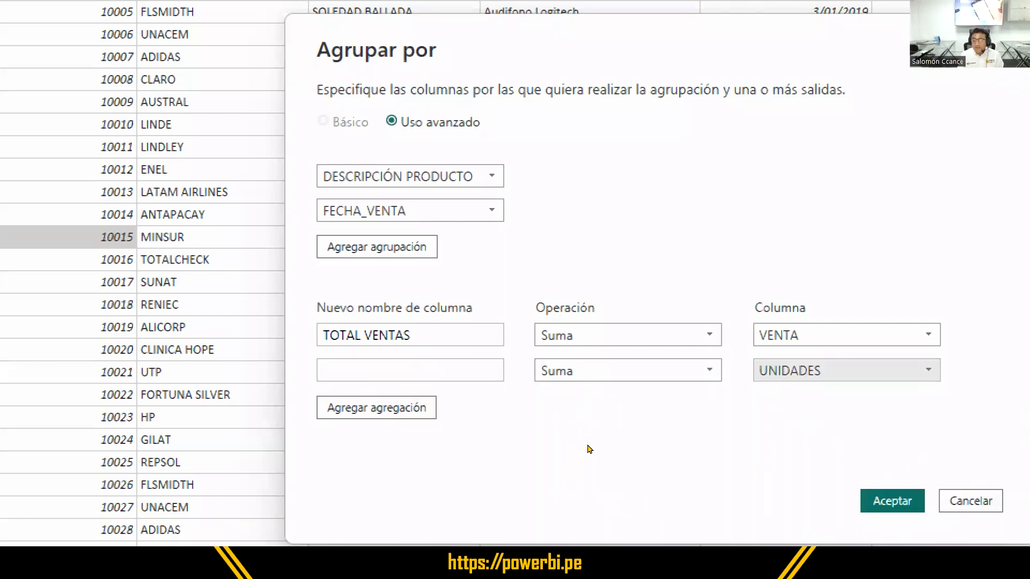
- Name the second aggregated column TOTAL UNIDADES and apply the grouping to the query
left_click(362, 367)
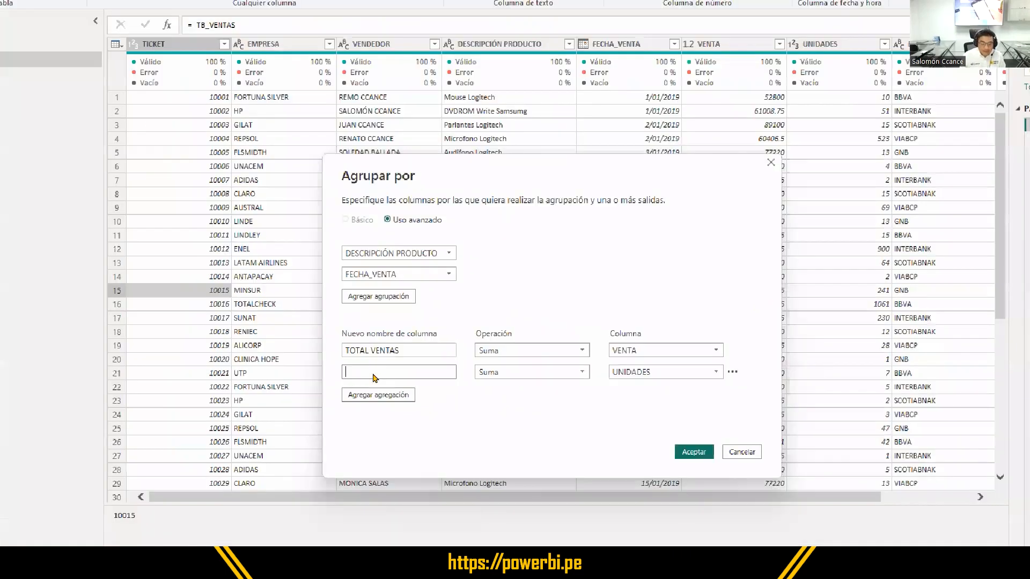
type("TOTAL UNIDADE")
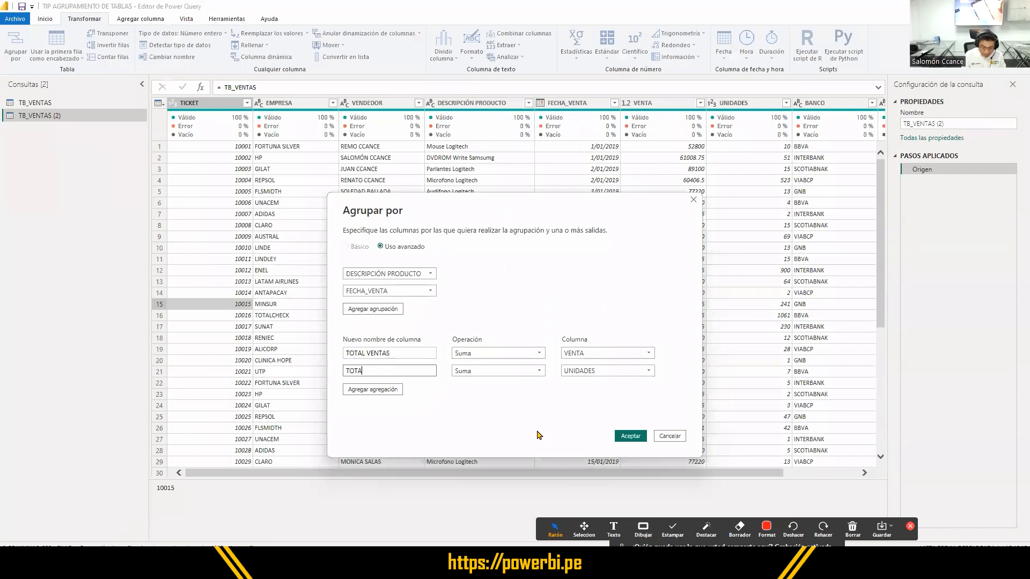
type("S")
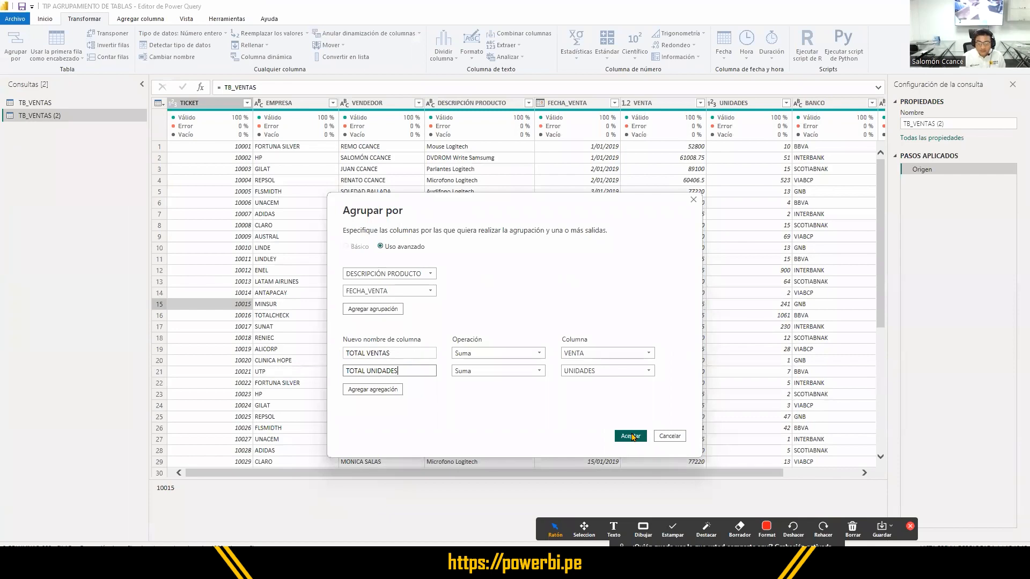
left_click(631, 436)
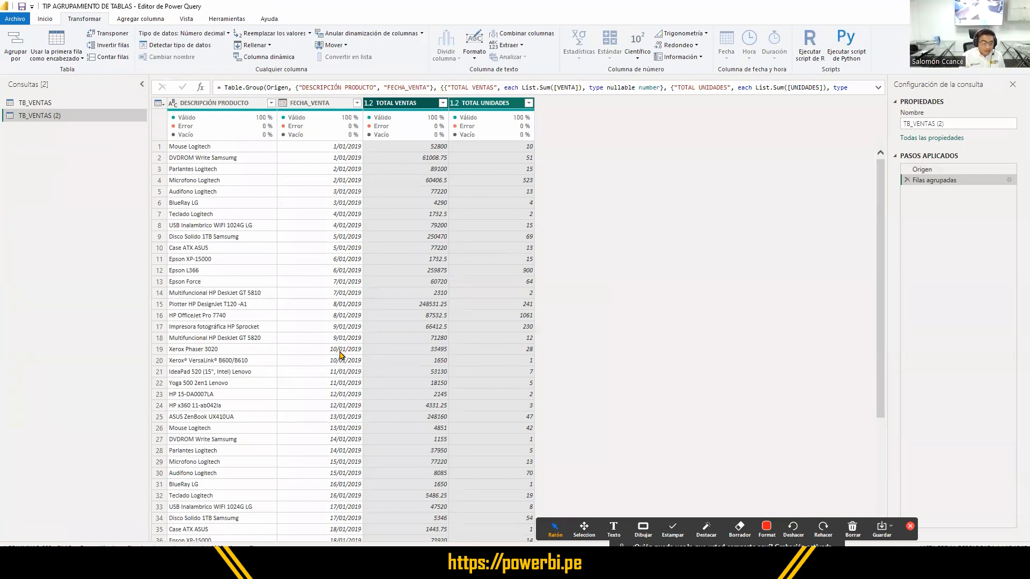
- Examine the grouped rows throughout the table, comparing the product descriptions with the sale dates in the first rows
scroll(340, 354, "down", 20)
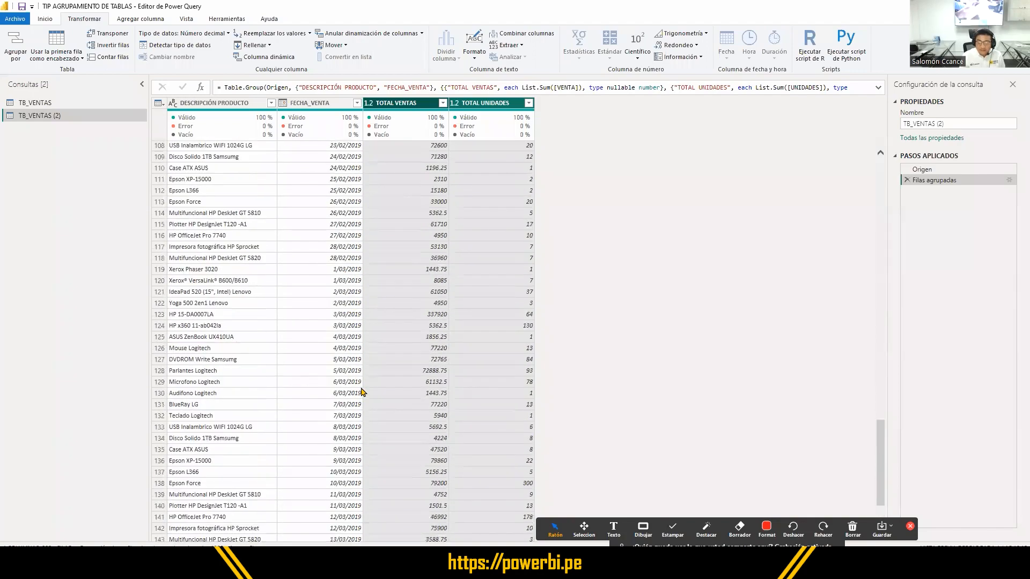
scroll(363, 392, "down", 20)
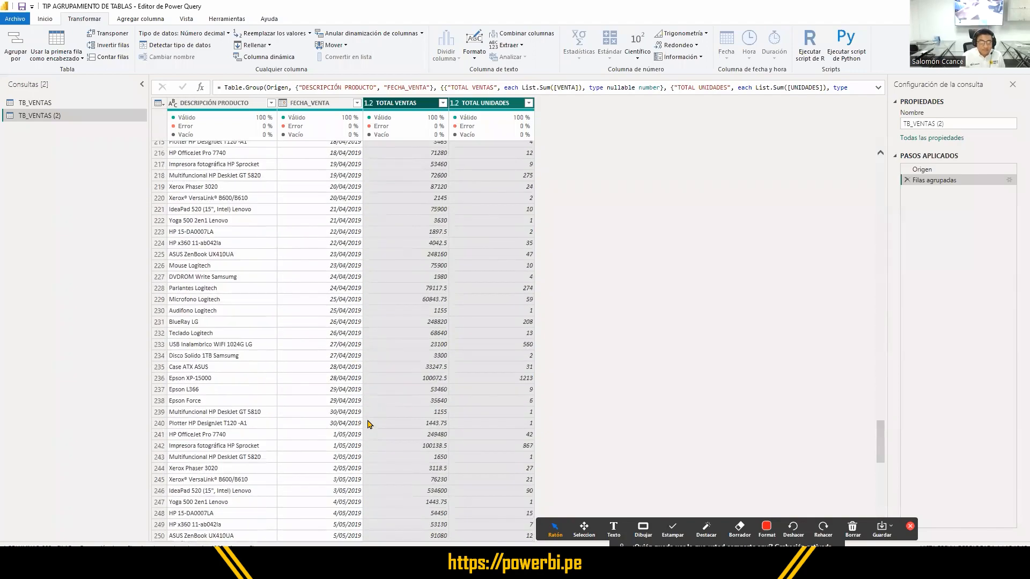
scroll(369, 424, "down", 17)
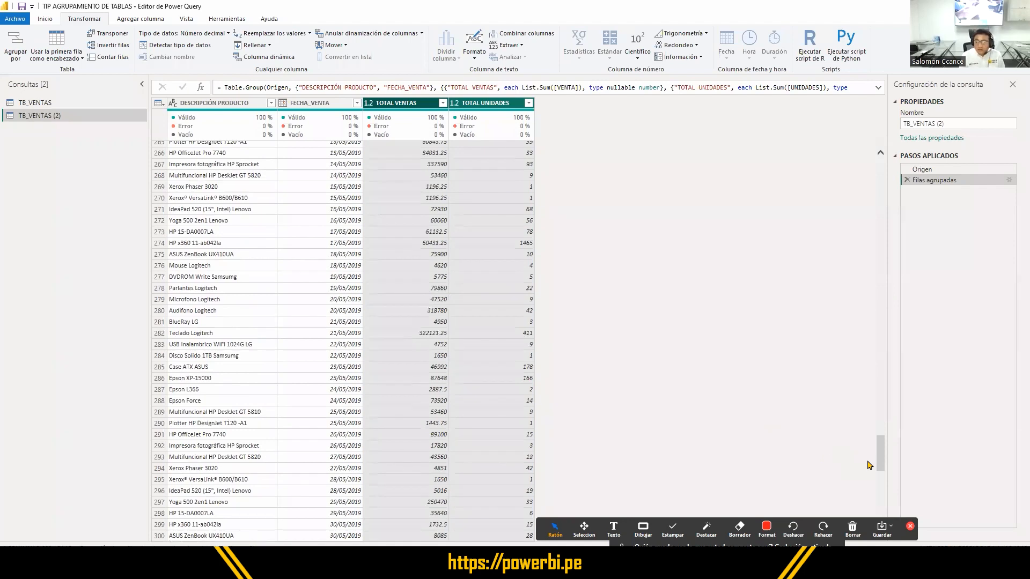
left_click_drag(880, 452, 855, 138)
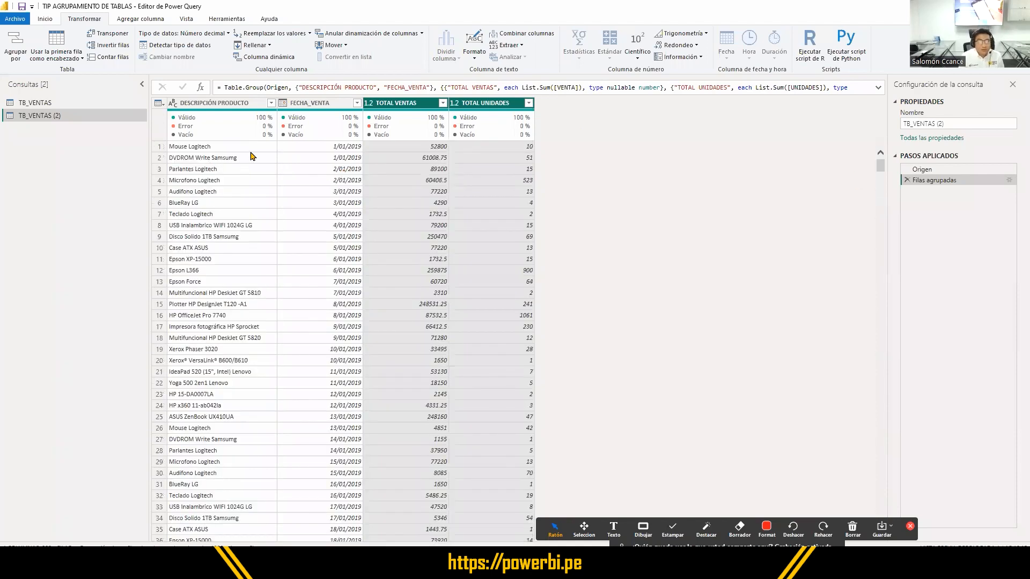
left_click(223, 147)
left_click(222, 159)
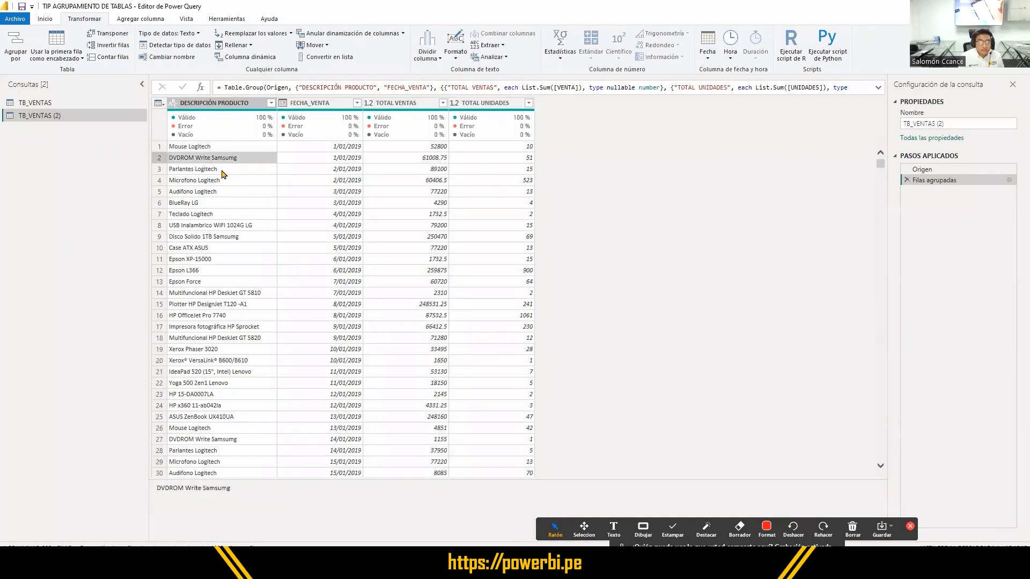
left_click(222, 170)
left_click(327, 157)
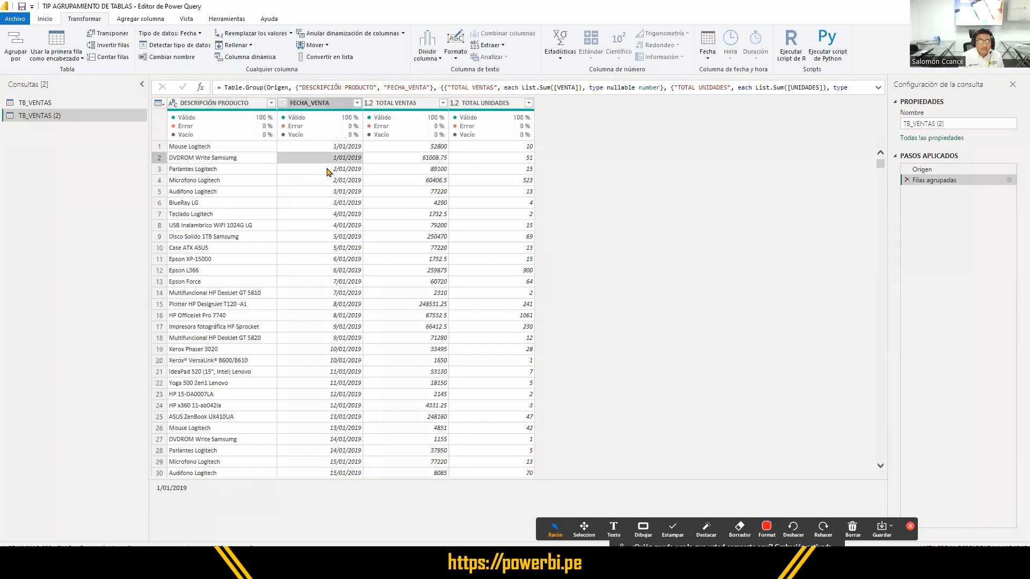
left_click(225, 157)
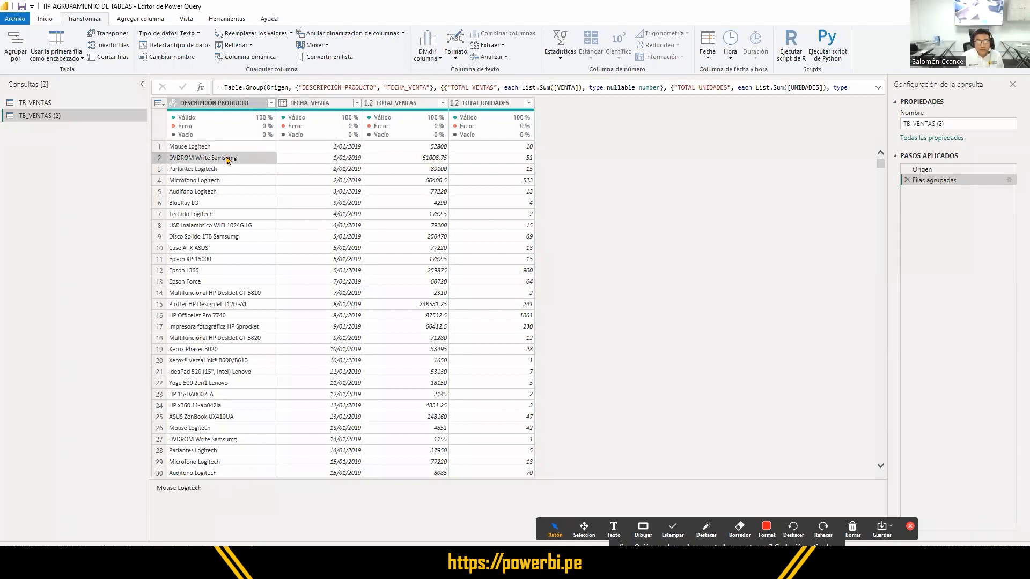
left_click(334, 150)
left_click(337, 160)
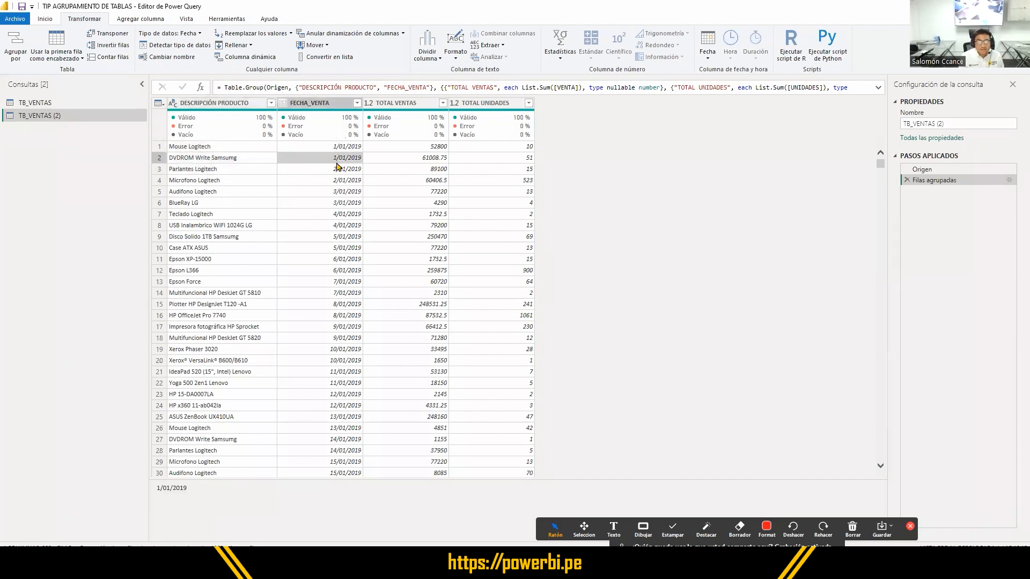
left_click(187, 158)
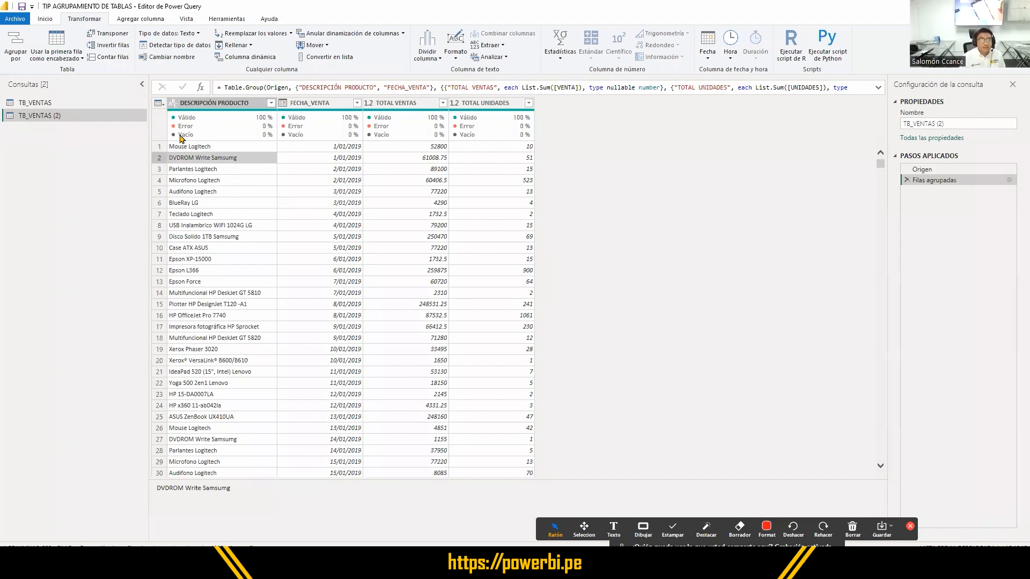
- Rename the TB_VENTAS (2) query as QRY VENTAS POR PRODUCTOS
double_click(17, 117)
key("Escape")
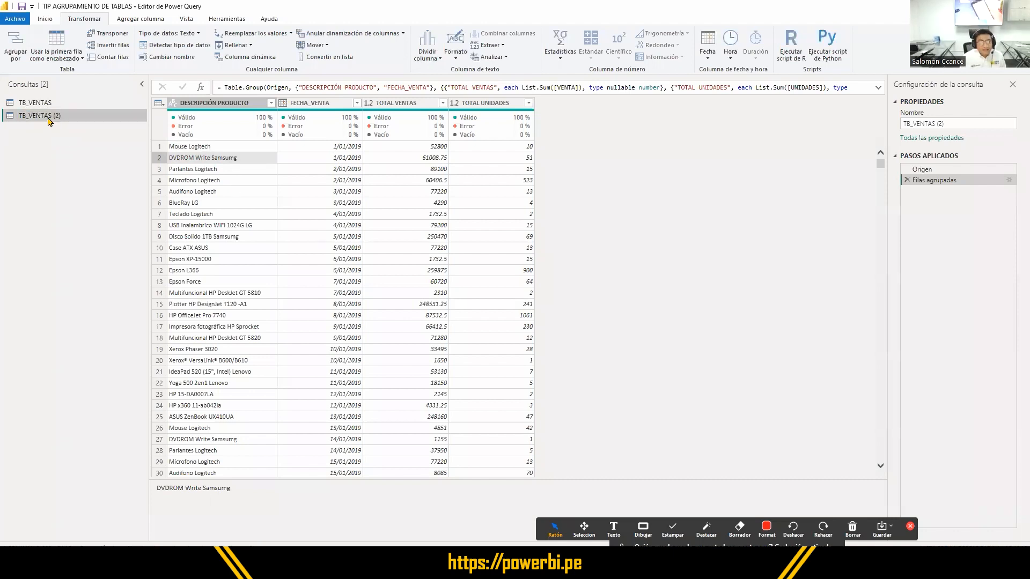
double_click(47, 117)
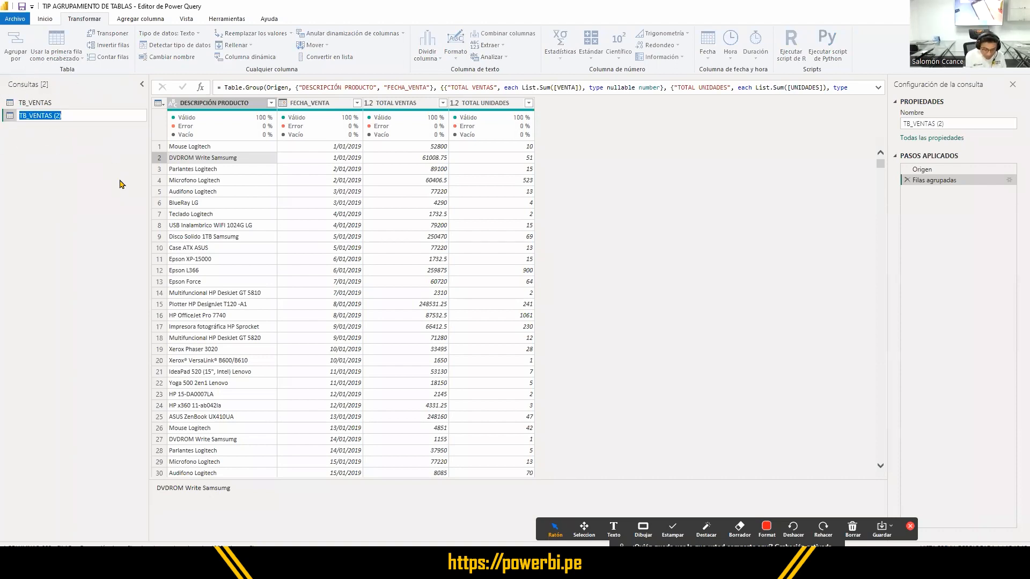
type("QRY")
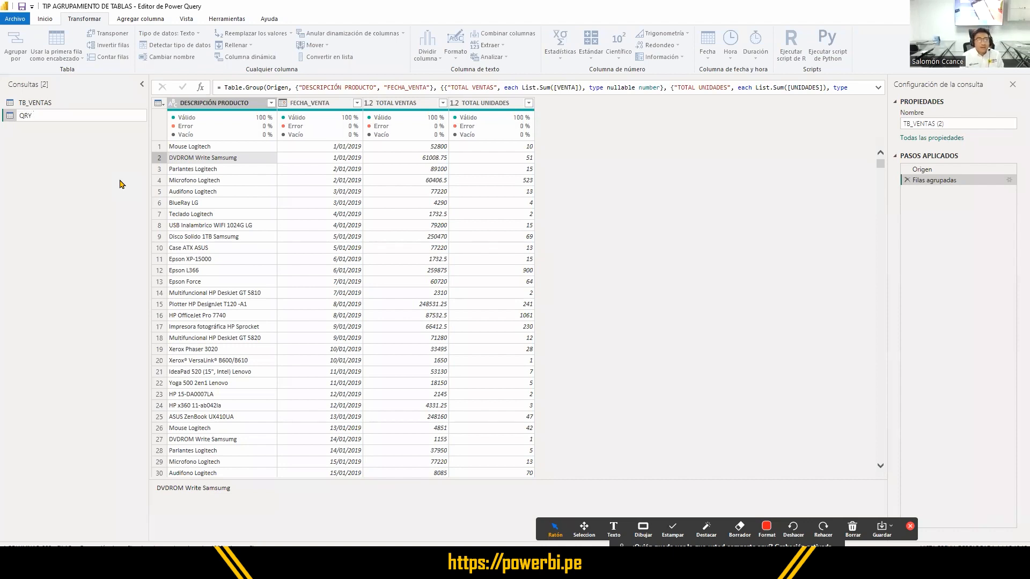
type("VE")
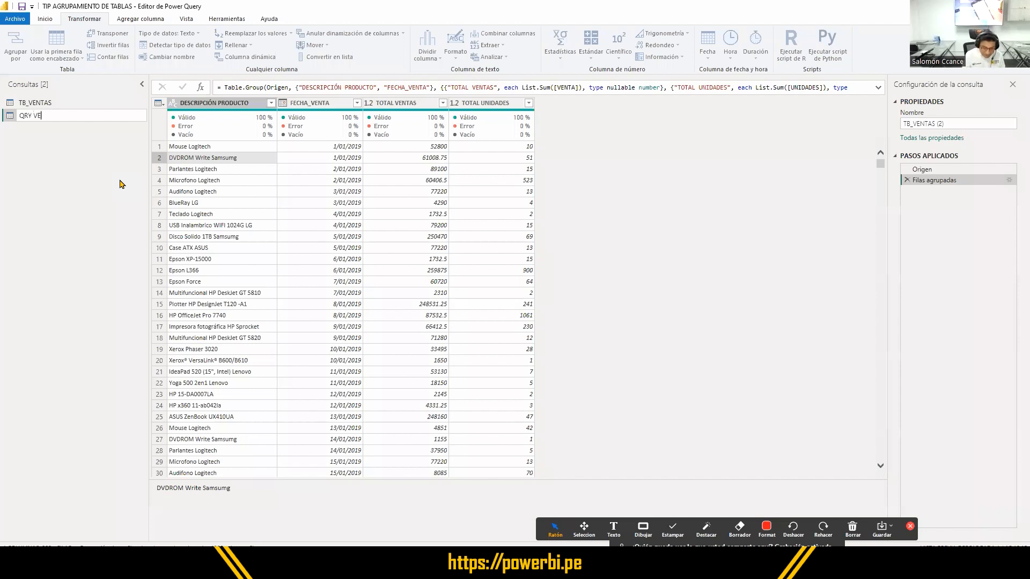
type("NTAS POR ")
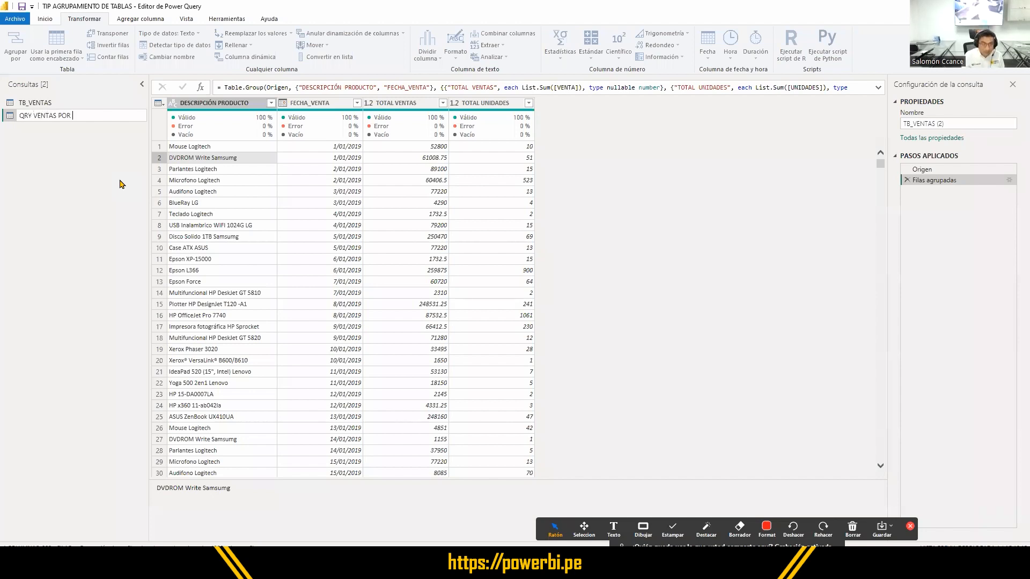
type("PRODUCTOS")
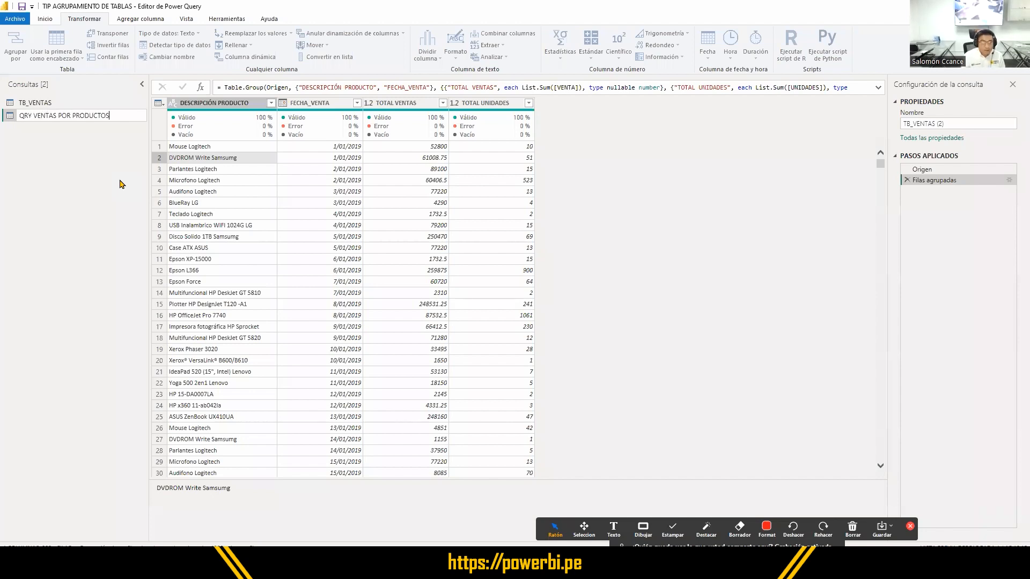
key("Return")
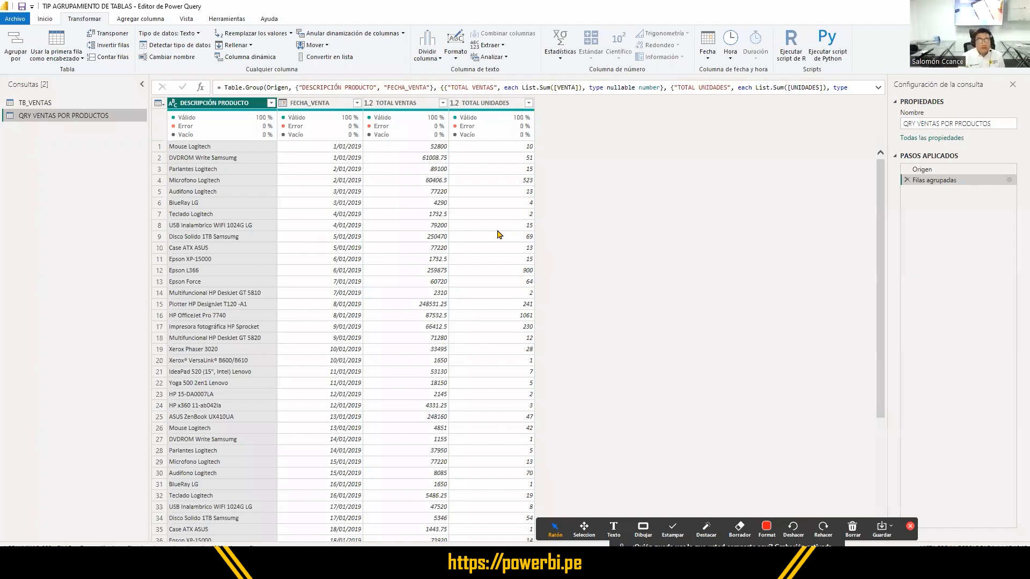
- Outline Inicio and the Cerrar y aplicar command with red rectangles, then close Power Query and apply the changes
left_click(46, 20)
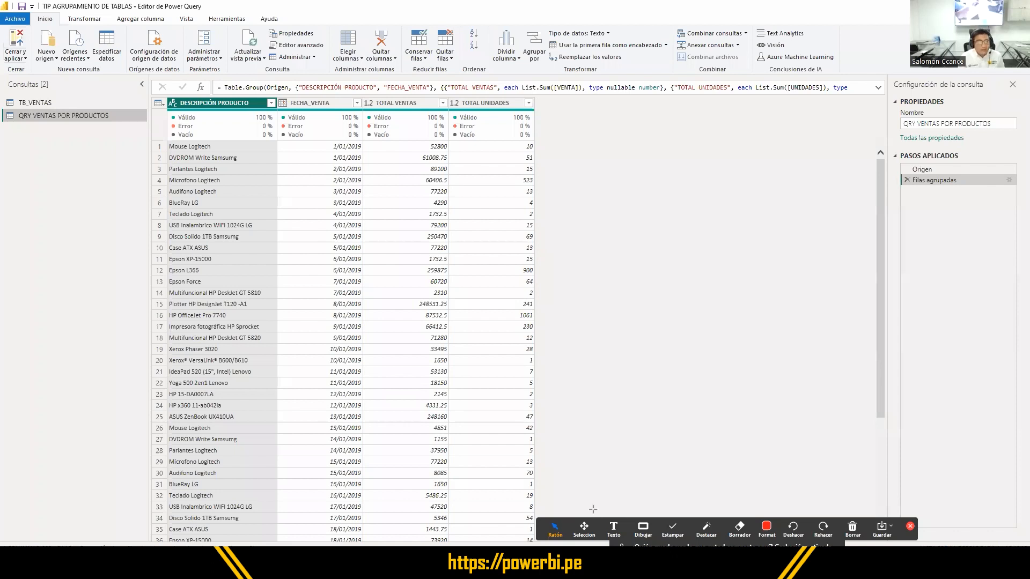
left_click(644, 528)
mouse_move(29, 10)
left_mouse_down()
mouse_move(59, 28)
mouse_move(11, 47)
mouse_move(37, 75)
left_mouse_up()
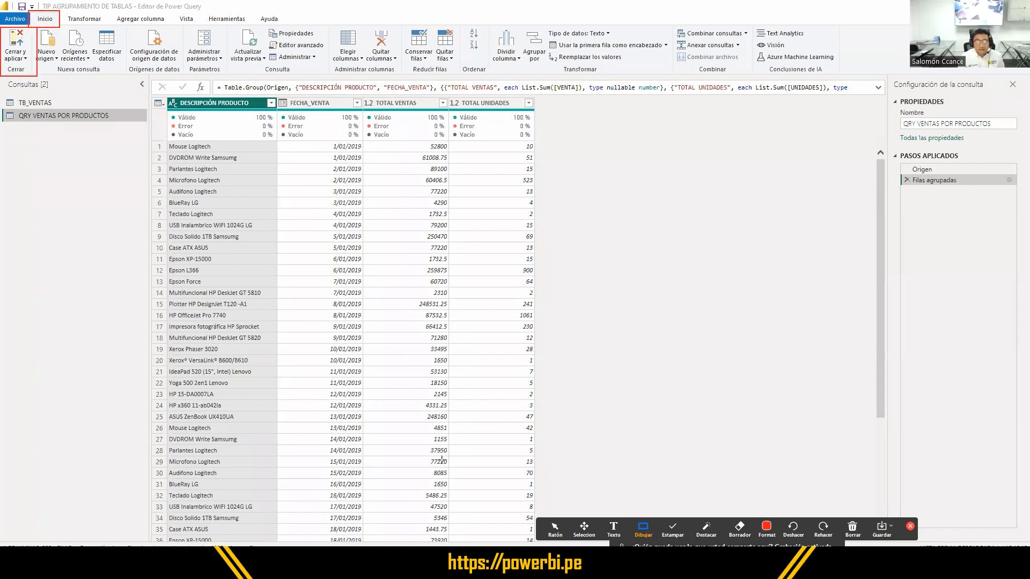
left_click(555, 529)
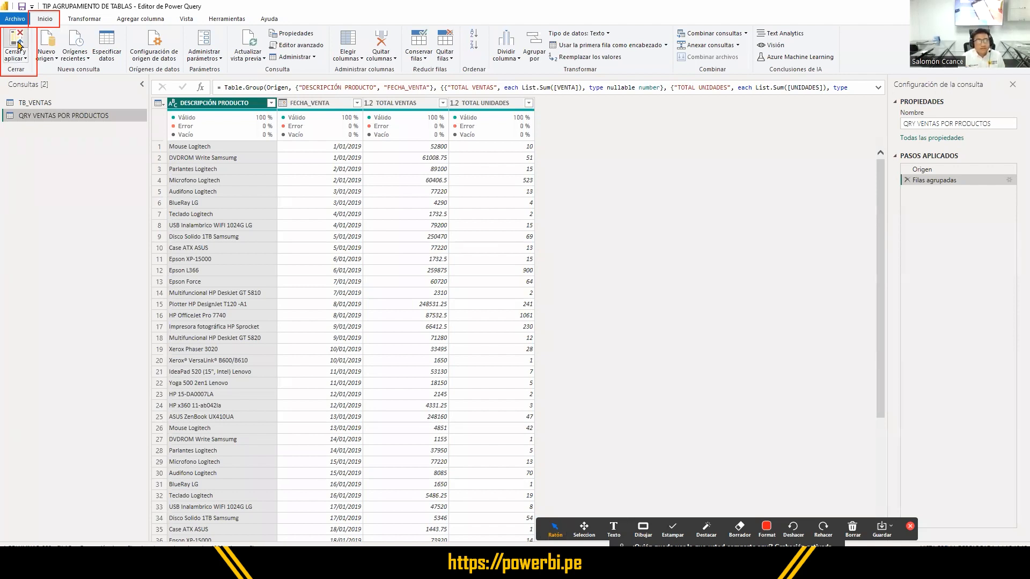
left_click(17, 46)
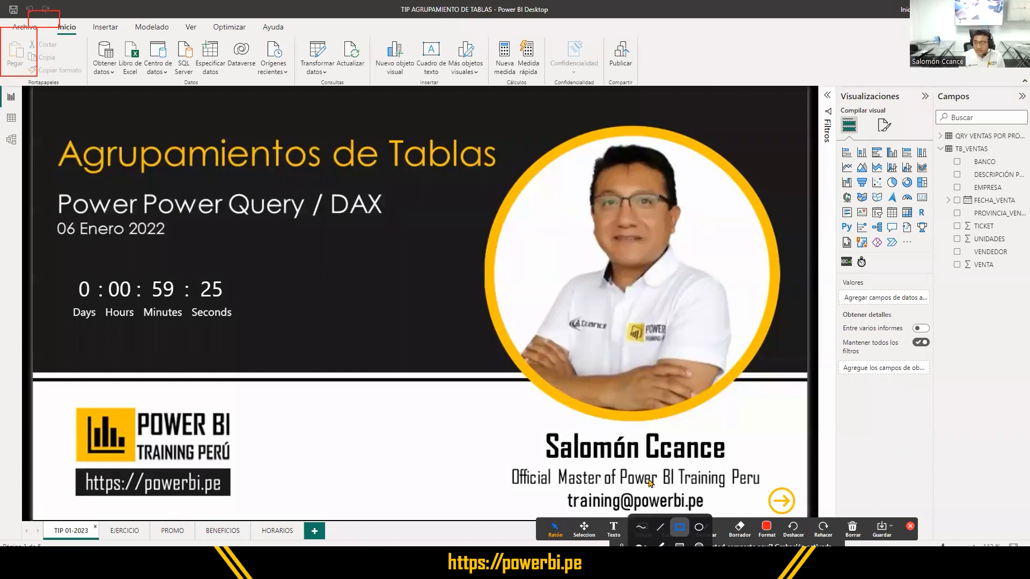
- Outline the TB_VENTAS and QRY VENTAS POR PRODUCTOS tables in the field list with red rectangles
left_click(643, 529)
left_click_drag(936, 142, 1022, 156)
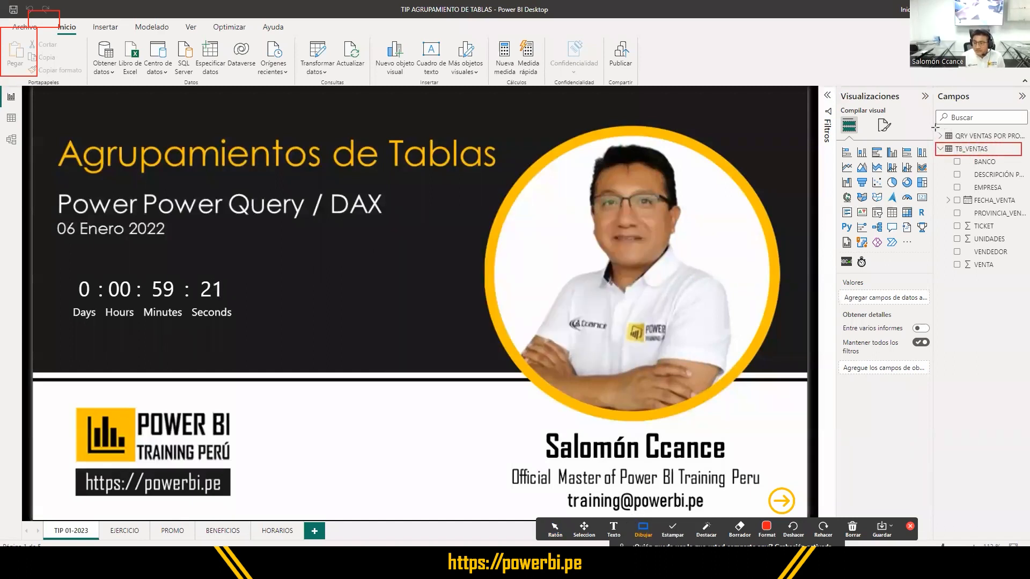
left_click_drag(935, 127, 1025, 141)
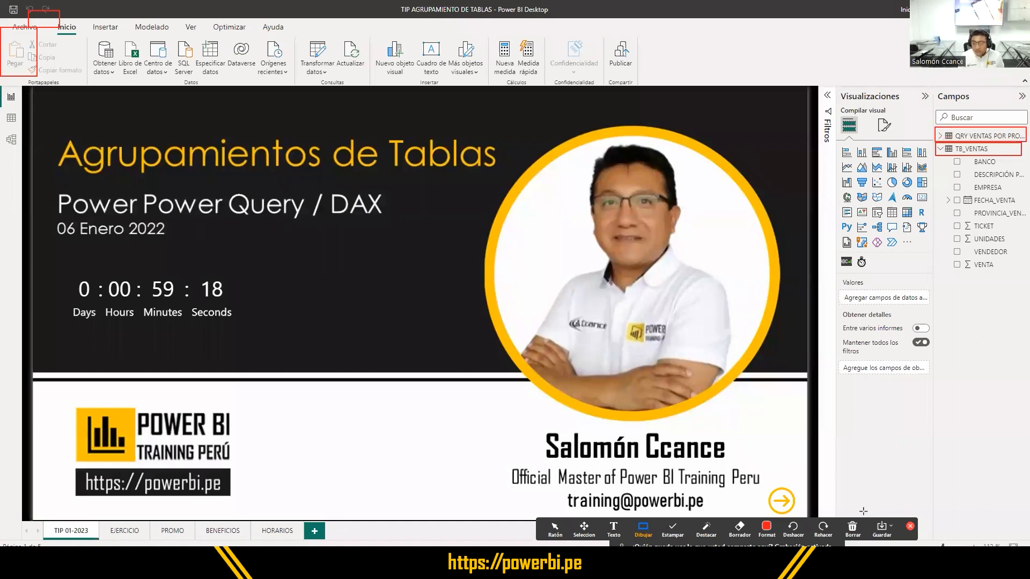
- Clear the red annotations, outline the Datos view icon with a red rectangle and switch to that view
left_click(852, 530)
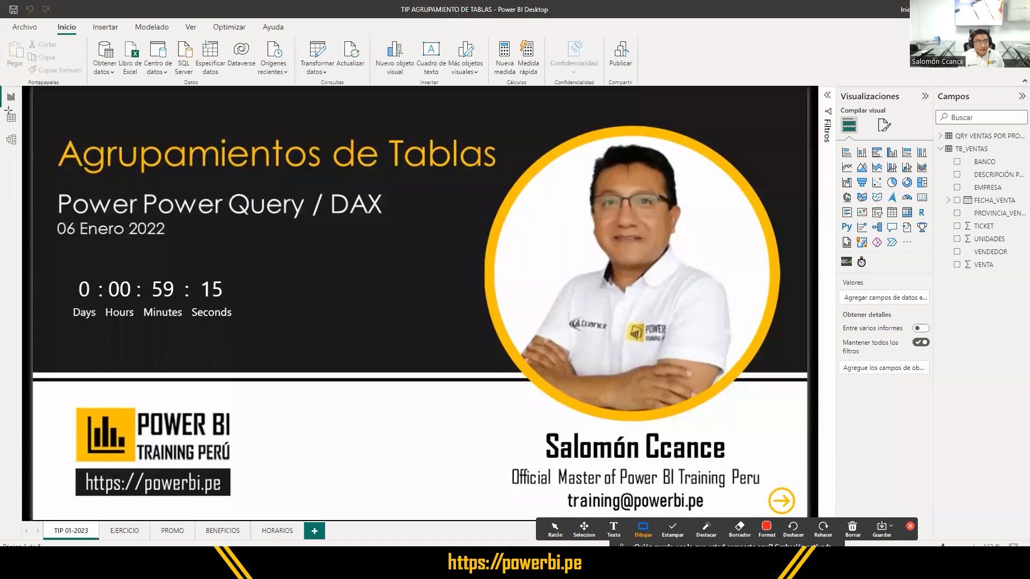
left_click_drag(3, 110, 21, 128)
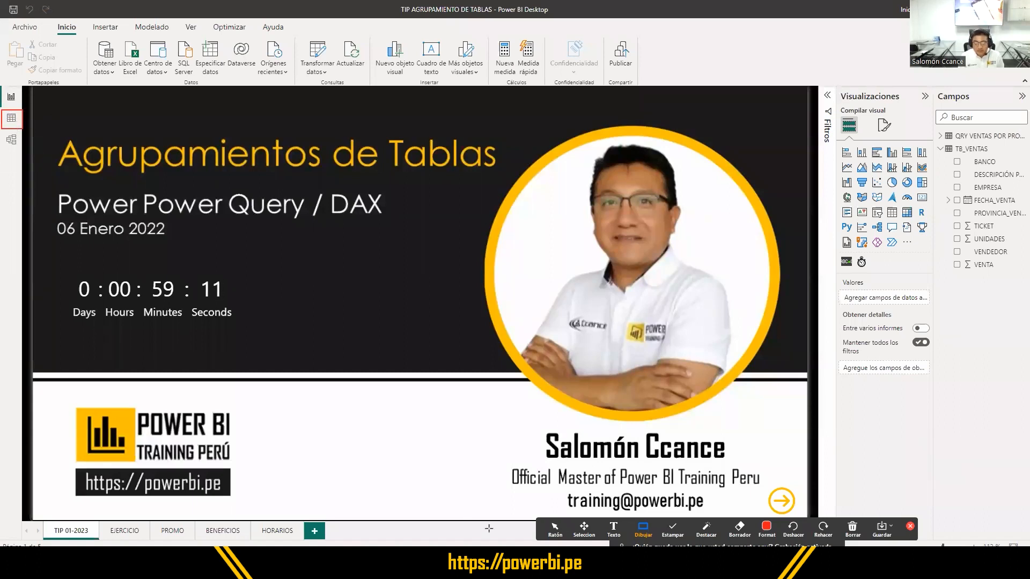
left_click(555, 529)
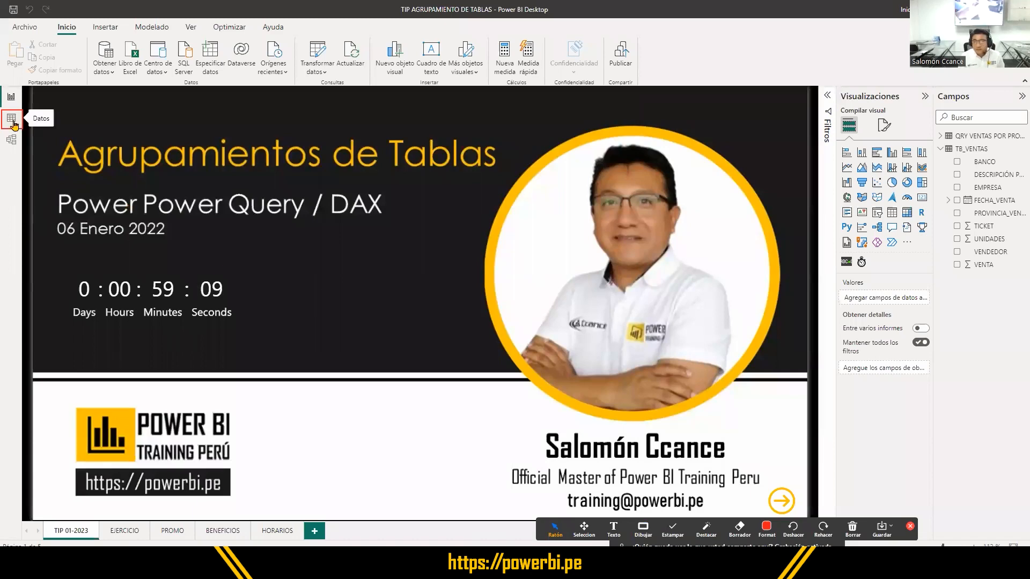
key("ctrl")
key("ctrl")
key("ctrl")
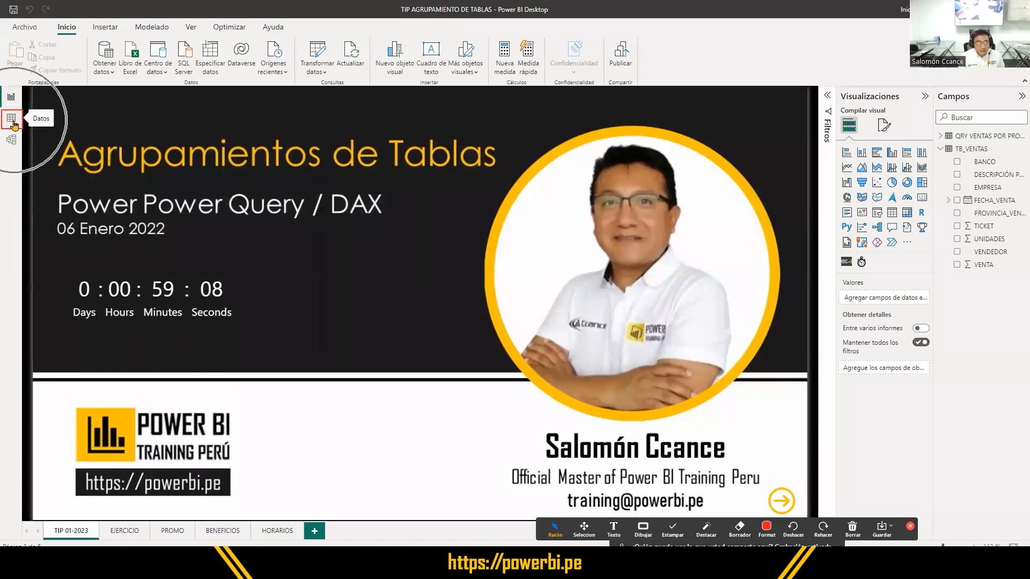
left_click(12, 121)
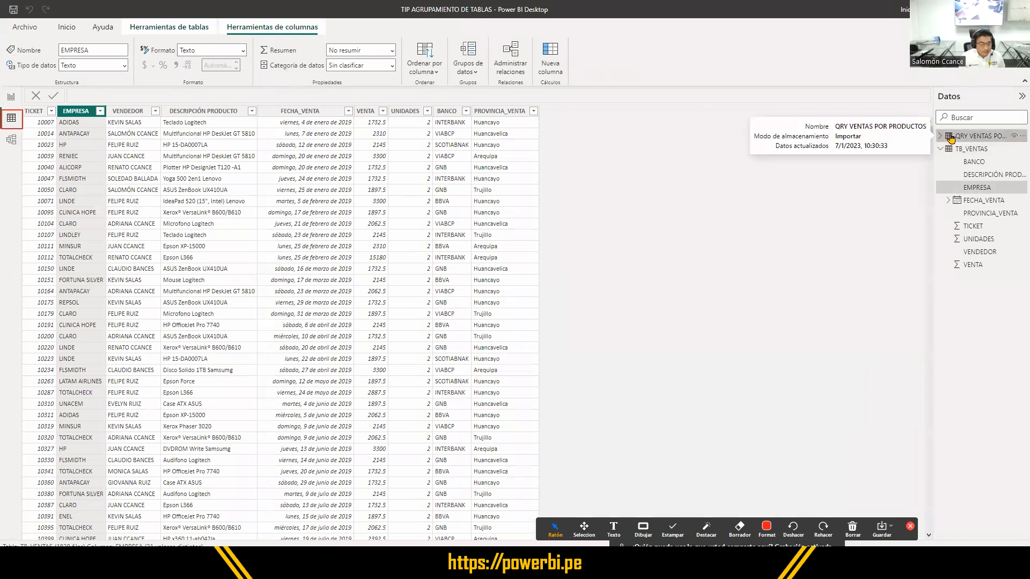
- Display the QRY VENTAS POR PRODUCTOS table with its fields expanded and examine its product, date, total sales and total units columns
left_click(950, 138)
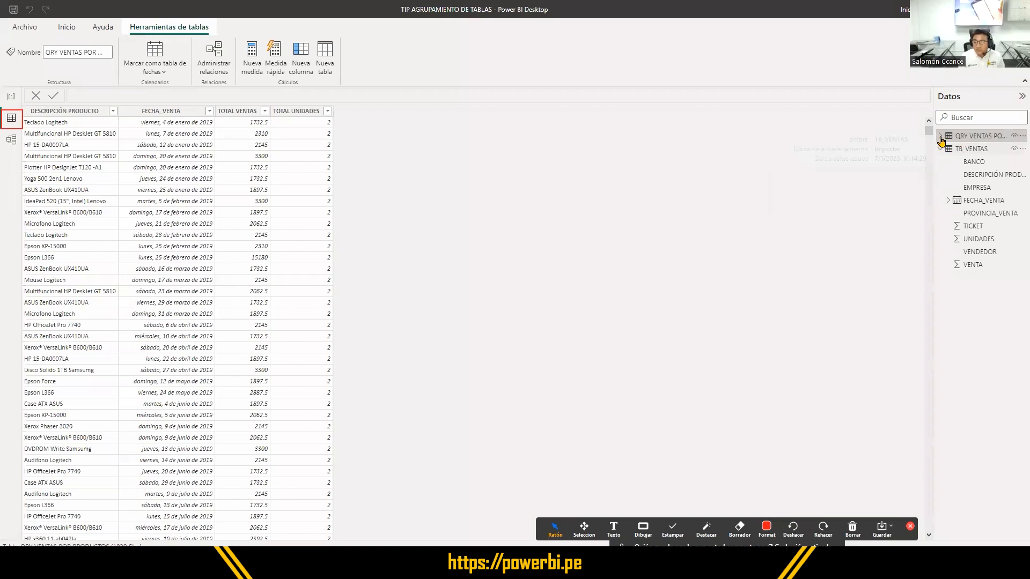
left_click(940, 137)
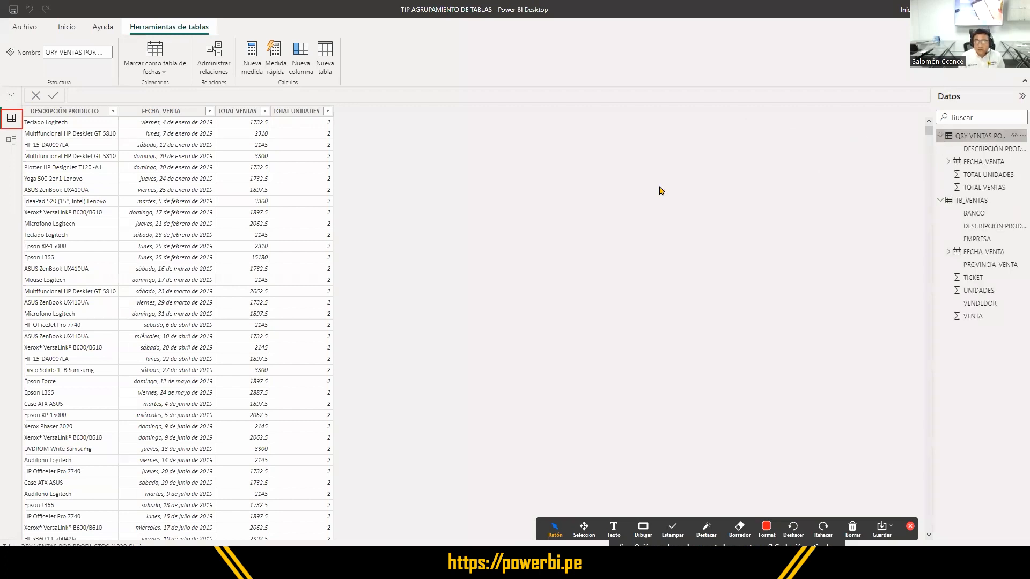
left_click(72, 173)
left_click(153, 169)
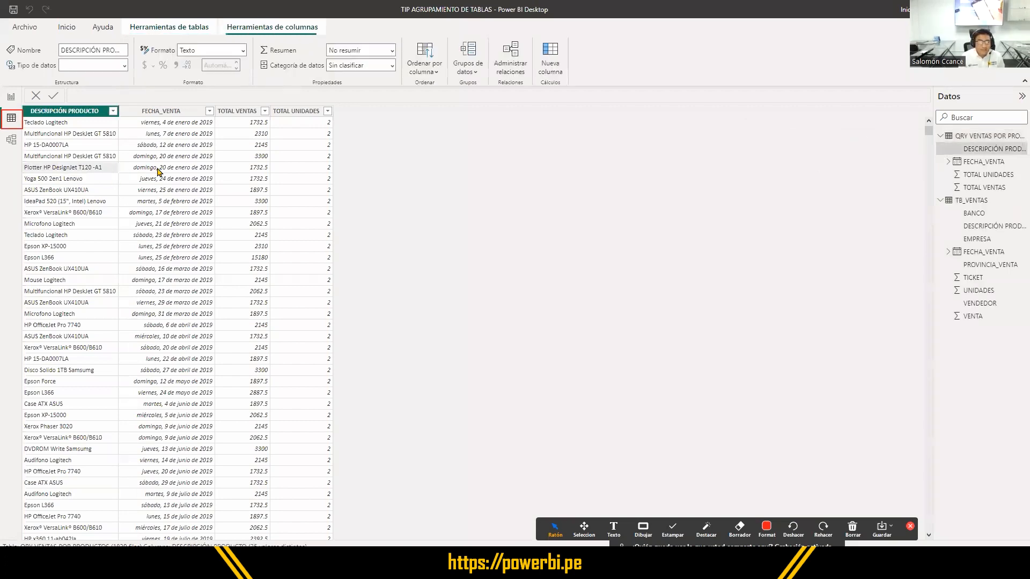
left_click(307, 168)
left_click(159, 160)
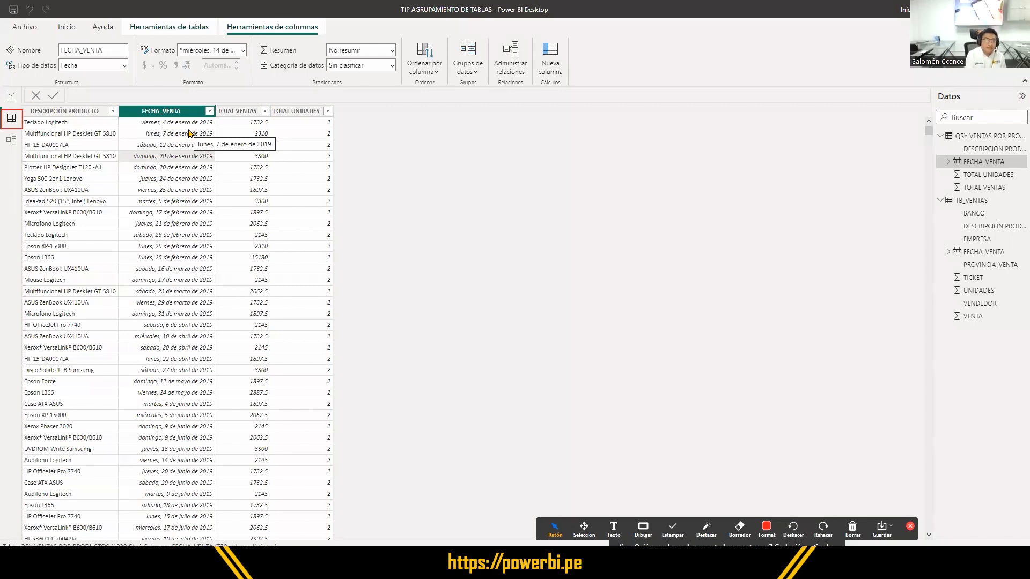
left_click(80, 113)
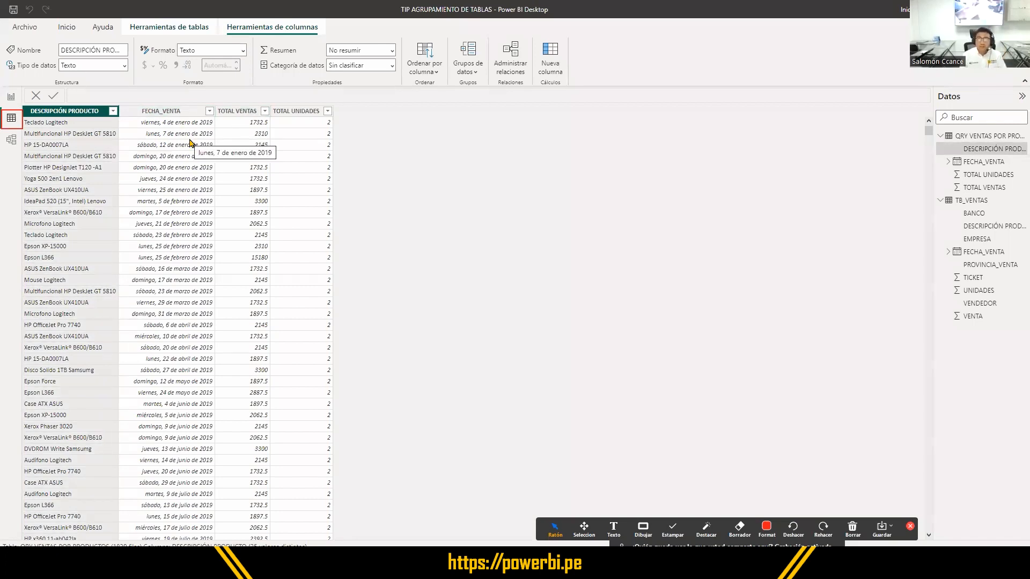
left_click(235, 111)
left_click(290, 112)
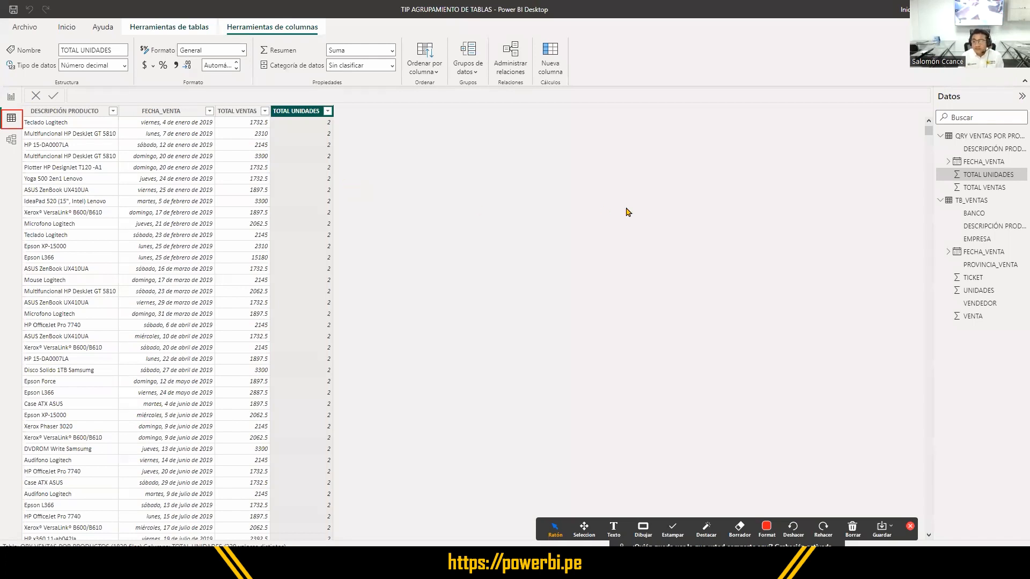
- Display the TB_VENTAS data, then open the Power Query editor to transform the data
left_click(965, 202)
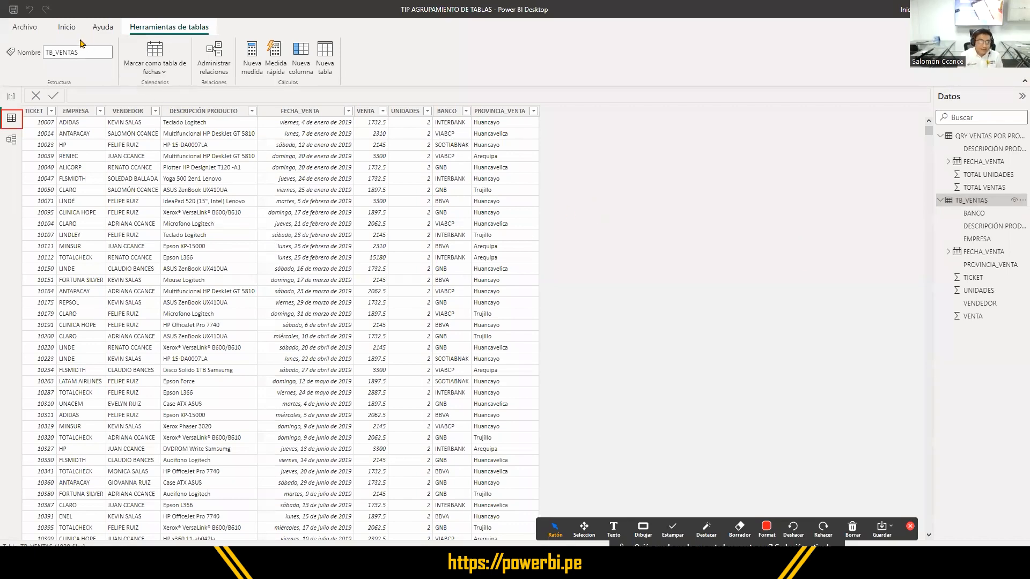
left_click(65, 31)
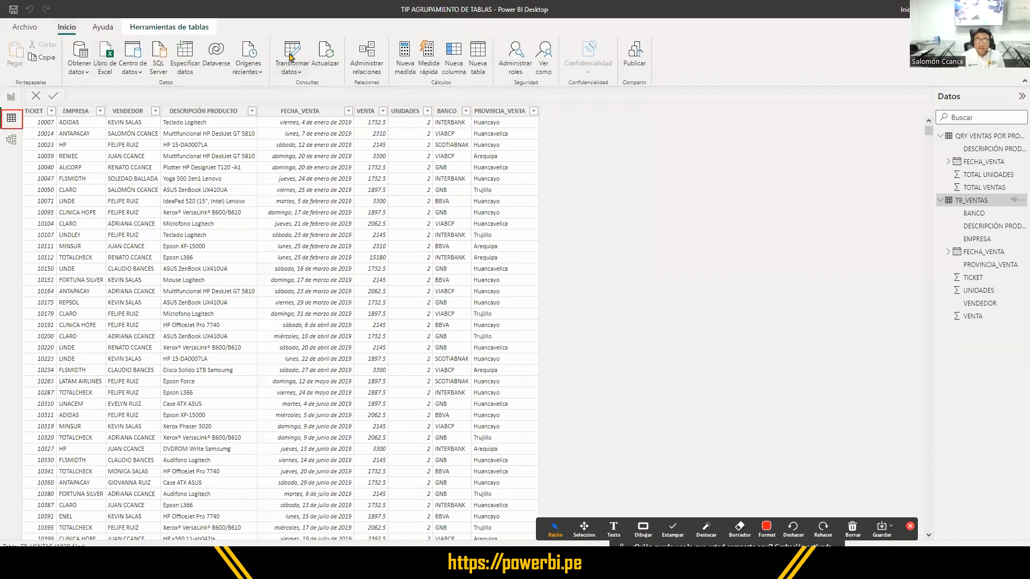
key("ctrl")
key("ctrl")
key("ctrl")
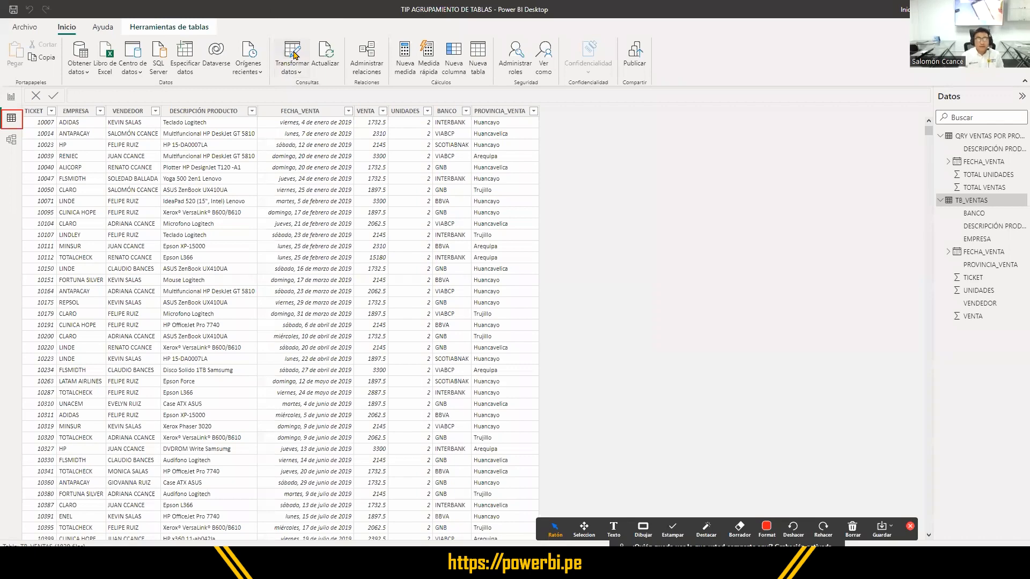
left_click(293, 55)
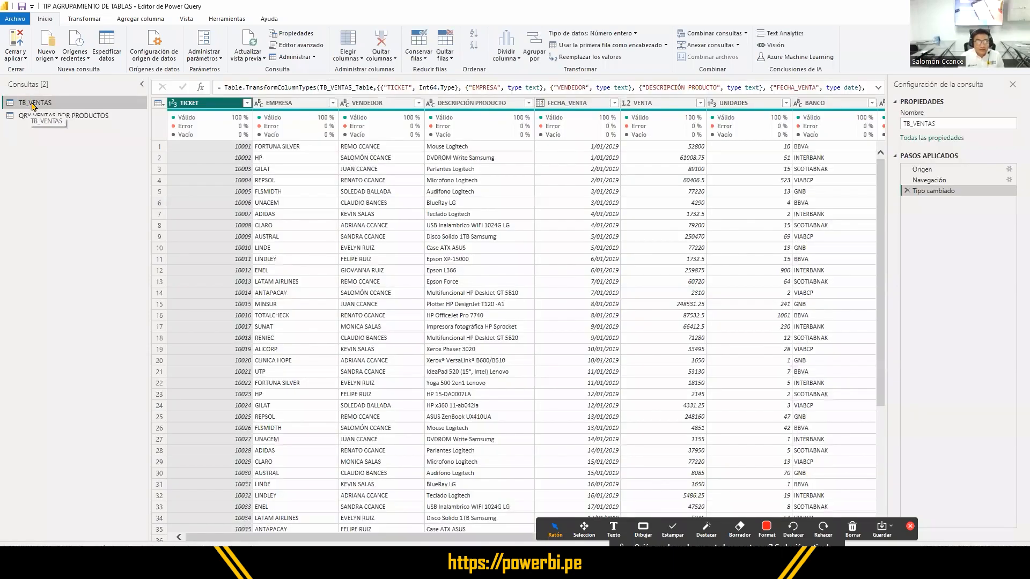
- Create a new query as a reference to TB_VENTAS
left_click(32, 106)
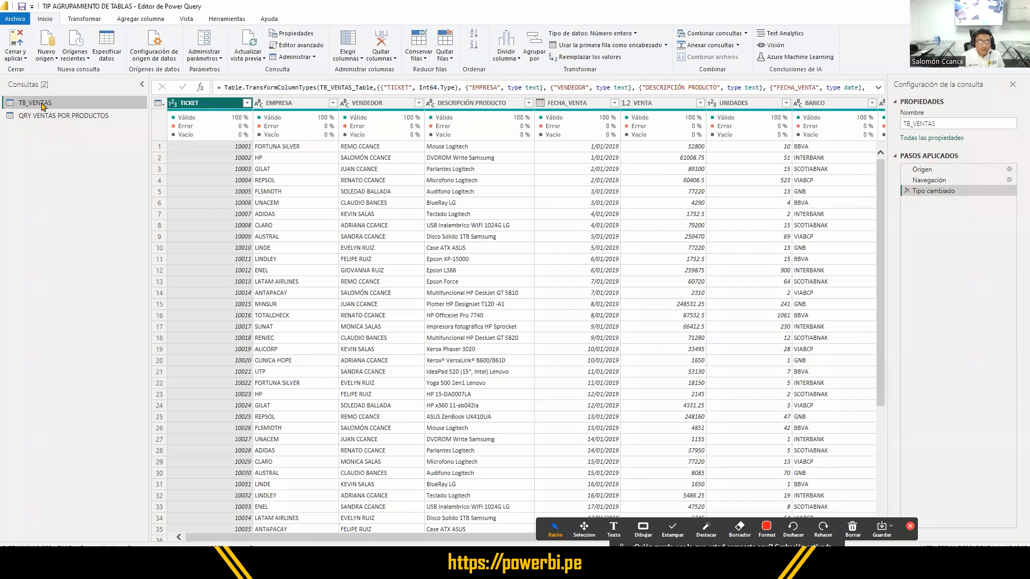
right_click(43, 106)
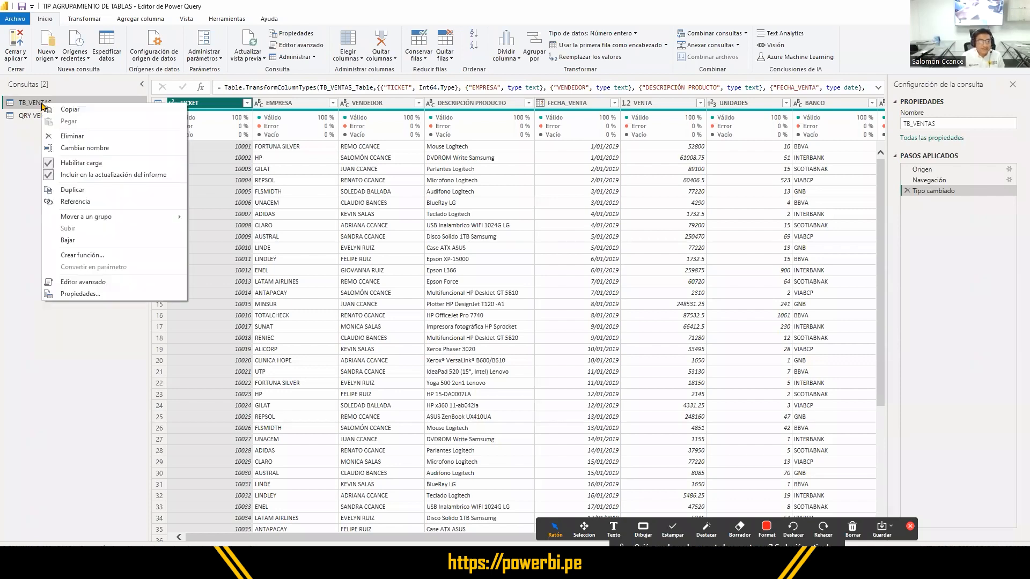
left_click(74, 203)
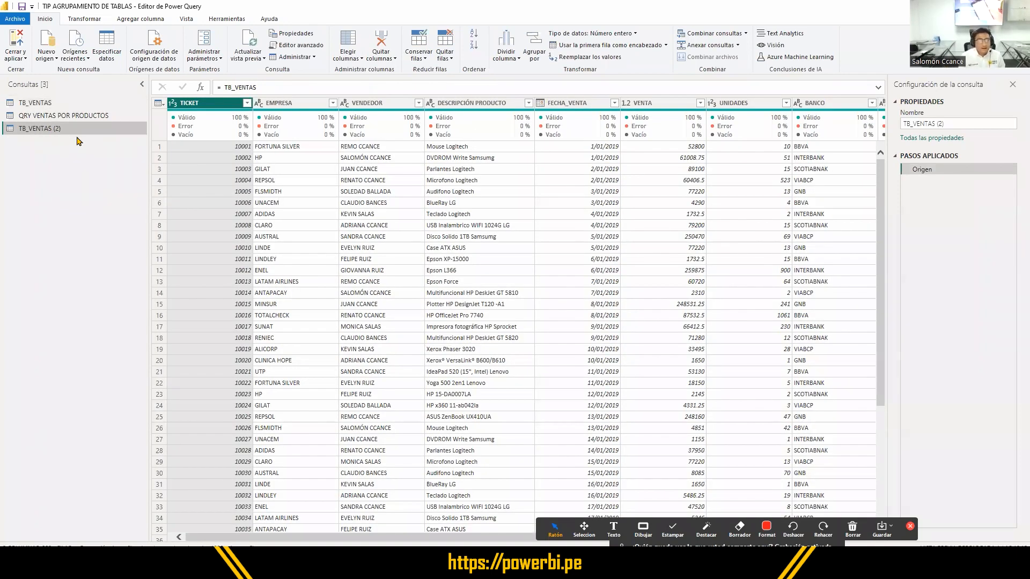
- Review the EMPRESA, FECHA_VENTA, VENTA and UNIDADES columns of the new referenced query as grouping candidates
left_click(304, 104)
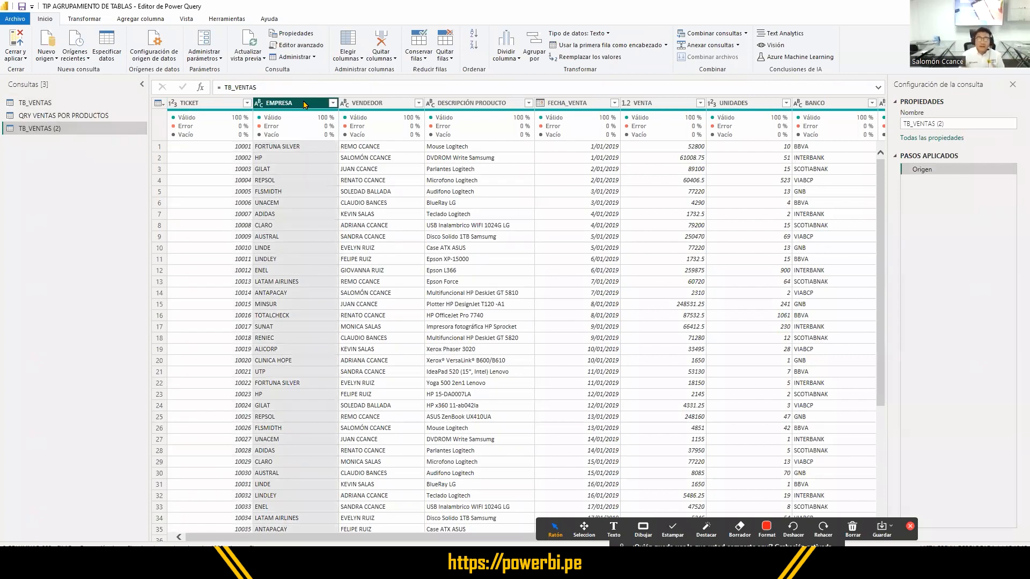
left_click(566, 105)
left_click(634, 104)
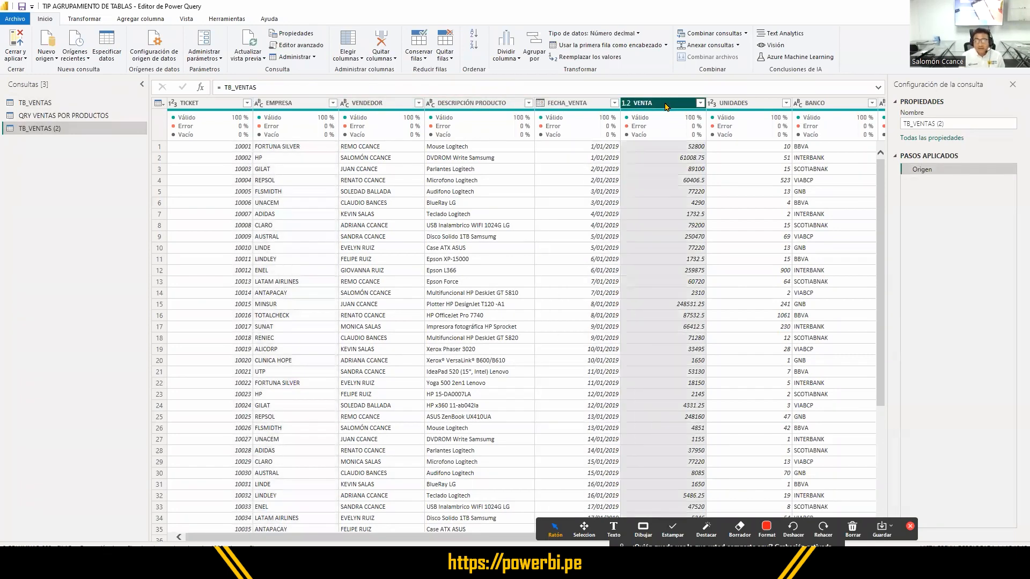
left_click(734, 105)
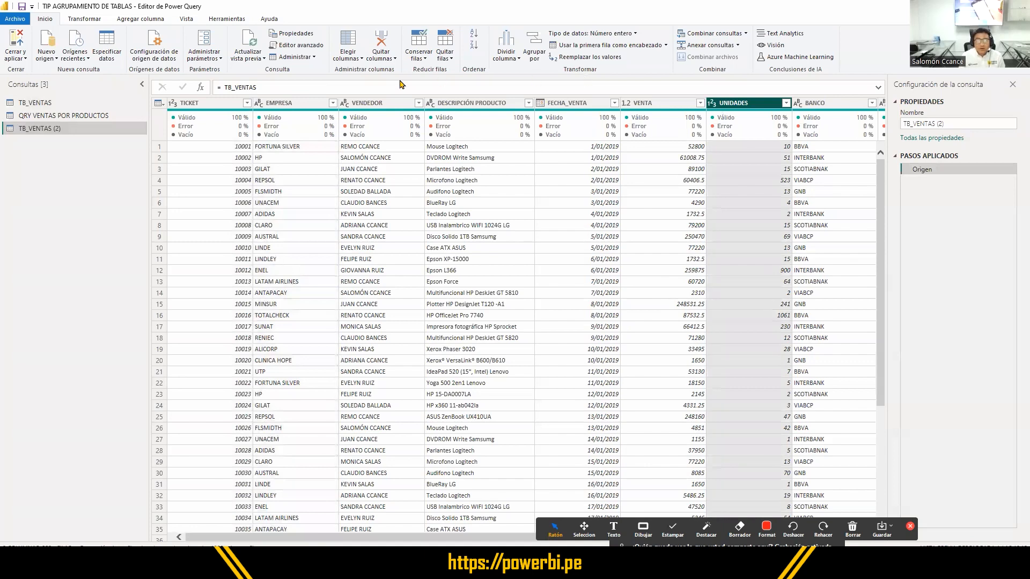
left_click(290, 105)
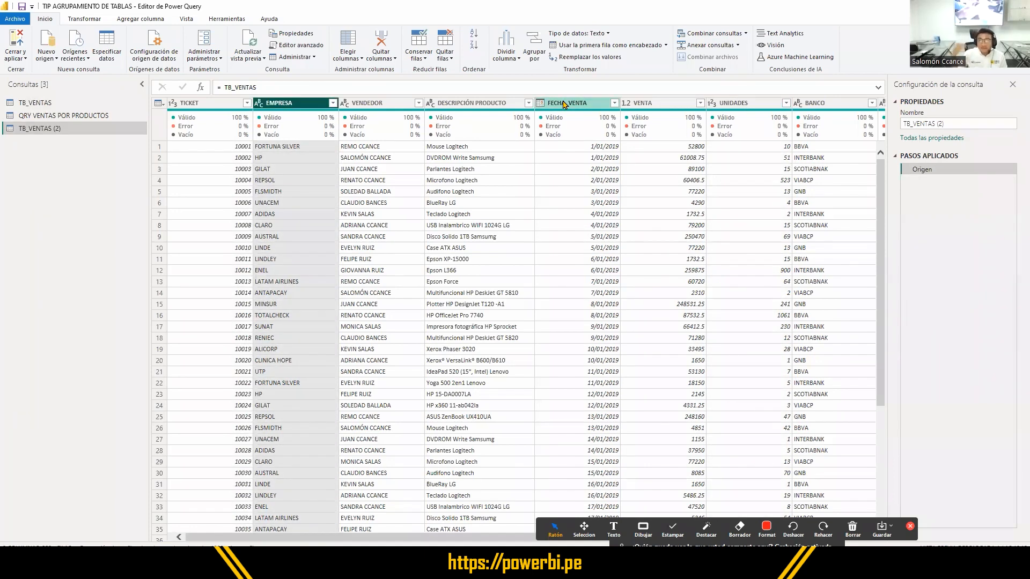
- Select the FECHA_VENTA column in TB_VENTAS (2), move the annotation toolbar off the horizontal scrollbar and show the Agregar columna commands
left_click(581, 105)
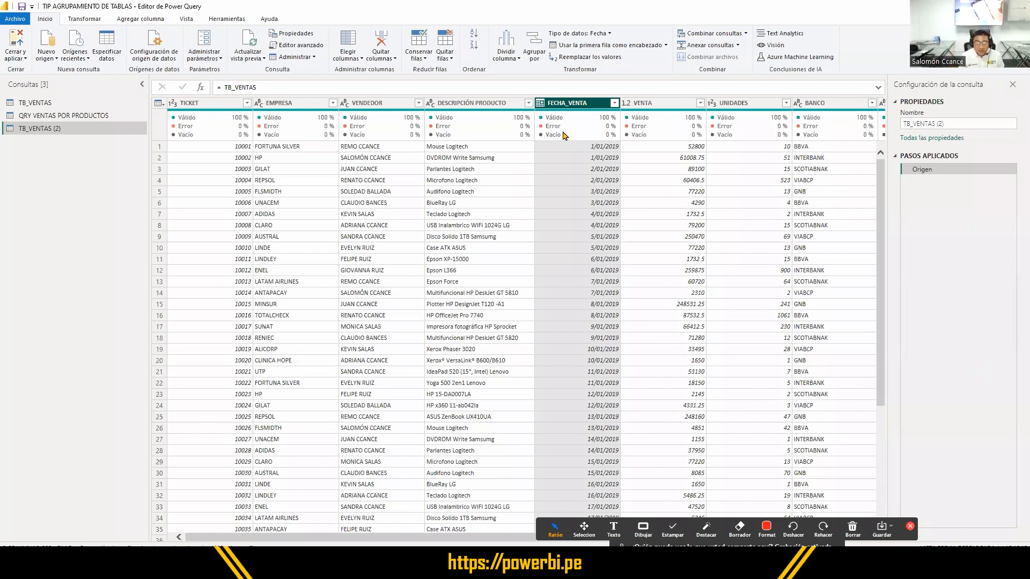
left_click_drag(796, 520, 542, 448)
left_click_drag(550, 536, 623, 537)
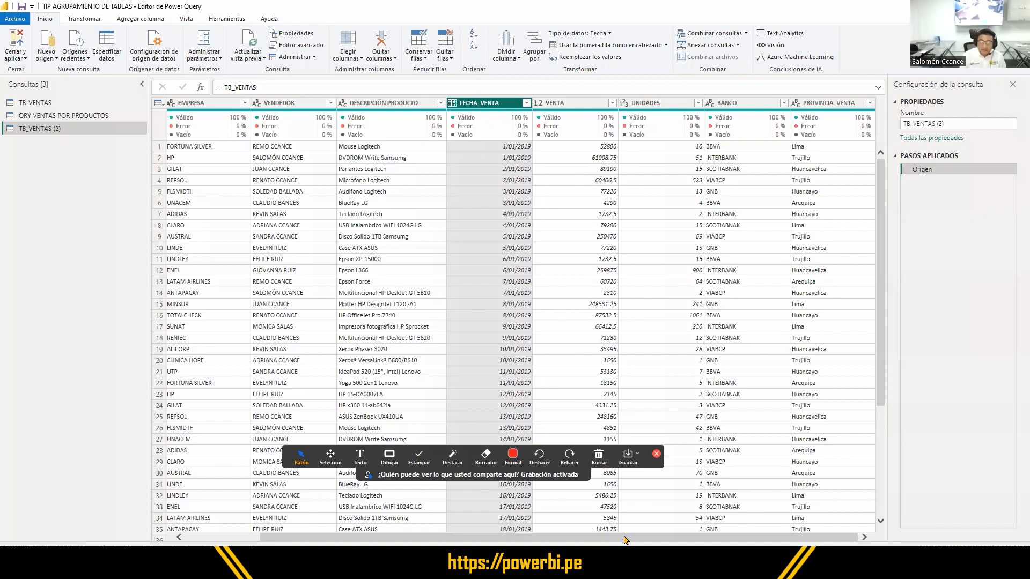
left_click_drag(624, 537, 547, 212)
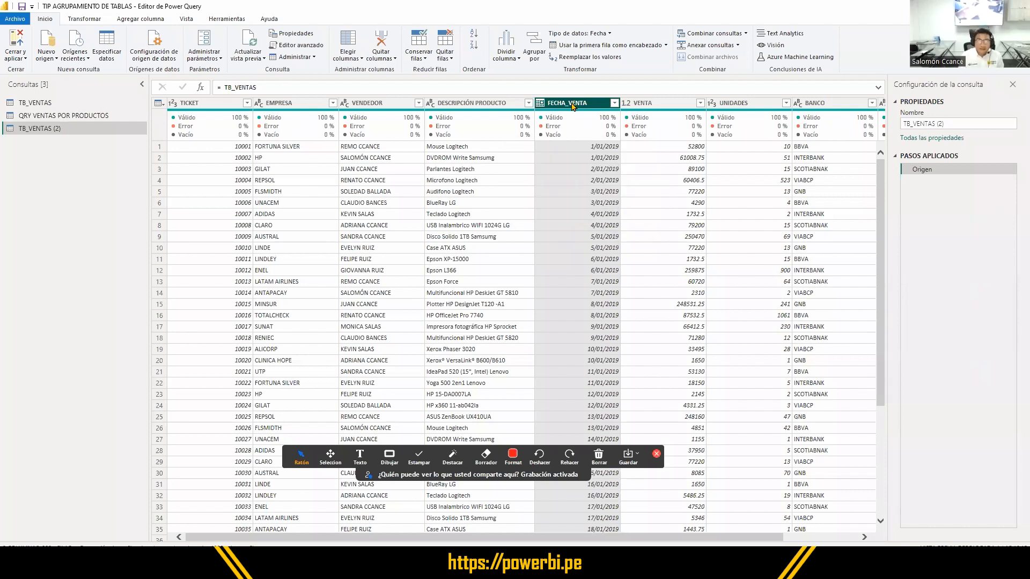
left_click(145, 20)
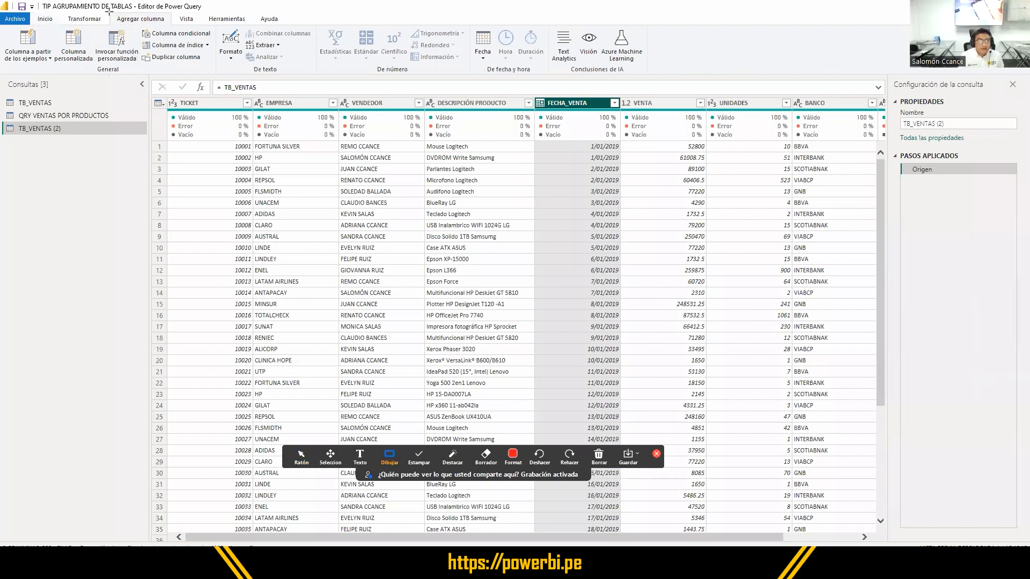
left_click_drag(109, 11, 169, 25)
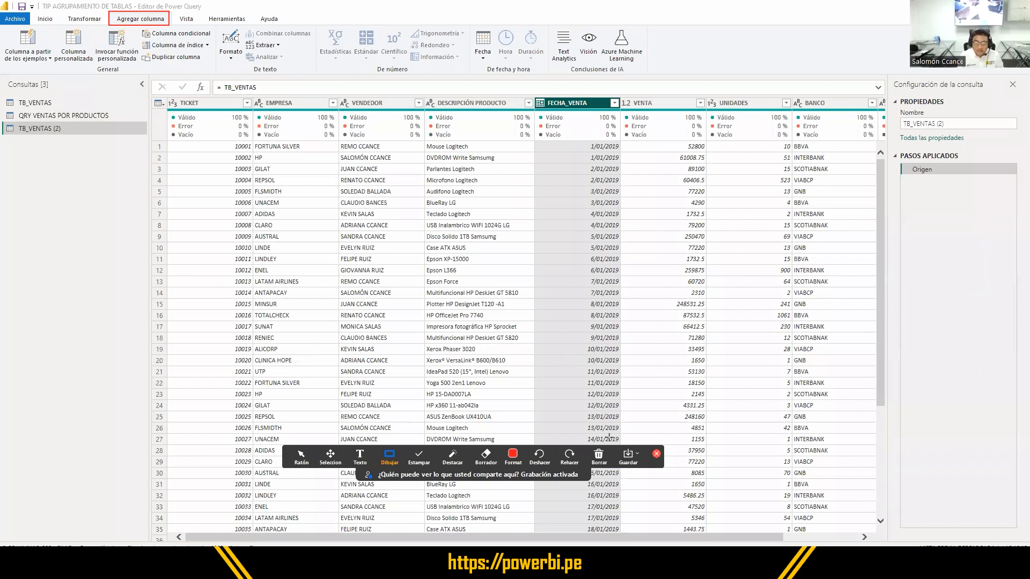
left_click(302, 456)
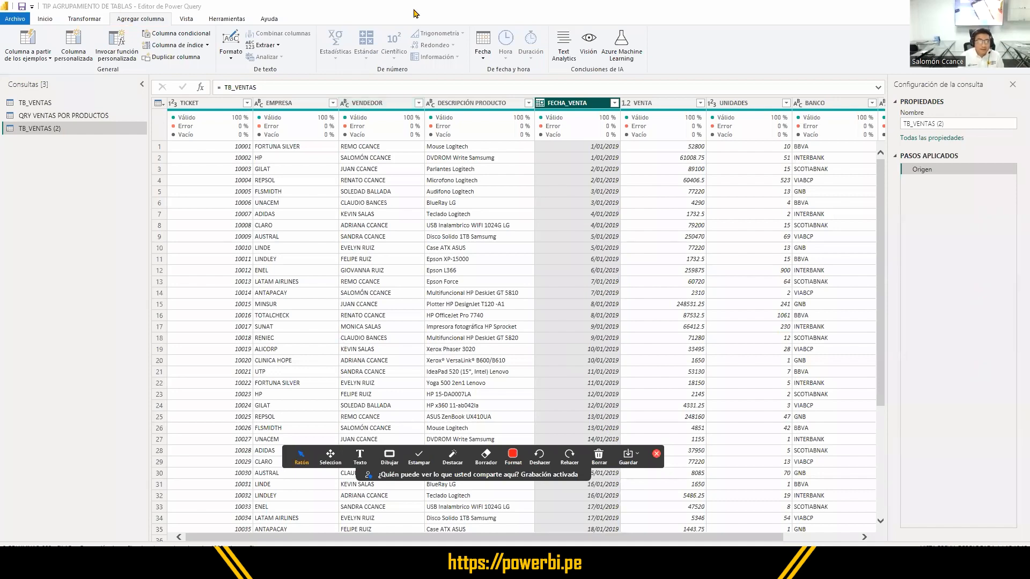
left_click_drag(414, 10, 478, 182)
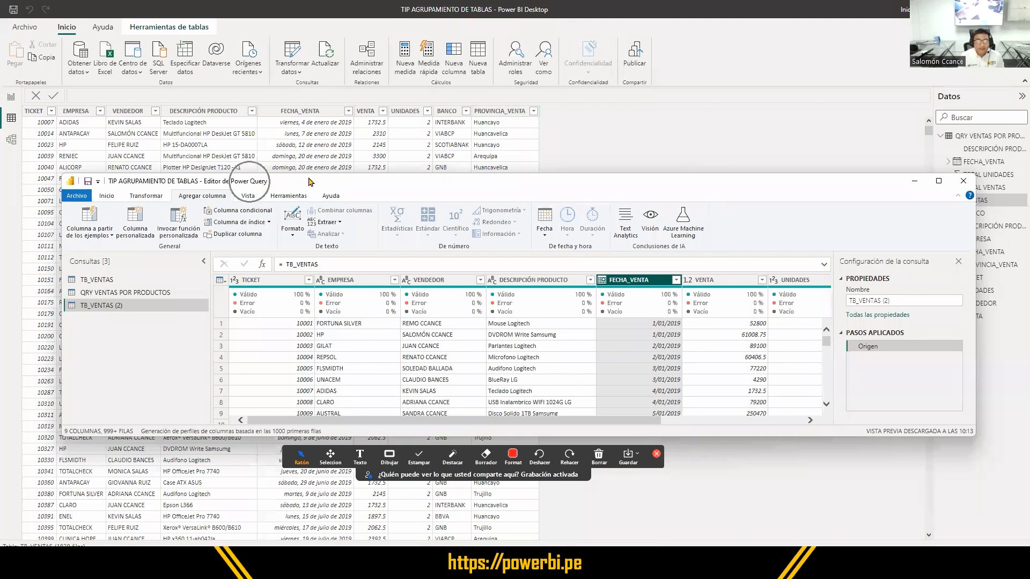
left_click_drag(314, 106, 240, 2)
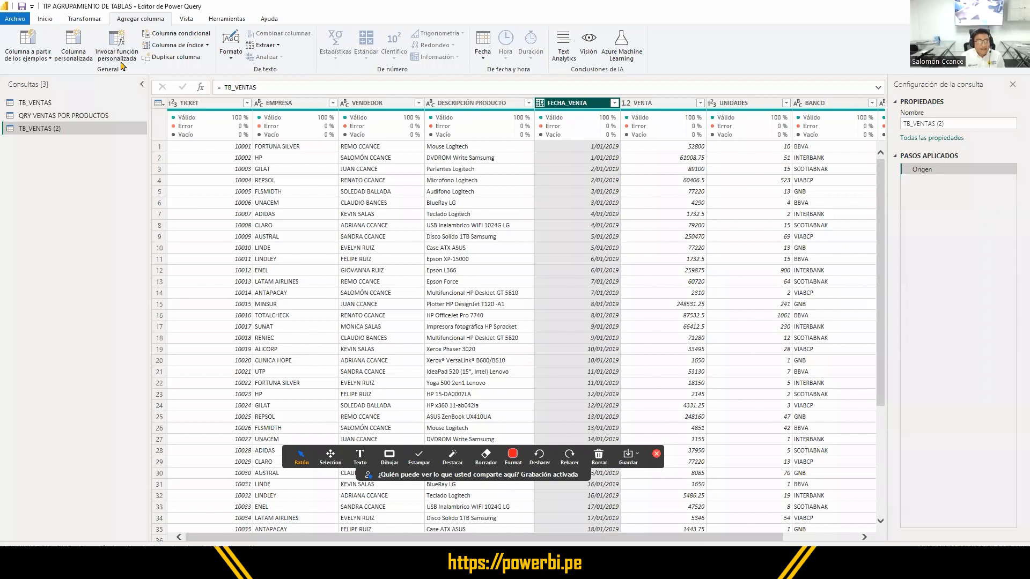
- Outline Agregar columna, the whole FECHA_VENTA column and the Fecha command with red rectangles
left_click(389, 455)
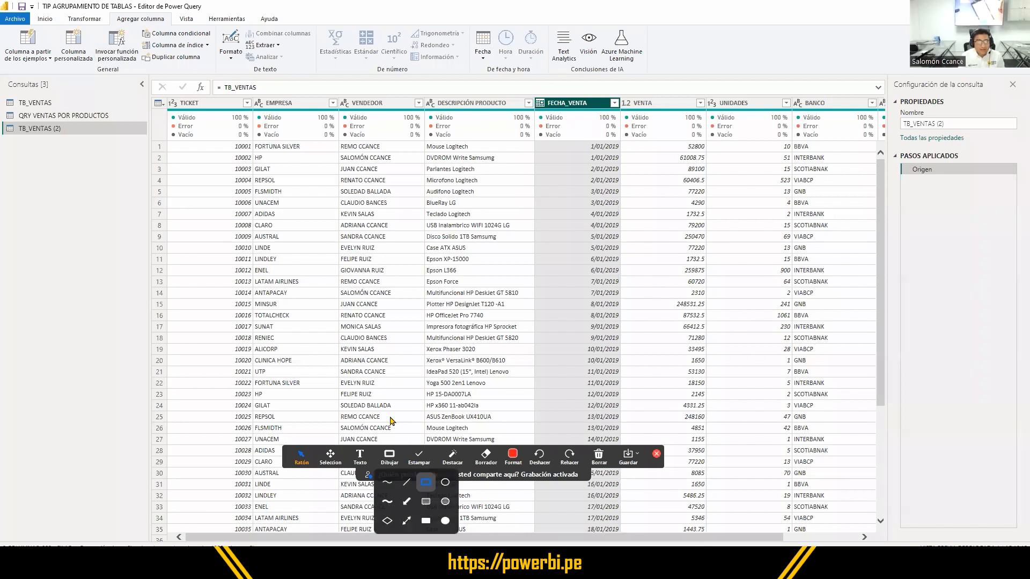
left_click_drag(109, 11, 175, 27)
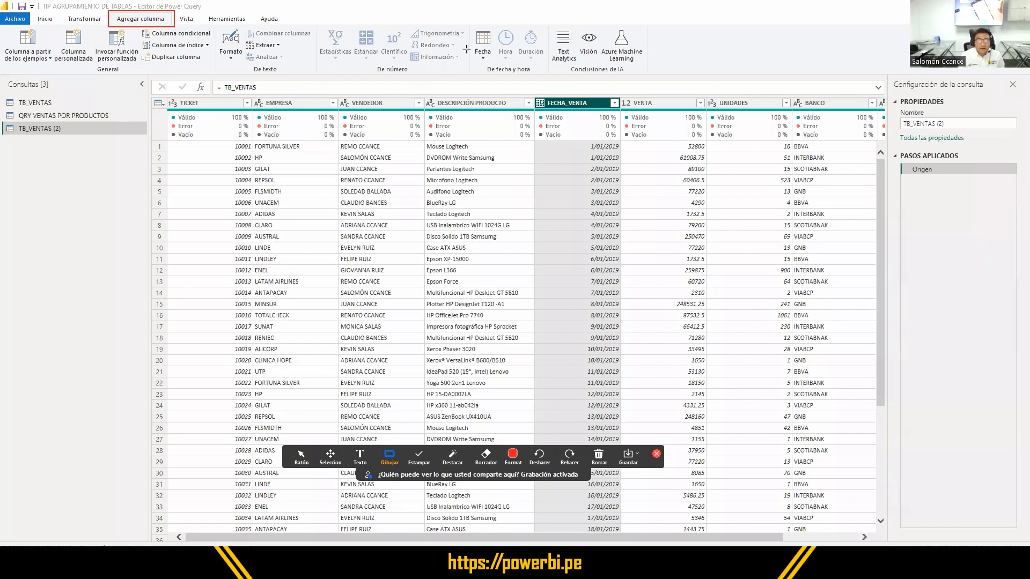
mouse_move(532, 94)
left_mouse_down()
mouse_move(587, 218)
mouse_move(626, 445)
mouse_move(626, 541)
left_mouse_up()
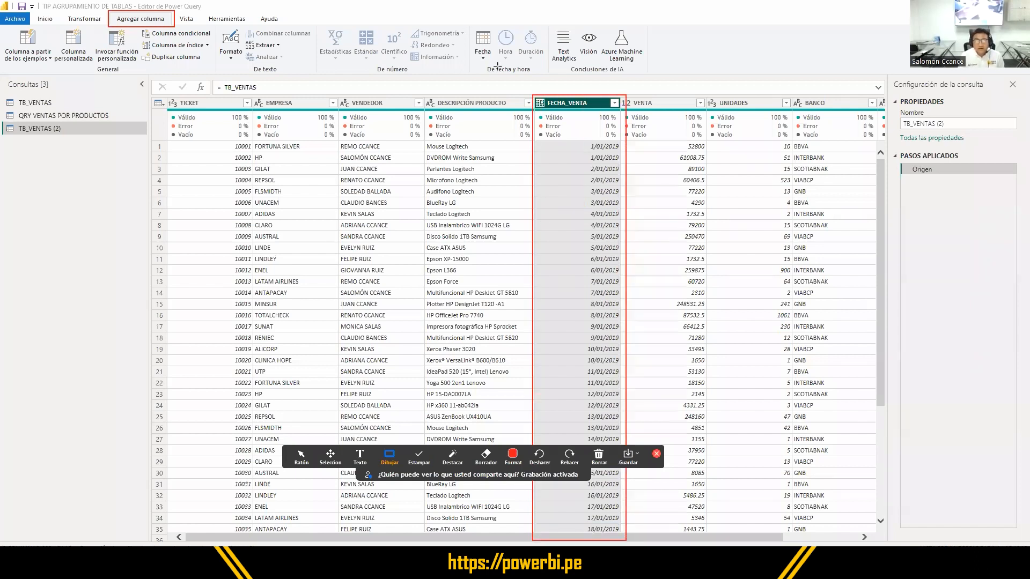
left_click_drag(498, 66, 467, 27)
- Add a year column (Año) extracted from FECHA_VENTA to the TB_VENTAS (2) query
left_click(301, 456)
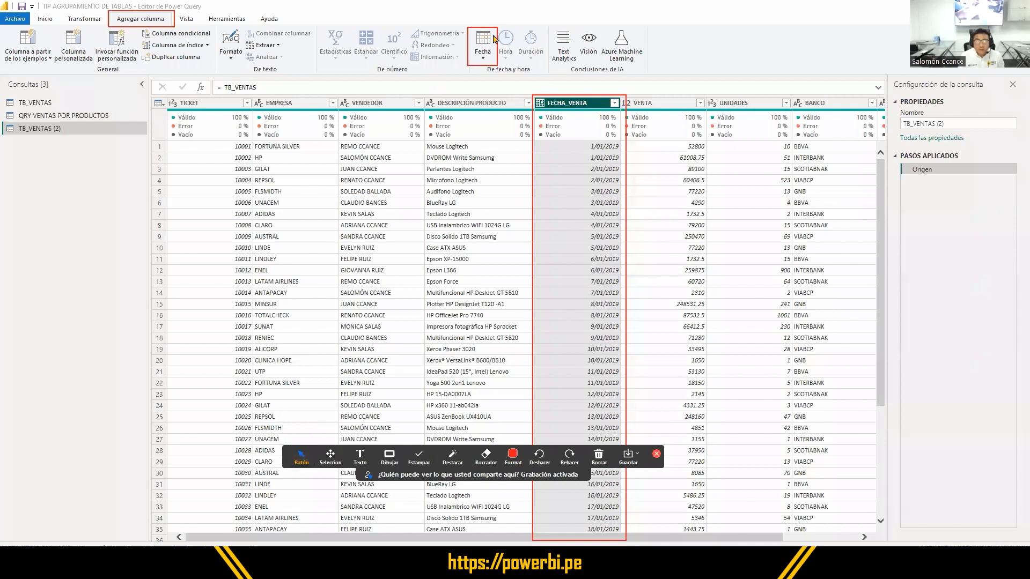
left_click(484, 59)
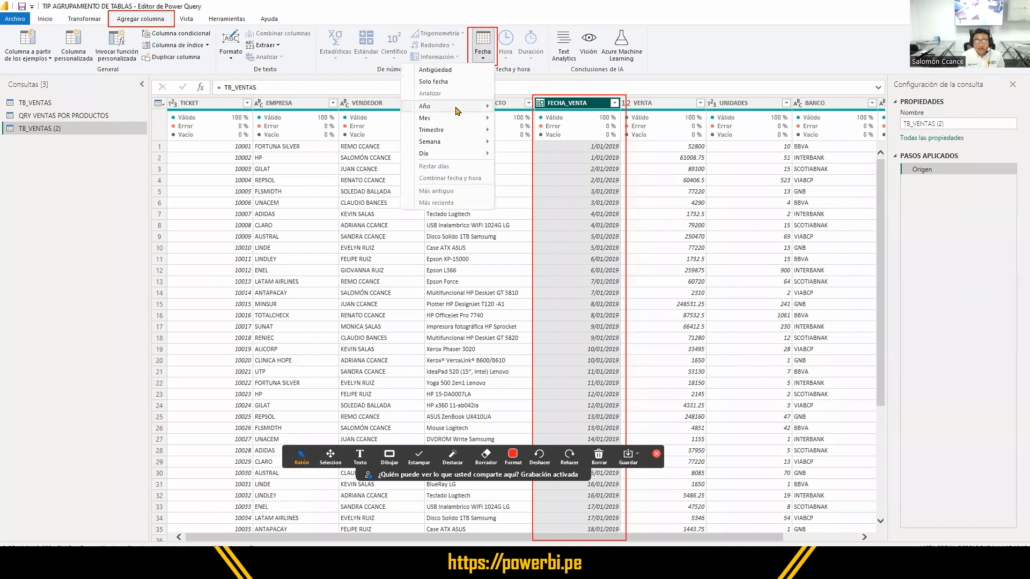
mouse_move(455, 112)
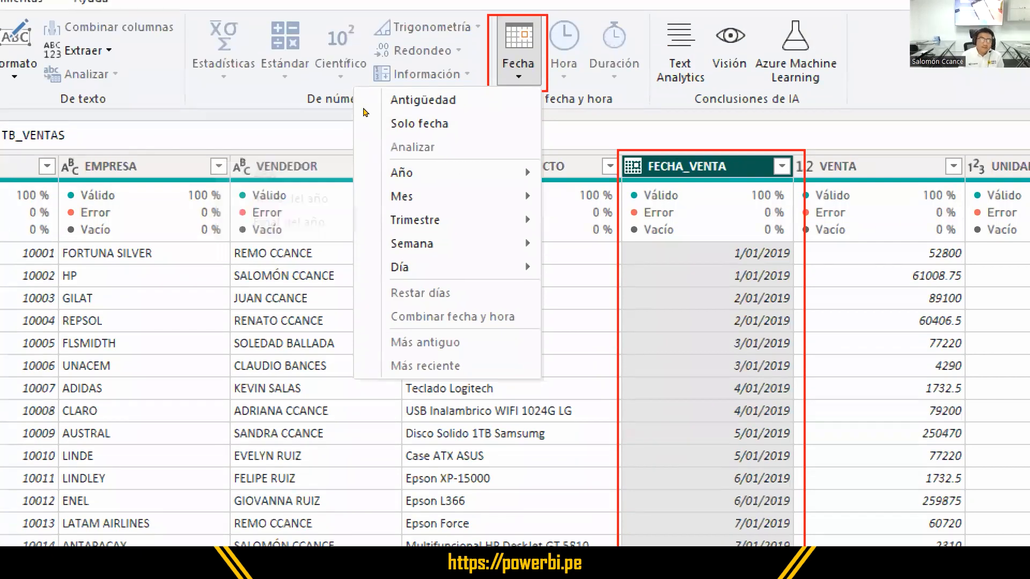
mouse_move(401, 173)
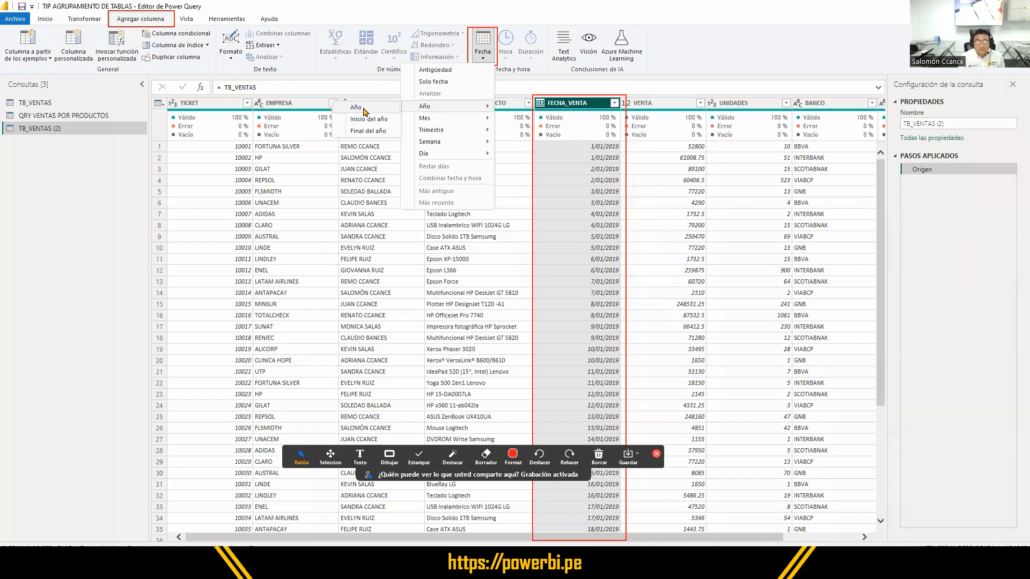
left_click(356, 108)
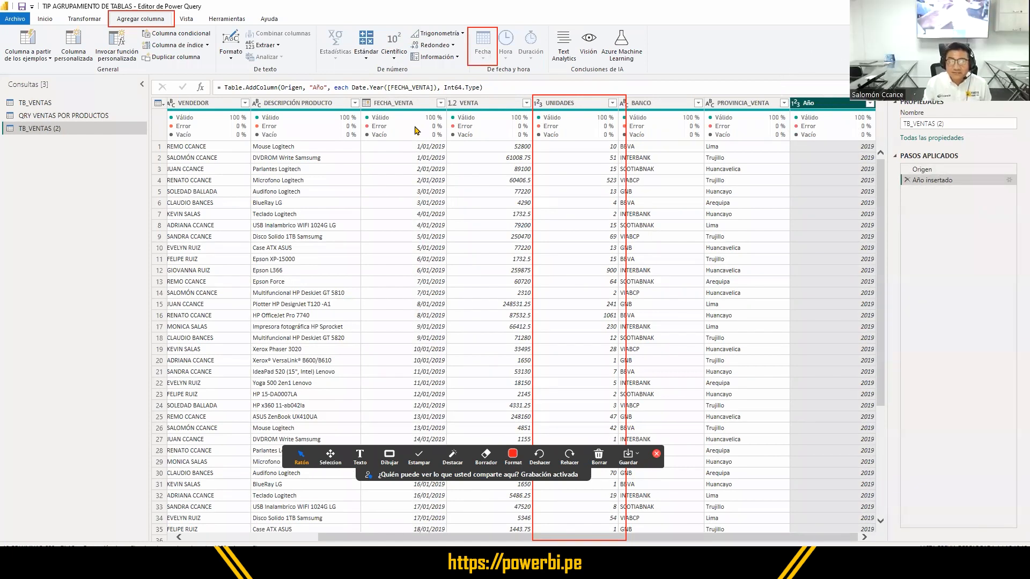
- Add a month-number column (Mes) extracted from the FECHA_VENTA column
left_click(411, 105)
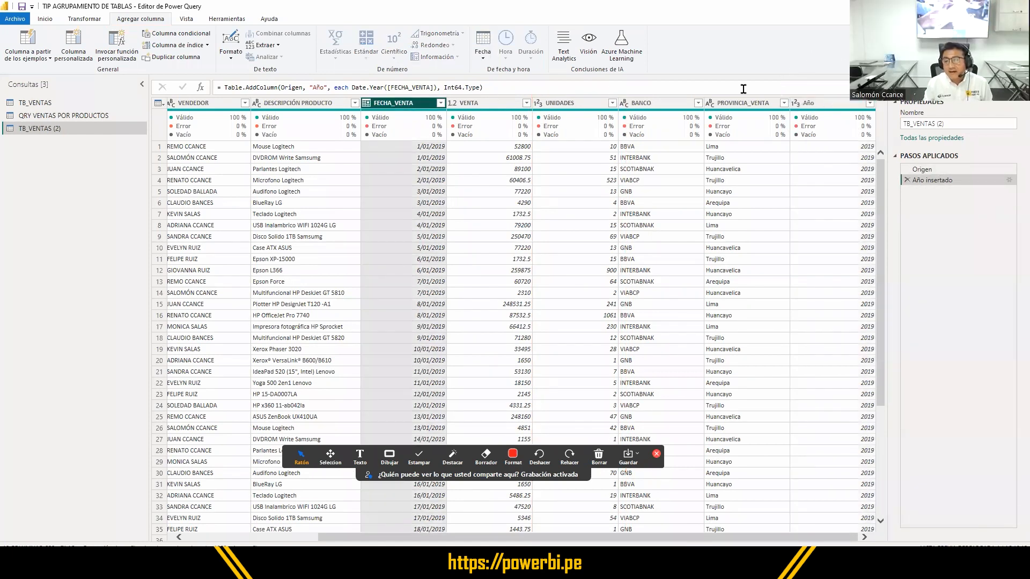
left_click(812, 104)
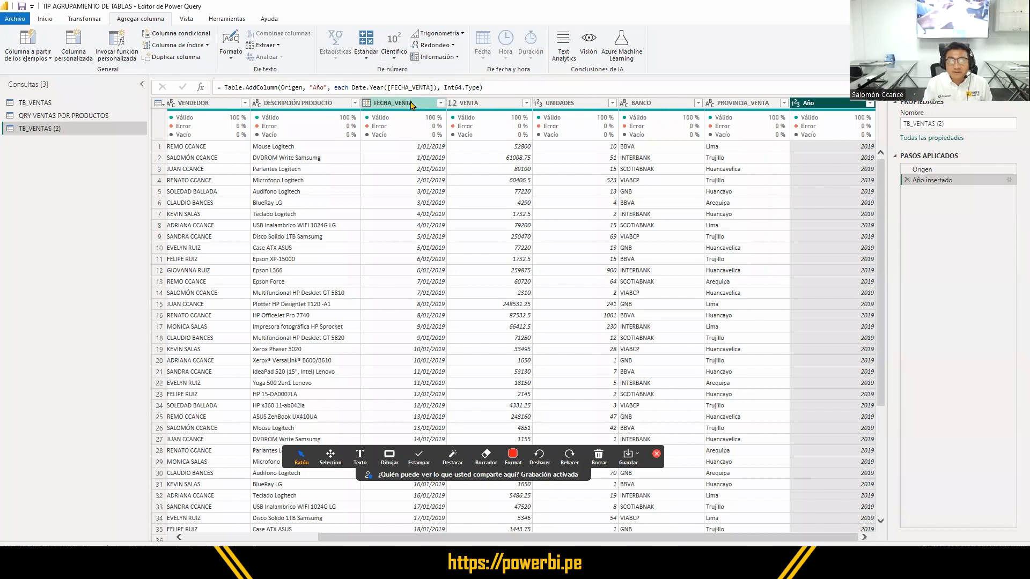
left_click(417, 103)
left_click(482, 56)
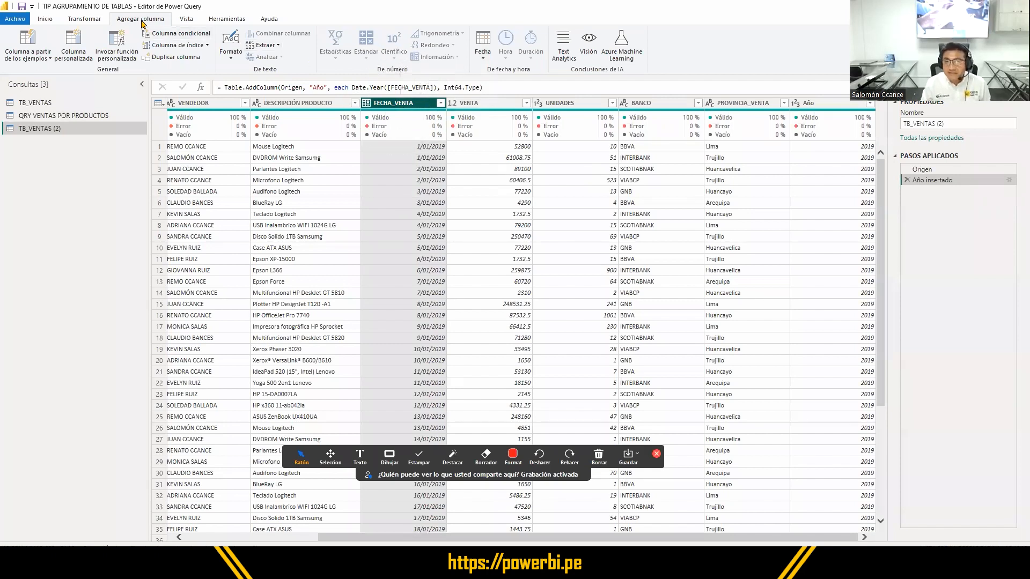
left_click(483, 60)
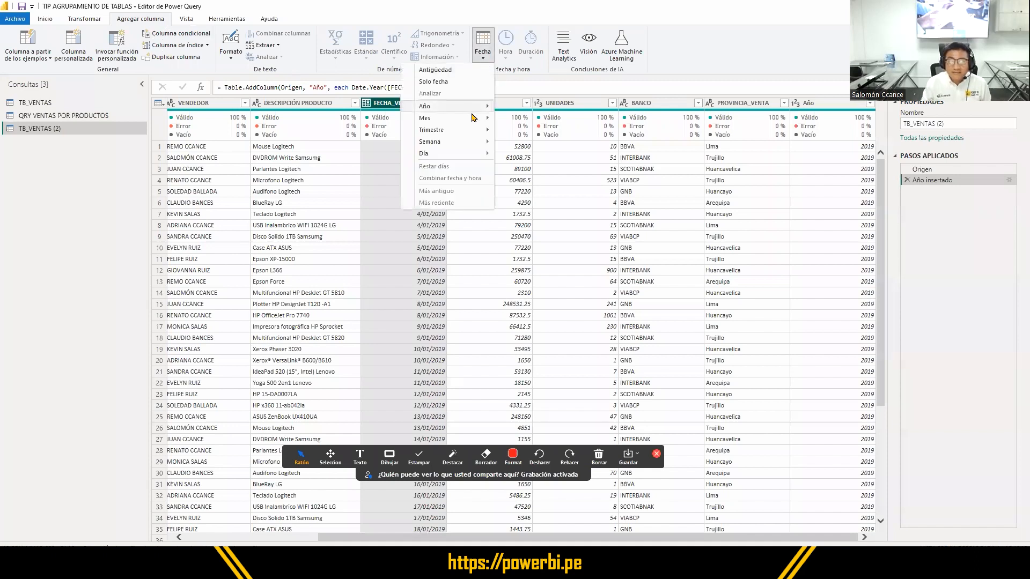
mouse_move(475, 118)
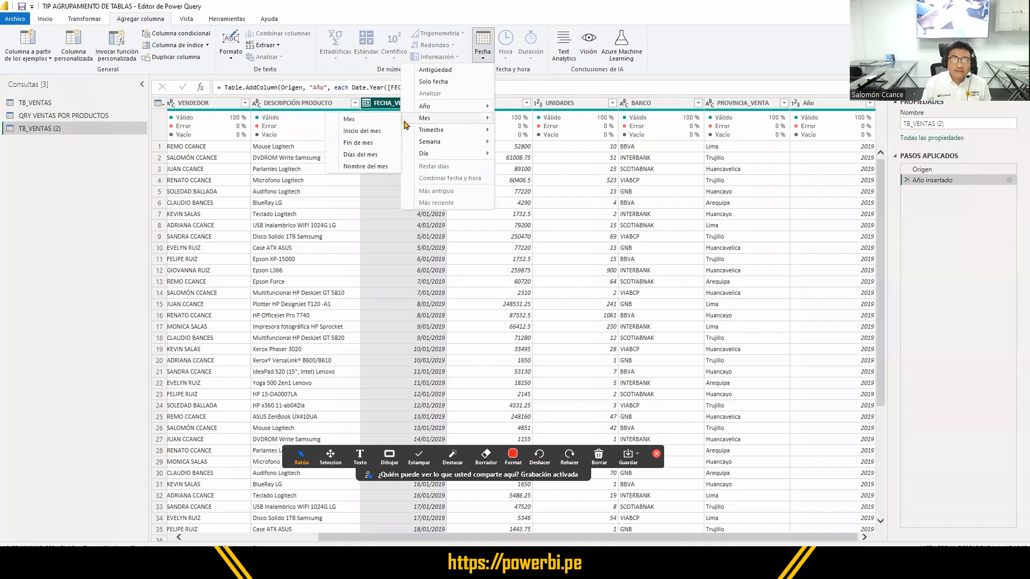
left_click(349, 119)
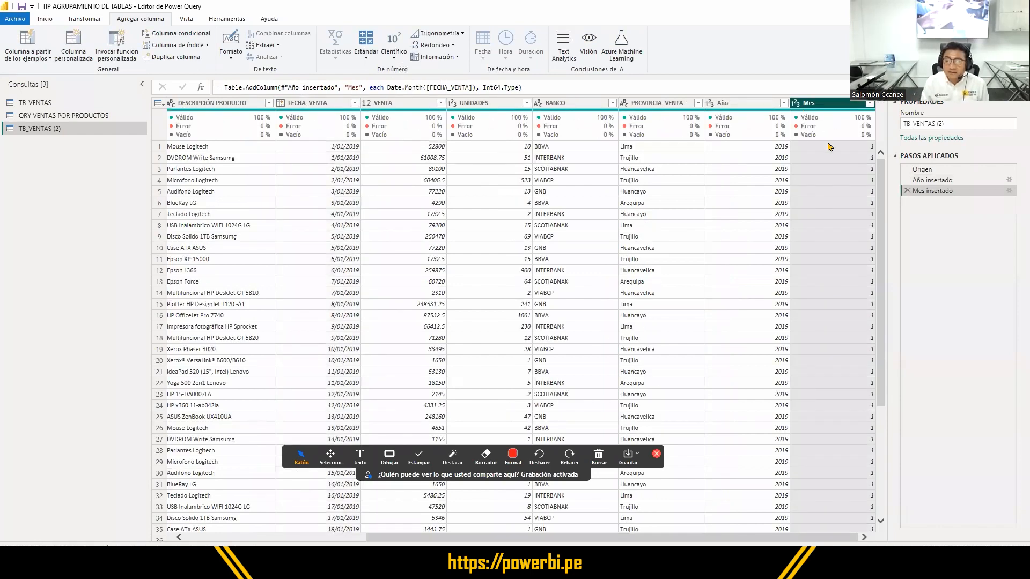
- Check the values of the added Mes and Año columns down the rows, and return to the first columns of the table
left_click(832, 148)
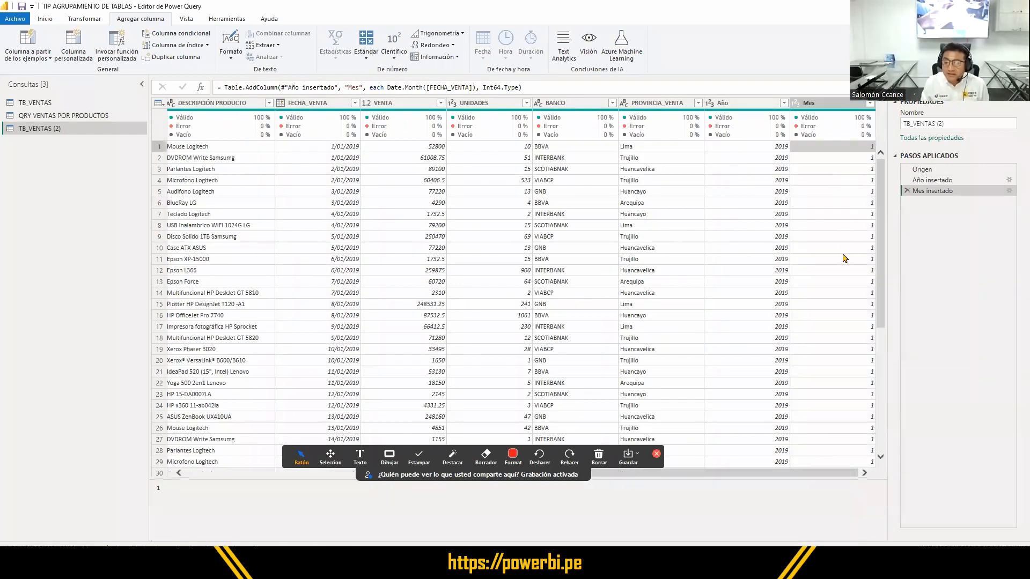
scroll(846, 276, "down", 20)
scroll(846, 314, "down", 20)
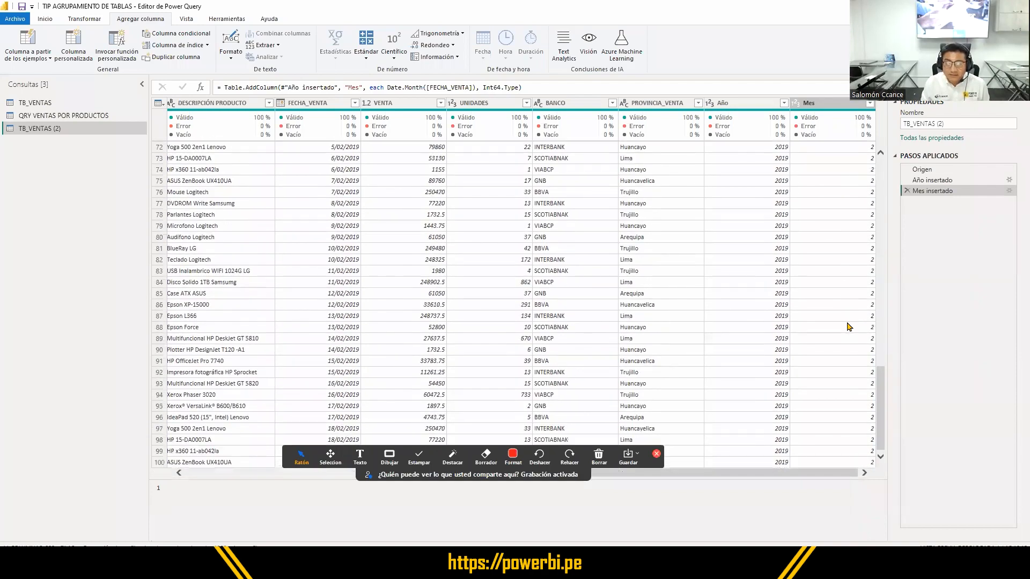
scroll(853, 325, "up", 7)
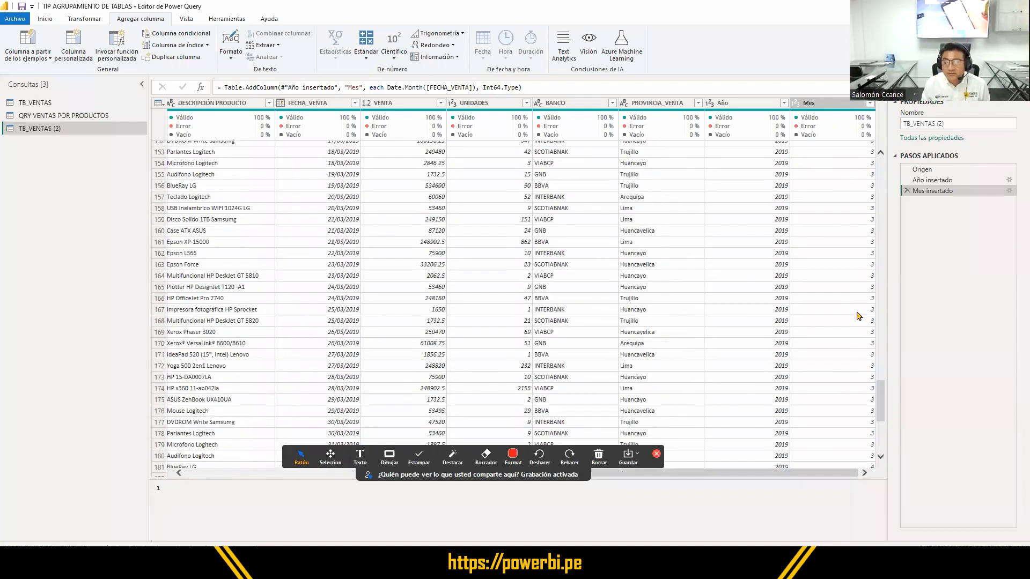
scroll(861, 317, "up", 20)
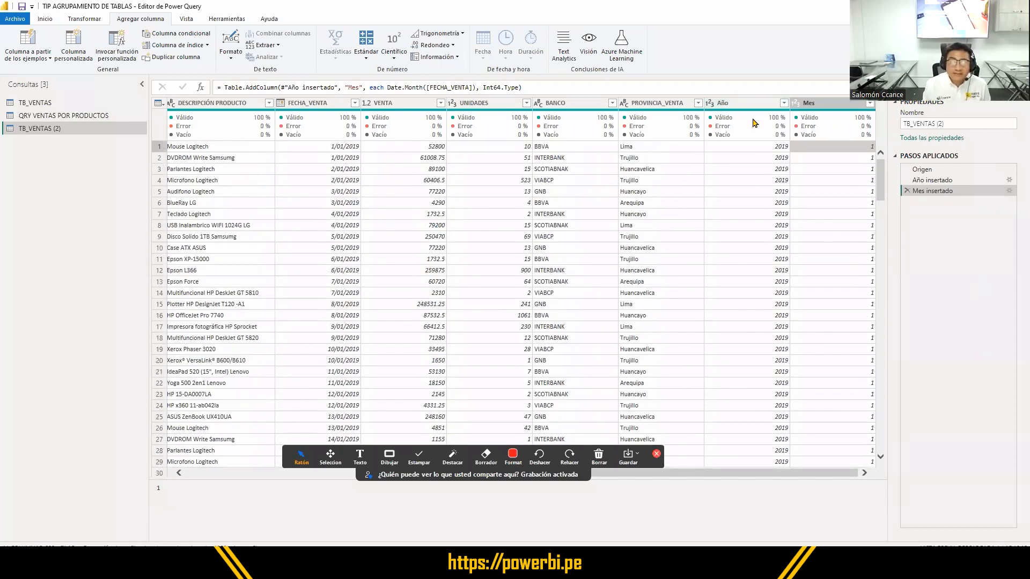
mouse_move(755, 136)
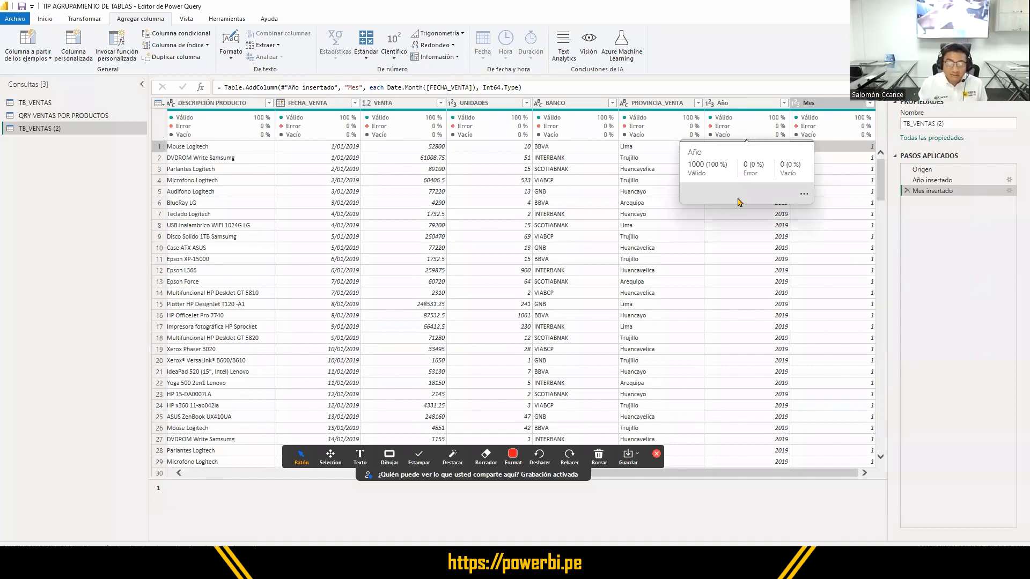
left_click(199, 476)
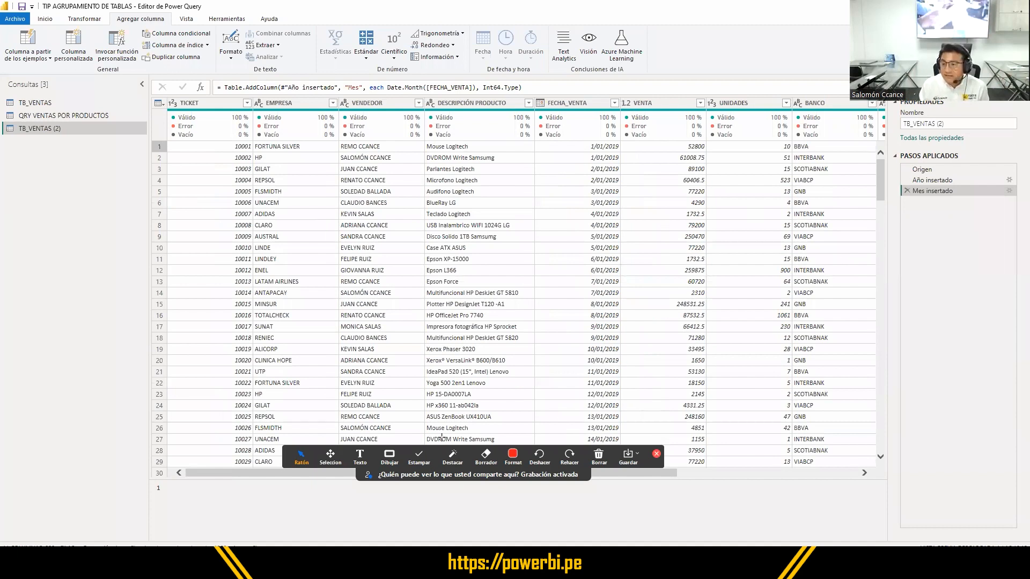
- Outline the PASOS APLICADOS list and its Año insertado and Mes insertado steps with red rectangles, and return to the normal pointer
left_click(390, 455)
mouse_move(889, 144)
left_mouse_down()
mouse_move(972, 214)
mouse_move(1025, 214)
left_mouse_up()
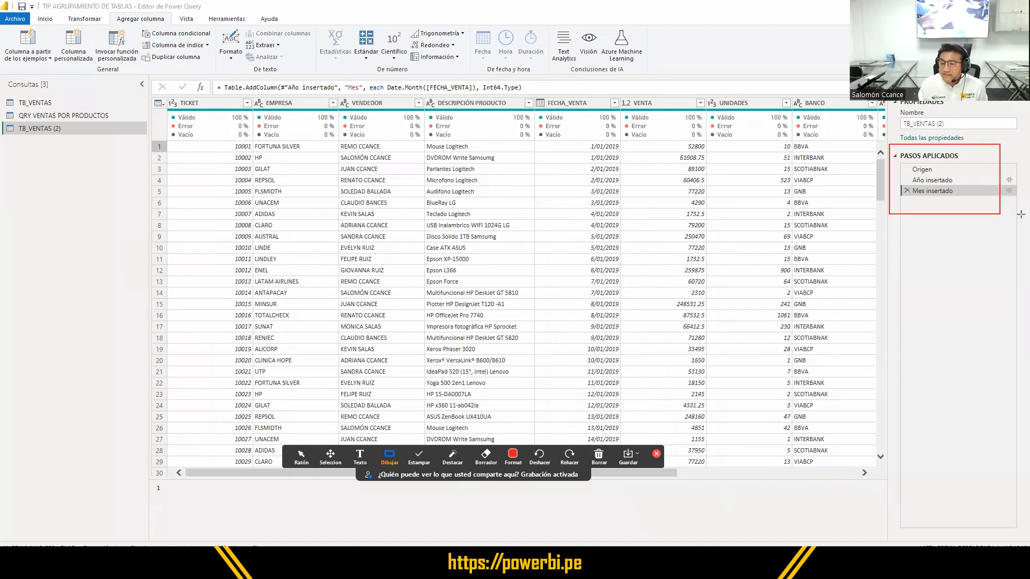
mouse_move(896, 175)
left_mouse_down()
mouse_move(936, 196)
mouse_move(1021, 200)
left_mouse_up()
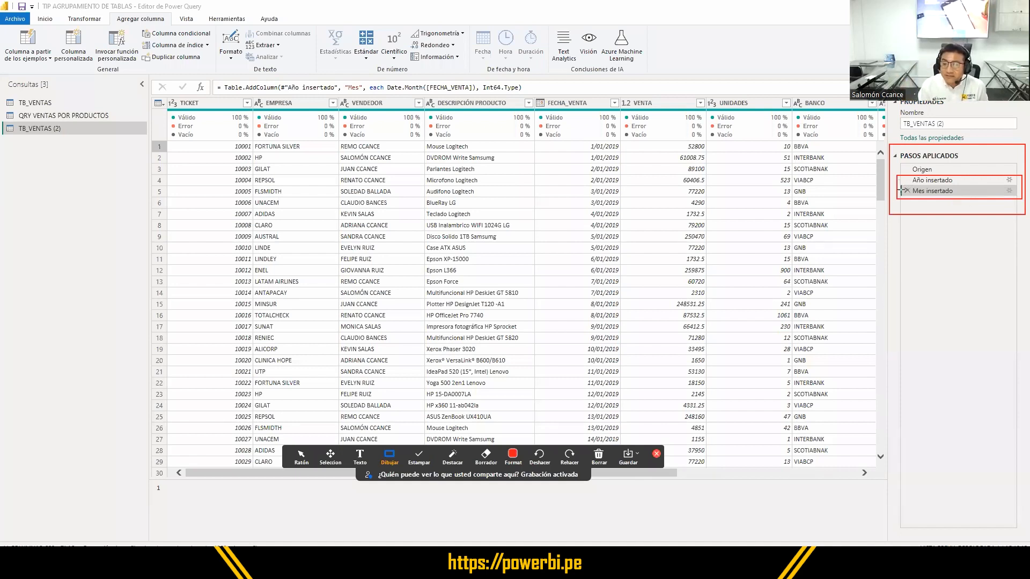
left_click_drag(898, 183, 911, 198)
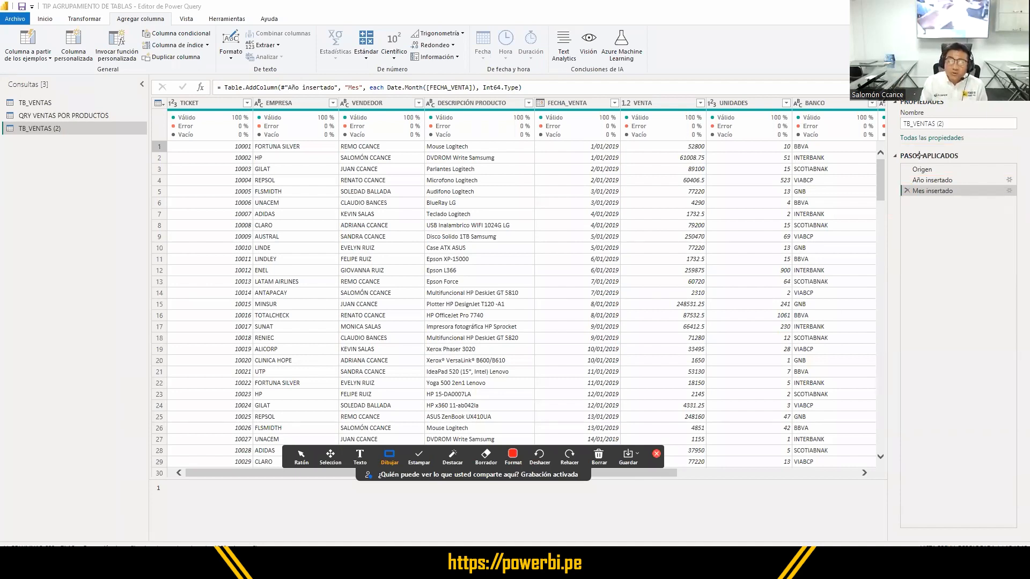
left_click(302, 461)
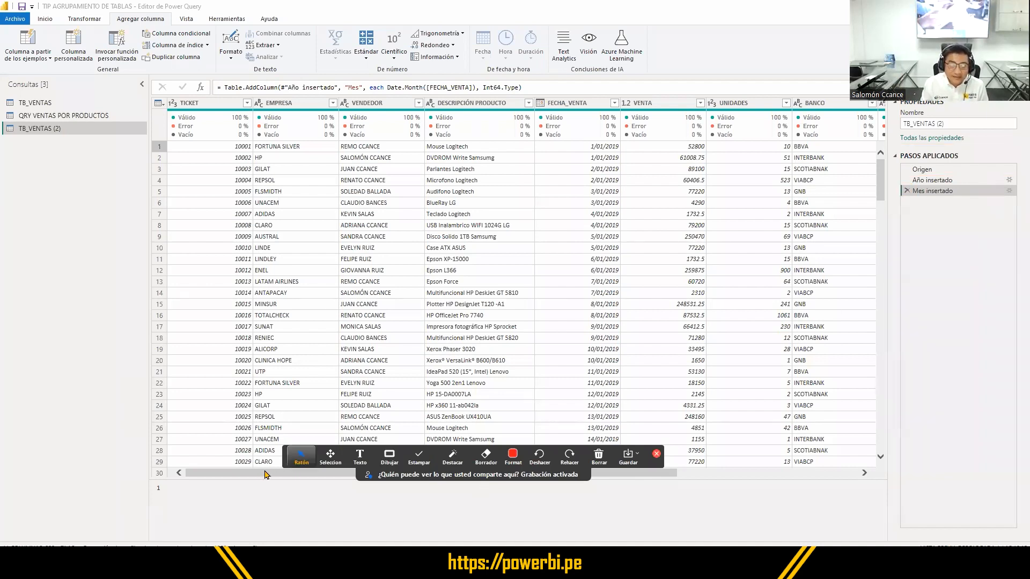
left_click_drag(266, 475, 215, 496)
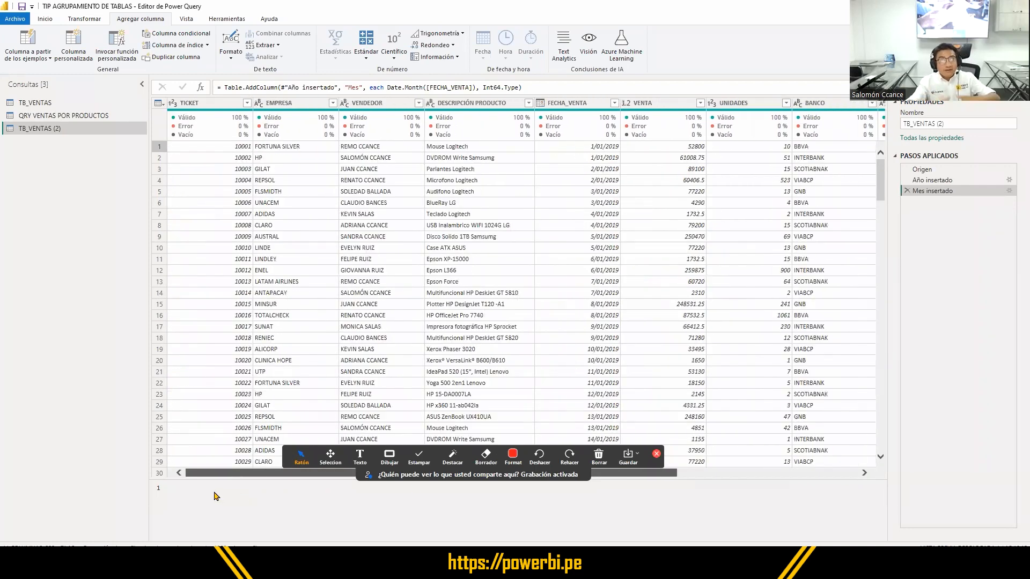
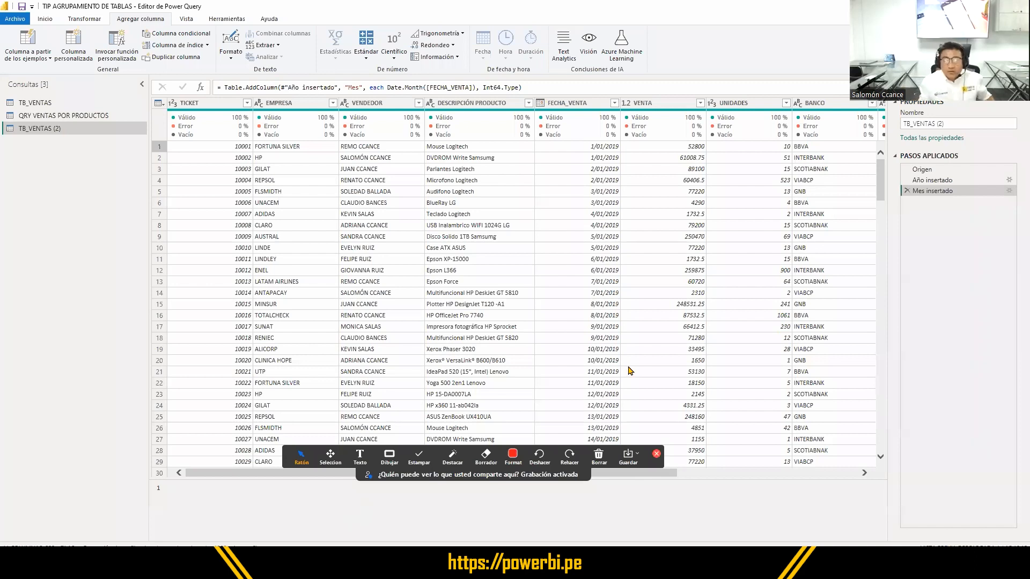
- Start an advanced Group By on the TB_VENTAS (2) query with EMPRESA as the first grouping column
left_click(429, 443)
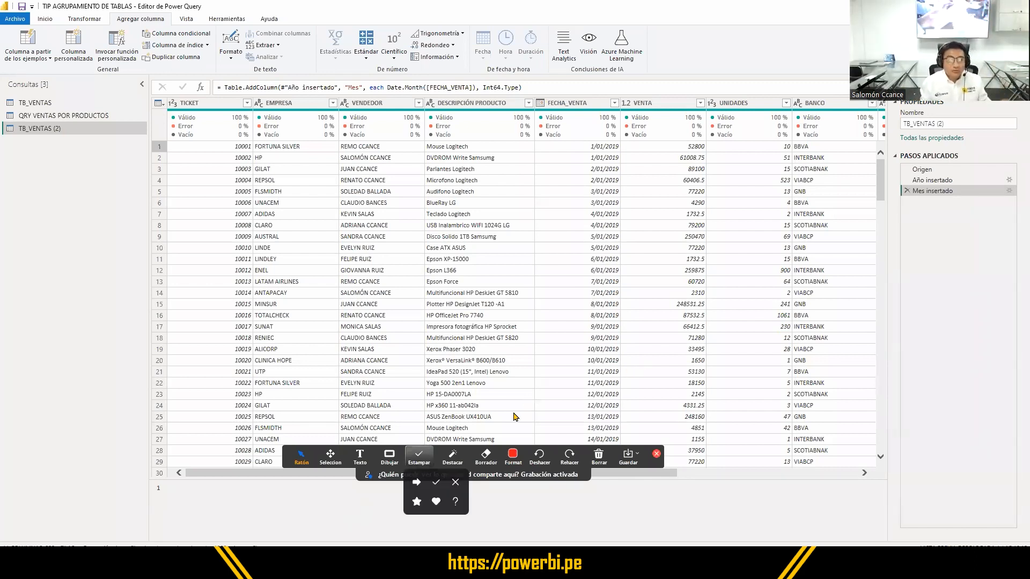
left_click(89, 20)
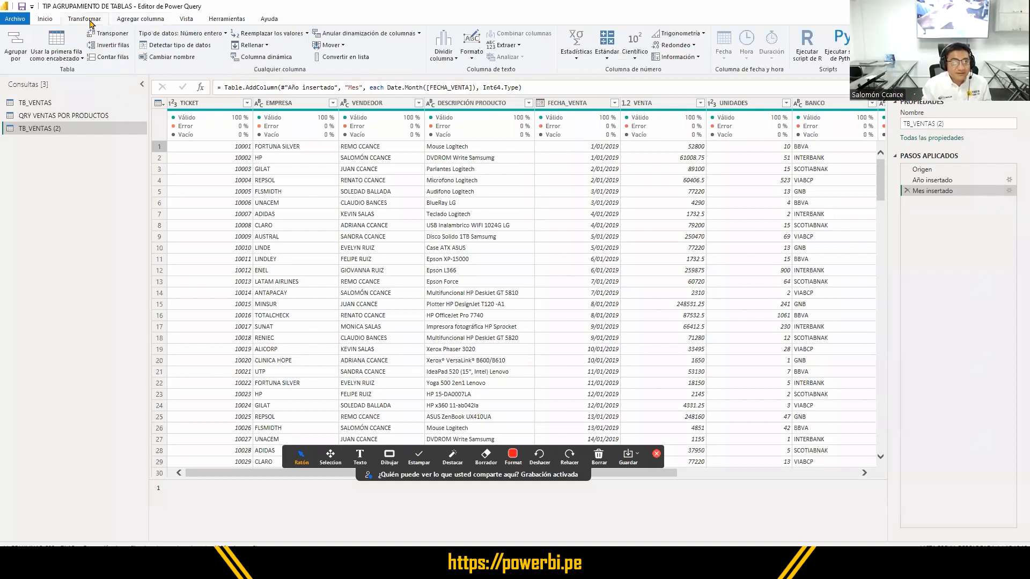
left_click(16, 52)
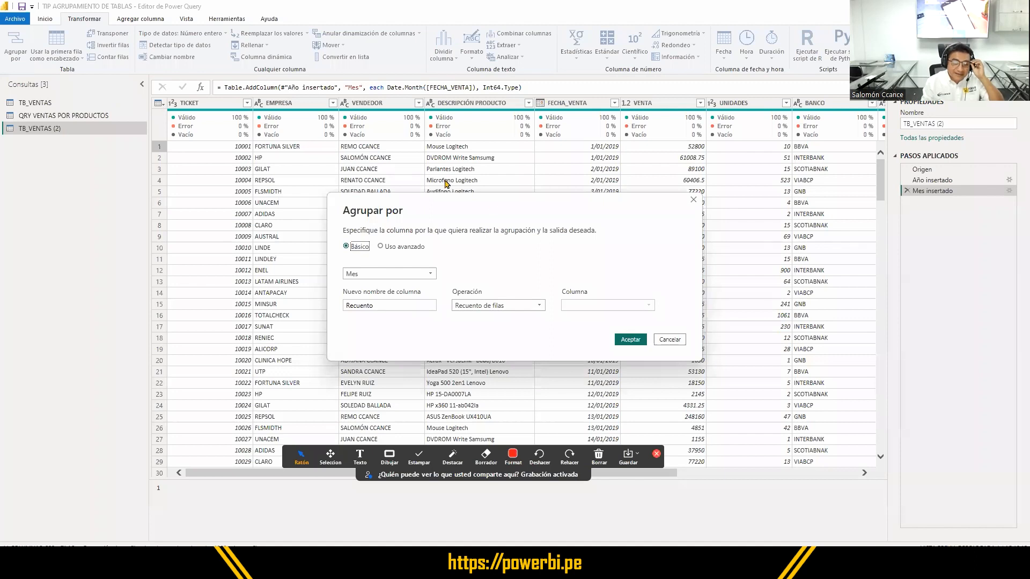
left_click(398, 249)
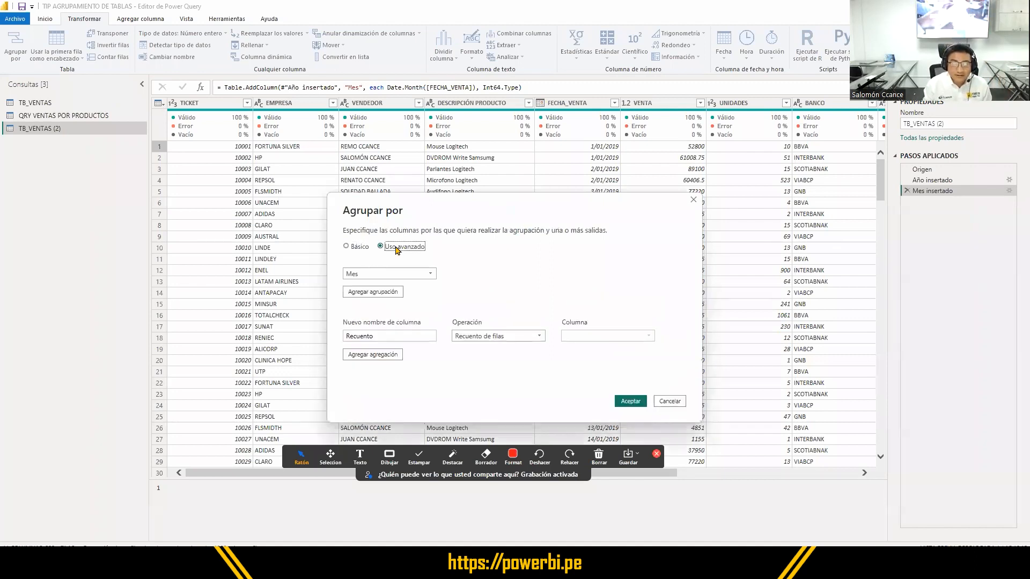
left_click(428, 274)
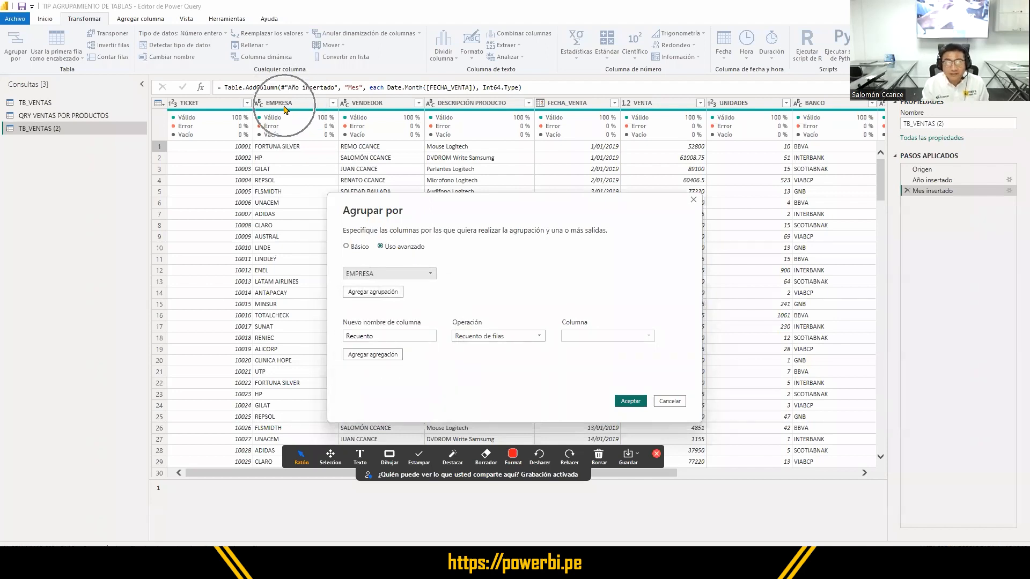
- Add Año and Mes as the second and third grouping columns
left_click(370, 292)
left_click(379, 291)
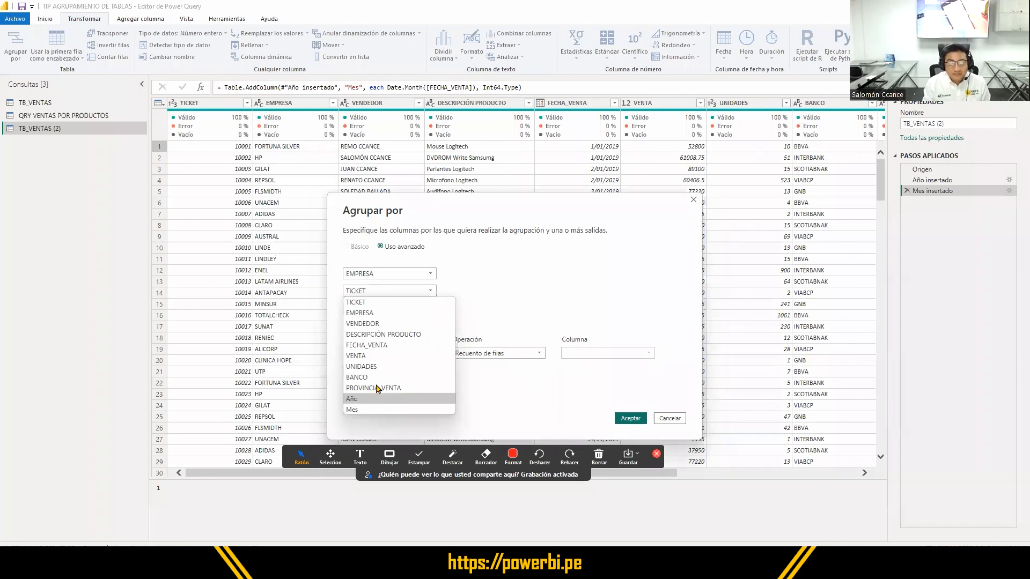
left_click(376, 398)
left_click(387, 310)
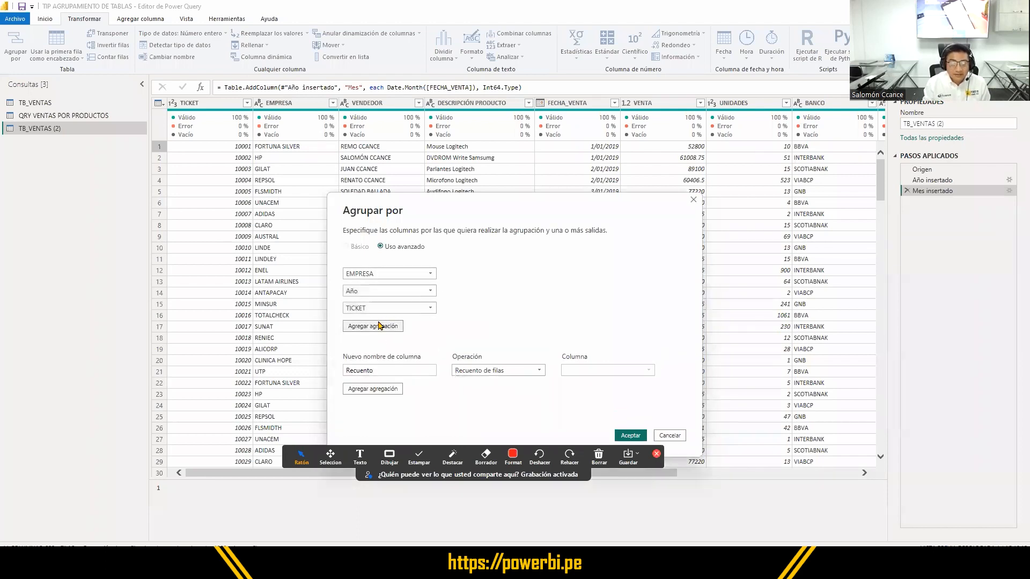
left_click(384, 308)
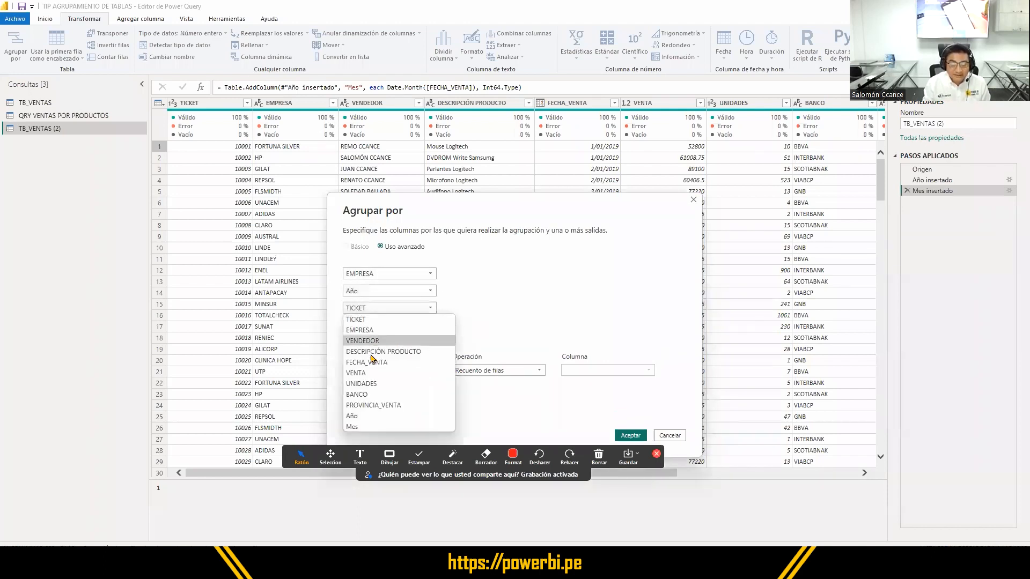
left_click(372, 427)
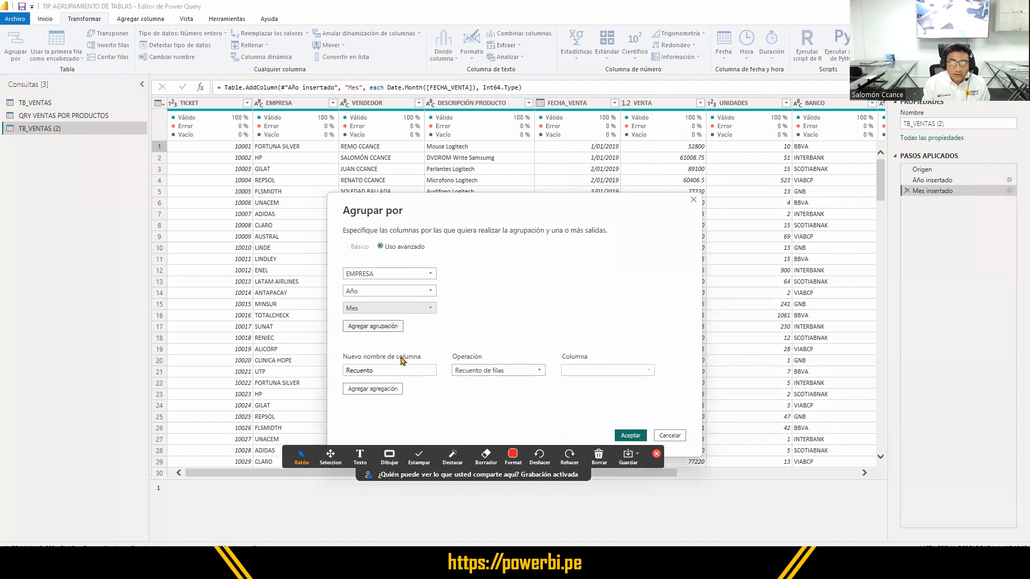
- Define the first aggregation as the sum (Suma) of the VENTA column, named VENTA
left_click(518, 373)
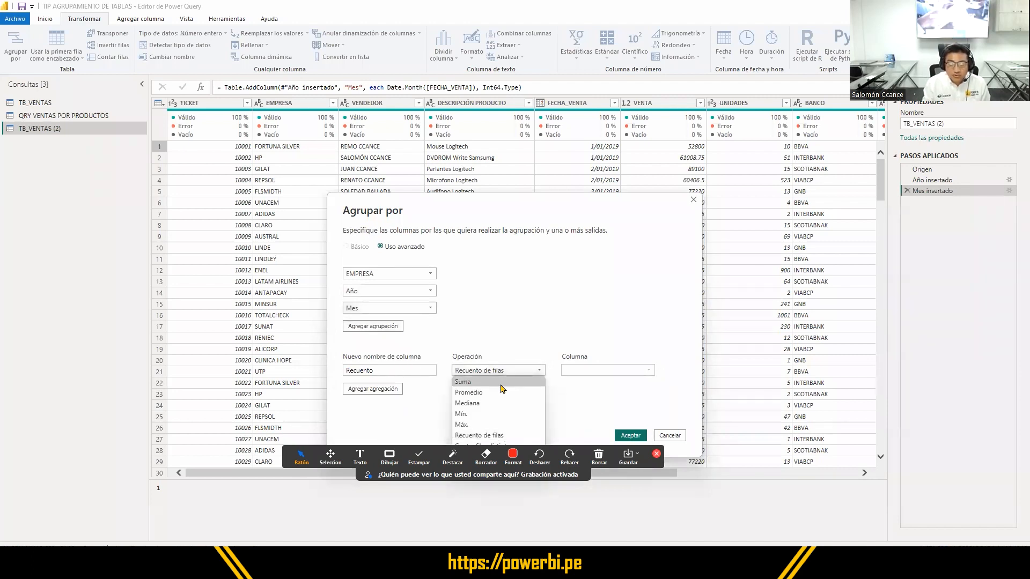
left_click(539, 383)
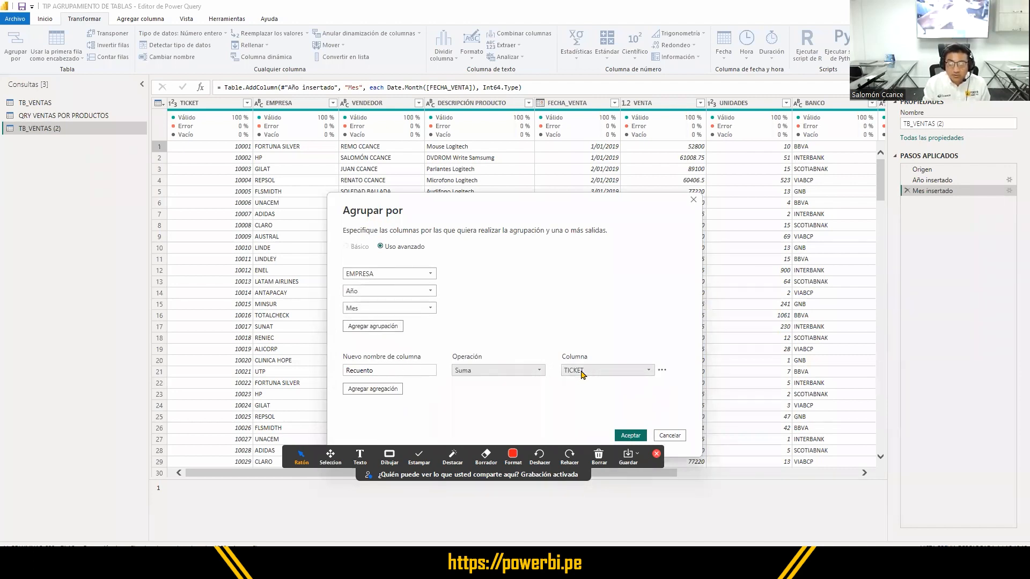
left_click(582, 372)
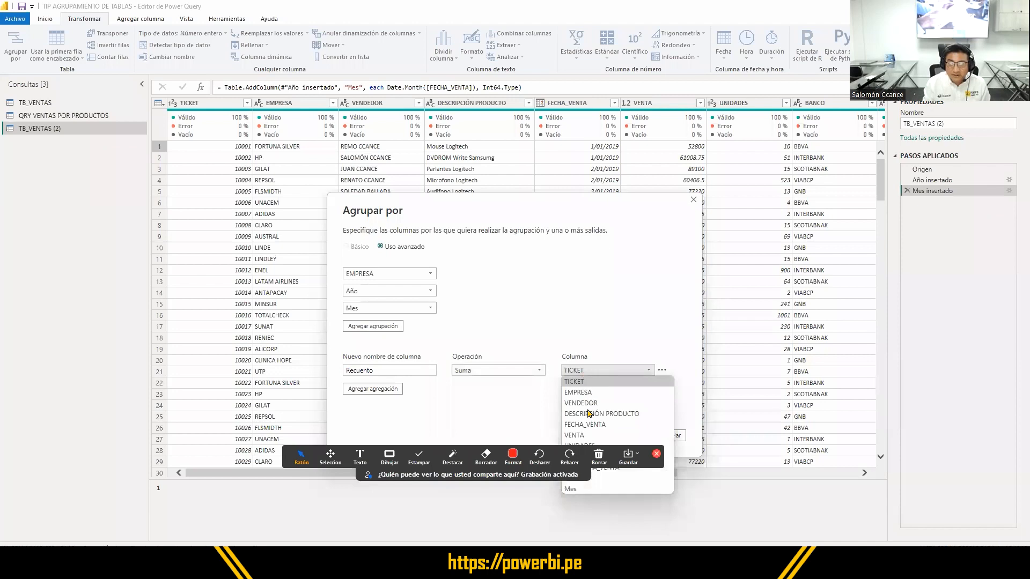
left_click(574, 435)
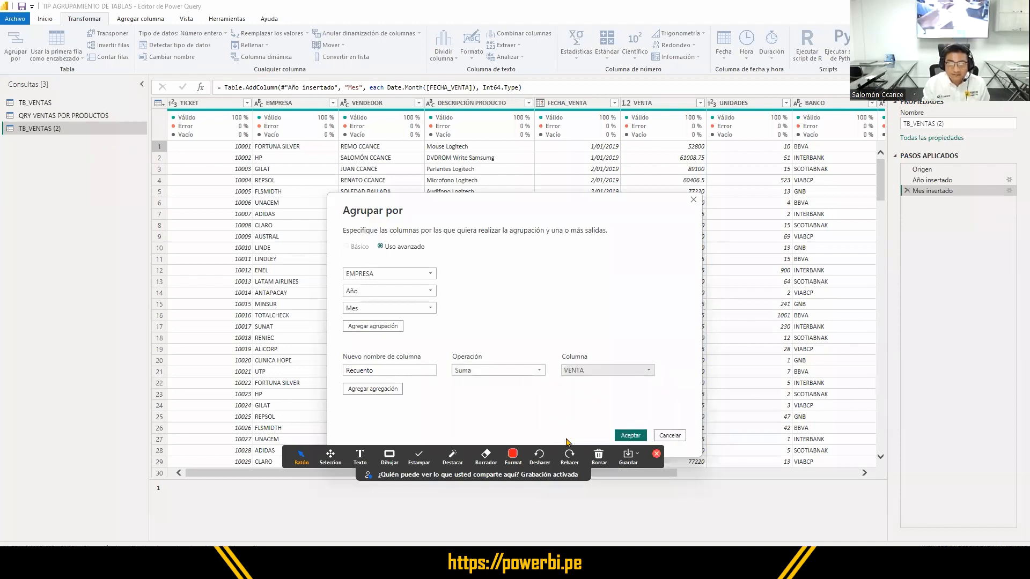
double_click(380, 371)
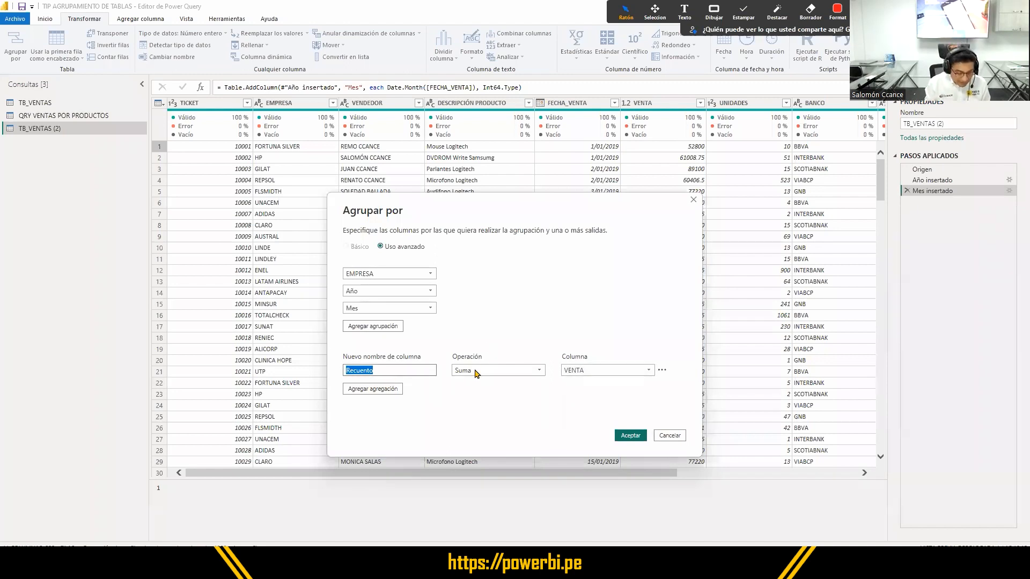
type("VENTA")
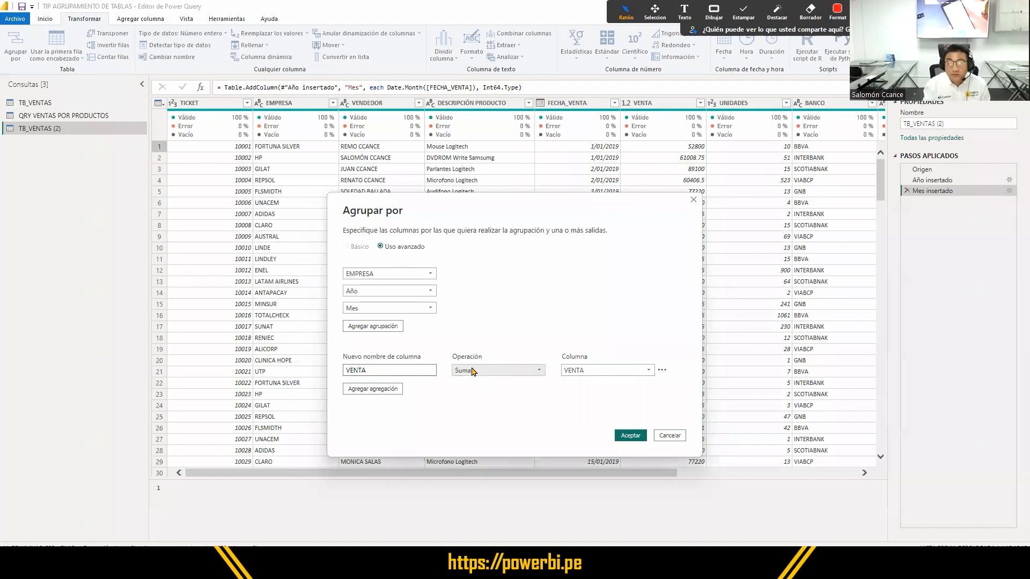
- Add a second aggregation named UNIDADES that sums (Suma) the UNIDADES column
left_click(394, 389)
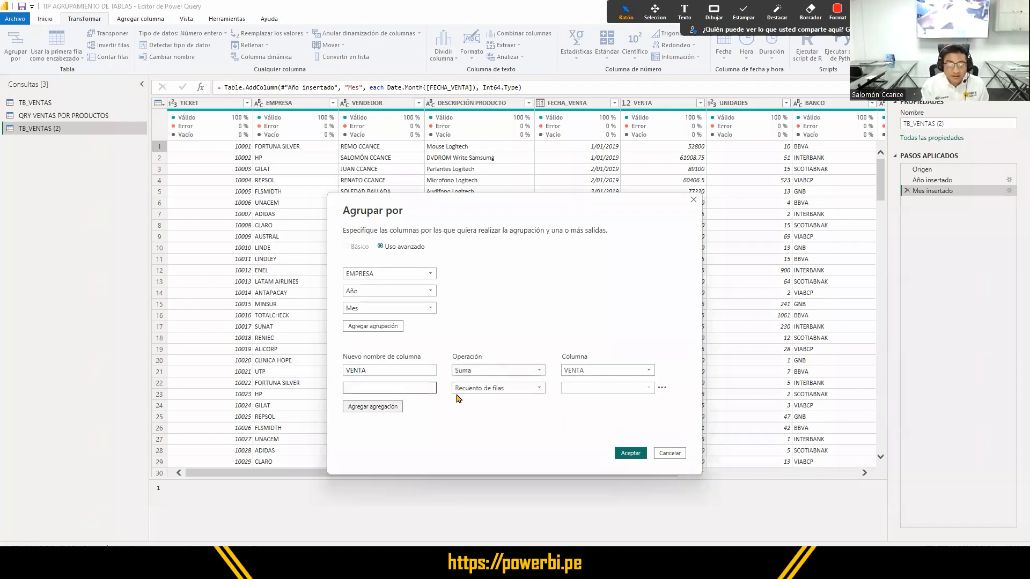
left_click(489, 388)
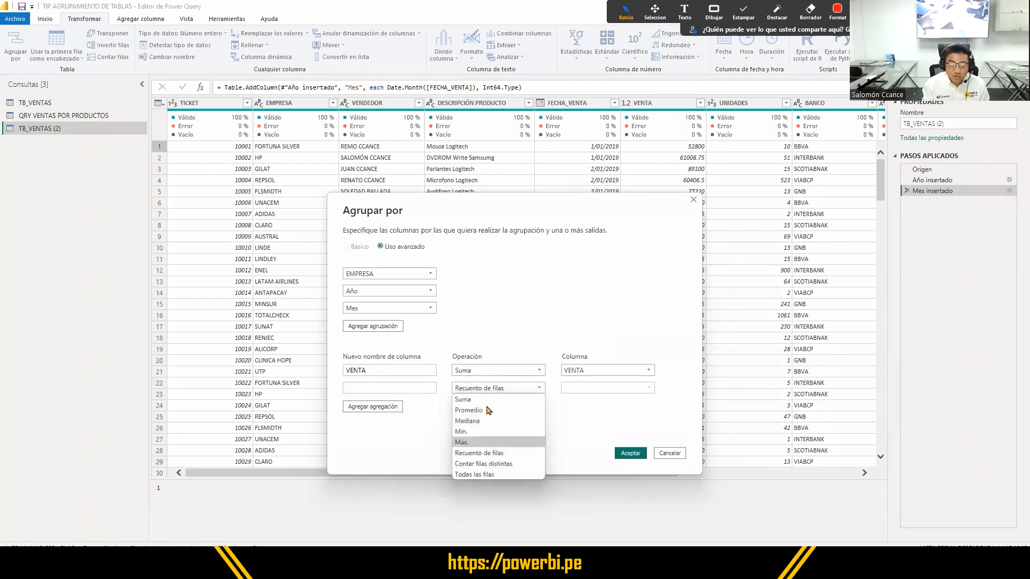
left_click(489, 400)
left_click(578, 390)
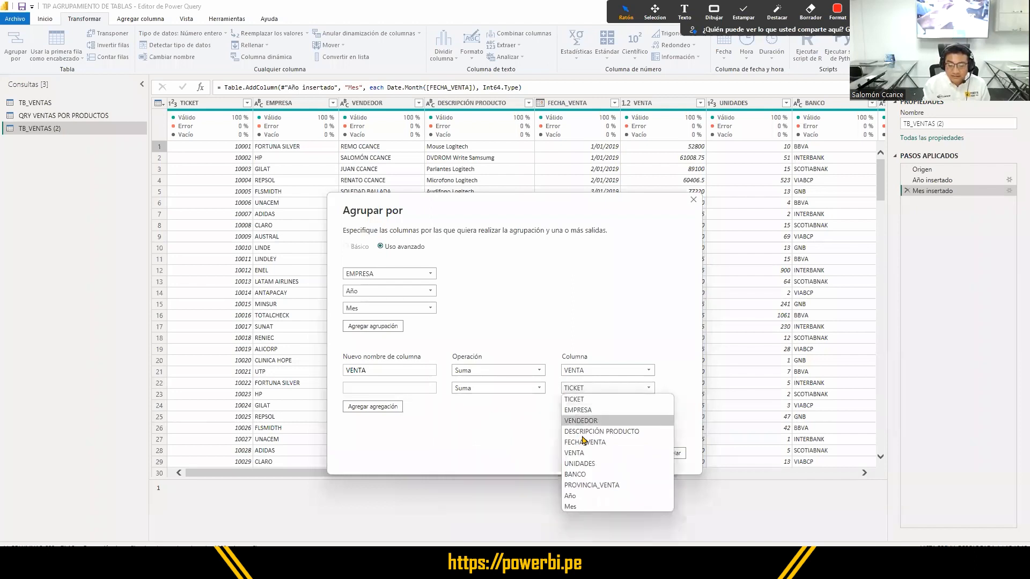
left_click(569, 463)
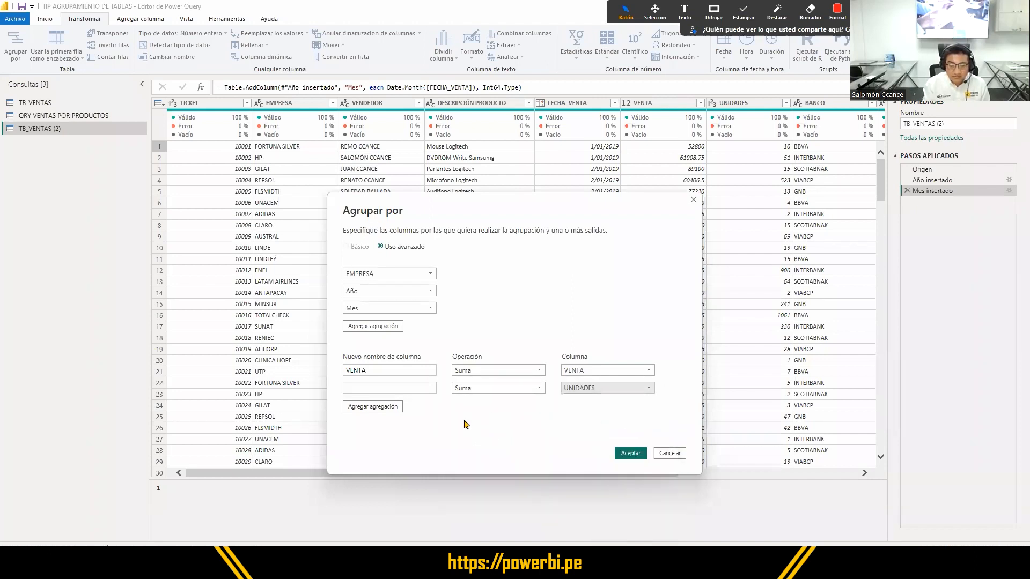
left_click(394, 393)
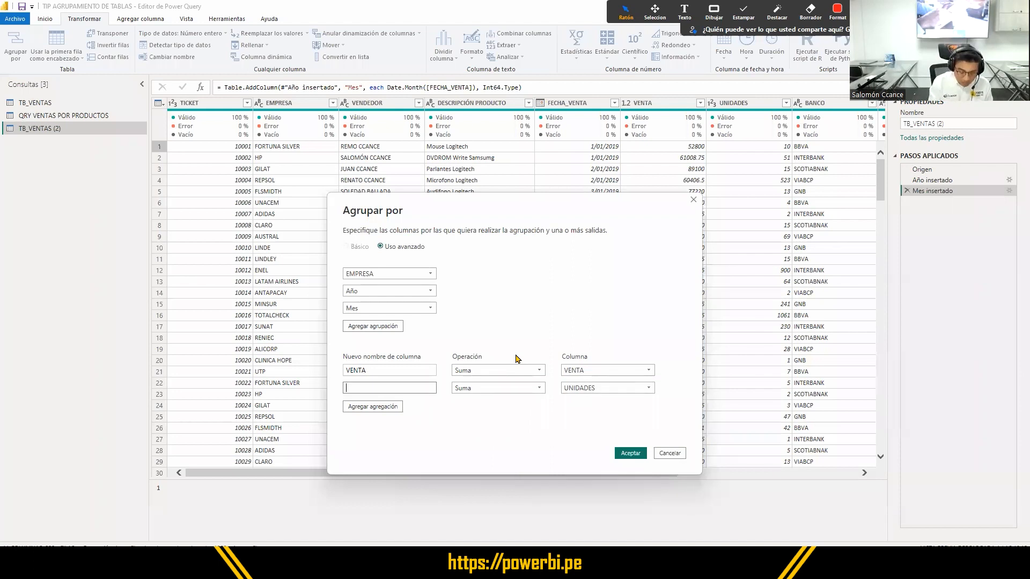
type("UNIDADES")
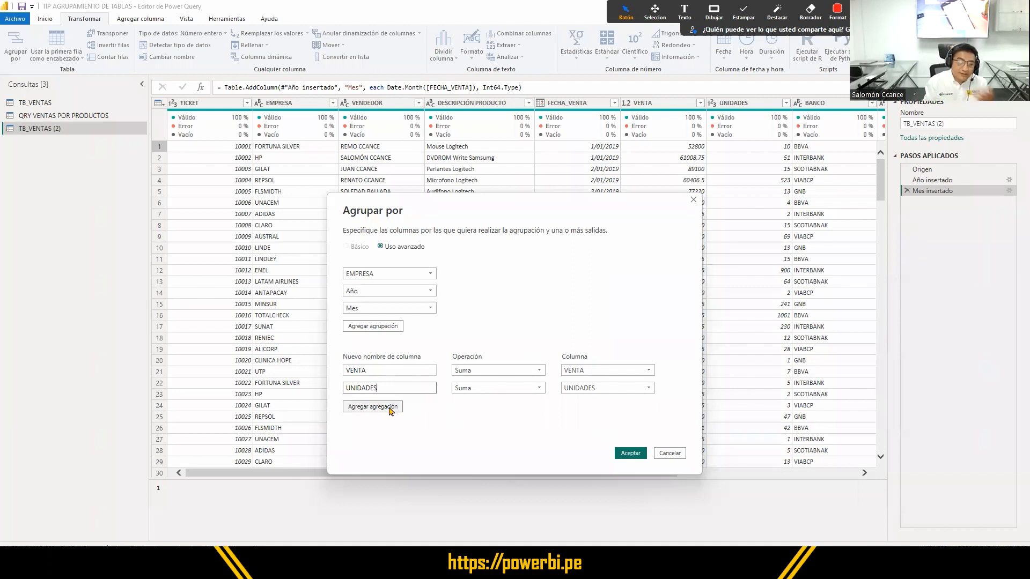
- Add a third aggregation named NRO_REG that counts rows (Recuento de filas), and apply the grouping
left_click(390, 406)
left_click(507, 411)
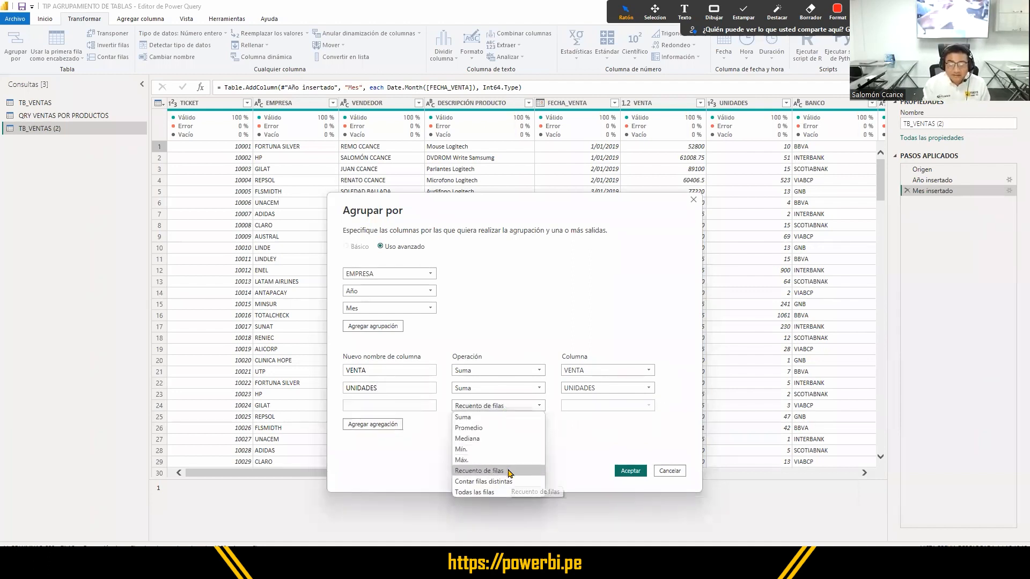
left_click(400, 406)
left_click(396, 403)
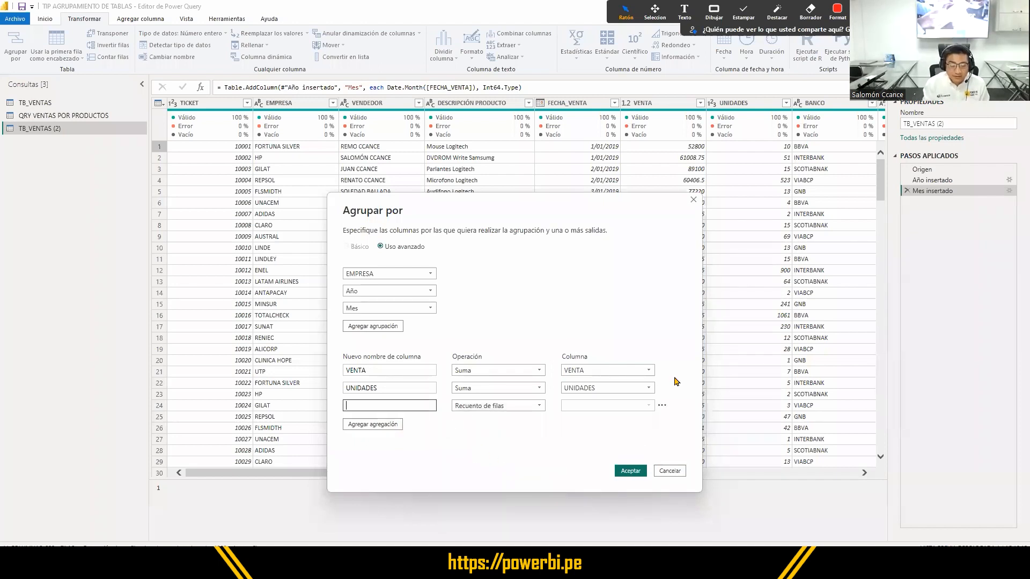
type("N")
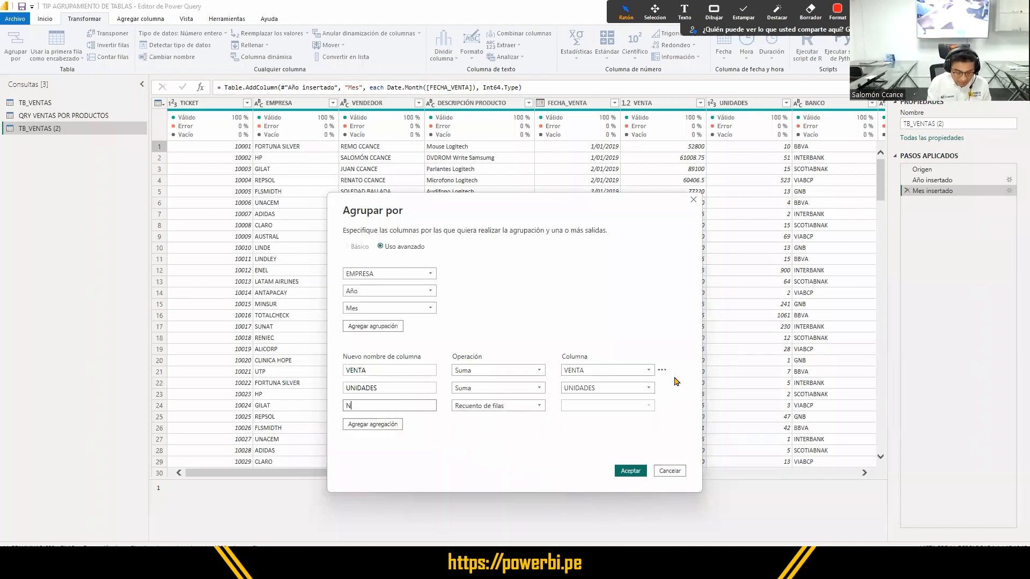
type("RO_REG")
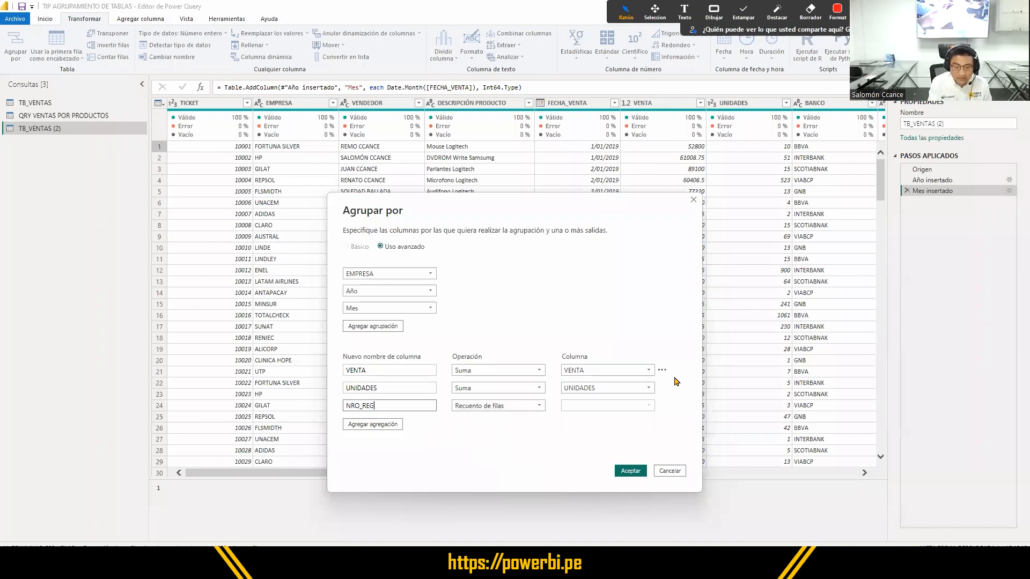
left_click(615, 409)
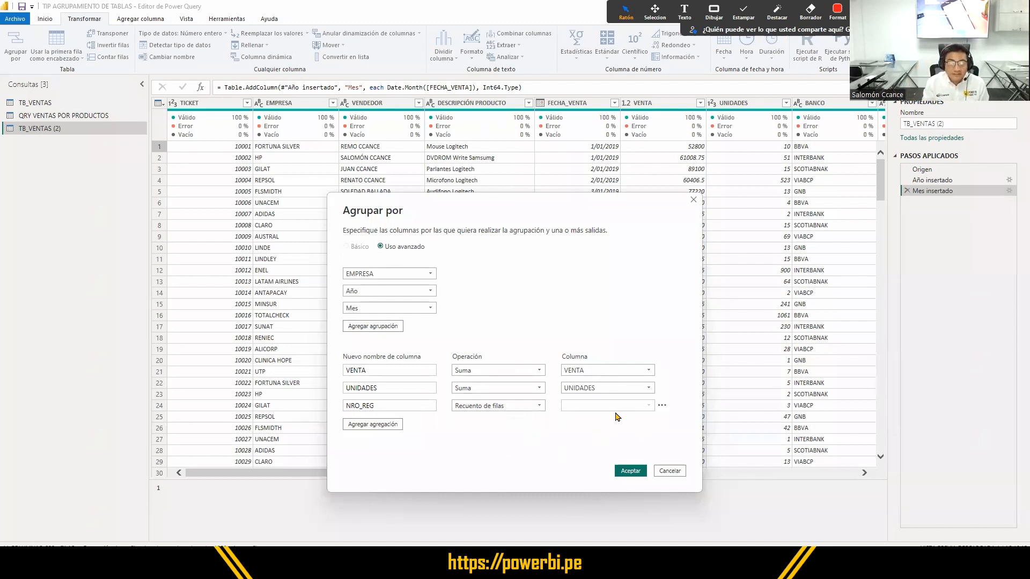
key("ctrl")
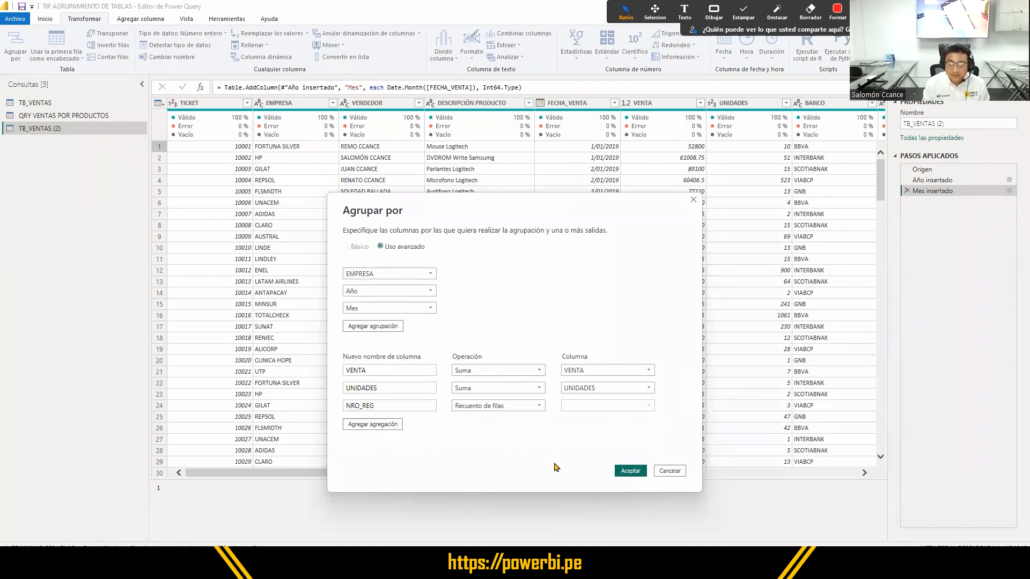
left_click(629, 473)
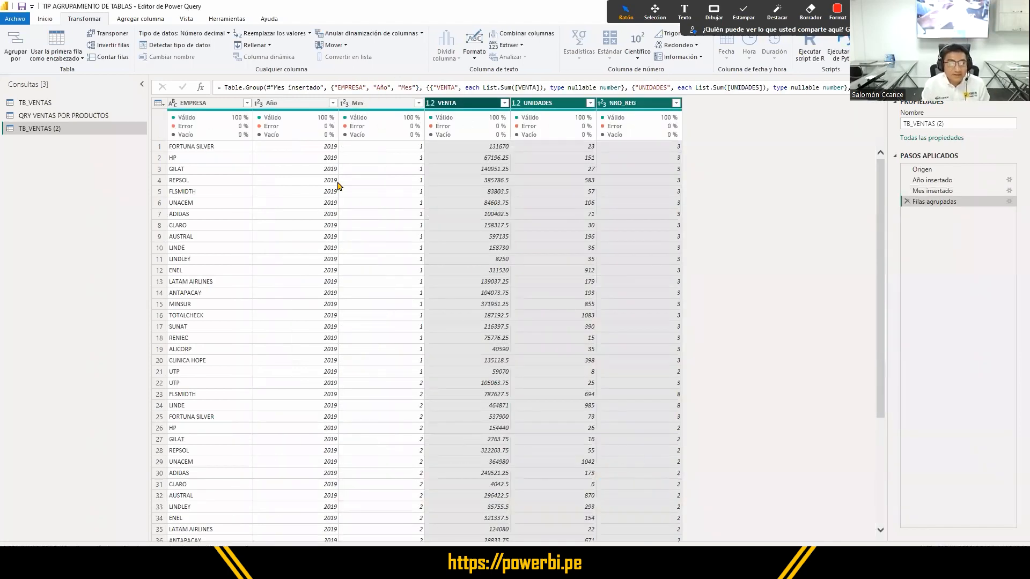
- Examine the grouped table's columns from EMPRESA to NRO_REG, and check the distinct NRO_REG values in its filter list without filtering
left_click(202, 106)
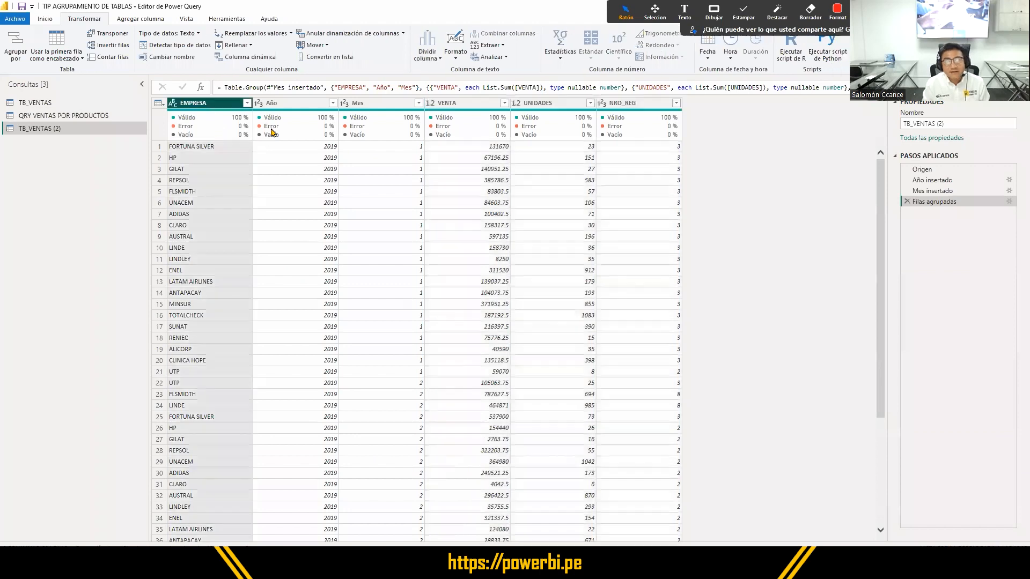
key("Right")
key("Right")
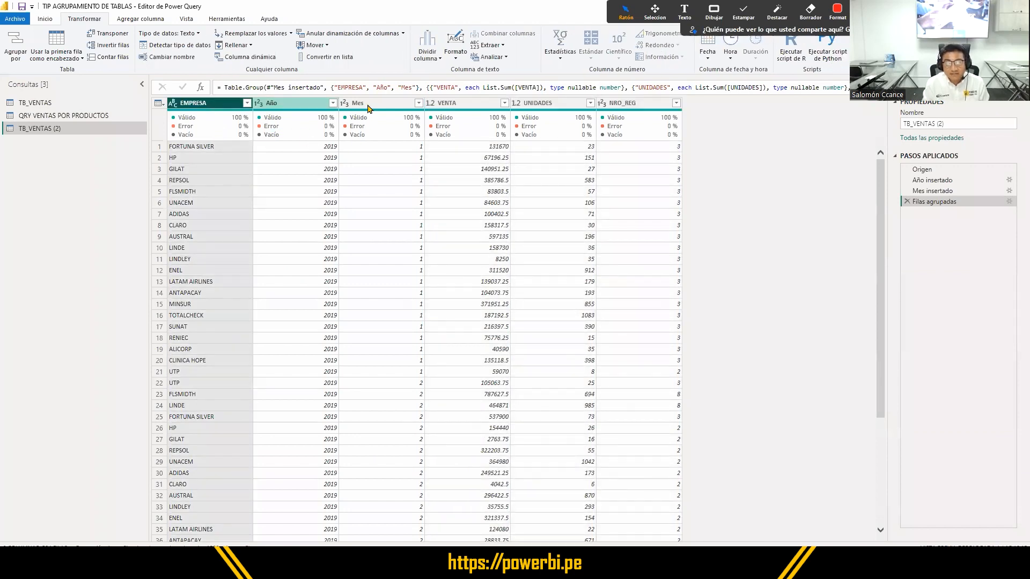
left_click(455, 107)
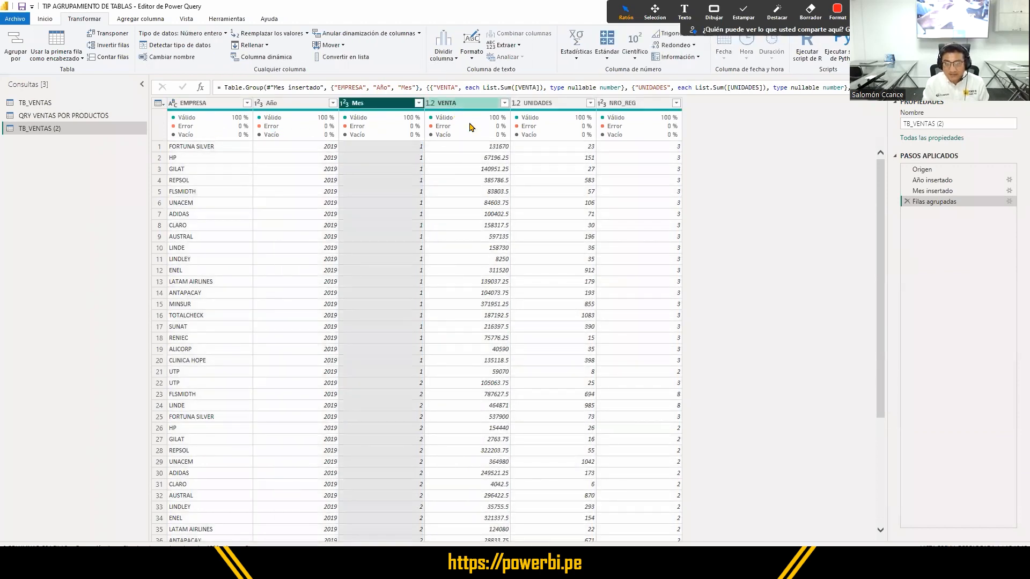
left_click(538, 107)
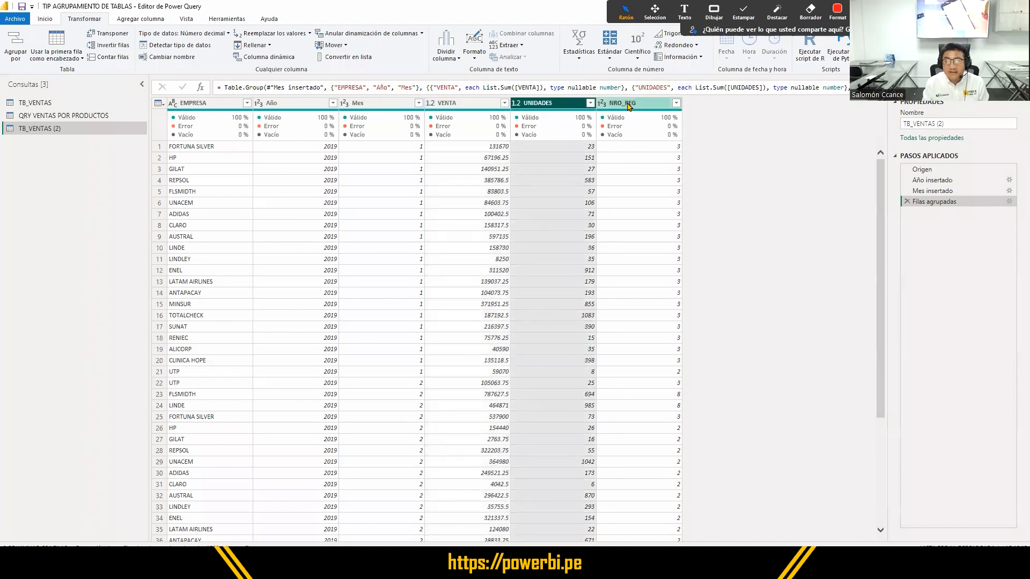
left_click(628, 106)
scroll(701, 363, "down", 2)
scroll(702, 363, "down", 3)
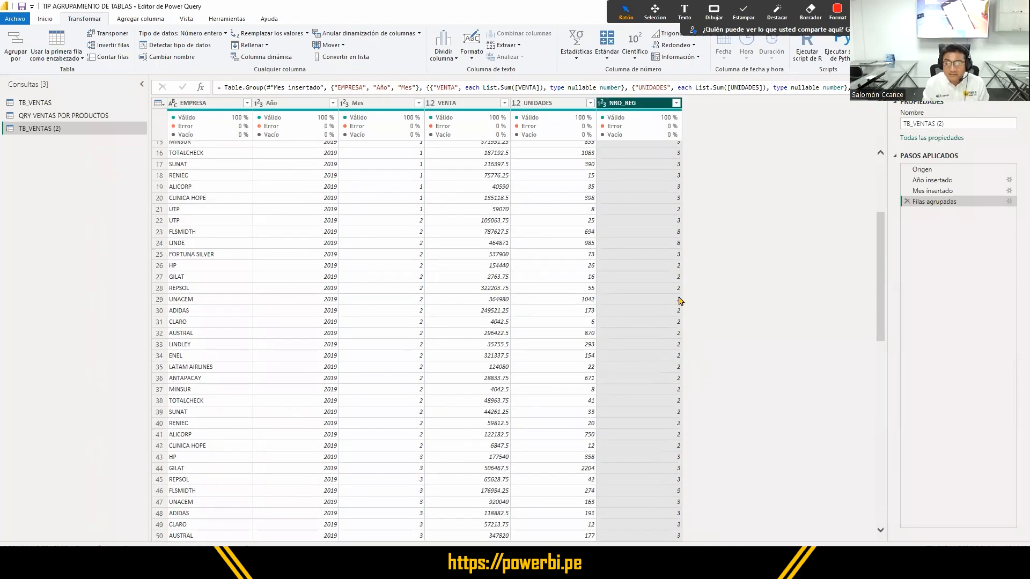
left_click(679, 290)
left_click(676, 104)
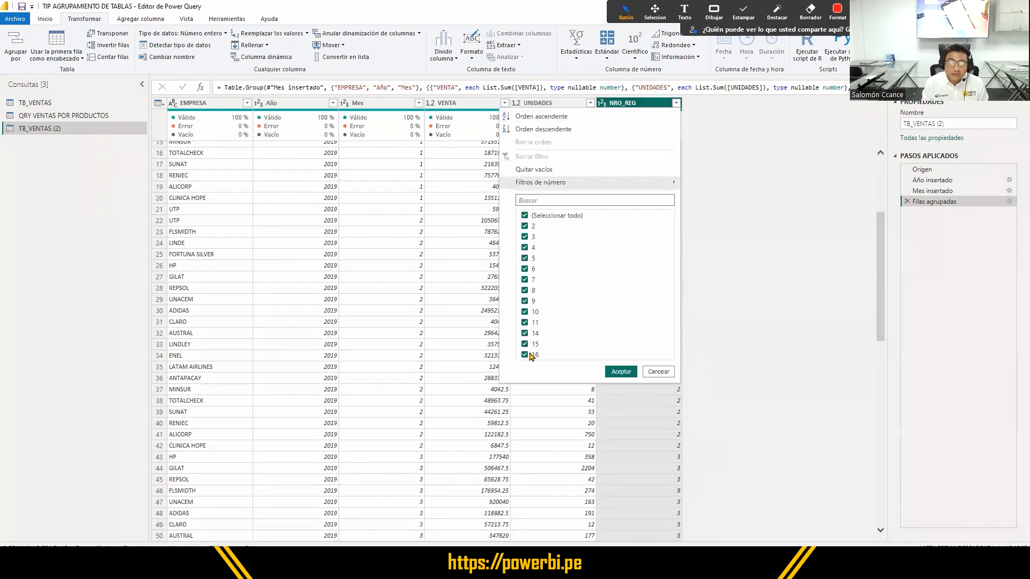
left_click(455, 400)
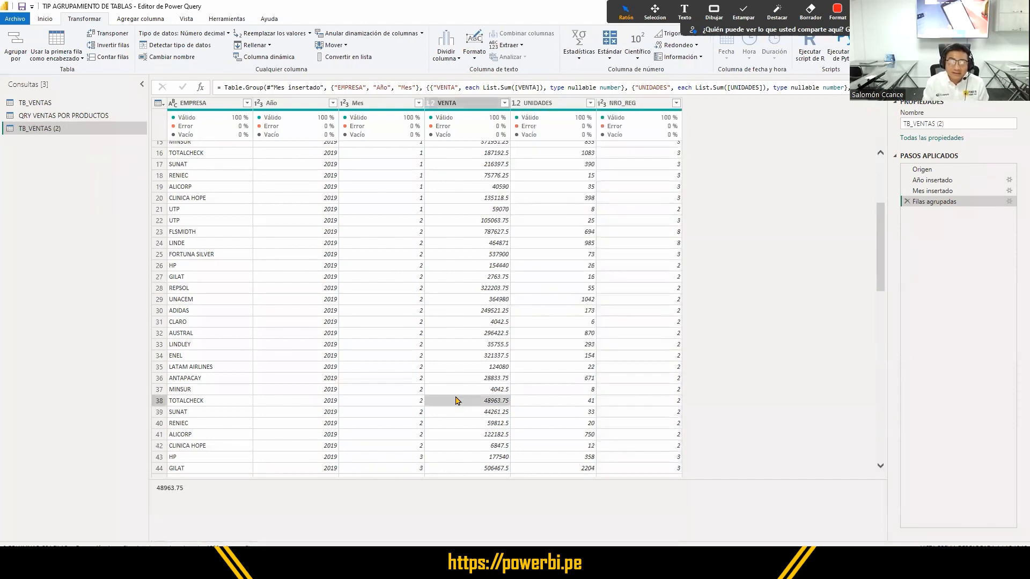
- Rename the TB_VENTAS (2) query as QRY VENTAS POR EMPRESA
scroll(456, 401, "up", 5)
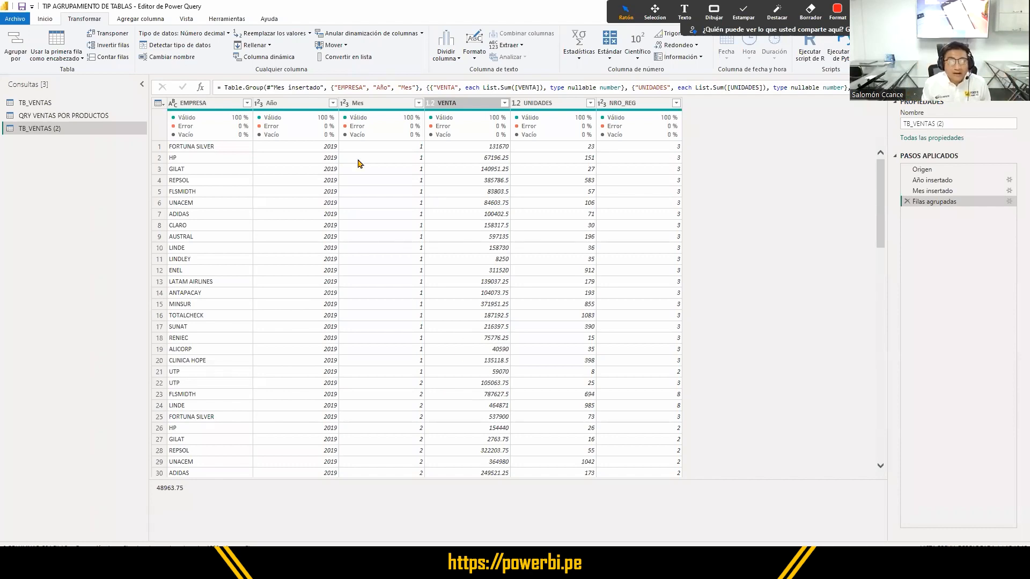
scroll(340, 298, "down", 10)
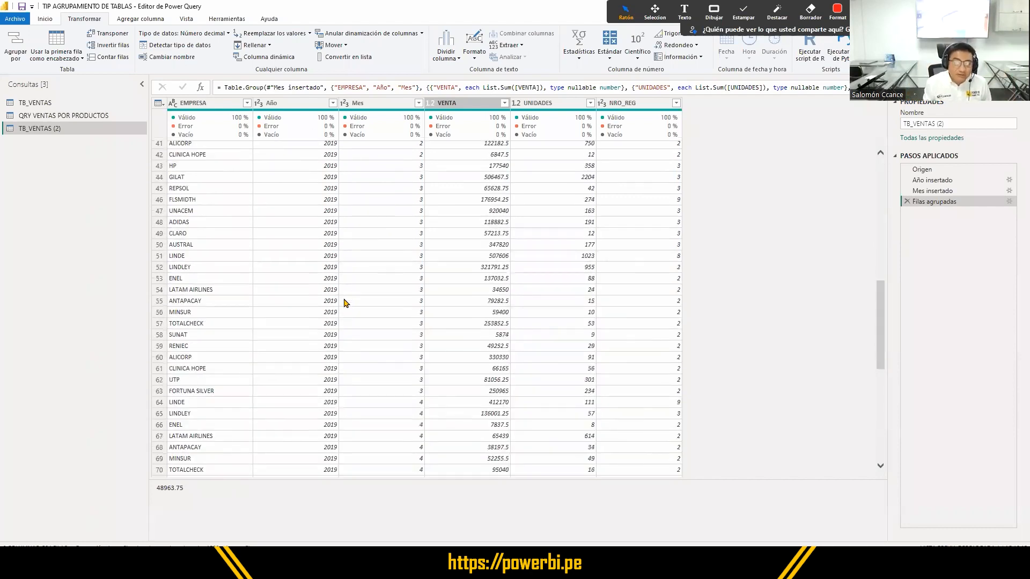
scroll(346, 302, "up", 10)
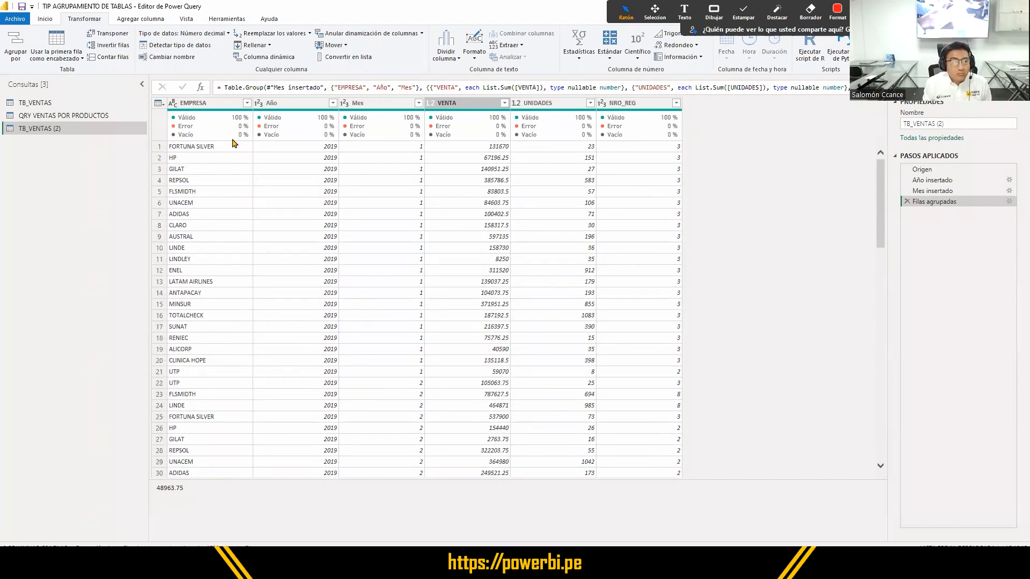
double_click(29, 132)
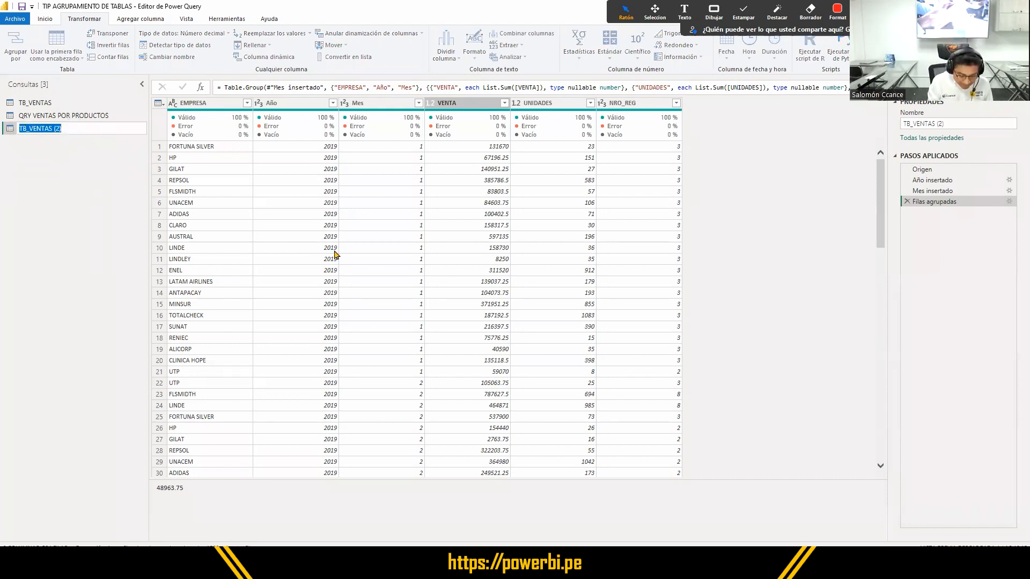
type("QRY")
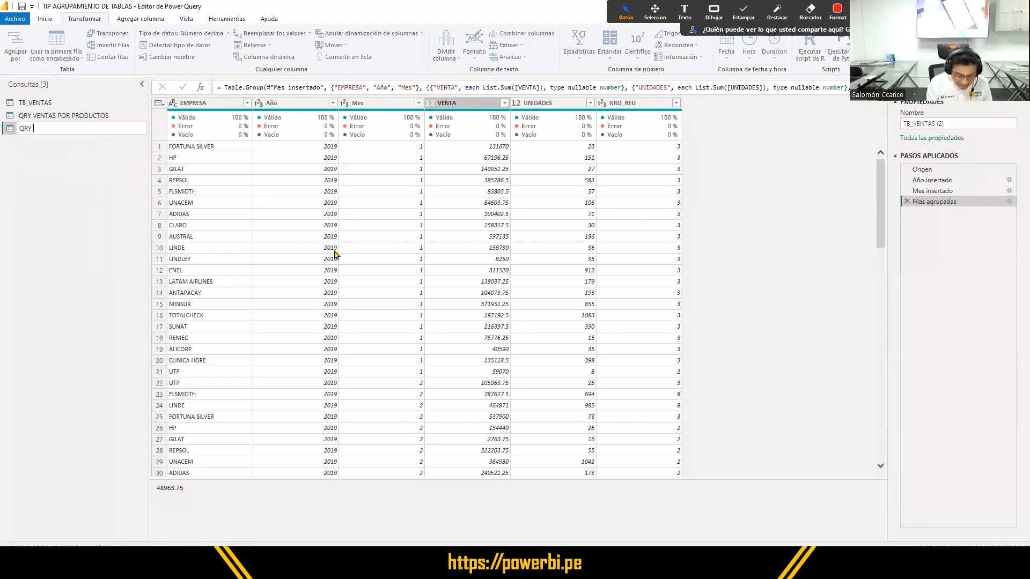
type(" VENTAS POR E")
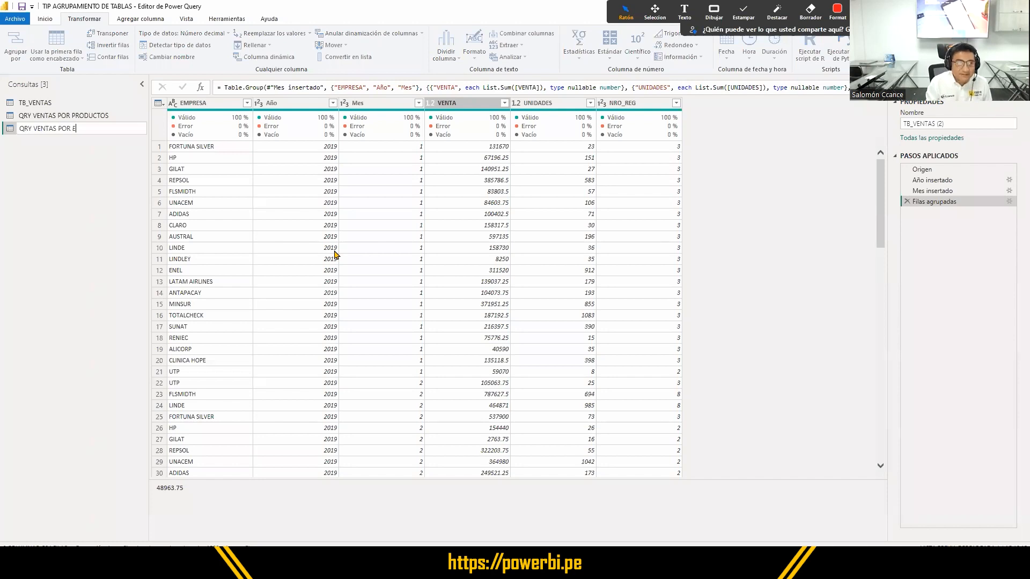
type("MPRESA")
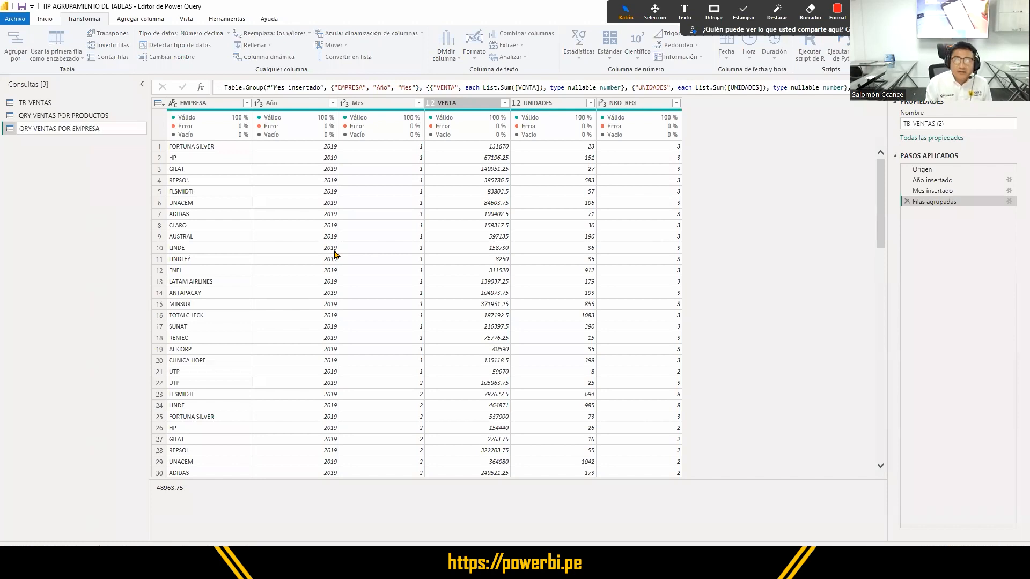
key("Return")
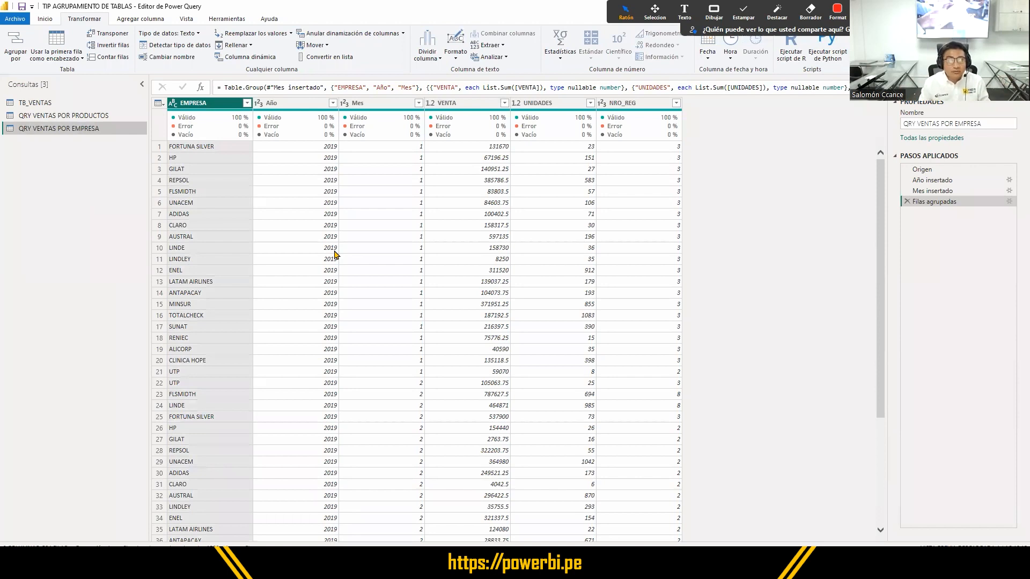
- Close the query editor applying the changes, and display the QRY VENTAS POR EMPRESA table's data
left_click(52, 21)
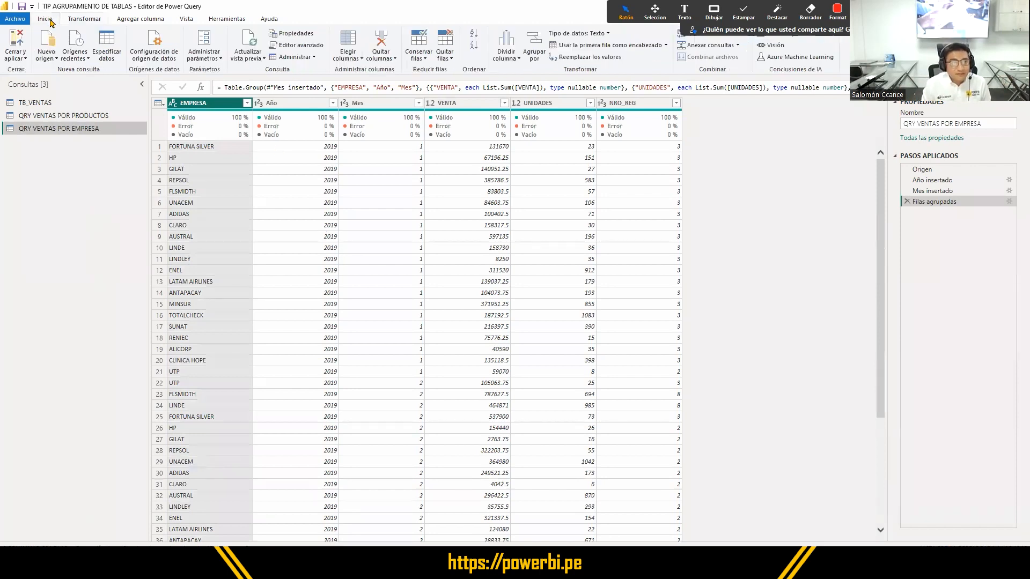
left_click(24, 43)
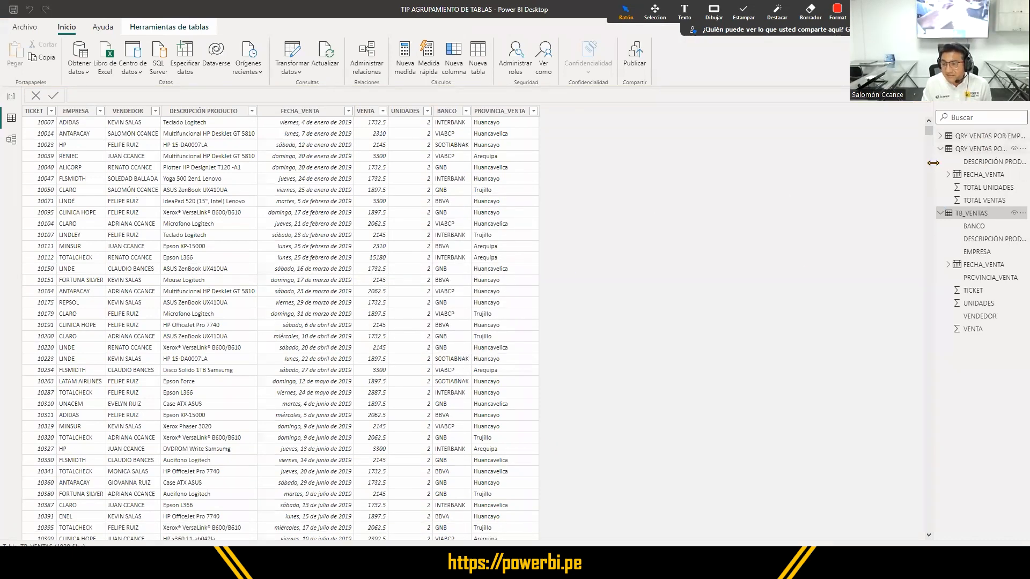
left_click(953, 137)
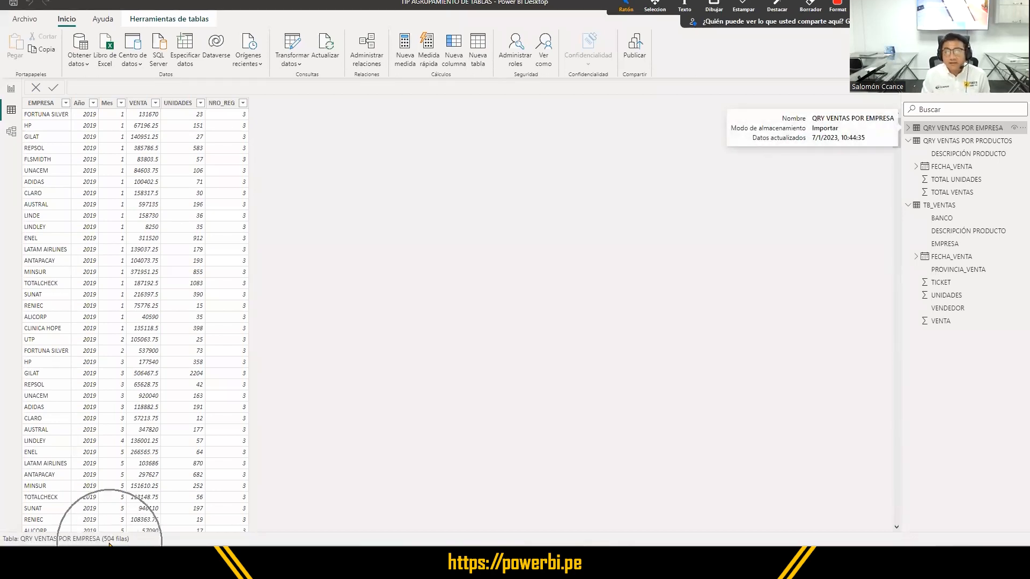
- Check the row count of the TB_VENTAS table for comparison, and return to the QRY VENTAS POR EMPRESA table
left_click(920, 210)
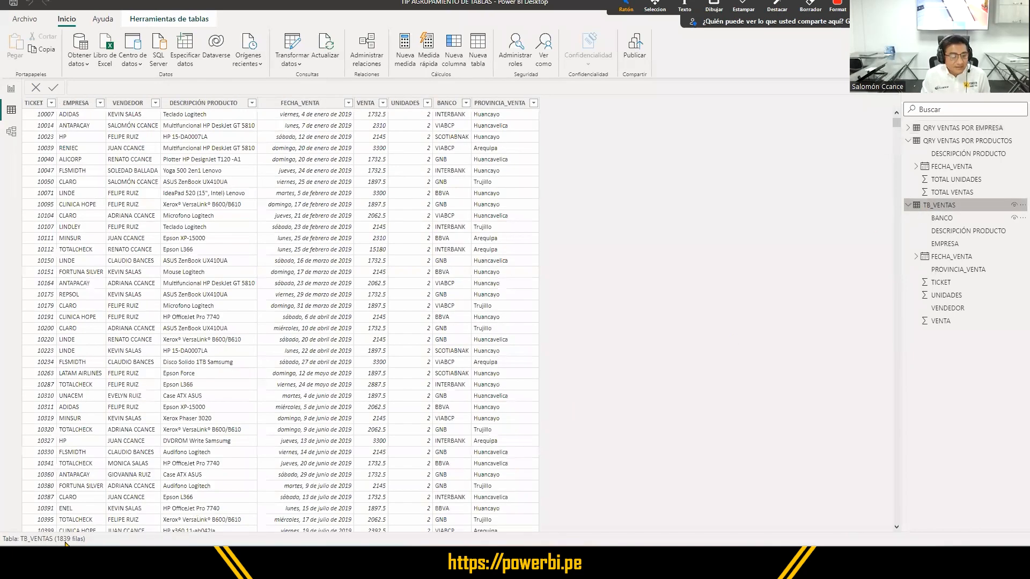
key("ctrl")
key("ctrl")
key("ctrl")
key("ctrl")
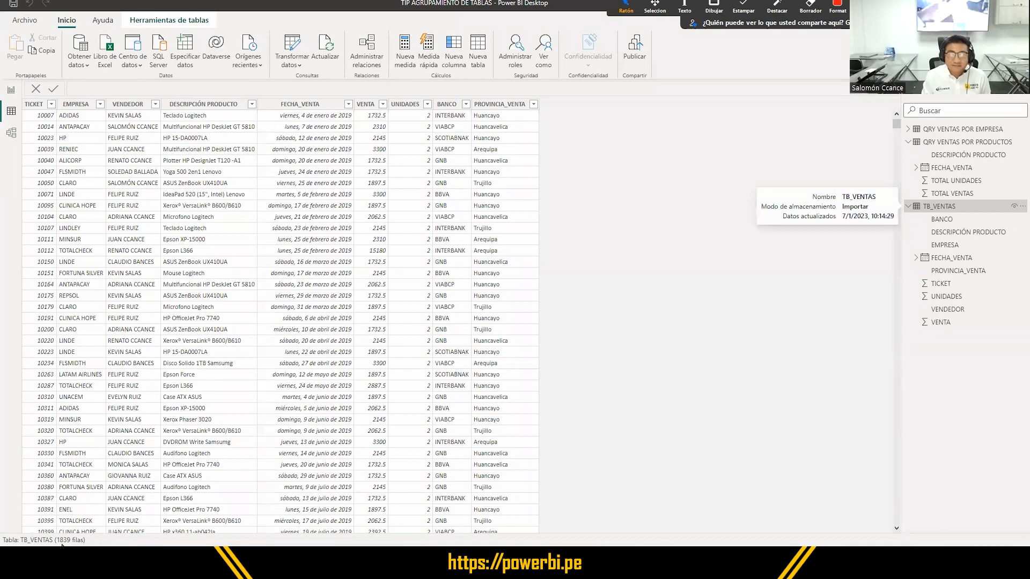
key("ctrl")
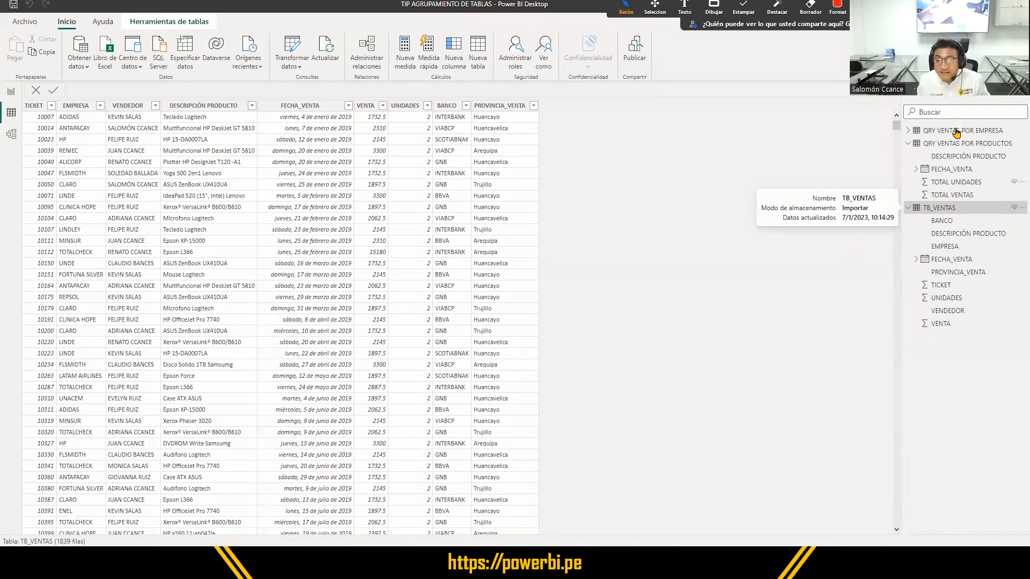
left_click(956, 132)
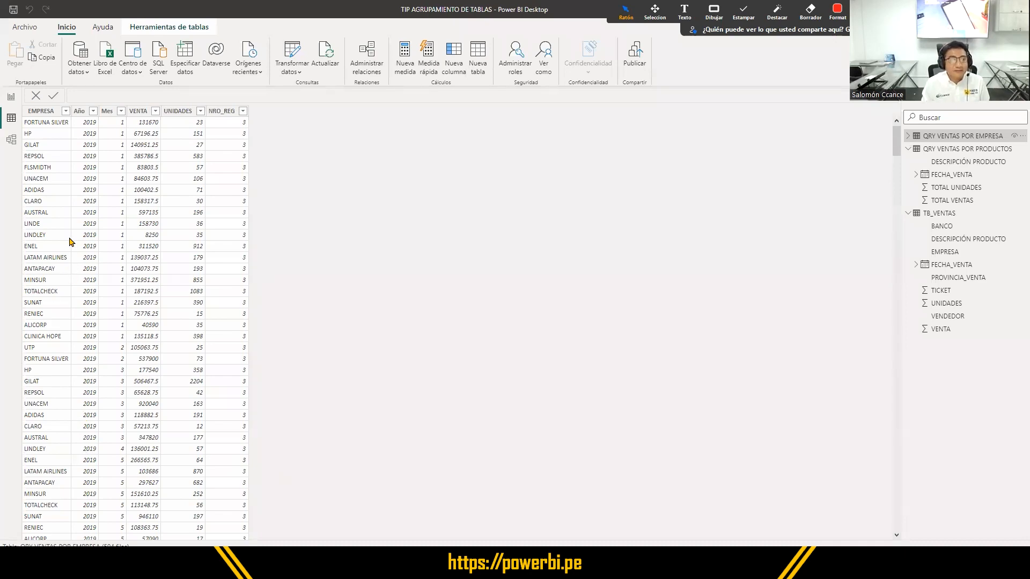
- Examine the Año and Mes columns of QRY VENTAS POR EMPRESA, checking Año's filter list without filtering
scroll(73, 263, "down", 7)
scroll(74, 262, "up", 7)
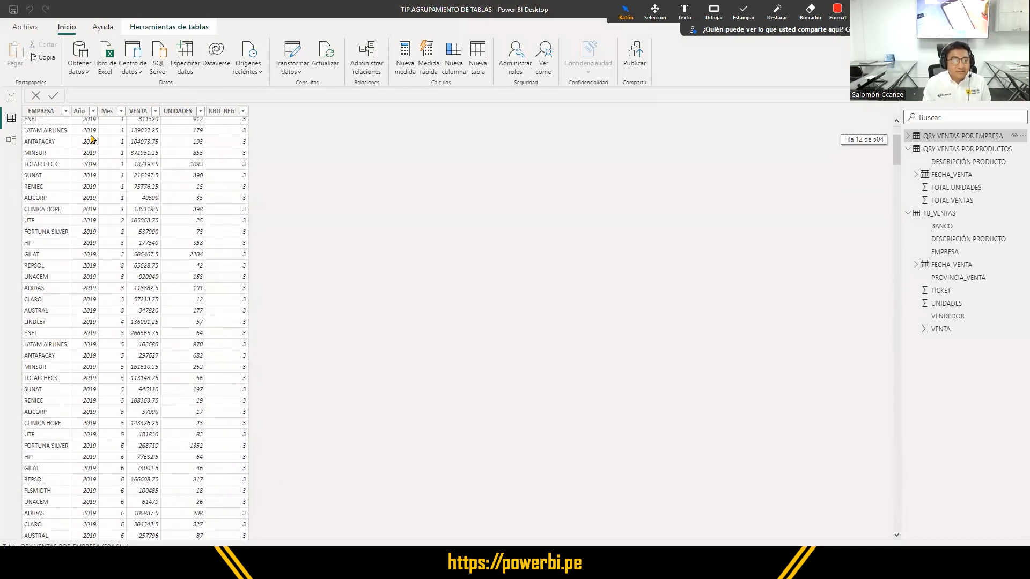
left_click(94, 112)
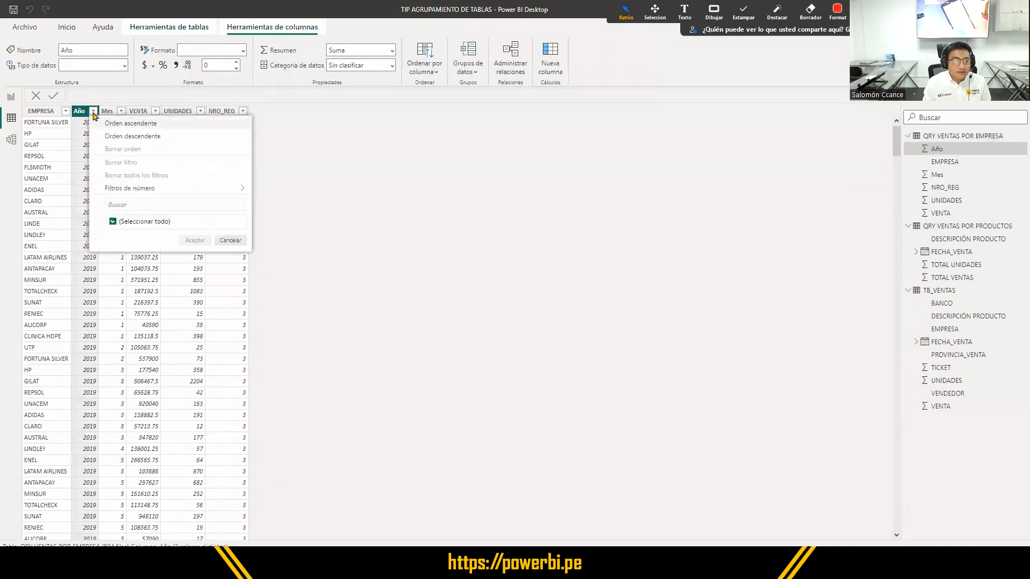
left_click(118, 292)
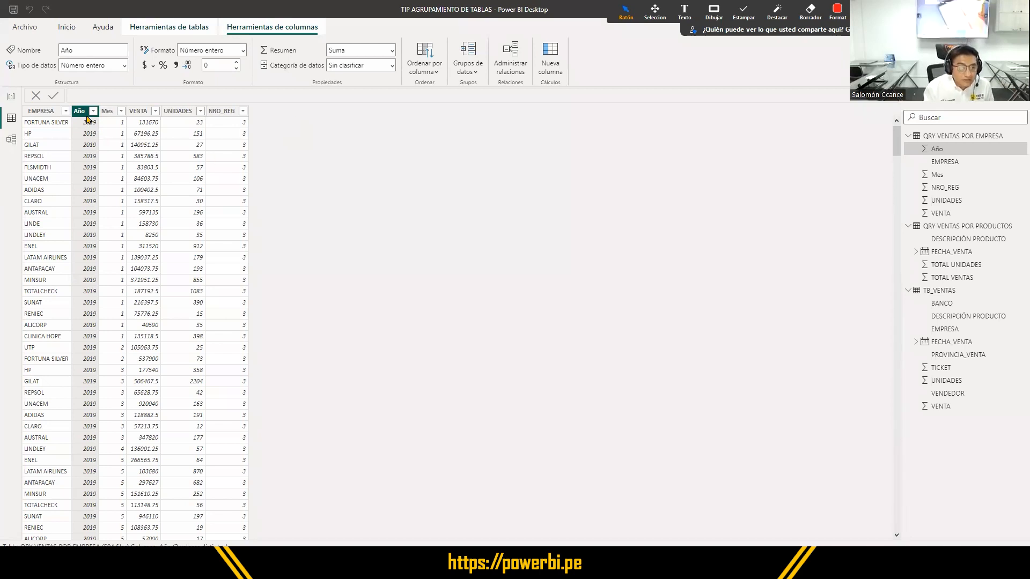
left_click(107, 112)
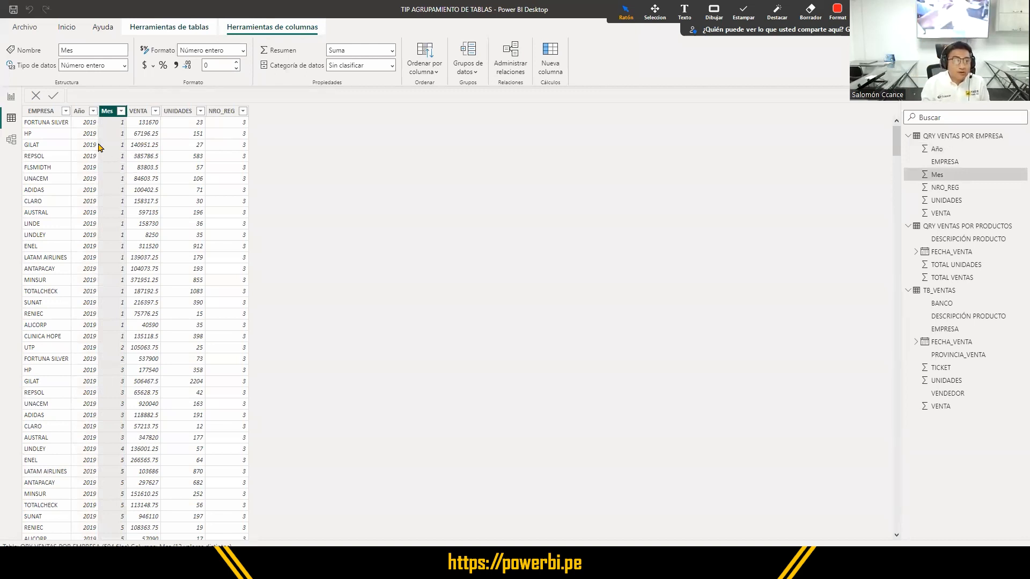
left_click(80, 121)
left_click(106, 111)
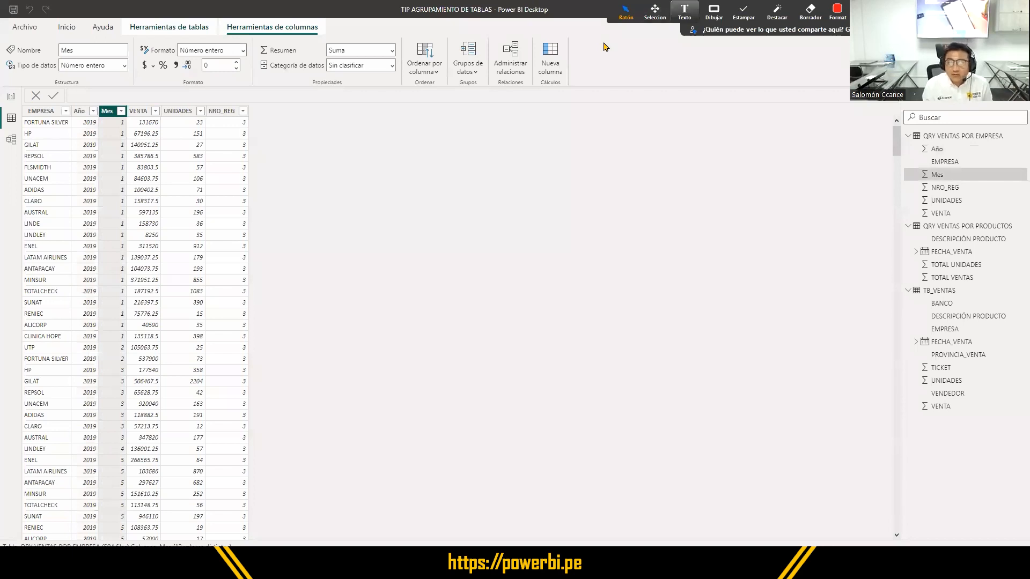
left_click(714, 11)
left_click(754, 38)
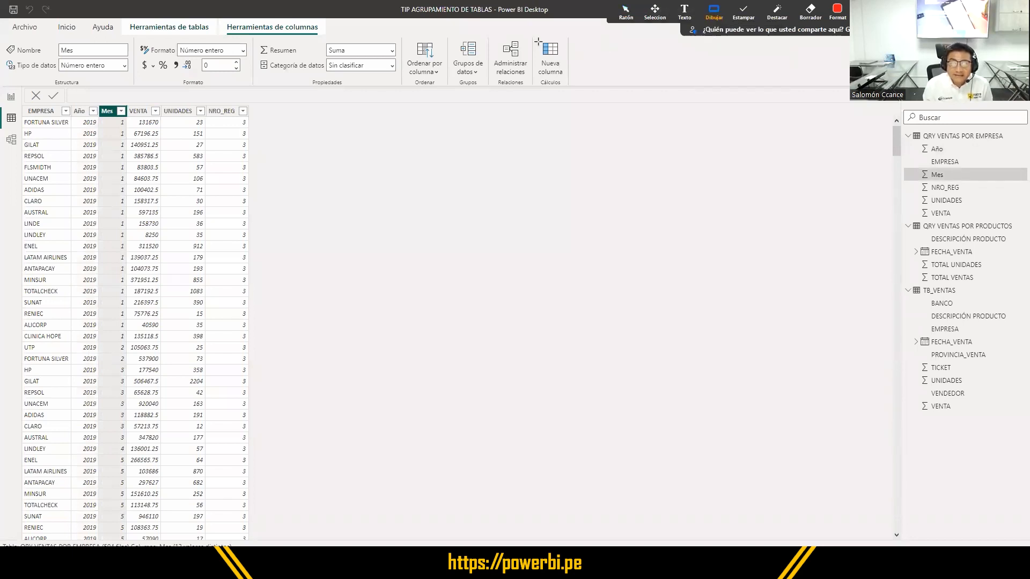
left_click_drag(534, 39, 570, 91)
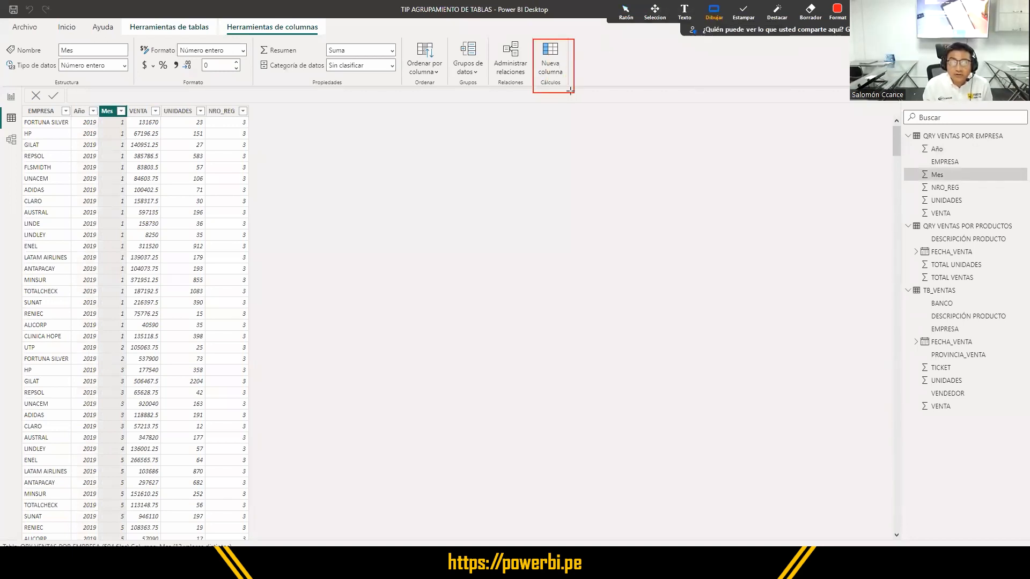
left_click(626, 12)
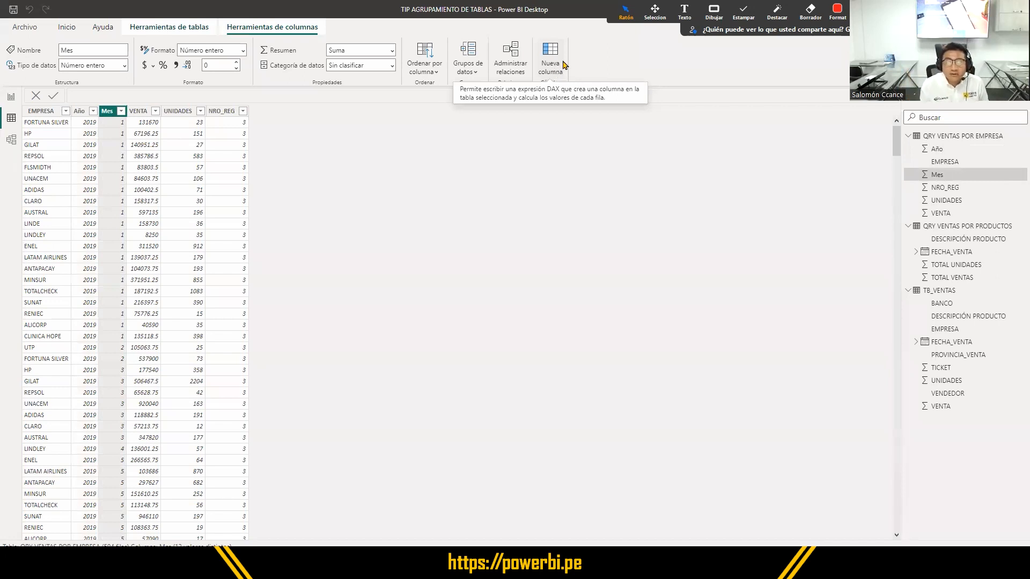
- Add a calculated column named FECHA to the QRY VENTAS POR EMPRESA table
left_click(555, 59)
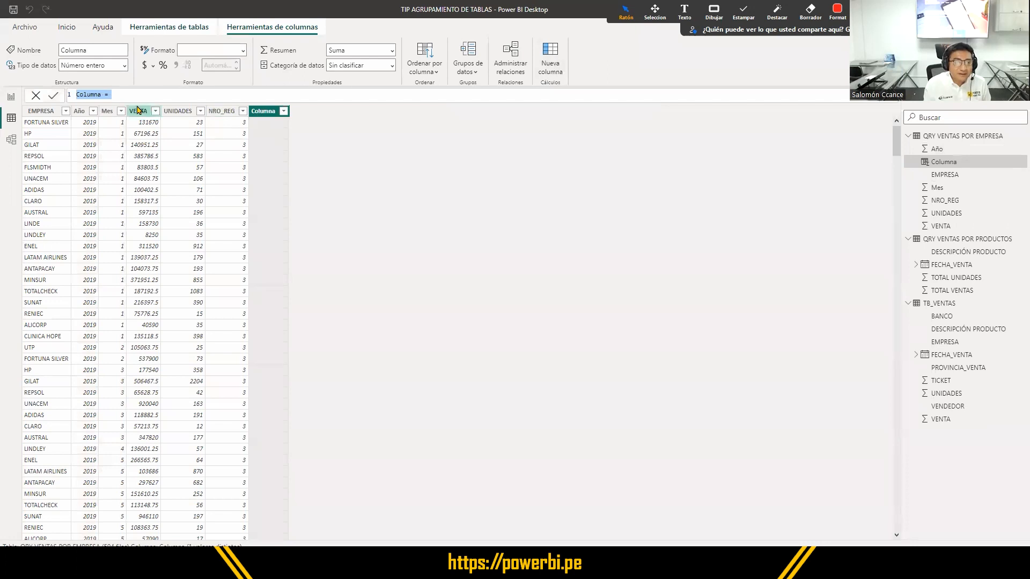
double_click(90, 94)
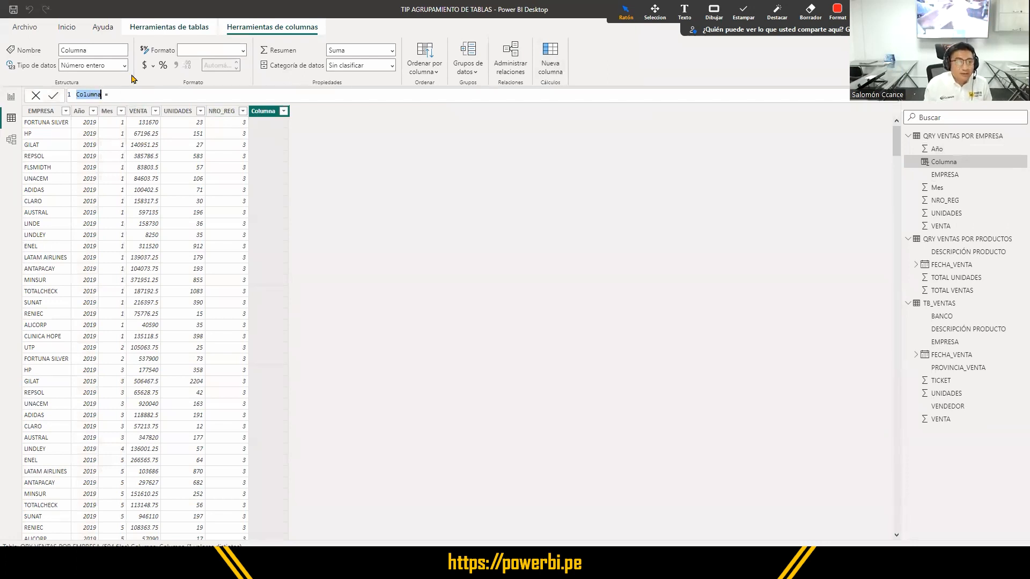
type("FECHA")
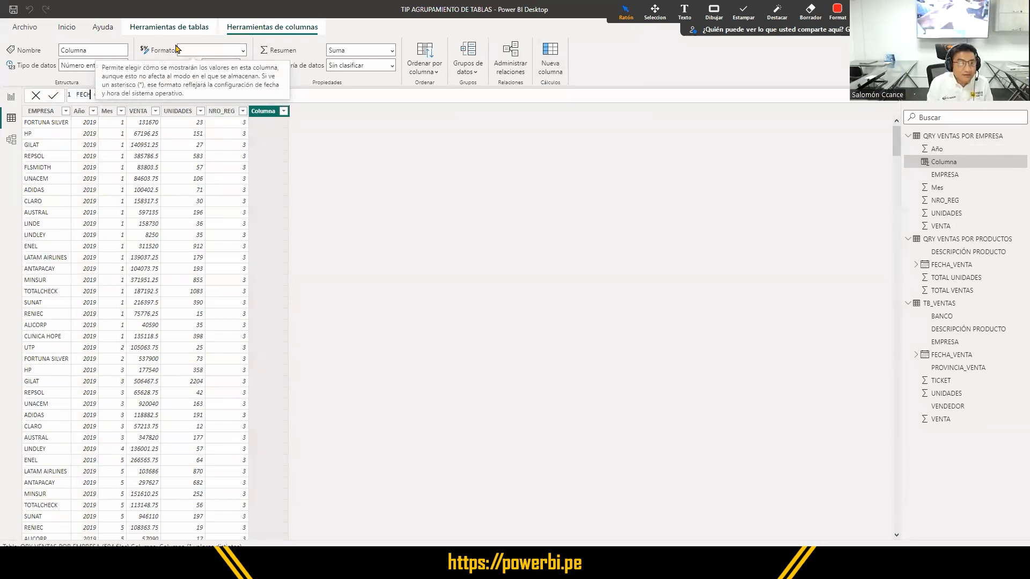
left_click(161, 94)
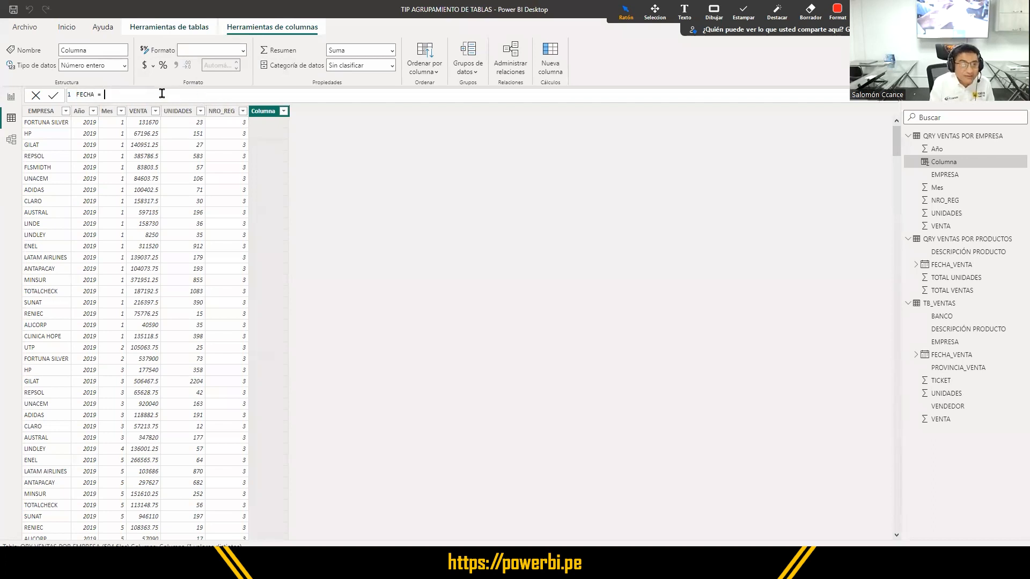
- Start the FECHA formula with the DATE function, using 'QRY VENTAS POR EMPRESA'[Año] as its year argument
type("DATE(")
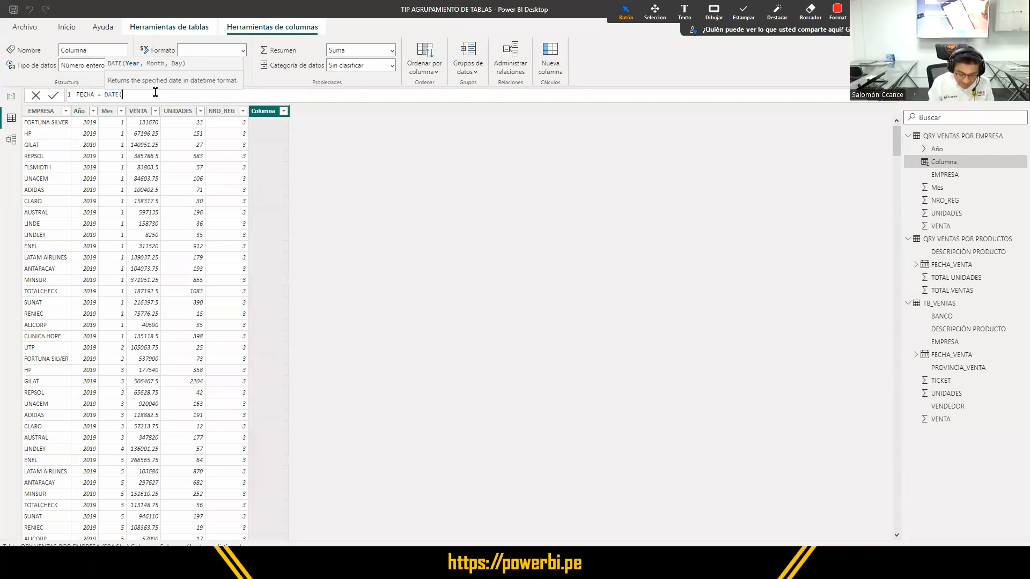
type("Año")
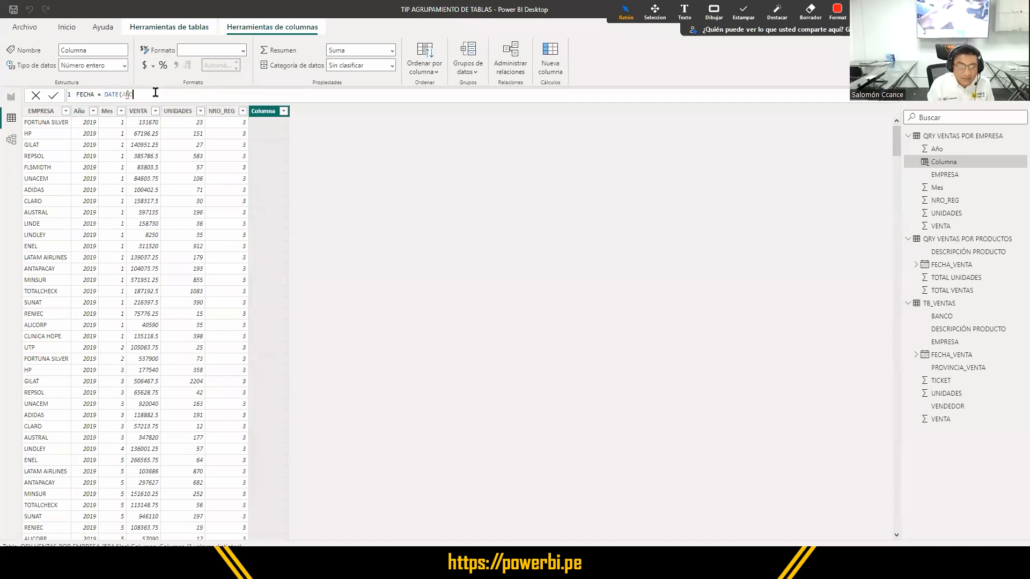
key("BackSpace")
key("BackSpace")
key("BackSpace")
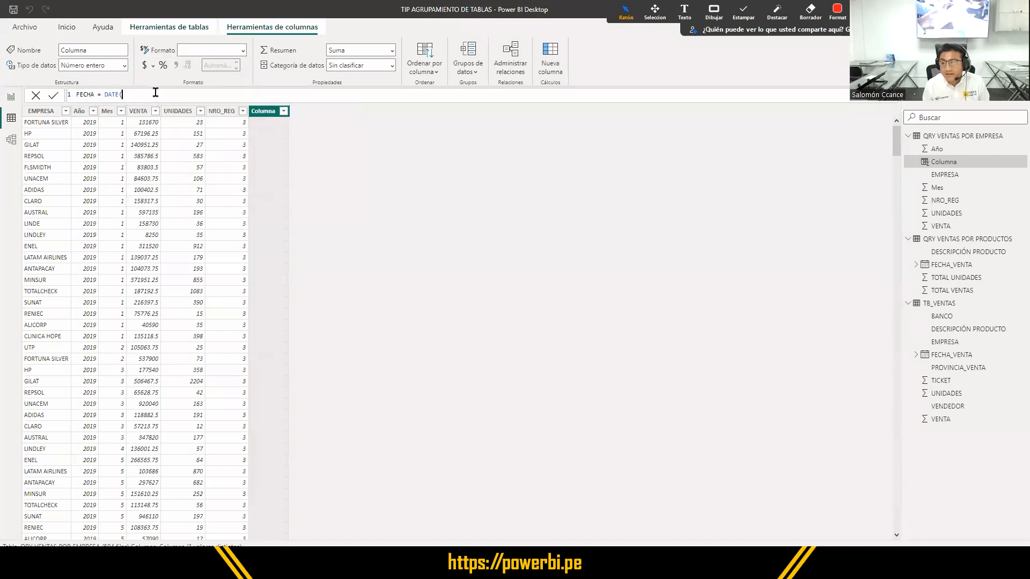
type("QRY")
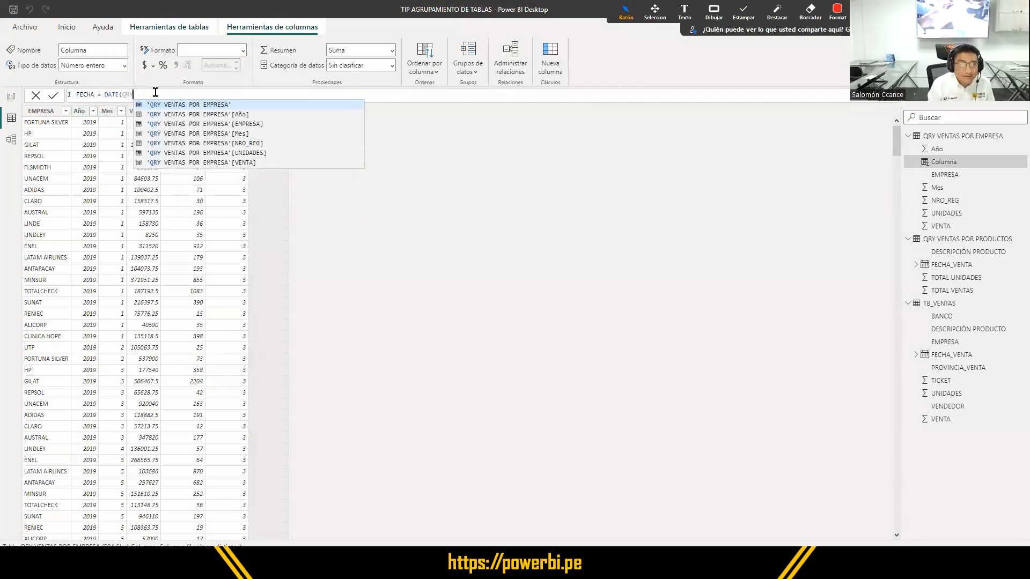
key("Down")
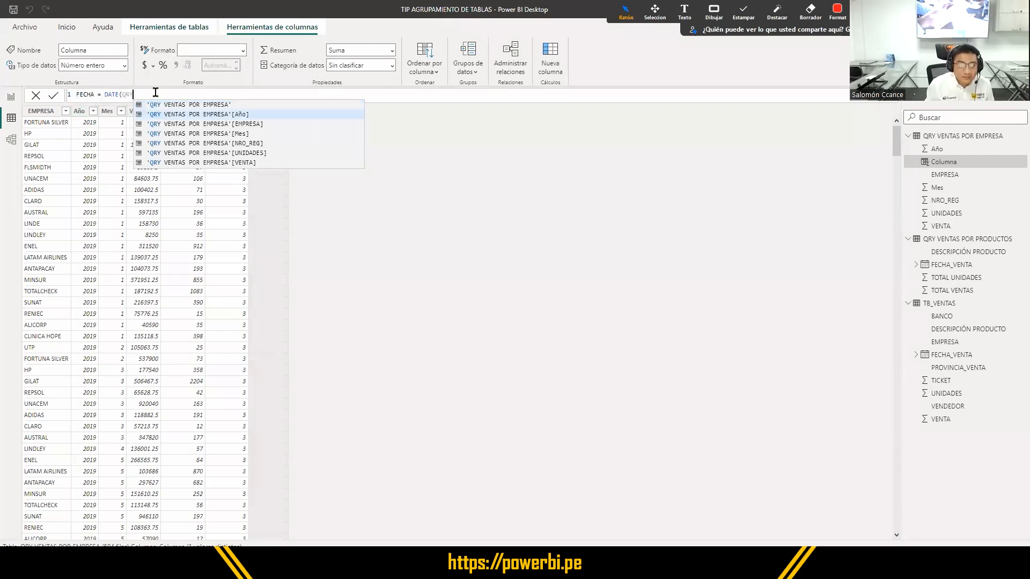
key("Tab")
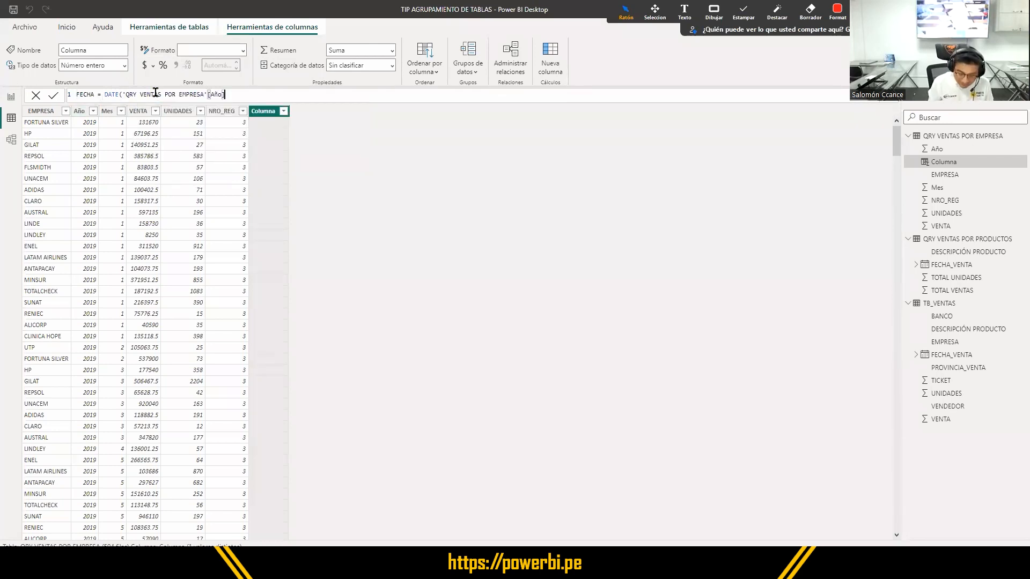
- Complete the FECHA formula with 'QRY VENTAS POR EMPRESA'[Mes] as the month and 1 as the day, and commit the column
type(",")
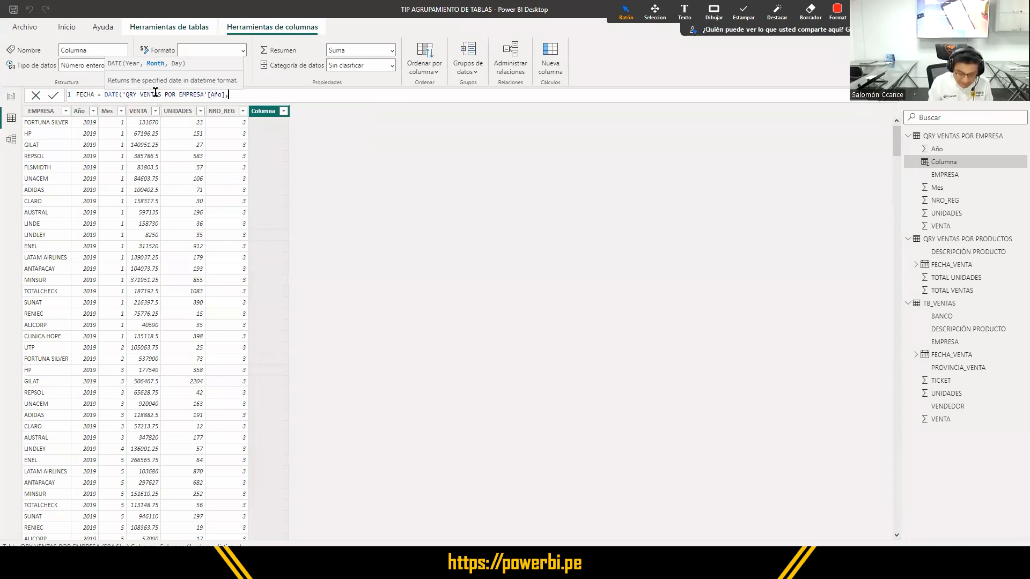
type("MES")
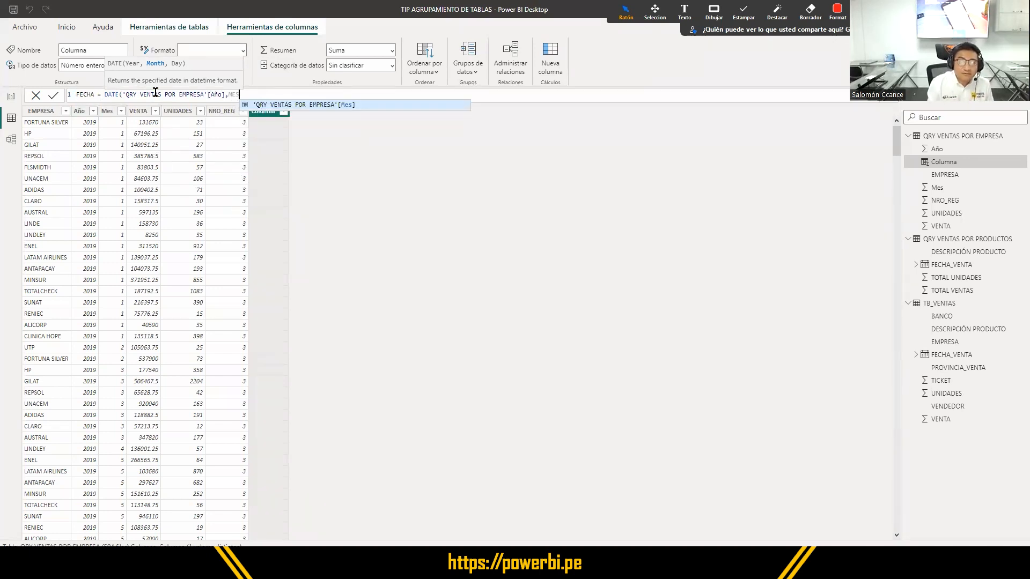
key("Tab")
type(",1")
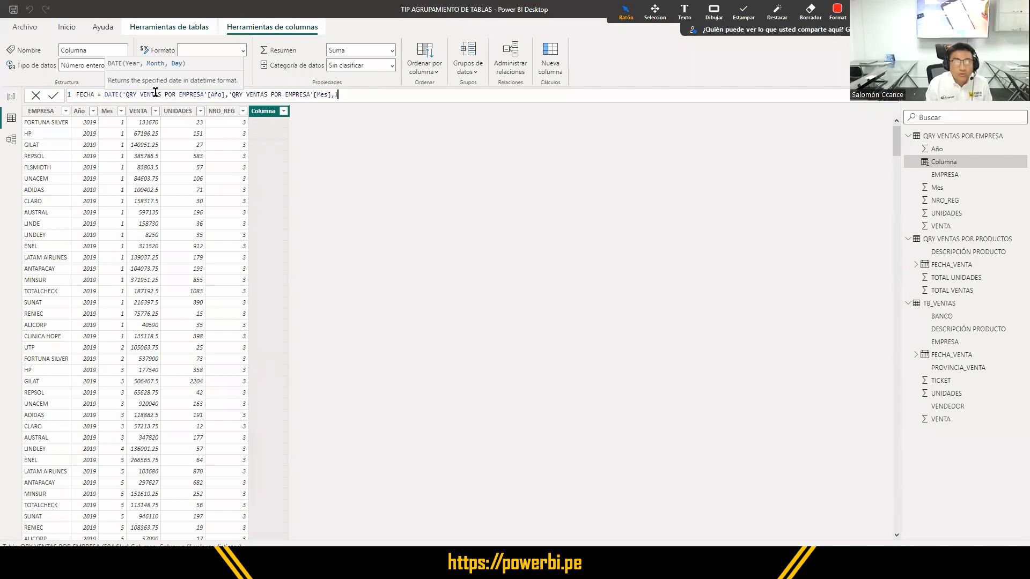
type(")")
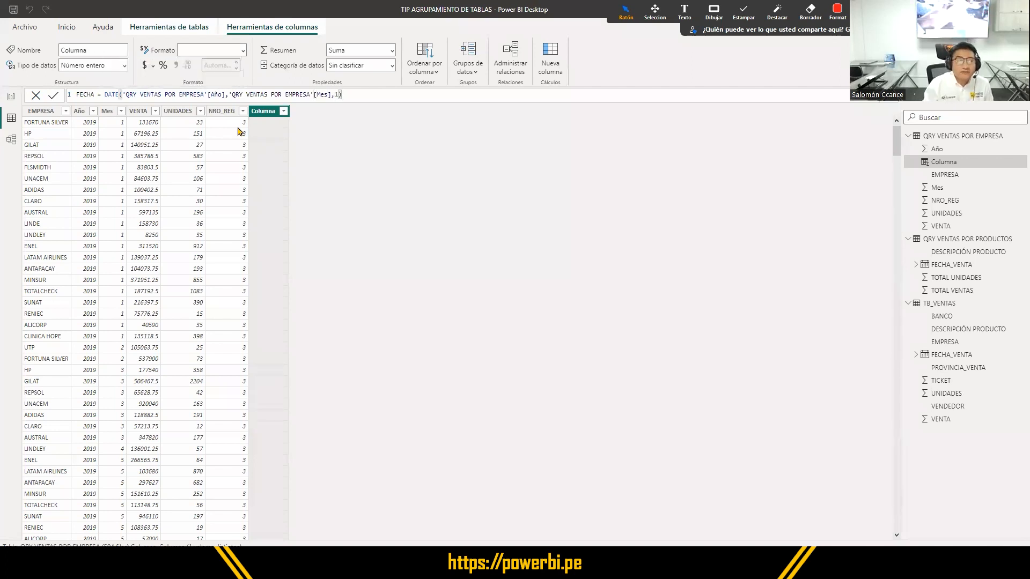
left_click_drag(348, 95, 74, 106)
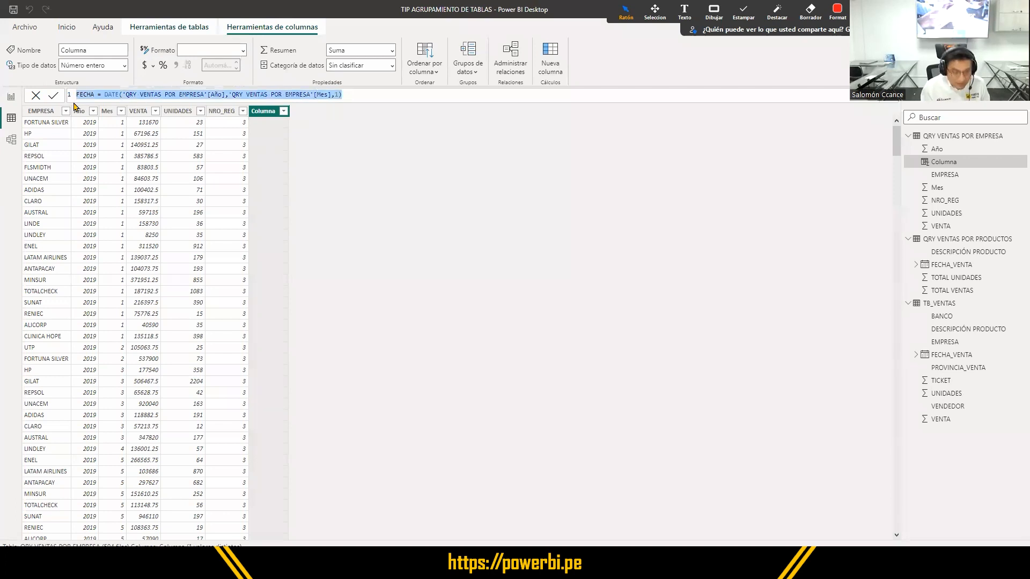
left_click(365, 94)
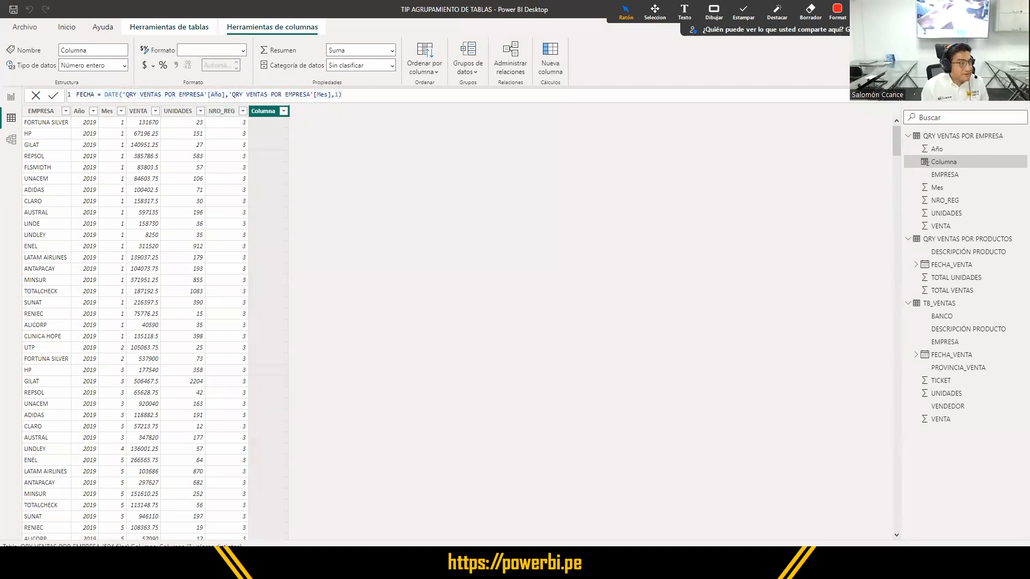
key("Return")
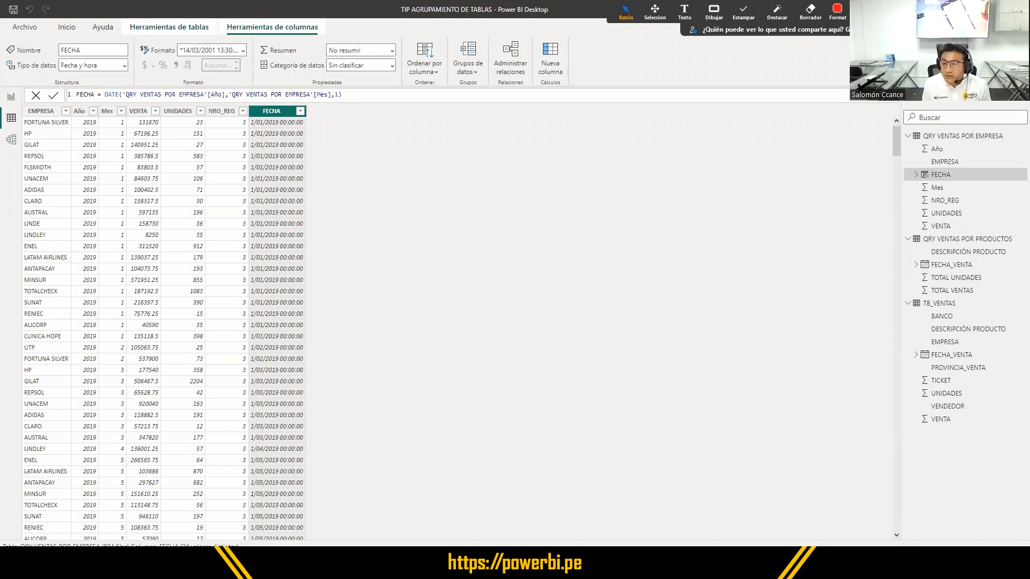
- Examine the FECHA column's date hierarchy, going through its Año, Trimestre, Mes and Día levels
left_click(917, 176)
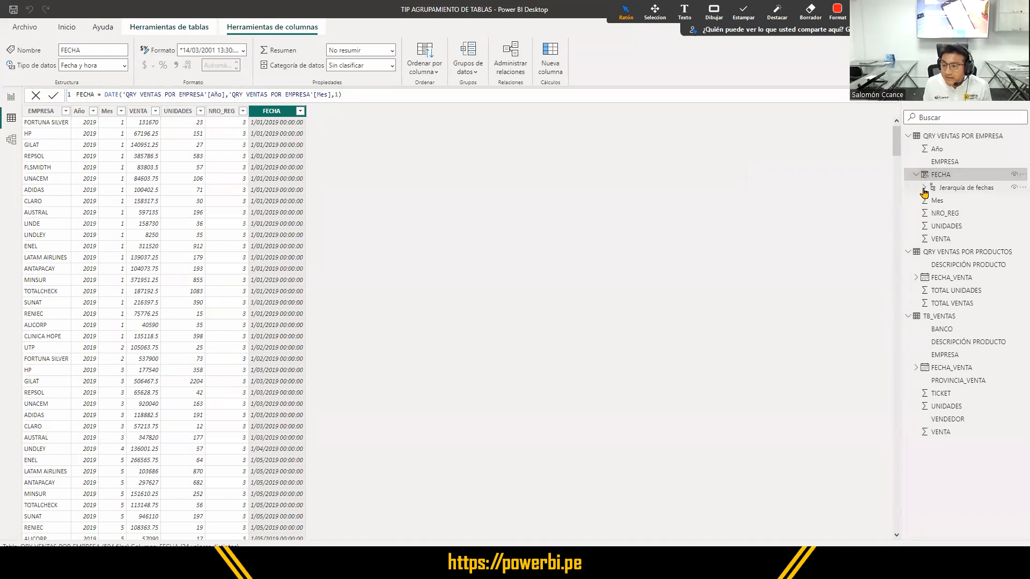
left_click(924, 188)
left_click(948, 201)
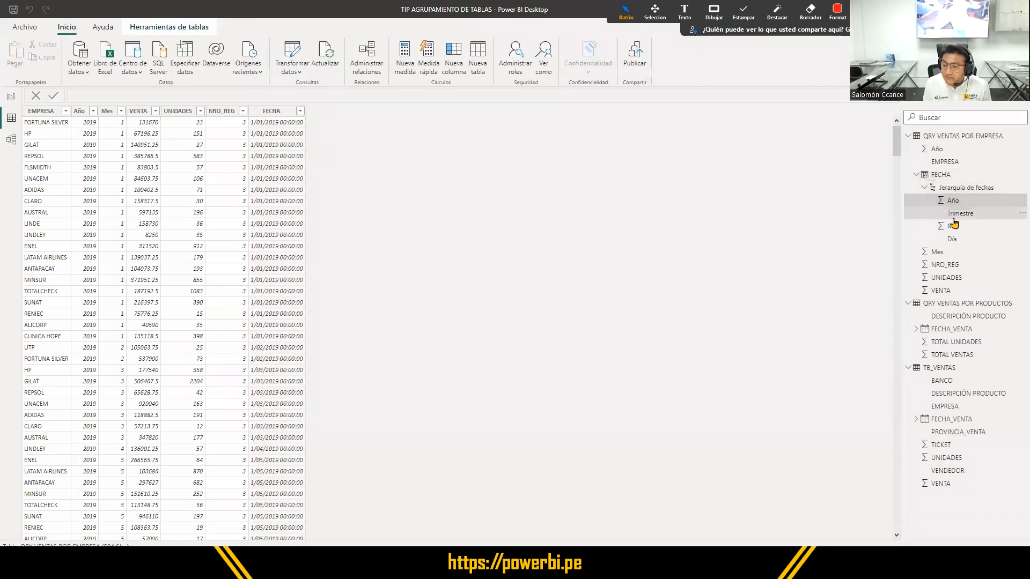
left_click(952, 225)
left_click(953, 239)
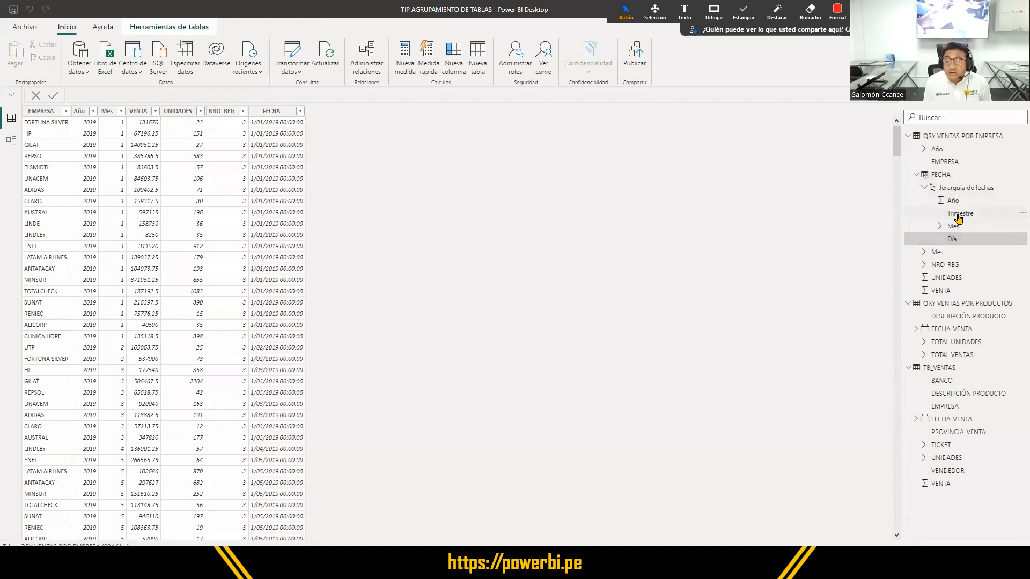
left_click(958, 215)
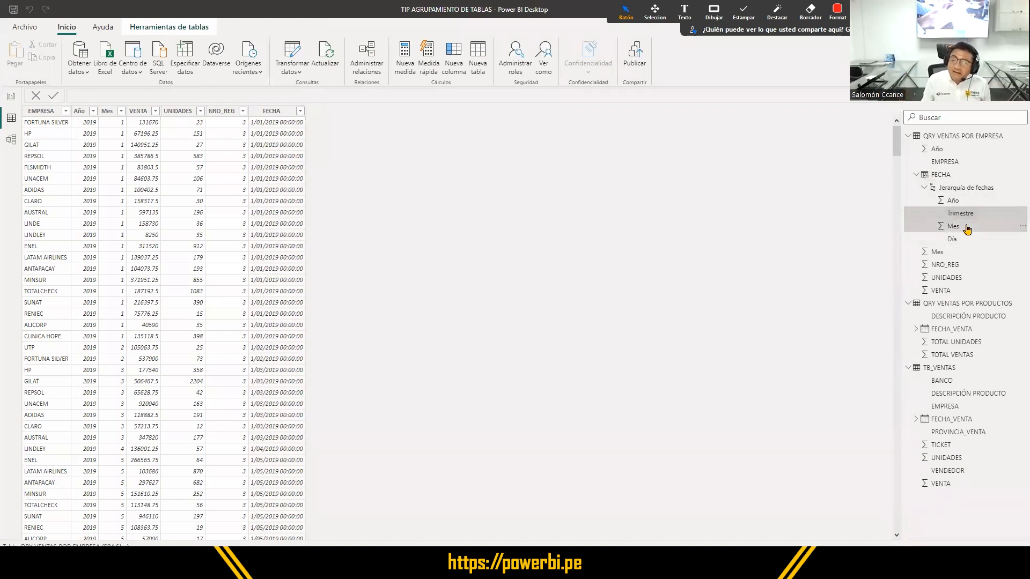
left_click(966, 227)
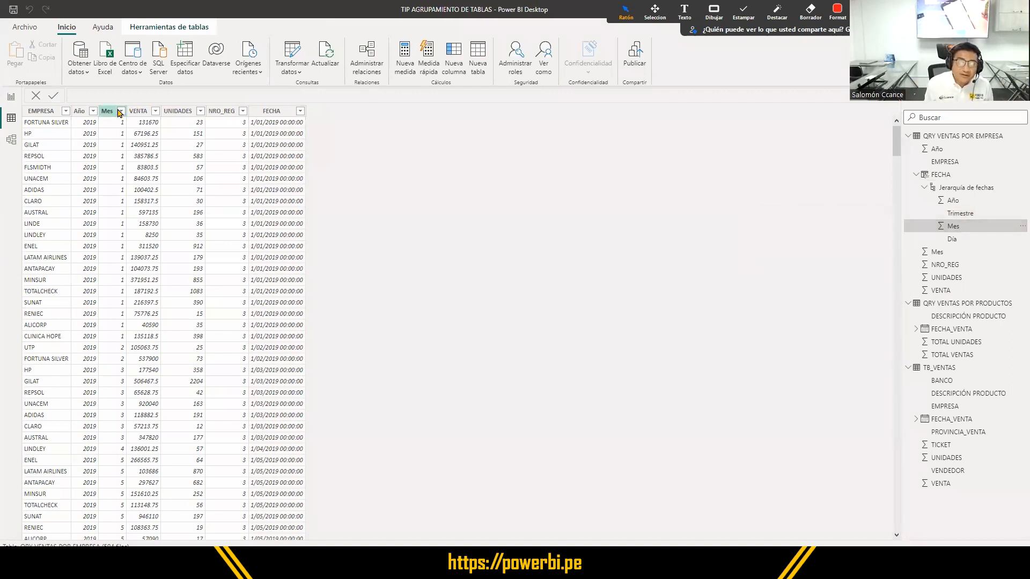
- On the EJERCICIO report page, insert a clustered column chart of summed VENTA by the Mes level of FECHA's date hierarchy
left_click(11, 98)
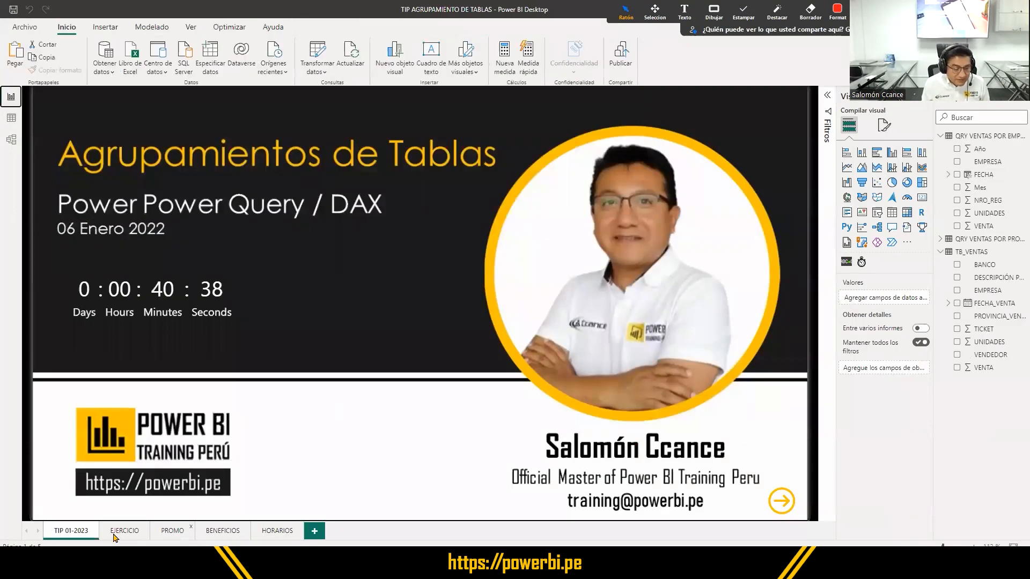
left_click(127, 531)
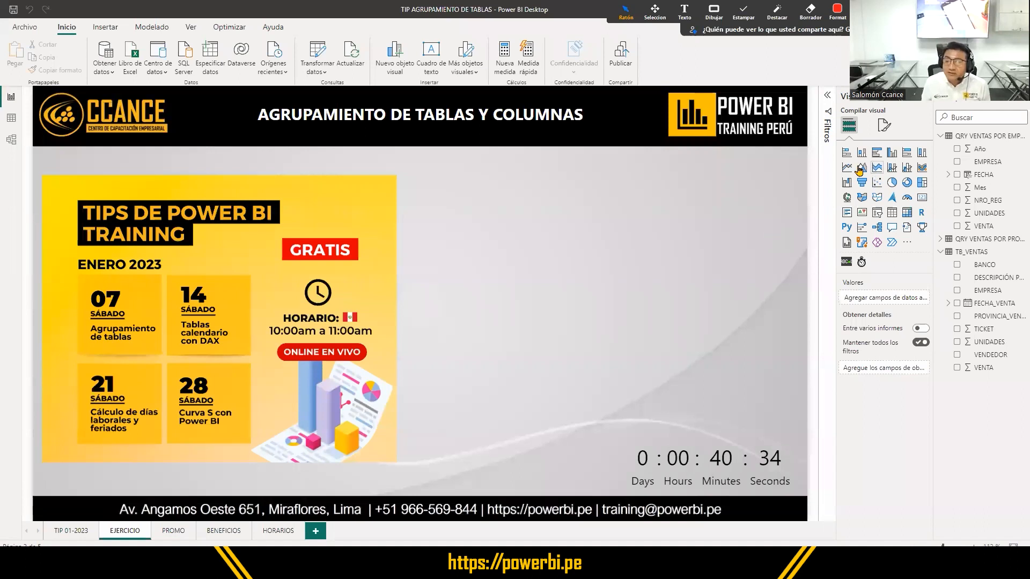
left_click(894, 156)
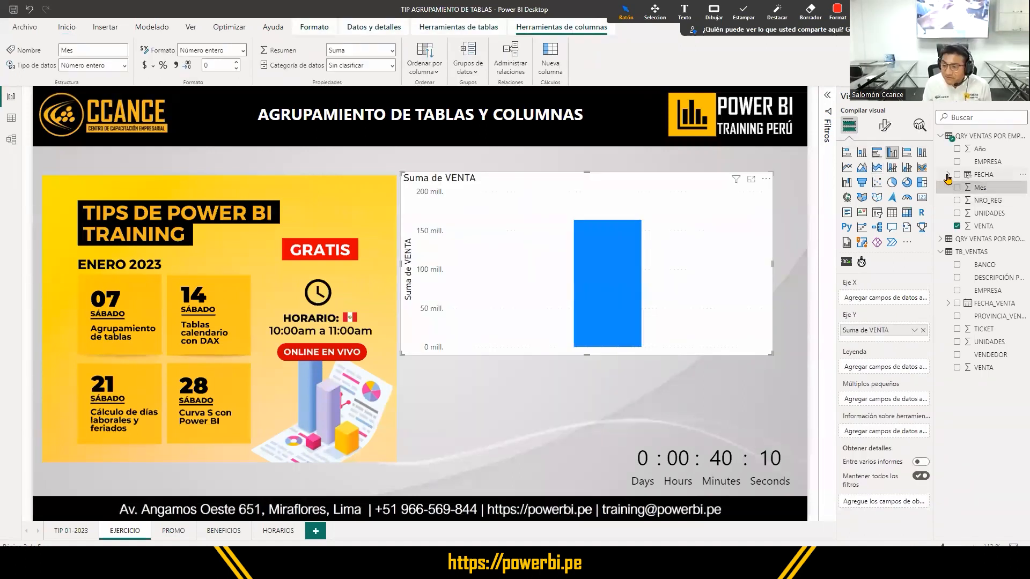
left_click(948, 175)
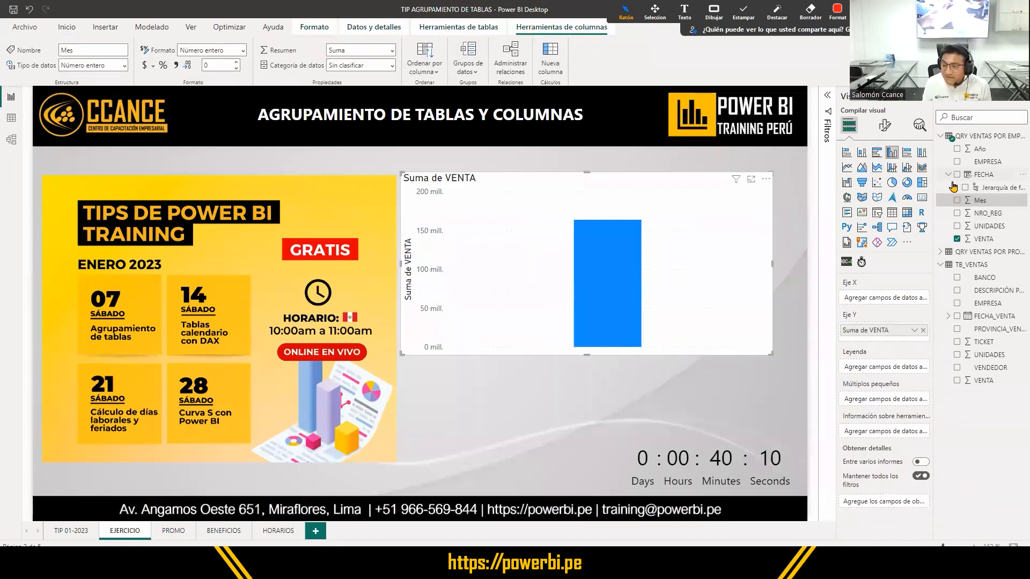
left_click(956, 188)
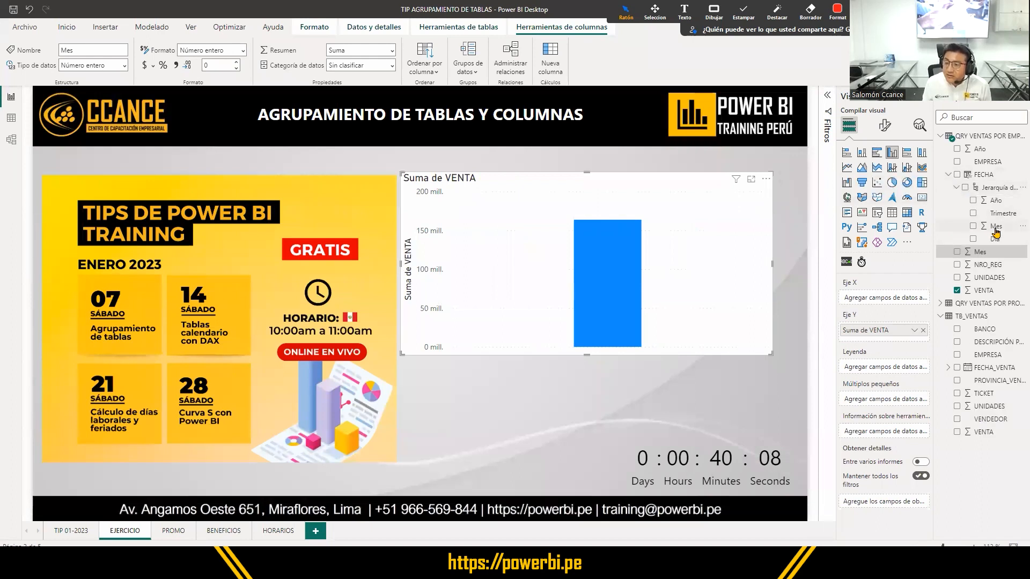
left_click_drag(991, 200, 913, 301)
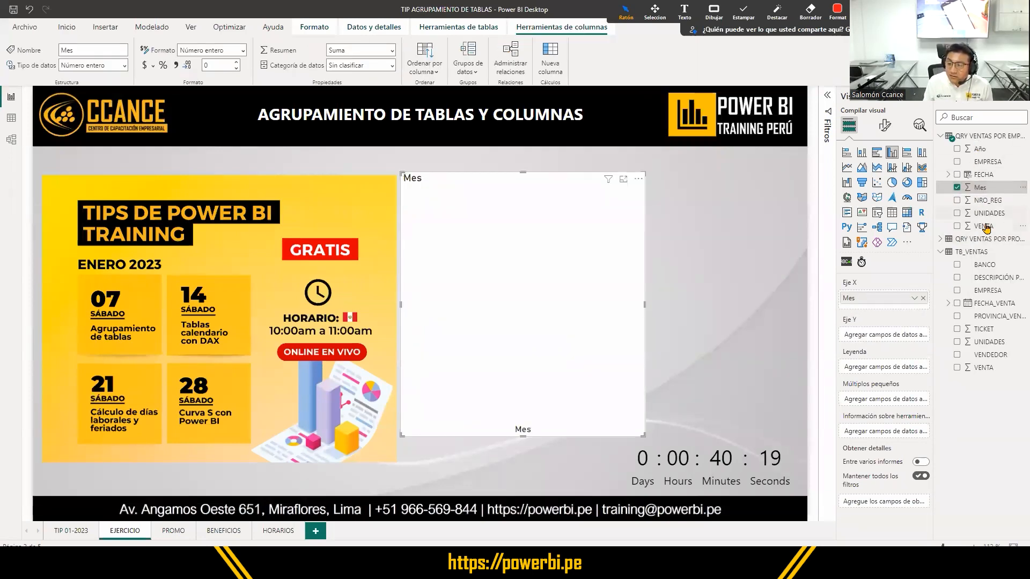
left_click_drag(985, 225, 885, 335)
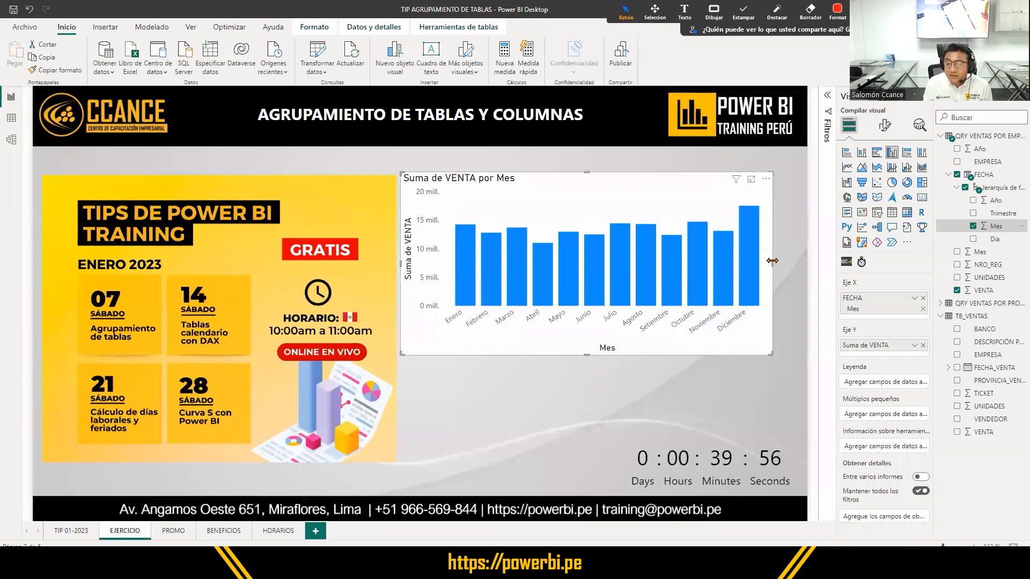
- Widen the VENTA por Mes column chart slightly and turn on its data labels
left_click_drag(799, 267, 805, 263)
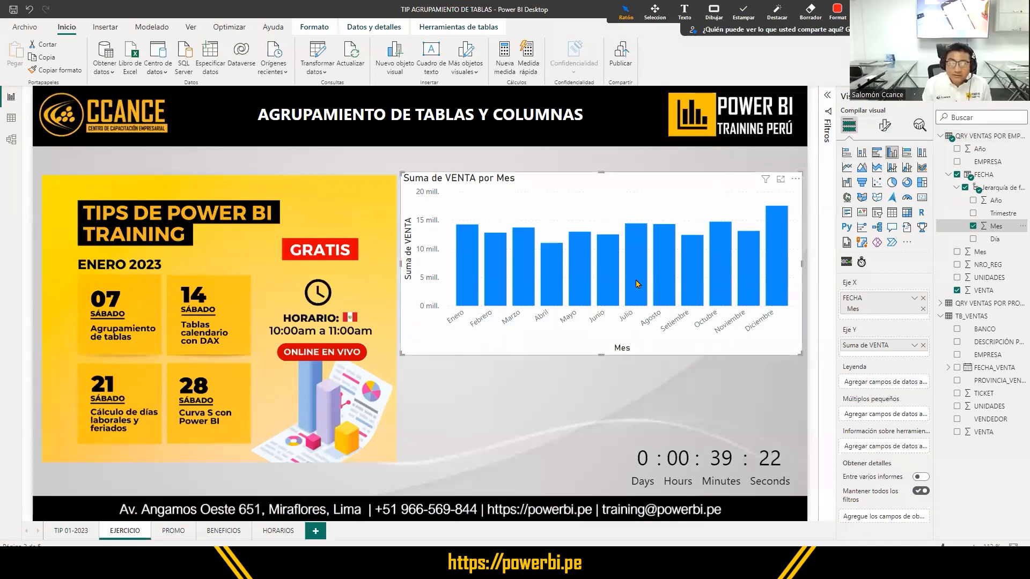
left_click(883, 129)
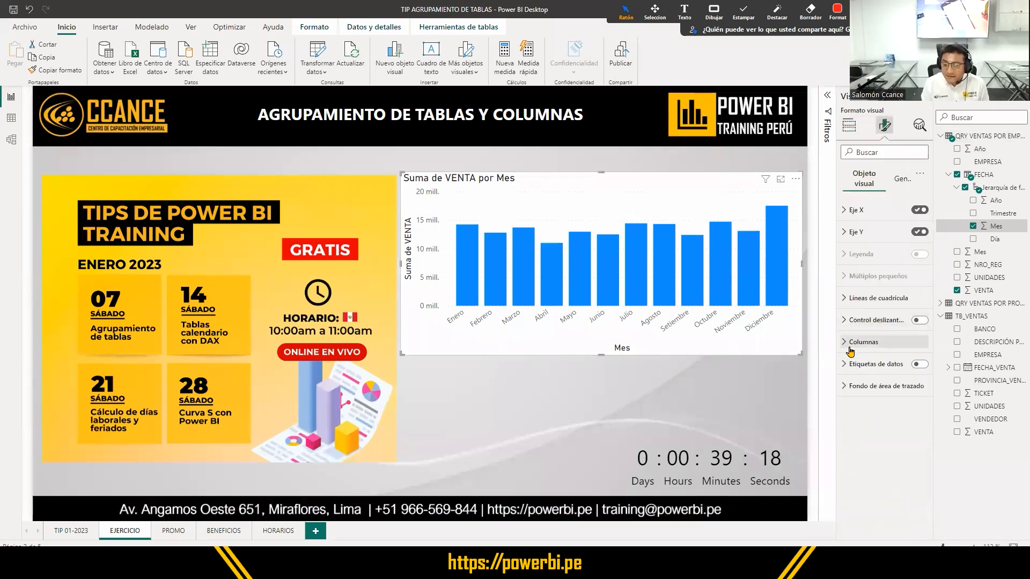
left_click(920, 366)
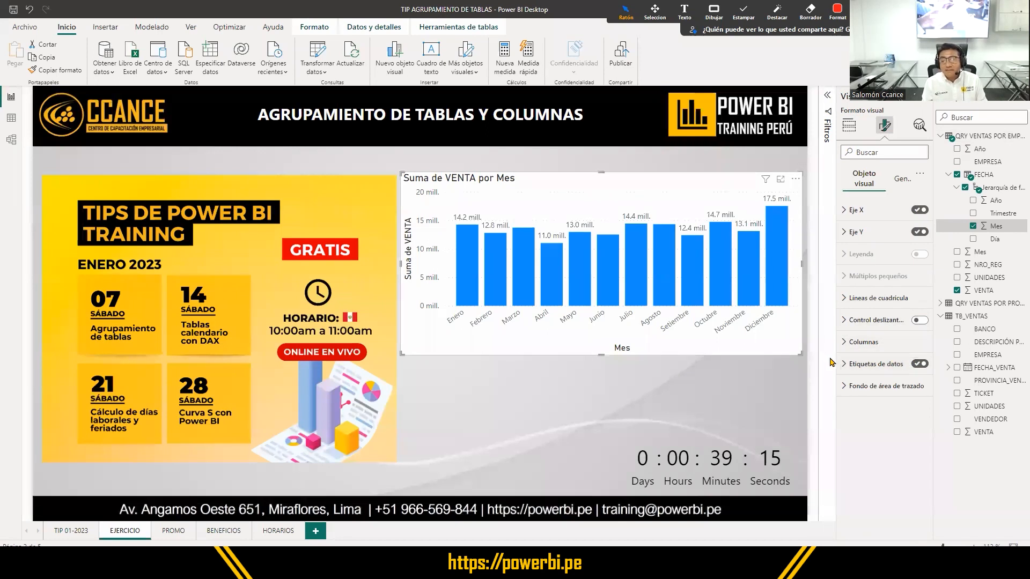
- Try the chart as a line chart, then convert it to a clustered bar chart and make it narrower and taller
left_click(849, 125)
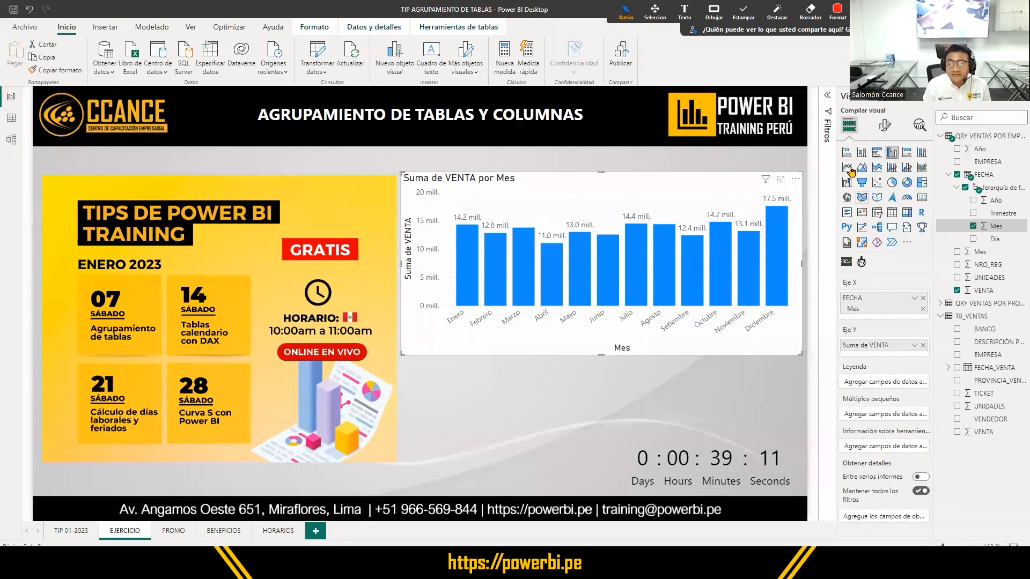
left_click(847, 168)
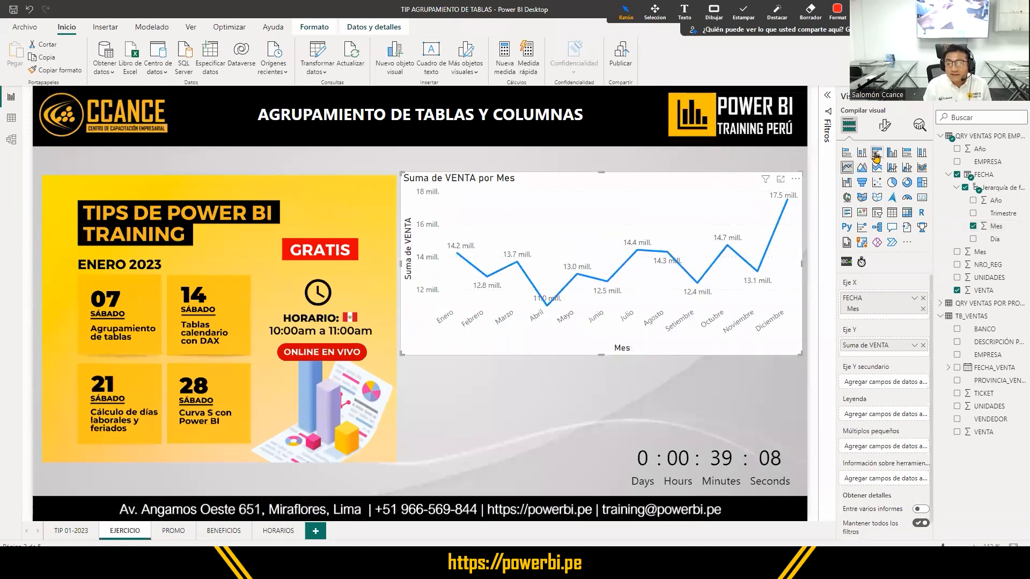
left_click(877, 153)
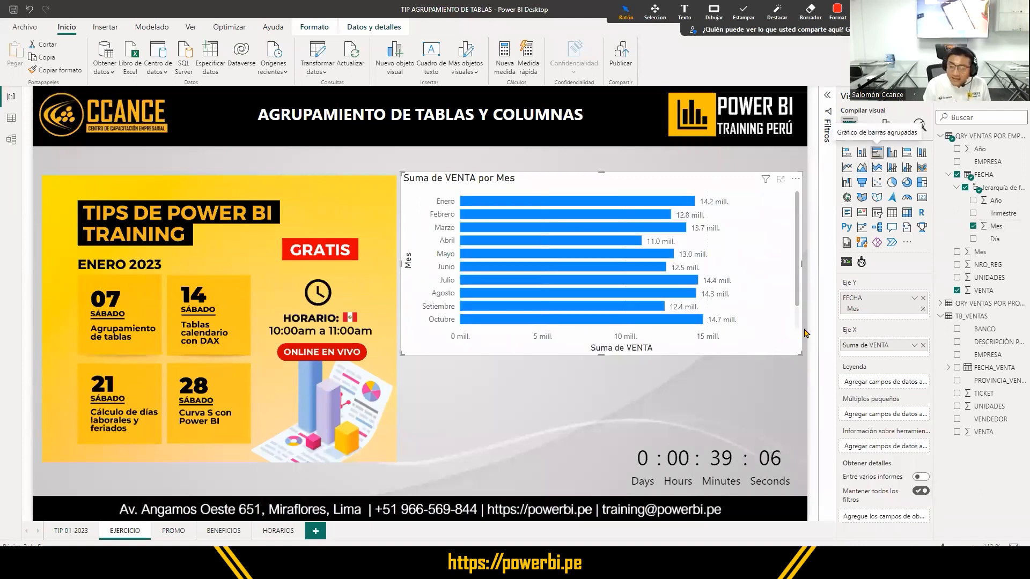
left_click_drag(800, 354, 591, 429)
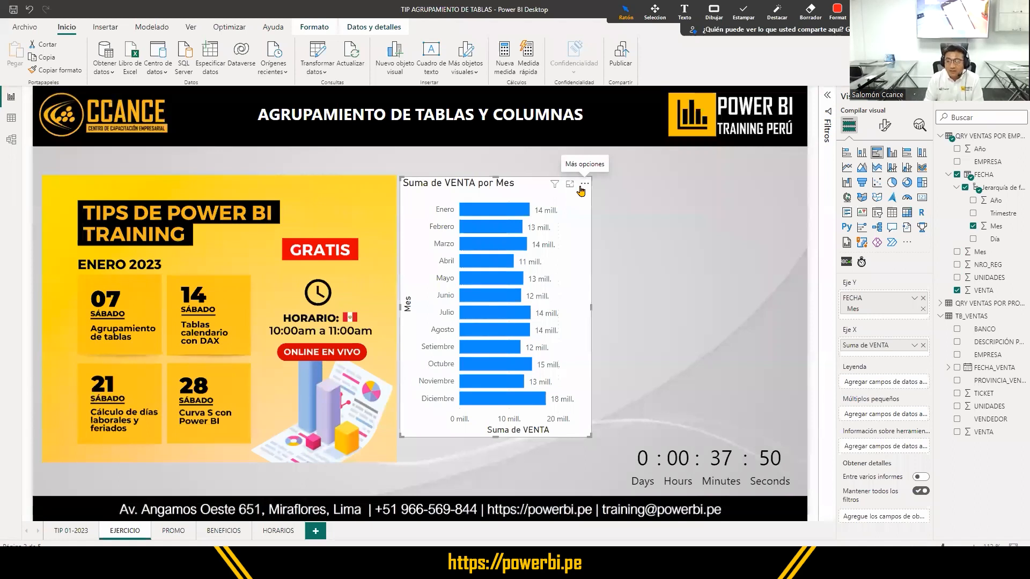
- Collapse the QRY VENTAS POR EMPRESA fields in the report and switch to the table data view
left_click(968, 319)
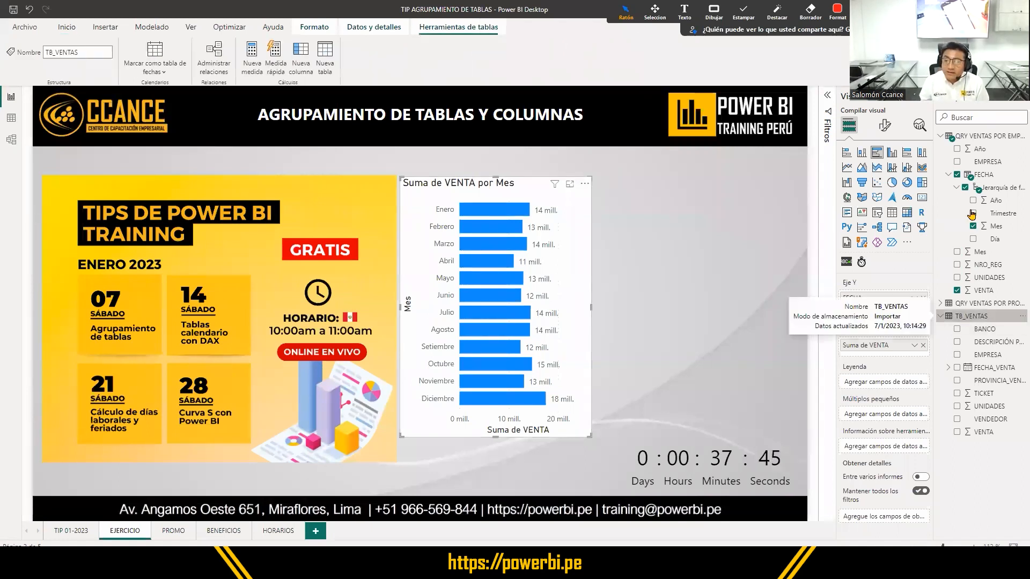
left_click(939, 137)
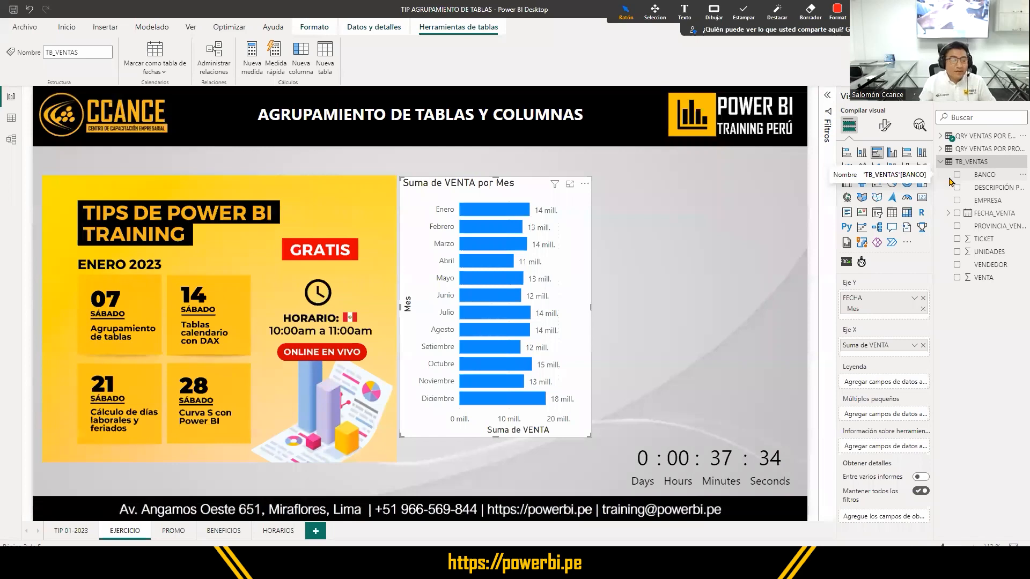
left_click(9, 122)
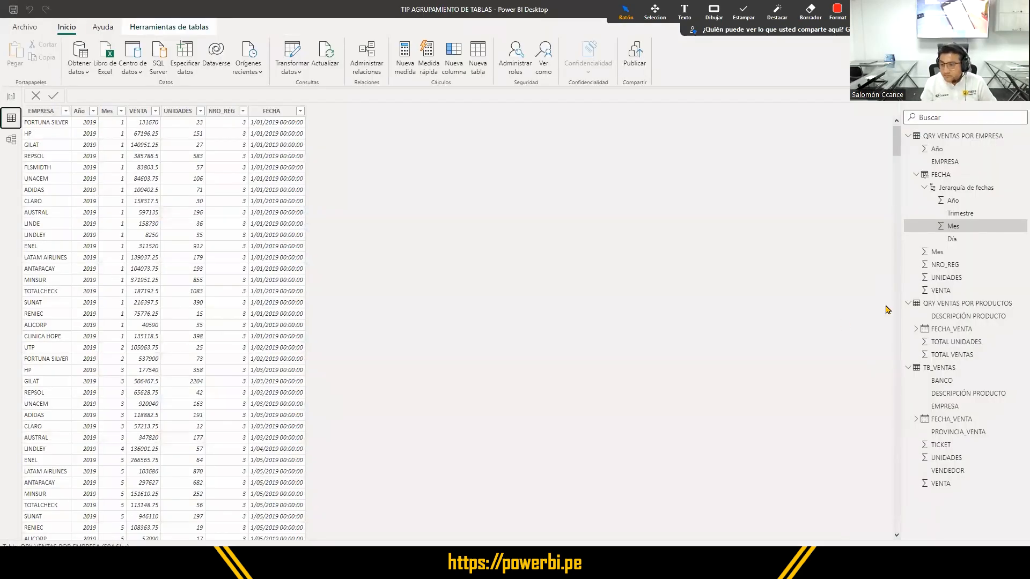
- Display the TB_VENTAS data and collapse the field lists of QRY VENTAS POR EMPRESA and QRY VENTAS POR PRODUCTOS
left_click(952, 368)
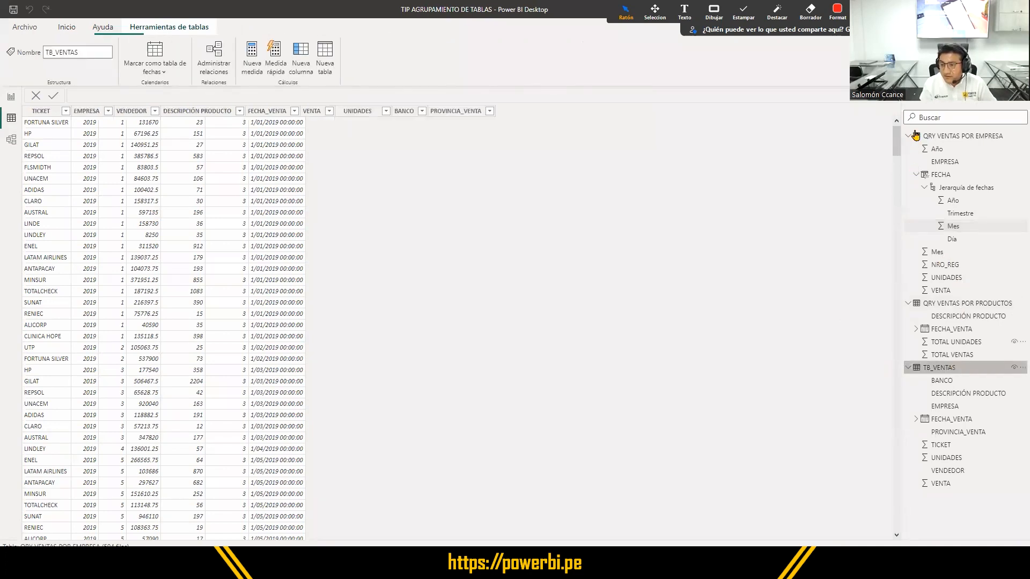
left_click(909, 136)
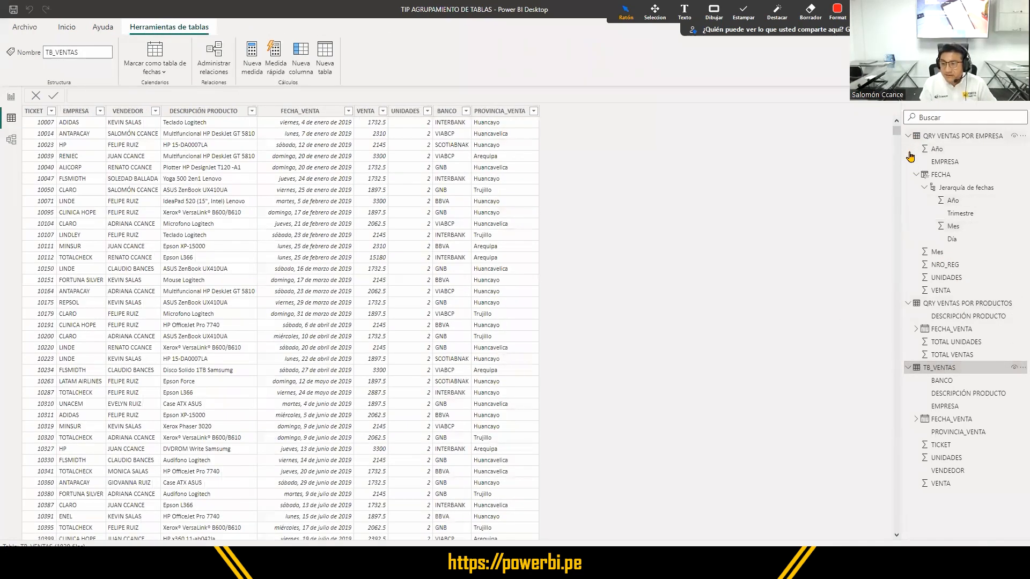
left_click(908, 148)
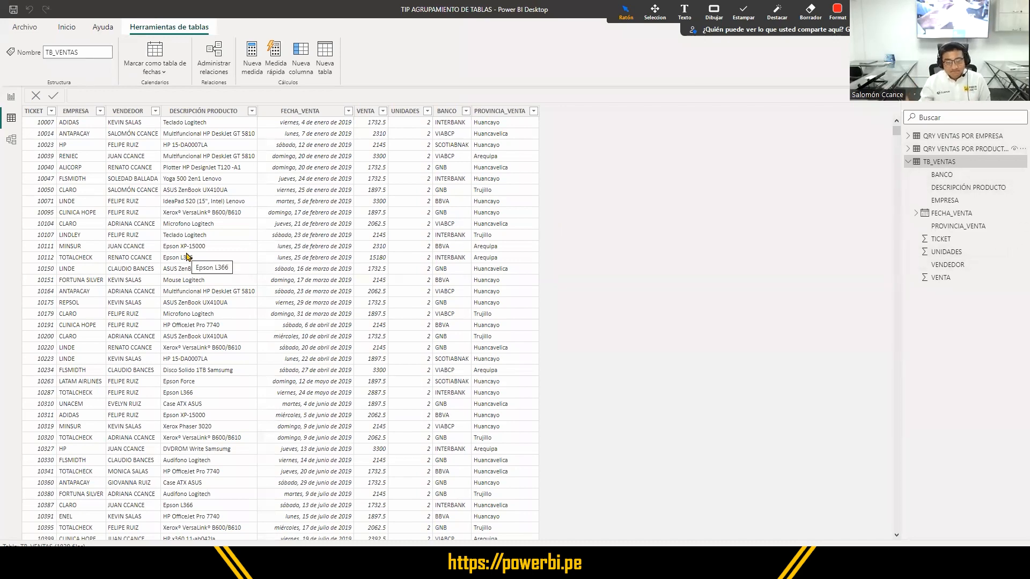
- Examine the PROVINCIA_VENTA, BANCO, VENTA and FECHA_VENTA columns of TB_VENTAS one after another
left_click(494, 114)
left_click(452, 112)
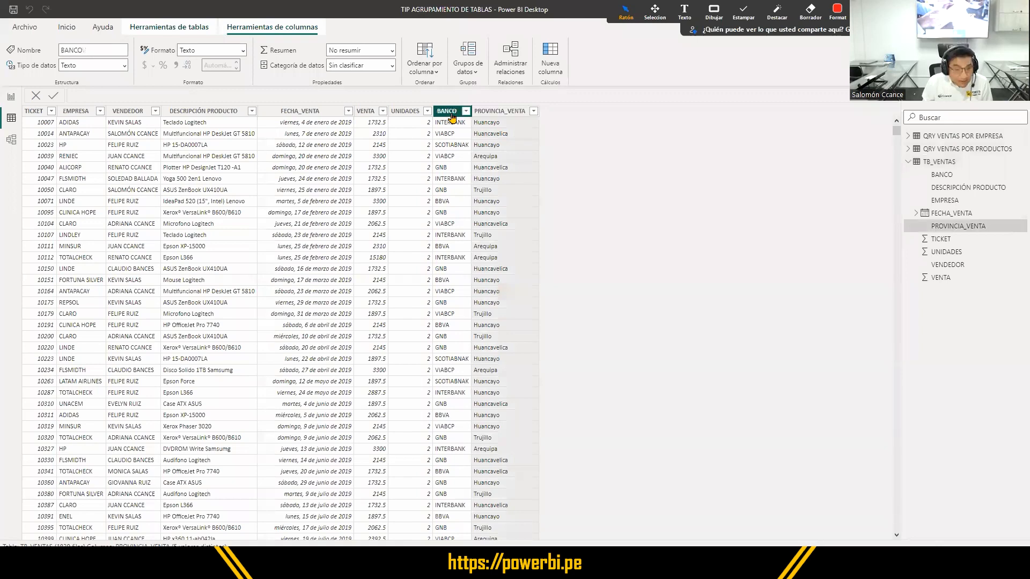
left_click(367, 112)
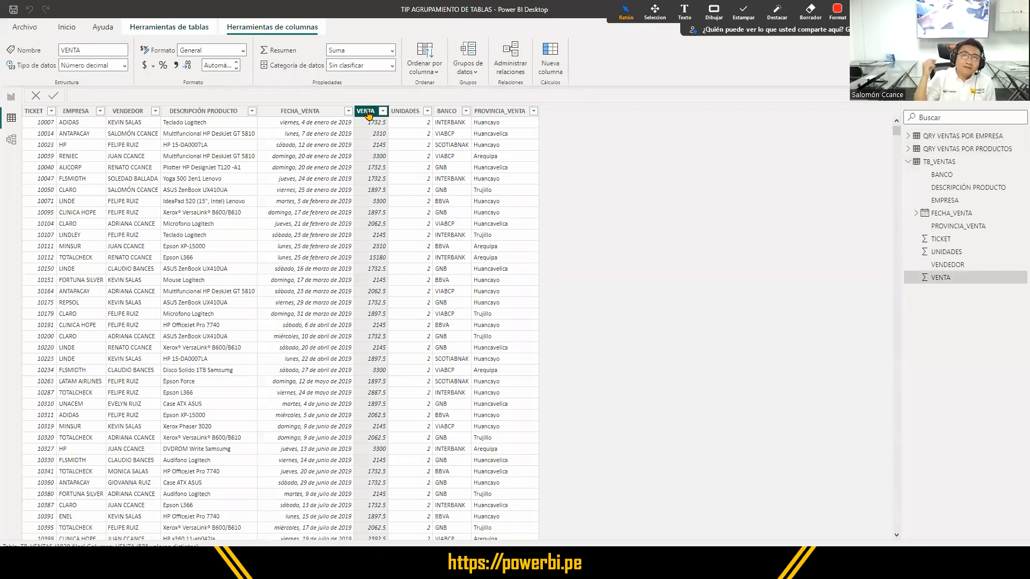
left_click(318, 111)
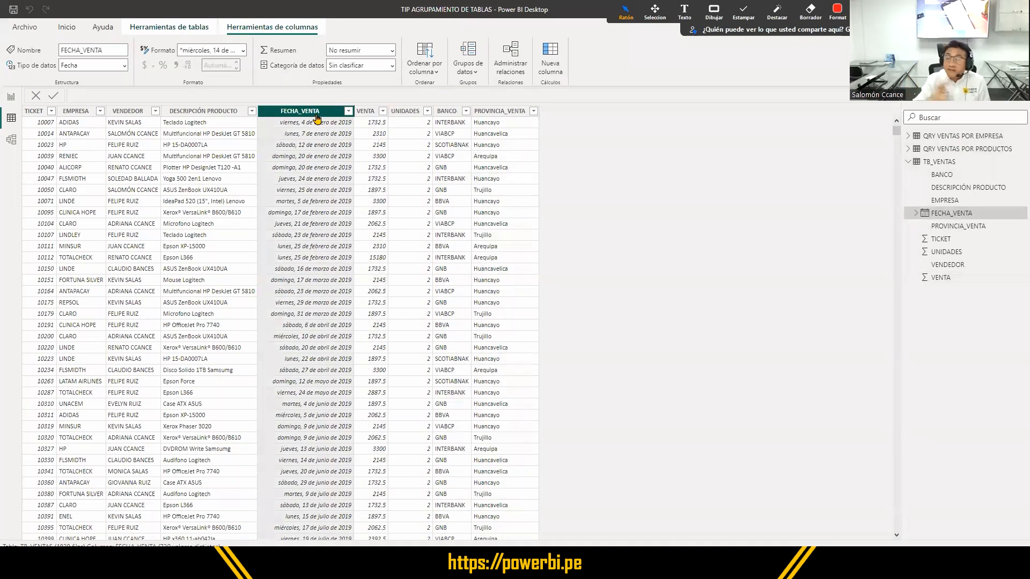
- Look through the dates offered in the FECHA_VENTA column's filter list and close it without applying a filter
left_click(349, 111)
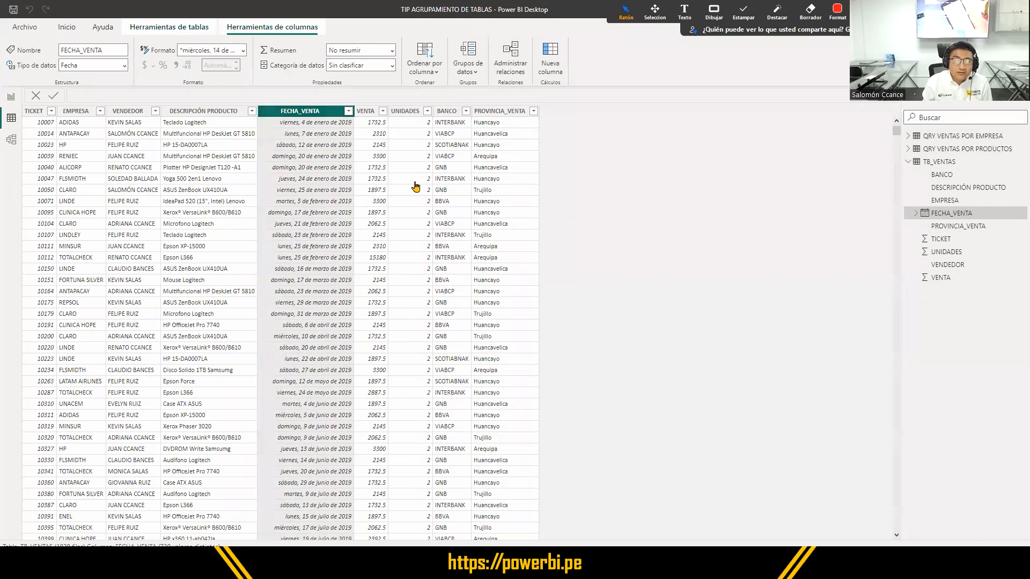
scroll(495, 279, "down", 8)
scroll(497, 255, "down", 5)
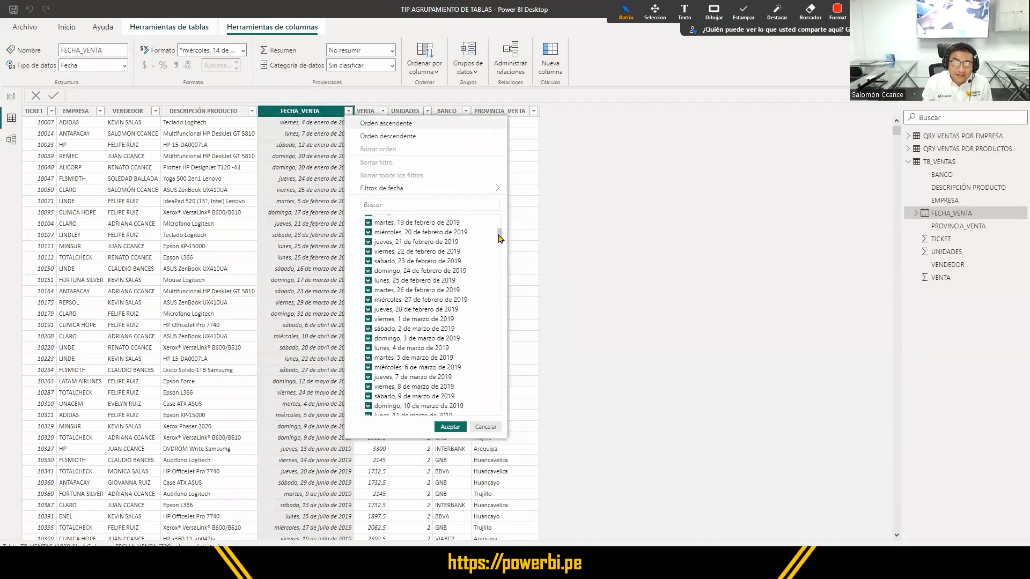
left_click_drag(505, 445, 502, 436)
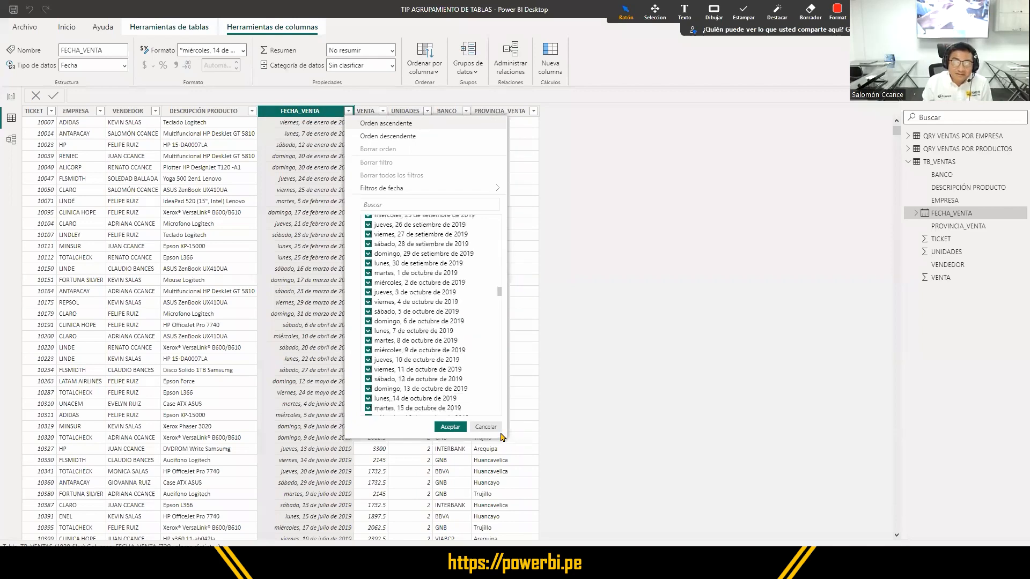
left_click(493, 429)
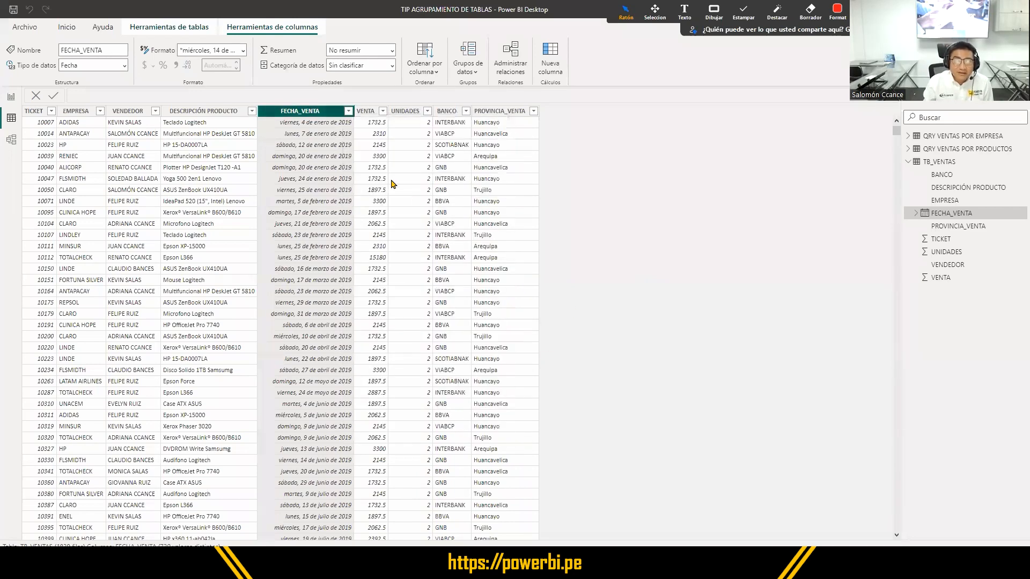
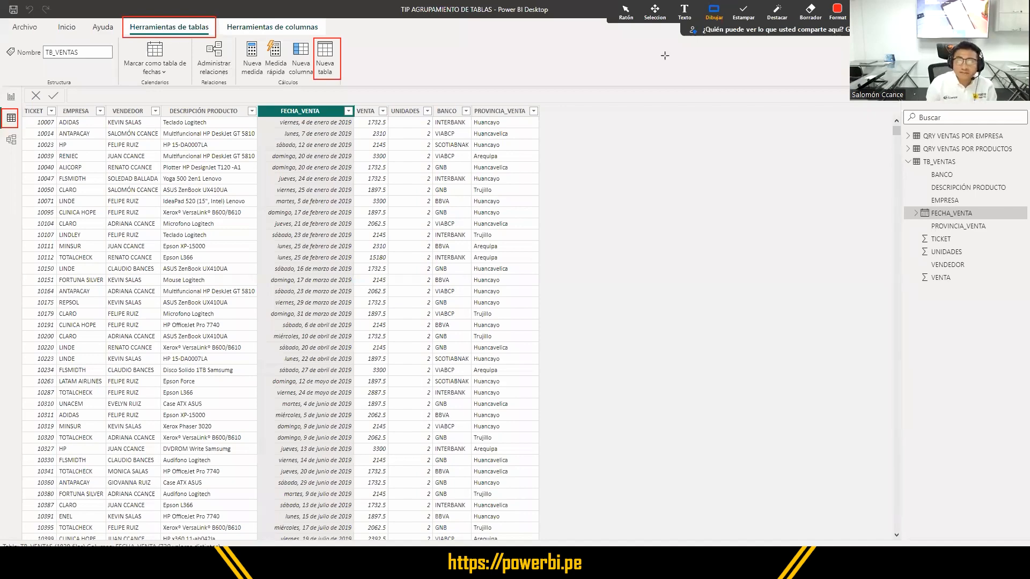
- Create a new calculated table and name it DAX RESUMEN in its formula
left_click(626, 12)
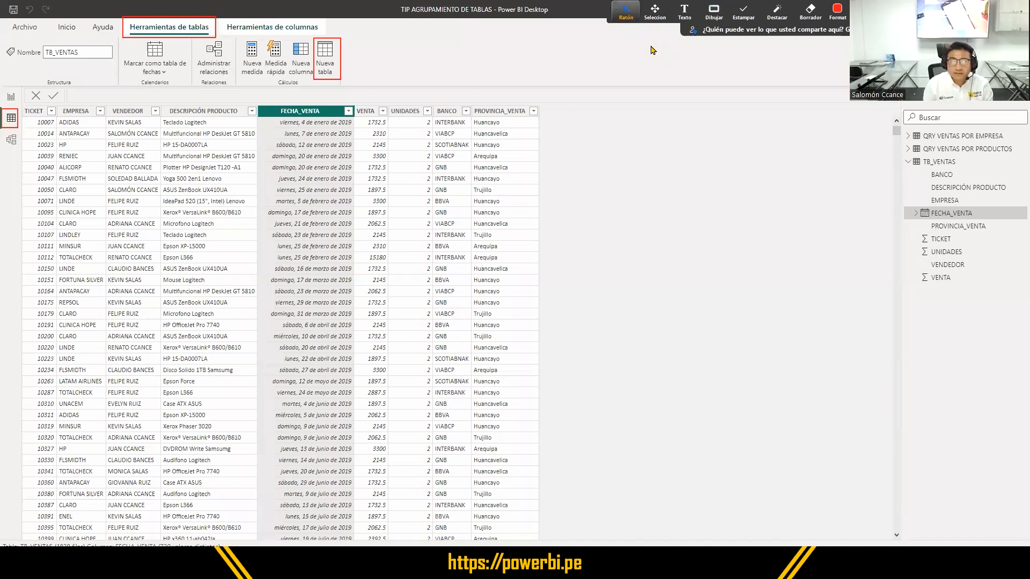
left_click(326, 63)
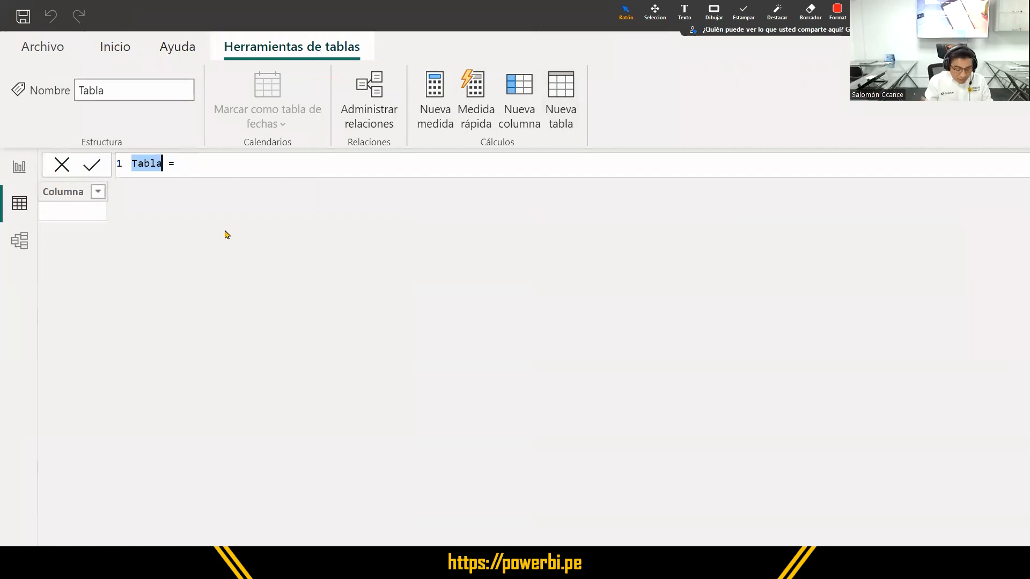
type("DA")
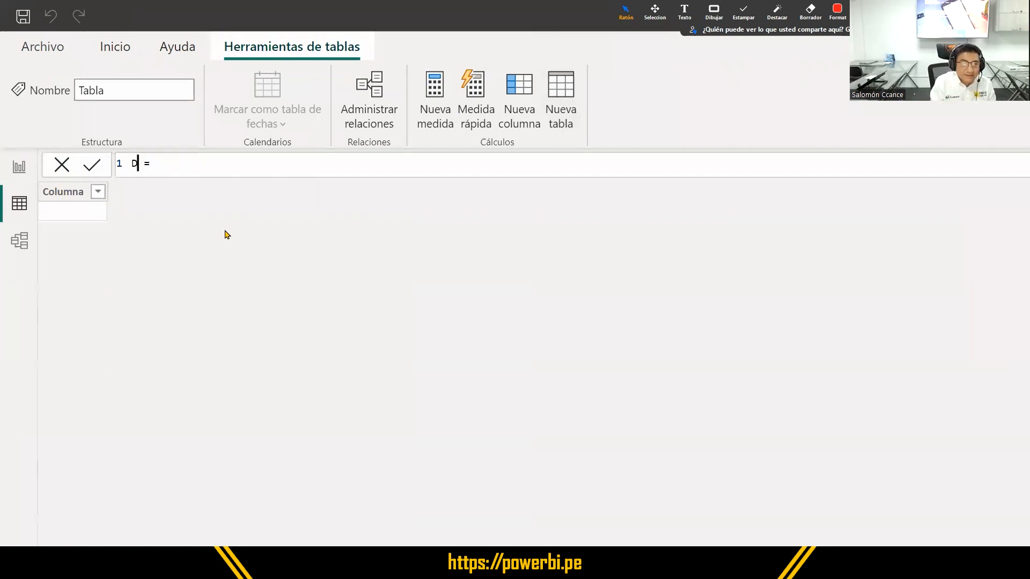
type("X ")
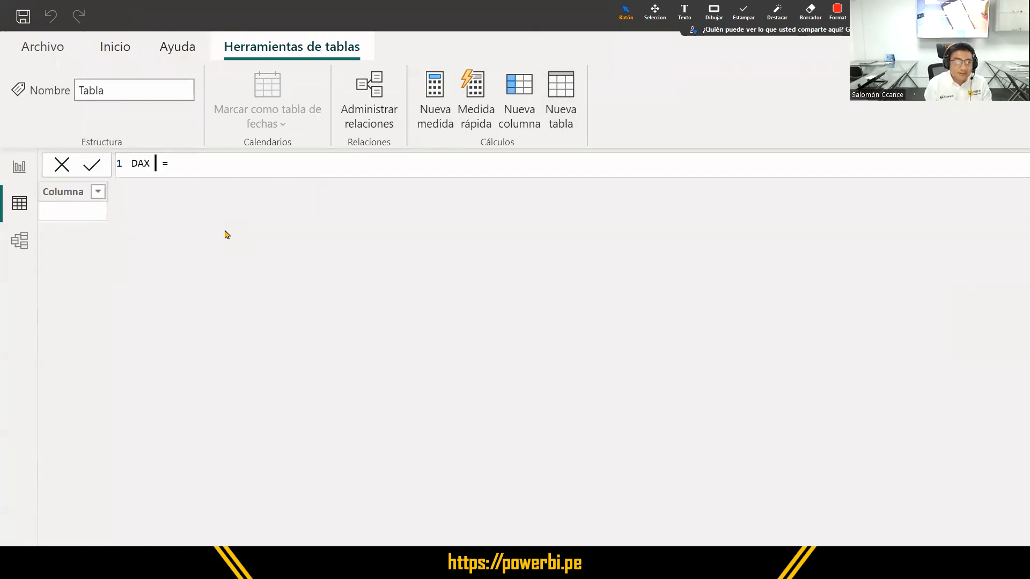
type("RESUMEN")
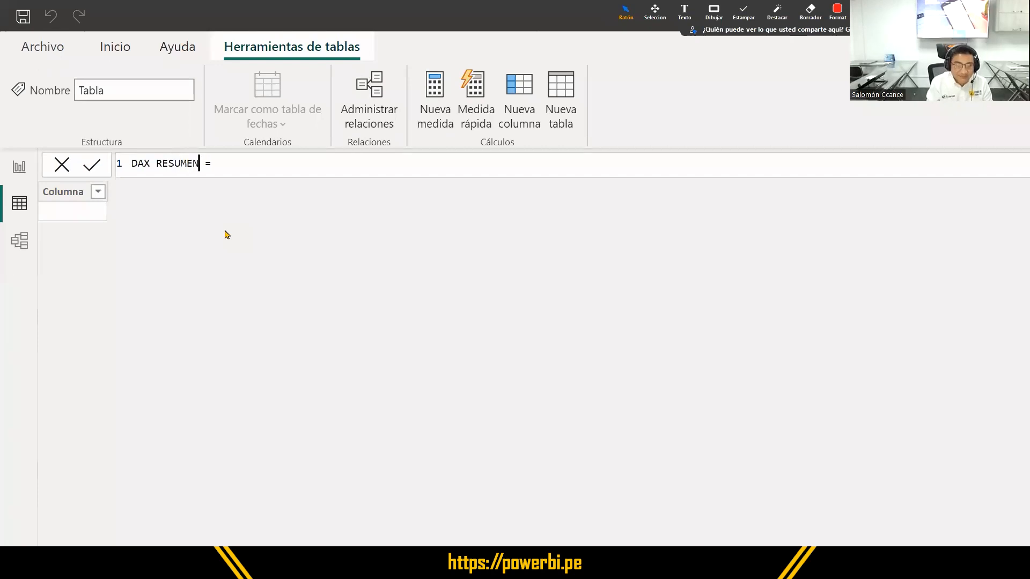
key("Right")
key("Right")
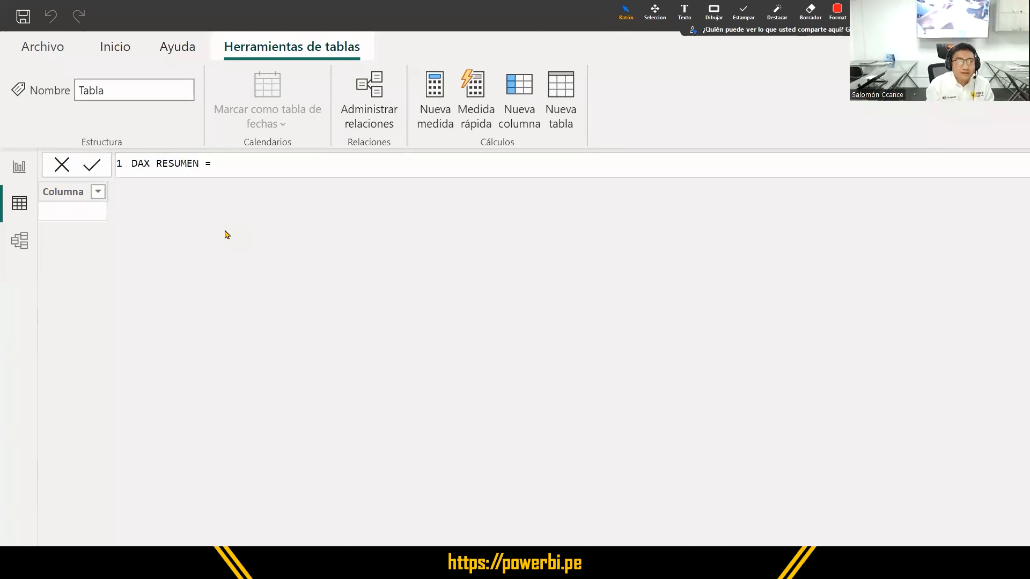
- Replace the space in the new table's name with an underscore so it reads DAX_RESUMEN
key("Left")
key("Left")
key("Left")
key("Left")
key("Left")
key("Left")
key("Left")
key("Left")
key("Left")
key("Left")
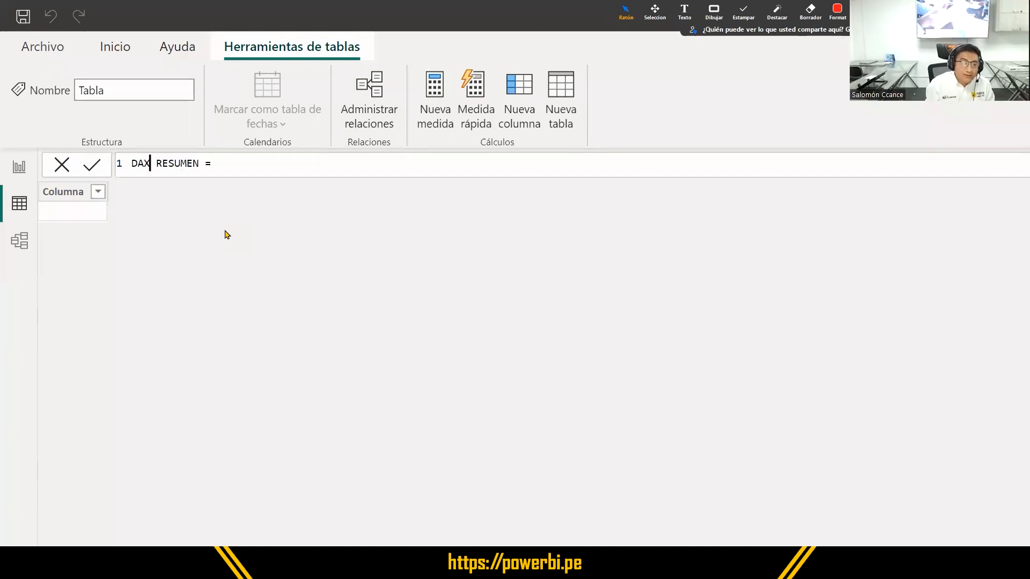
key("shift+Right")
type("_")
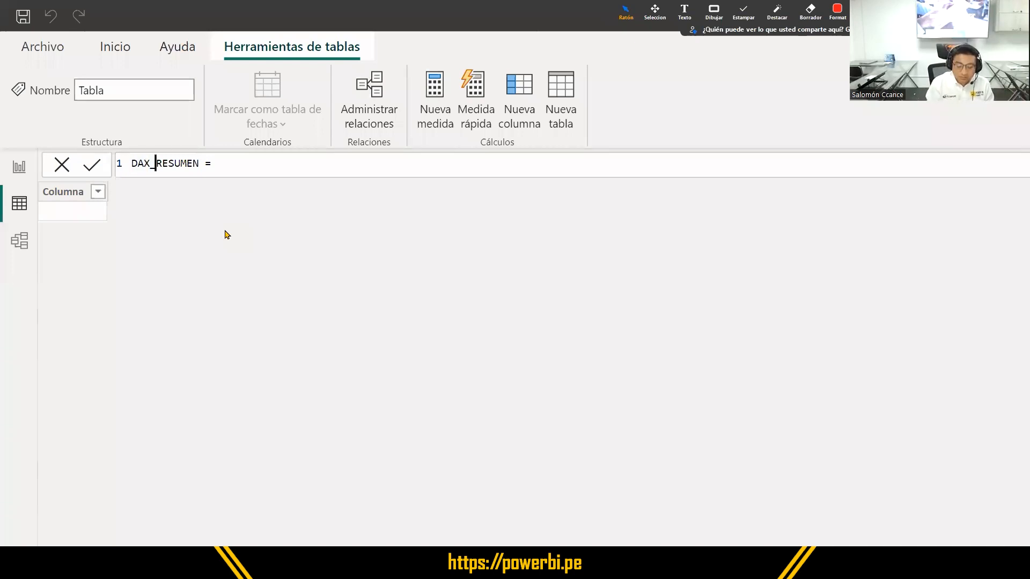
key("BackSpace")
key("BackSpace")
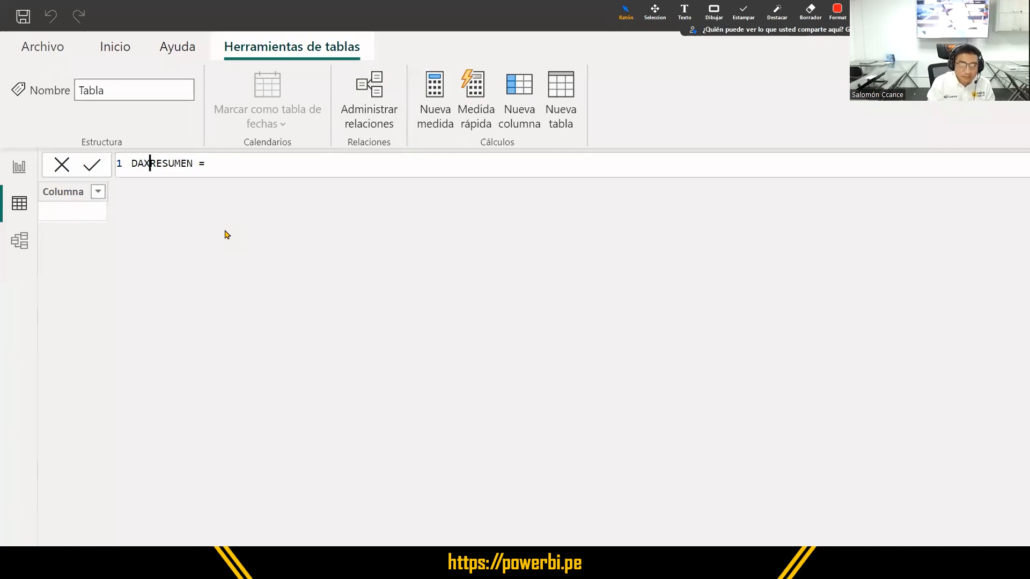
type("_")
key("Right")
key("Right")
key("Right")
key("Right")
key("Right")
key("Right")
key("Right")
key("Right")
key("Right")
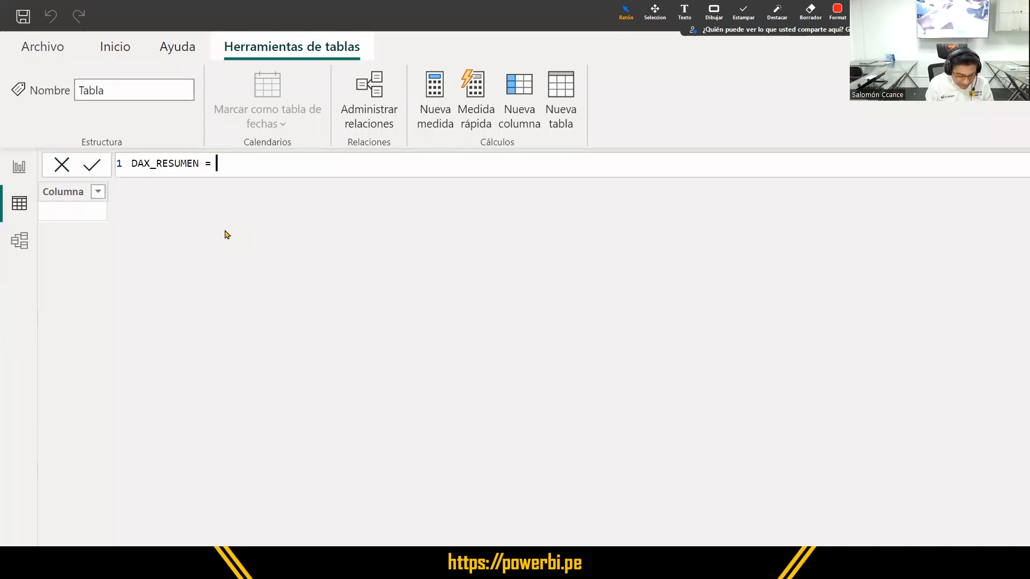
- Begin the DAX_RESUMEN definition on a second line with the SUMMARIZECOLUMNS function
key("shift+Return")
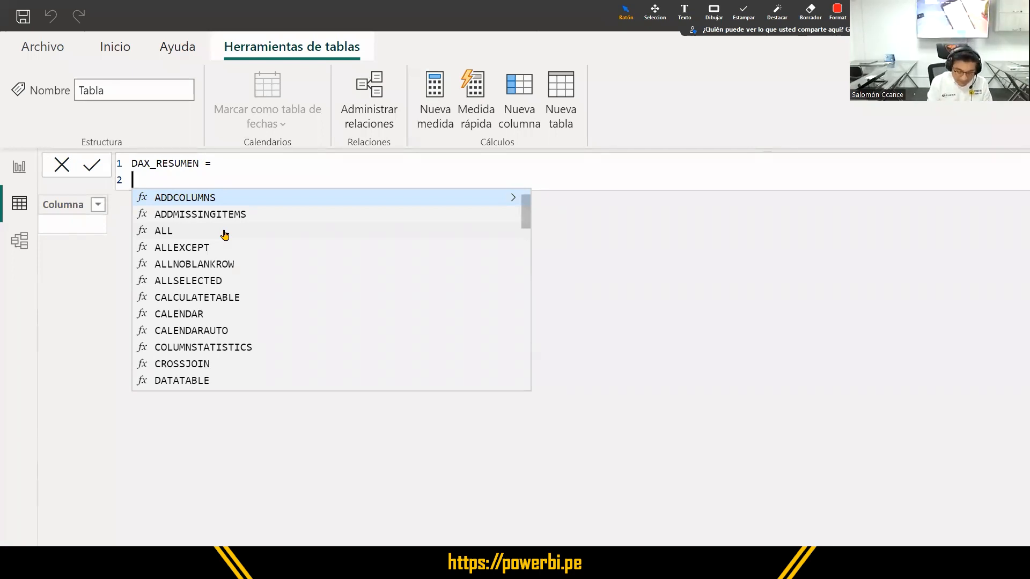
type("SUMMA")
key("Down")
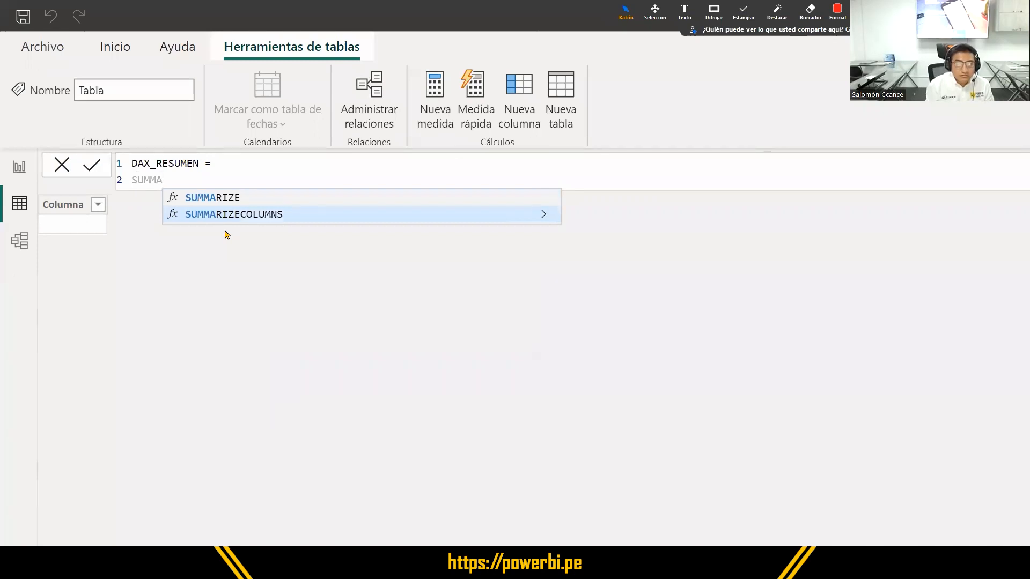
key("Tab")
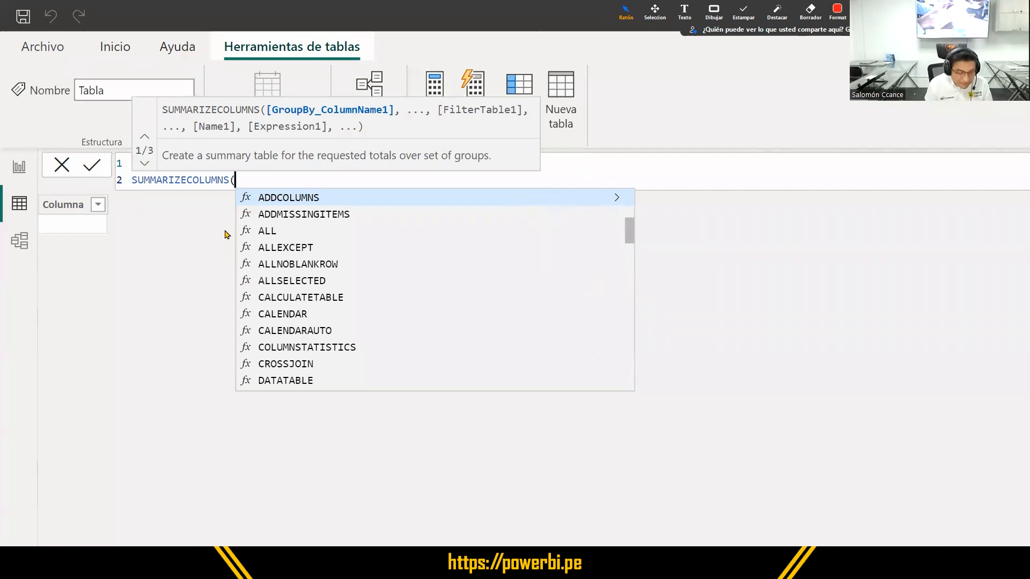
- Add TB_VENTAS[PROVINCIA_VENTA] and TB_VENTAS[BANCO] as the grouping columns of SUMMARIZECOLUMNS, each on its own line
key("shift+Return")
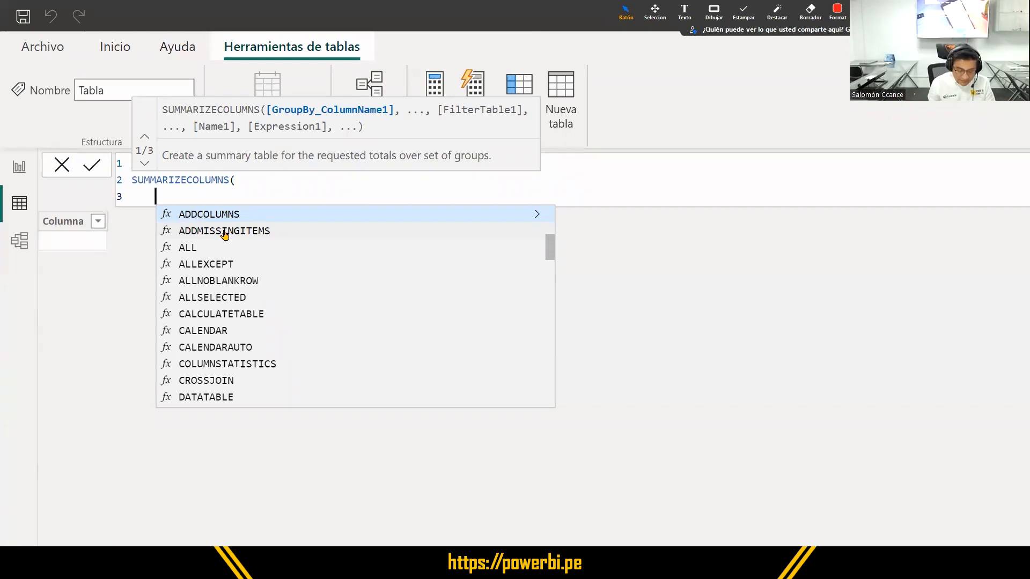
type("PROVI")
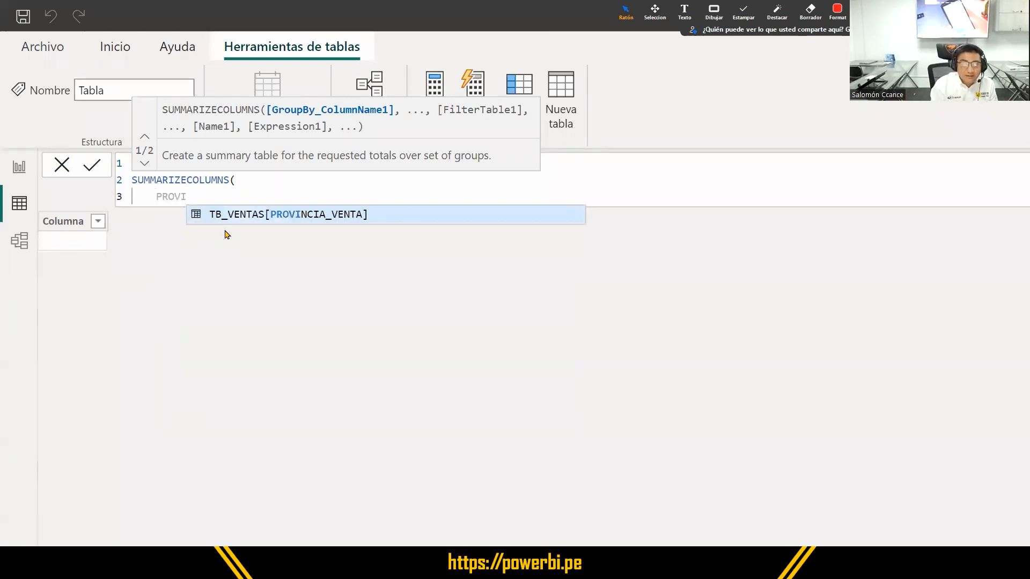
key("Tab")
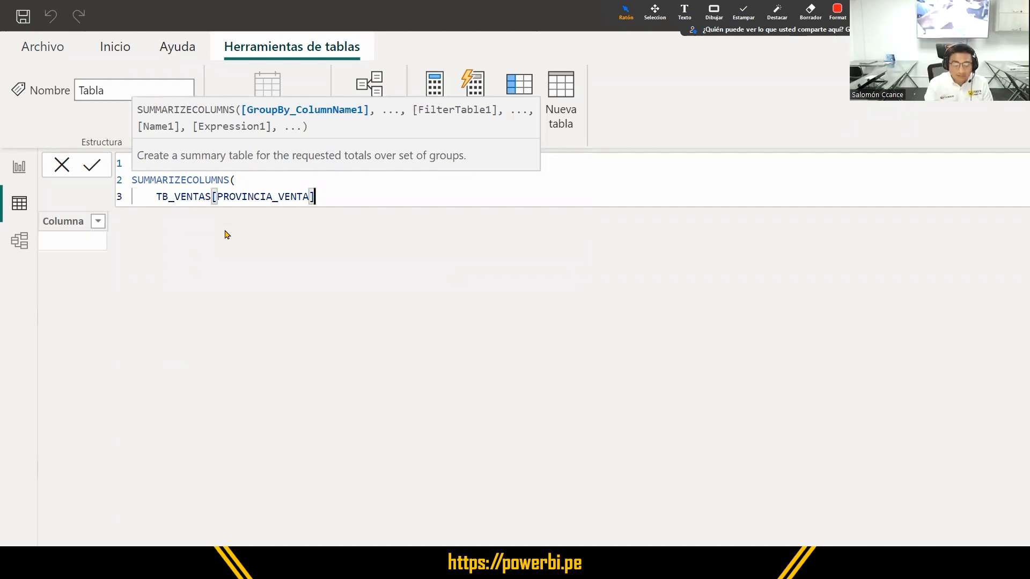
type(",")
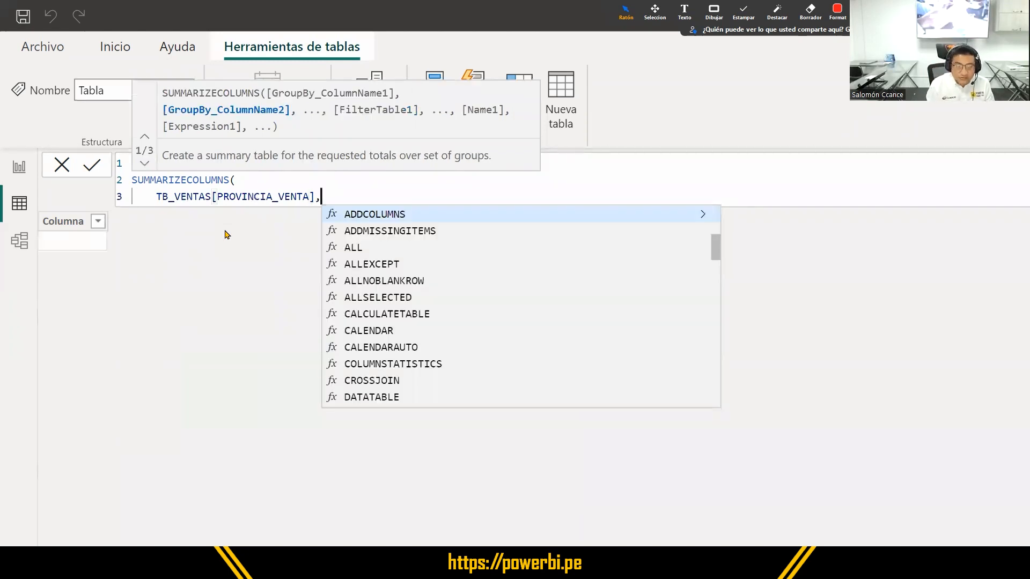
key("shift+Return")
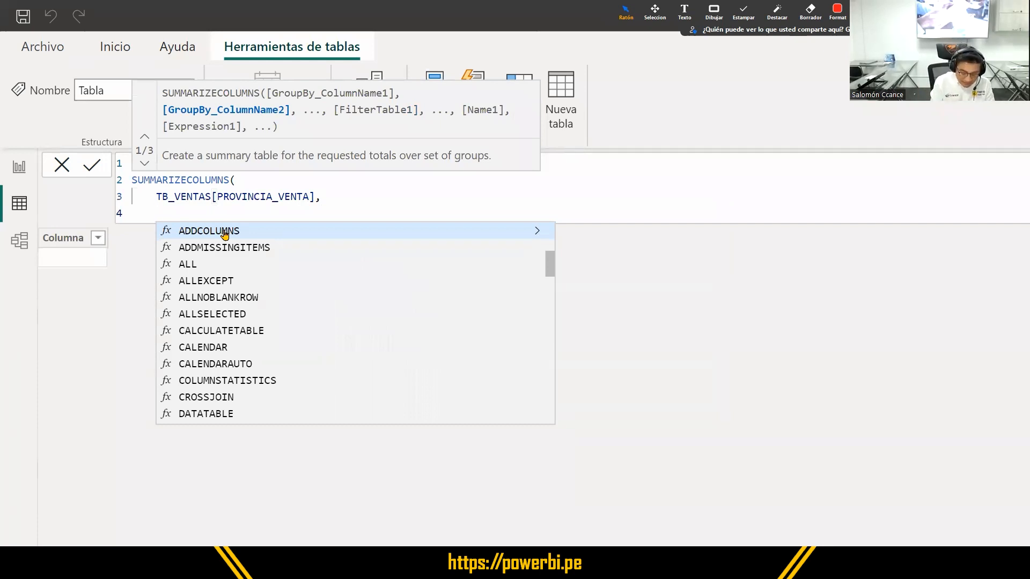
type("BANCO")
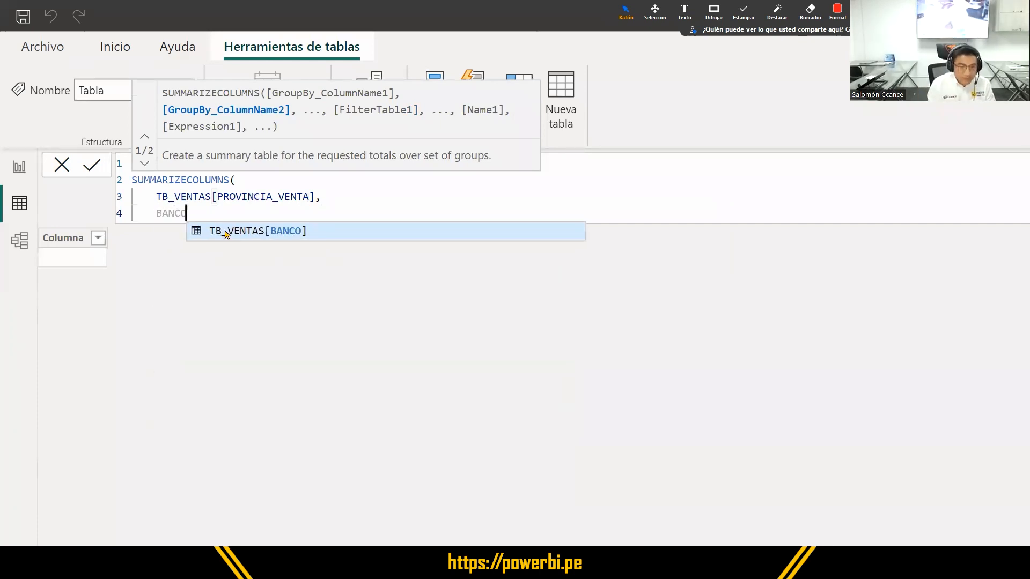
key("Tab")
type(",")
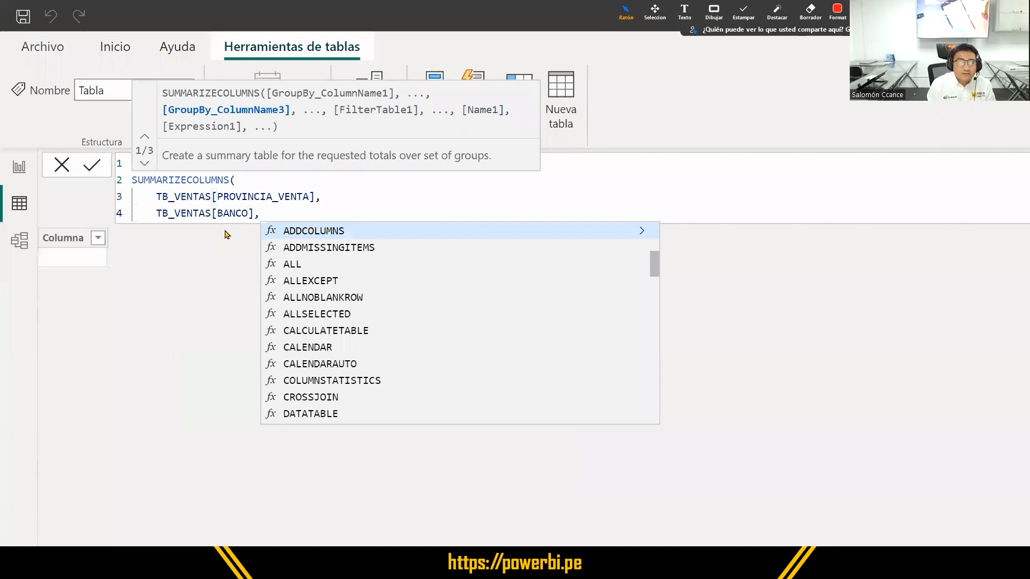
- Add a FILTER function on a new line of the formula with TB_VENTAS as its table
key("shift+Return")
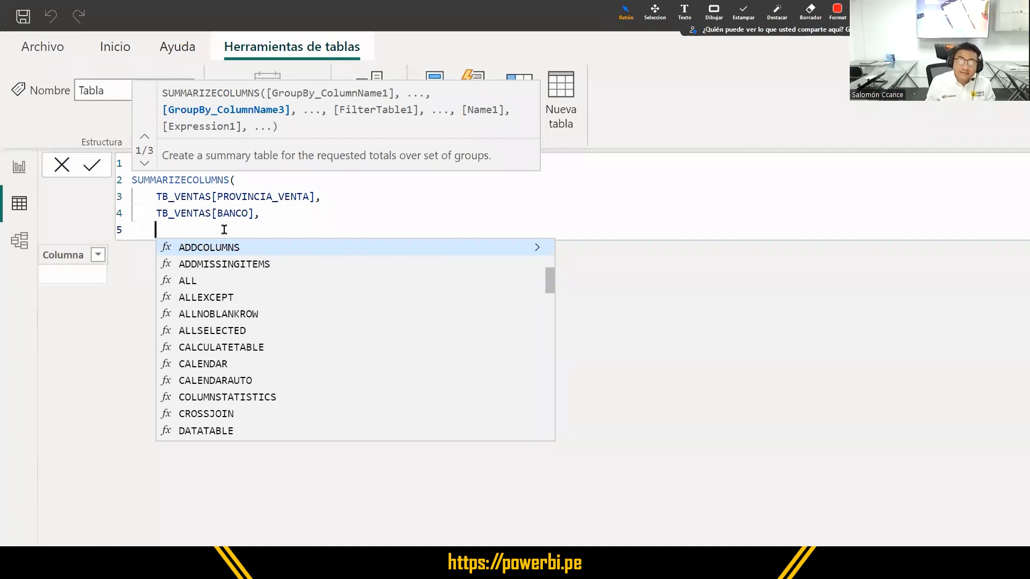
type("FILTER")
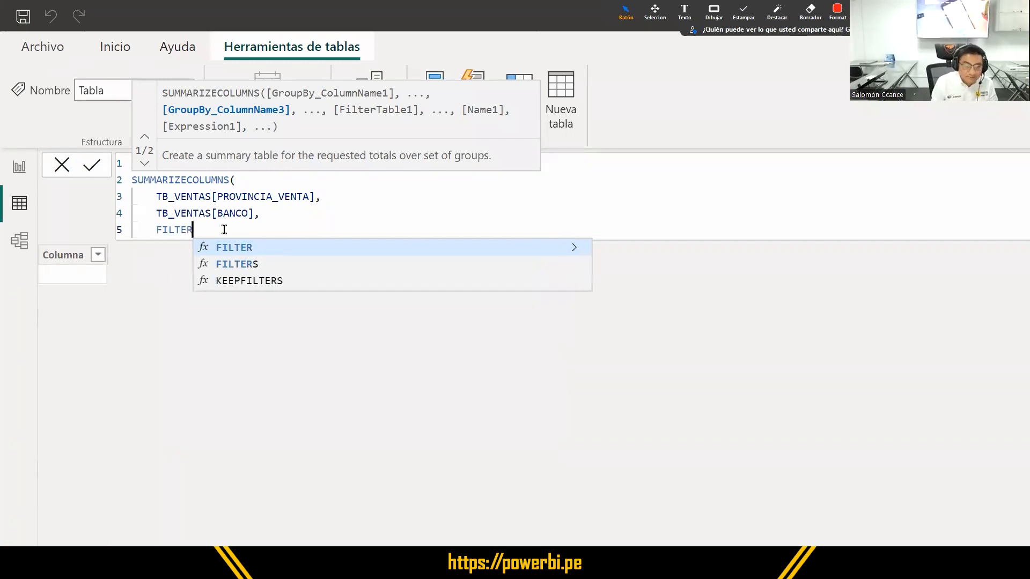
type("(")
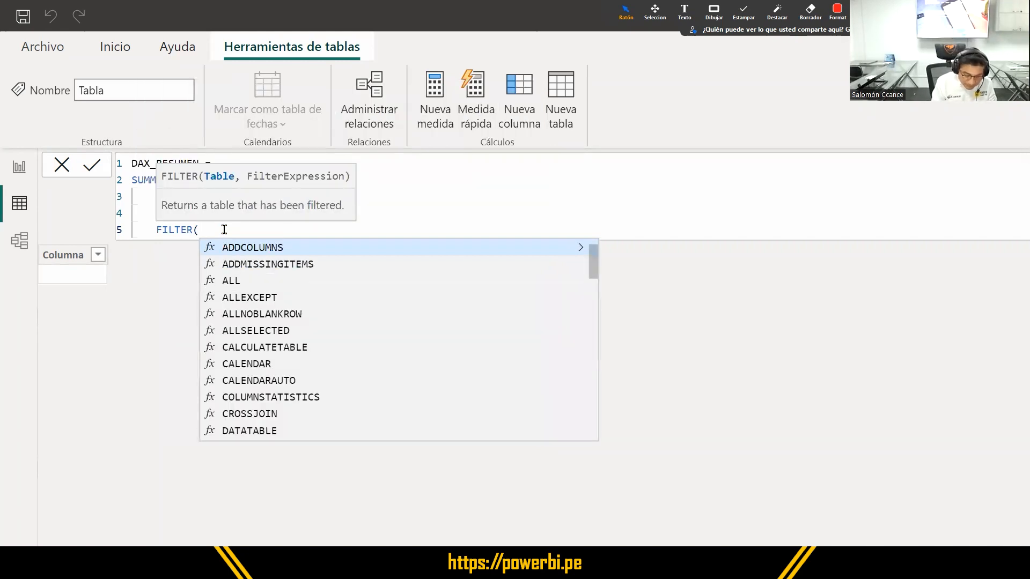
type("TB")
key("Tab")
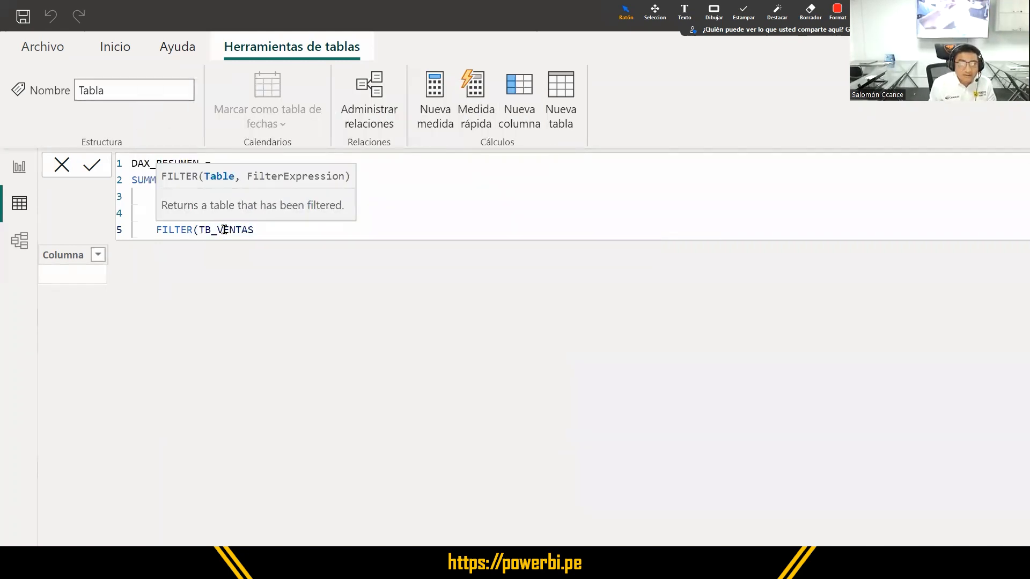
type(",")
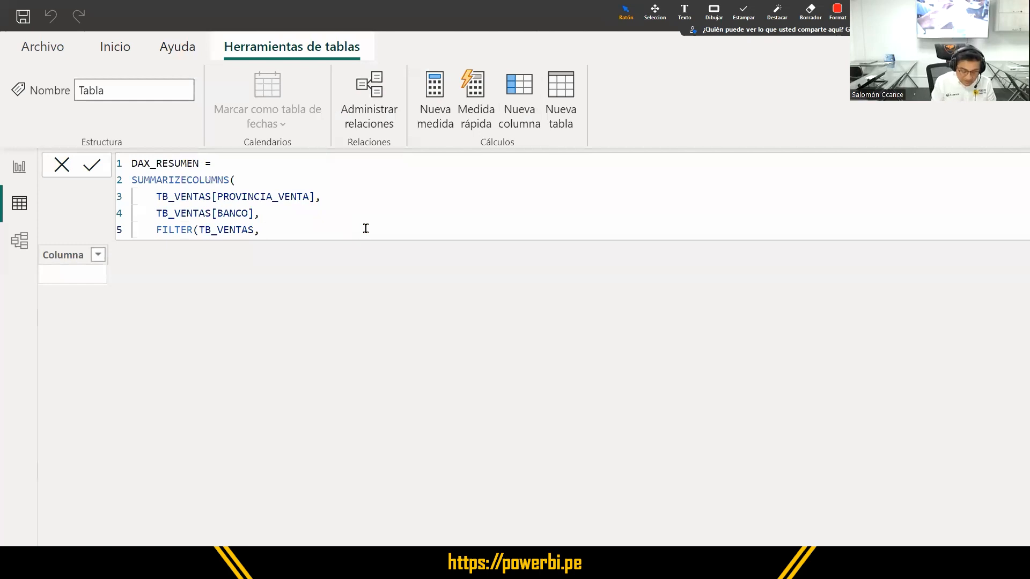
type(" YEAR(FECHA")
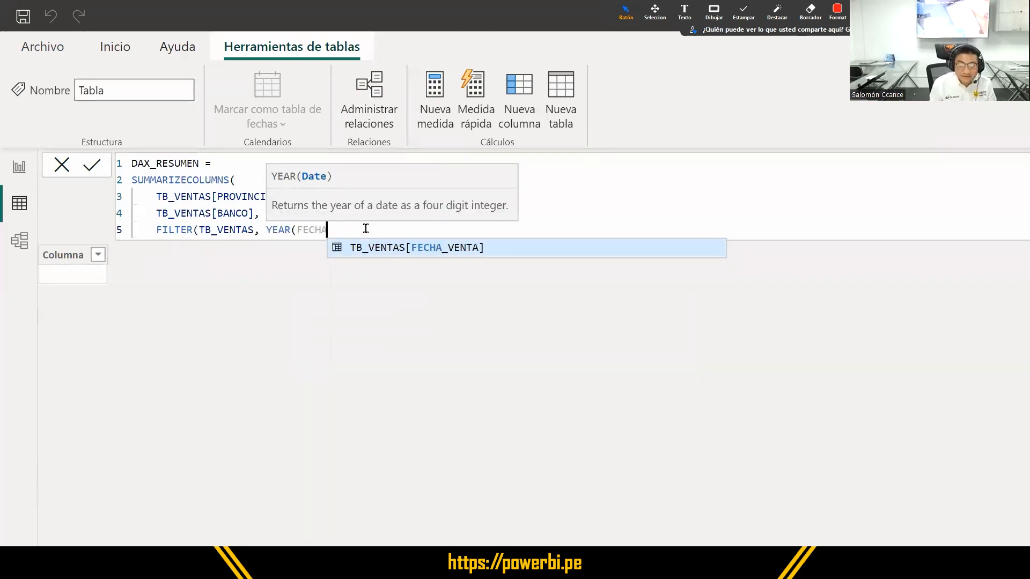
- Complete the filter with the condition YEAR(TB_VENTAS[FECHA_VENTA]) = 2020
key("Tab")
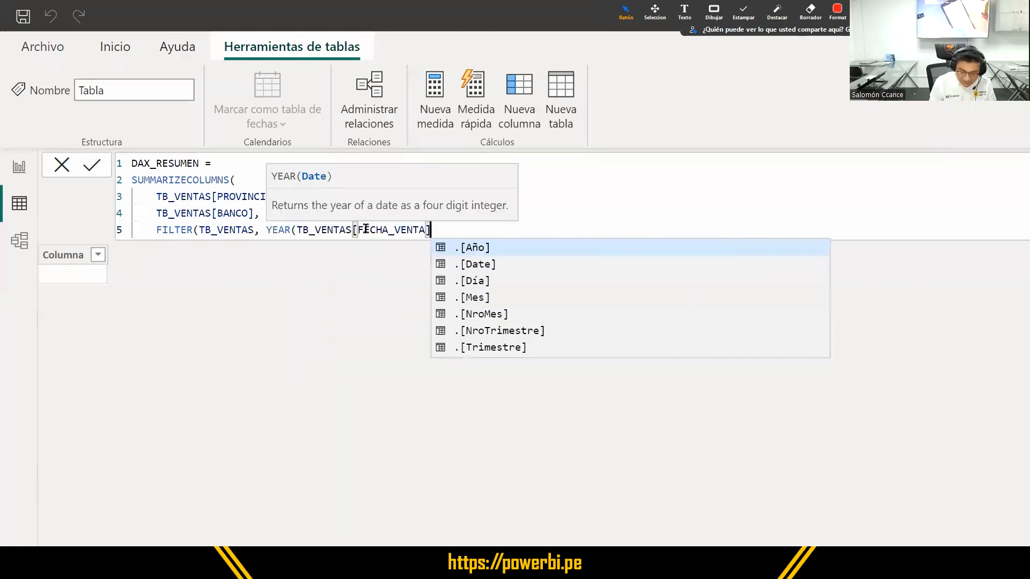
type(") =")
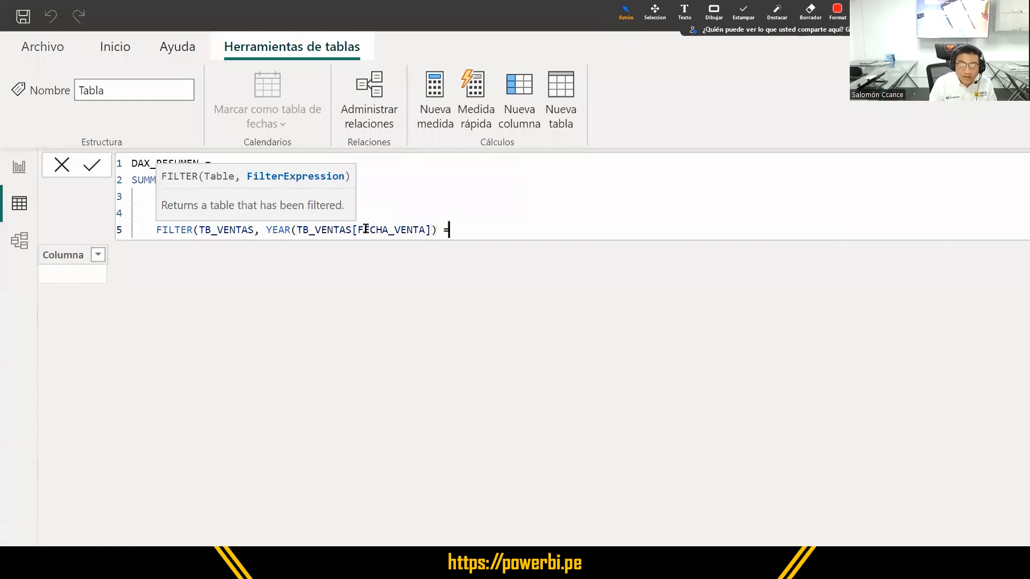
type(" 2020)")
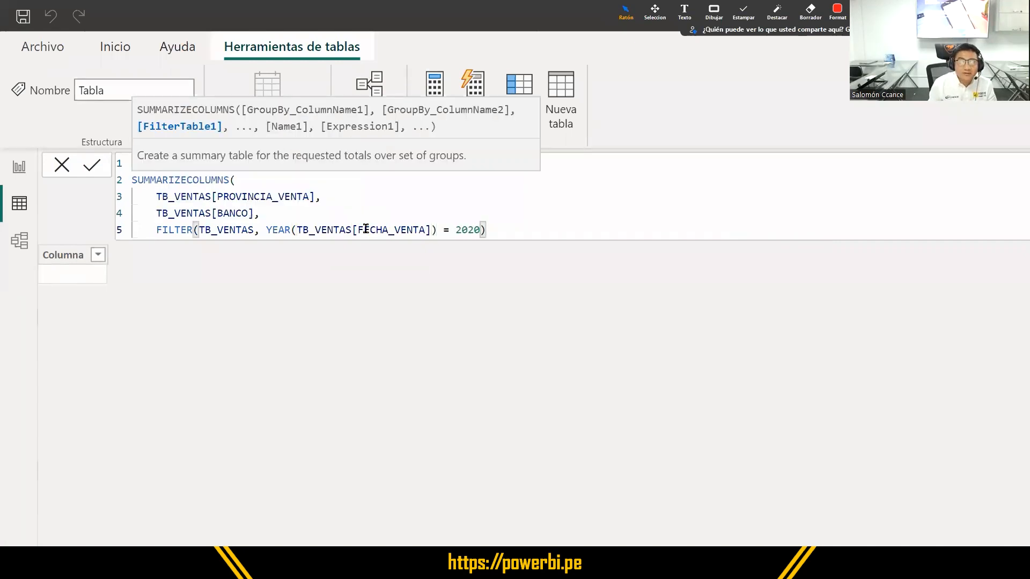
key("shift+Home")
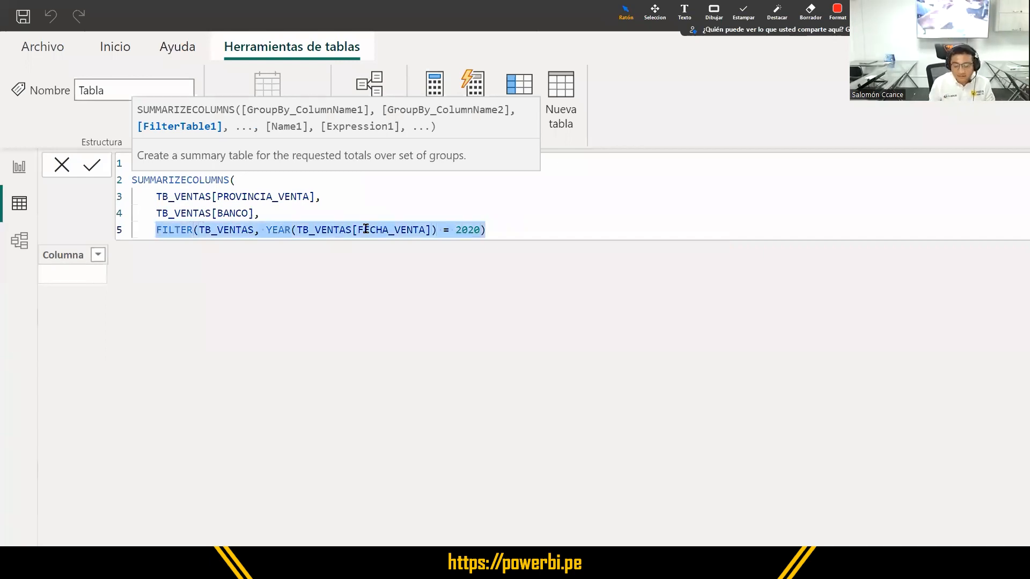
key("End")
- Add "TOTAL VENTAS" on a new line after the filter as the name of the summary column
type(",")
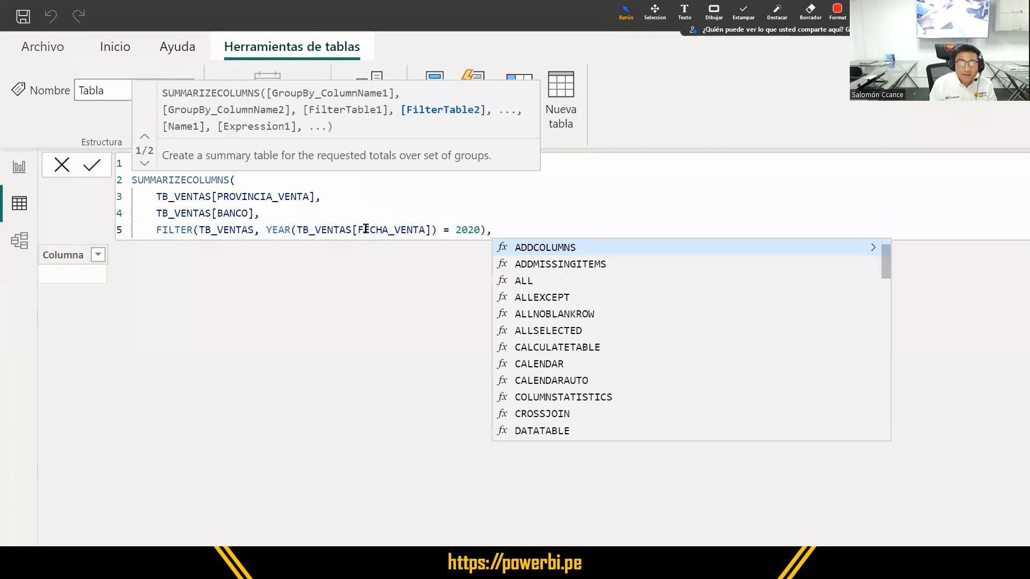
key("Return")
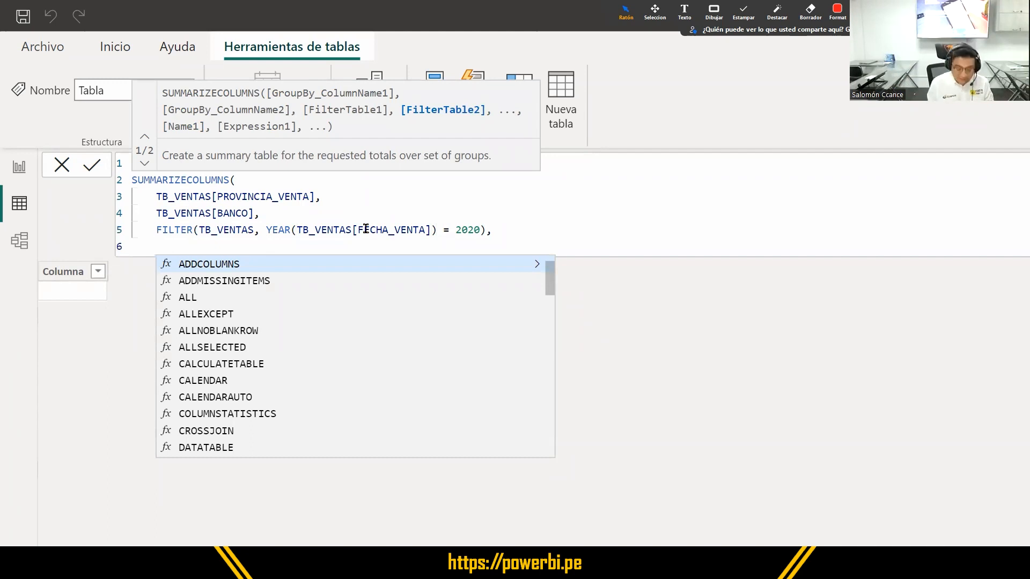
type("\"TOTAL")
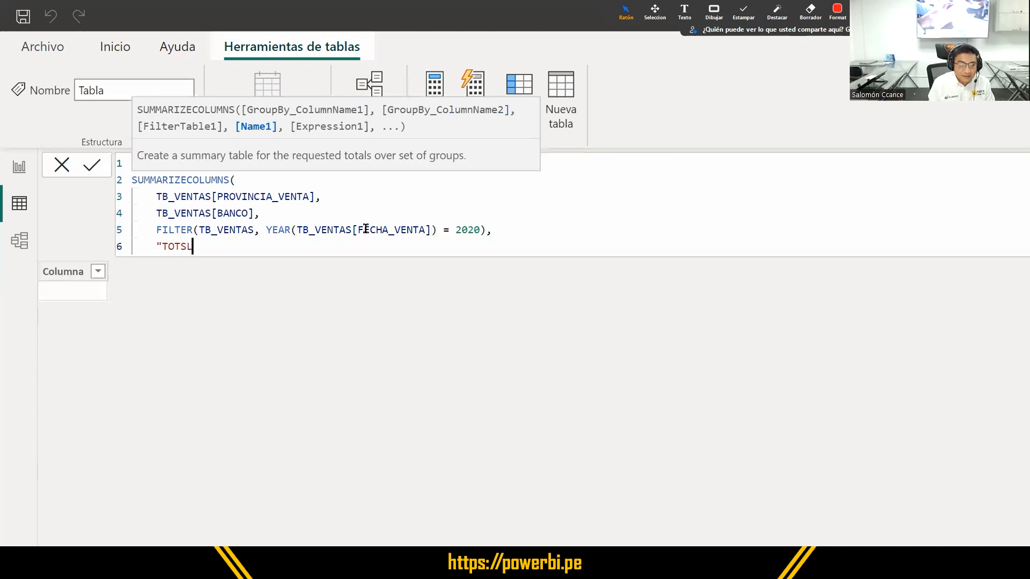
key("BackSpace")
type("L")
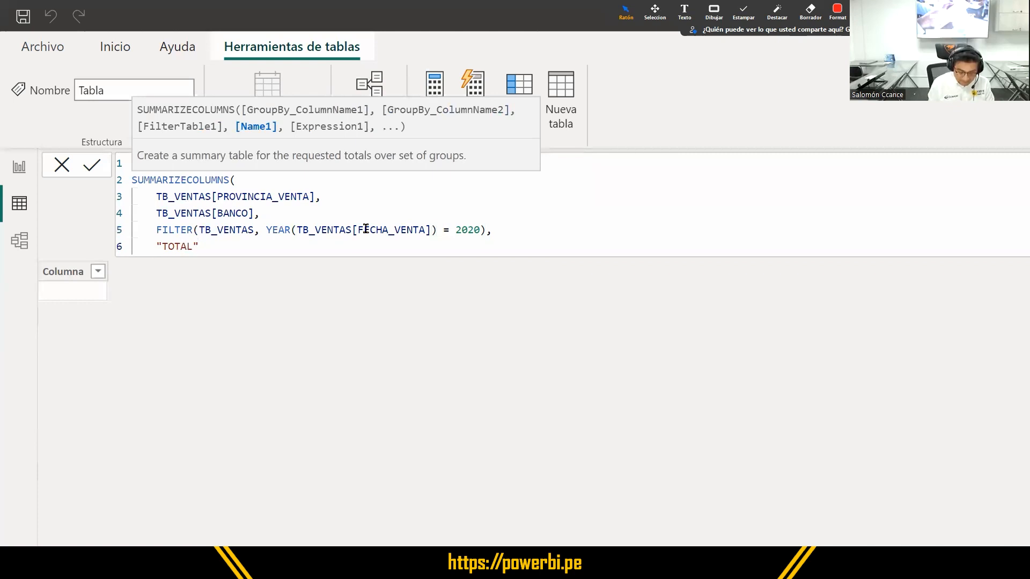
type(" VENTAS\"")
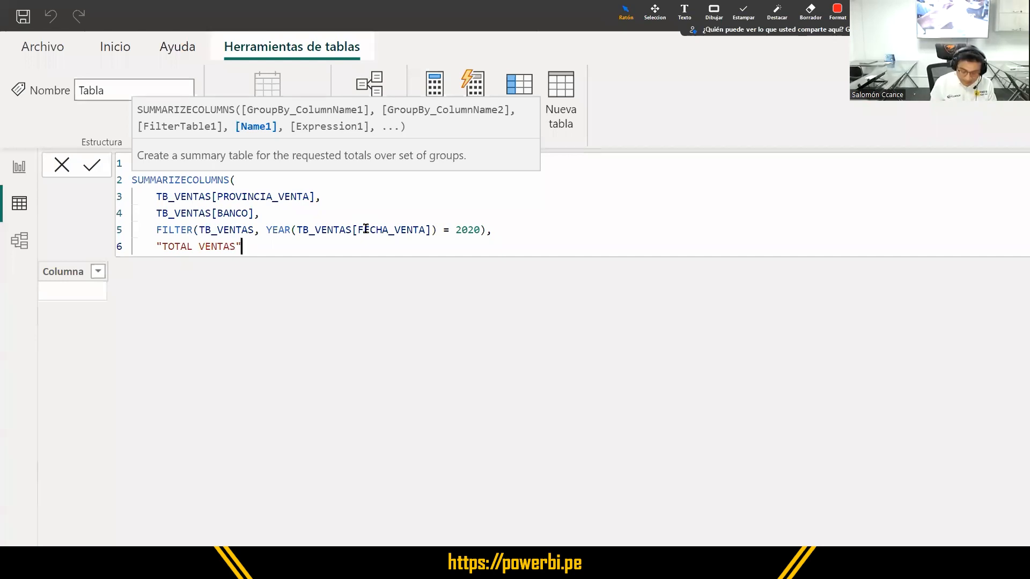
type(",")
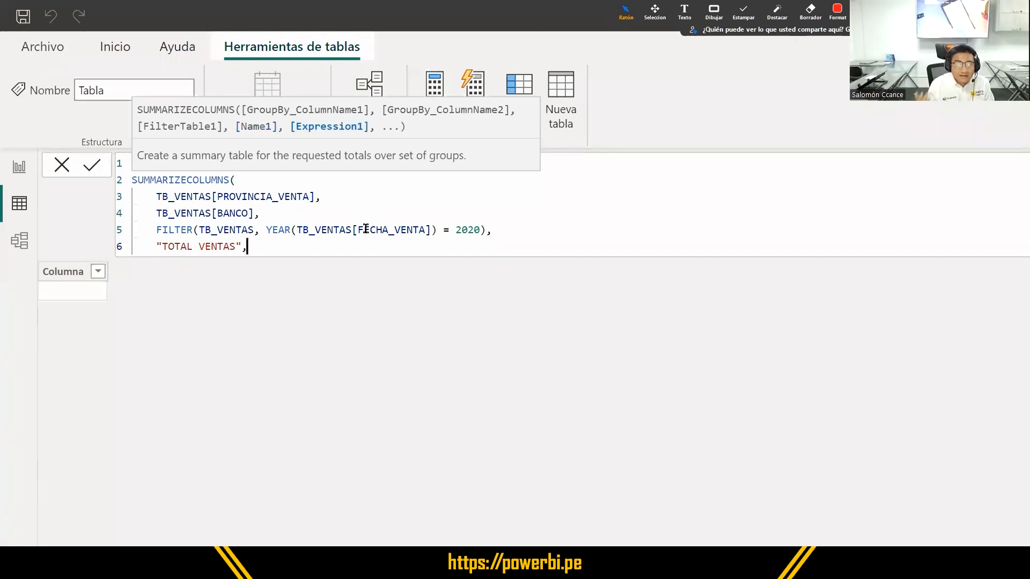
type(" SUM")
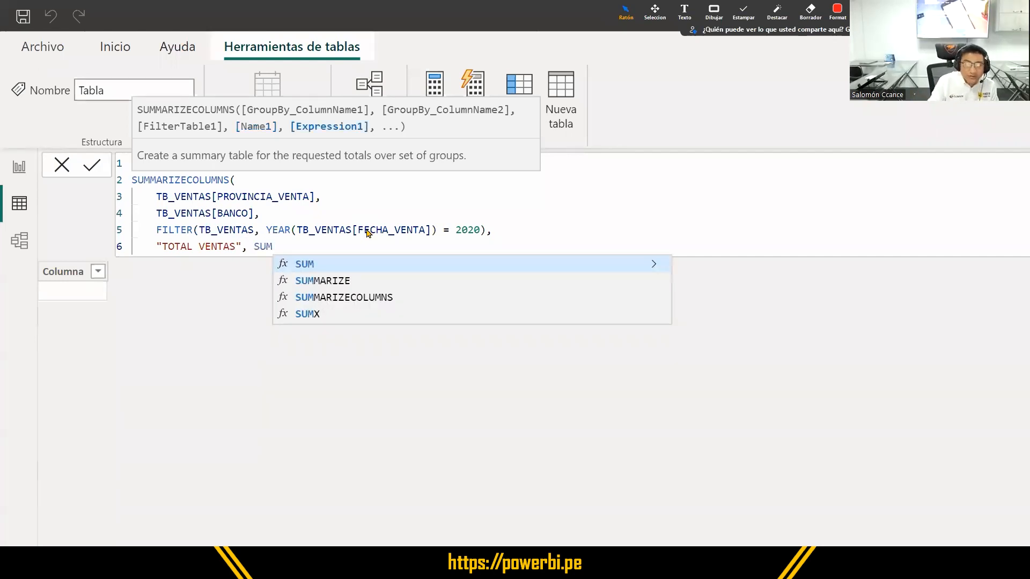
type("(")
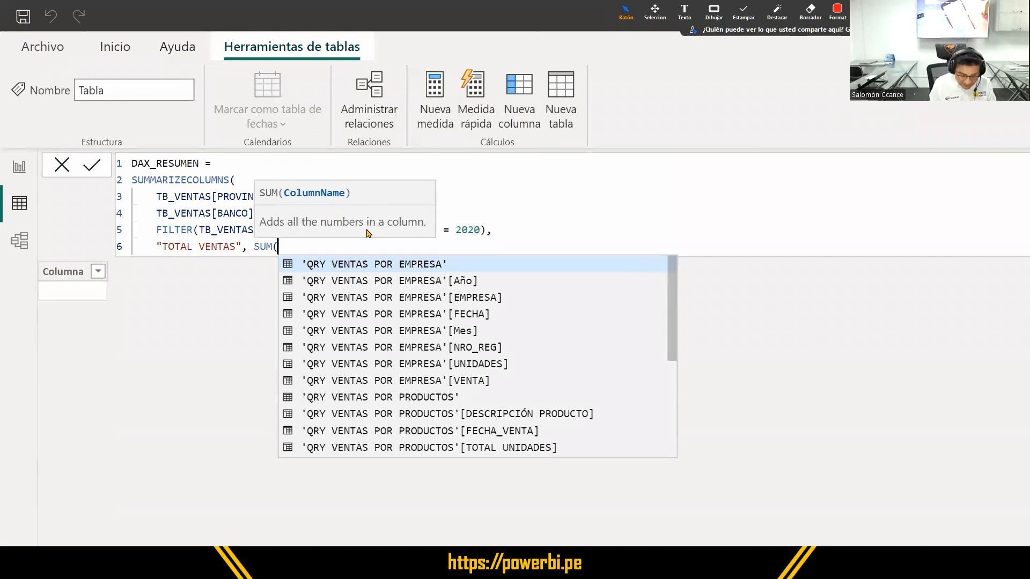
type("VENTAS")
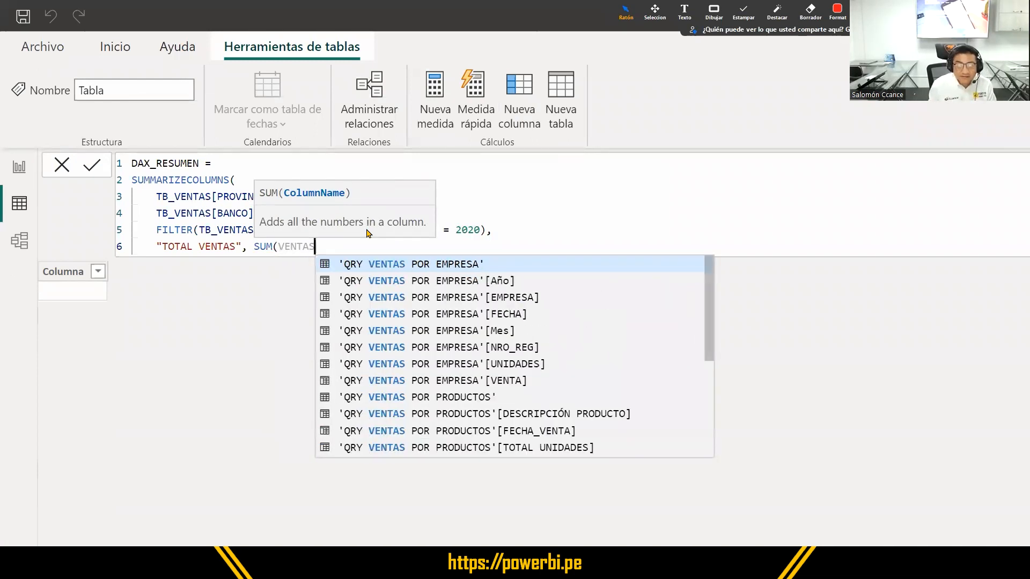
- Enter SUM(TB_VENTAS[VENTA]) as the expression for the "TOTAL VENTAS" column
key("Down")
key("Down")
key("Down")
key("Down")
key("Down")
key("Down")
key("Down")
key("Down")
key("Down")
key("Down")
key("Down")
key("Down")
key("Down")
key("Down")
key("Down")
key("Down")
key("Down")
key("Down")
key("Down")
key("Down")
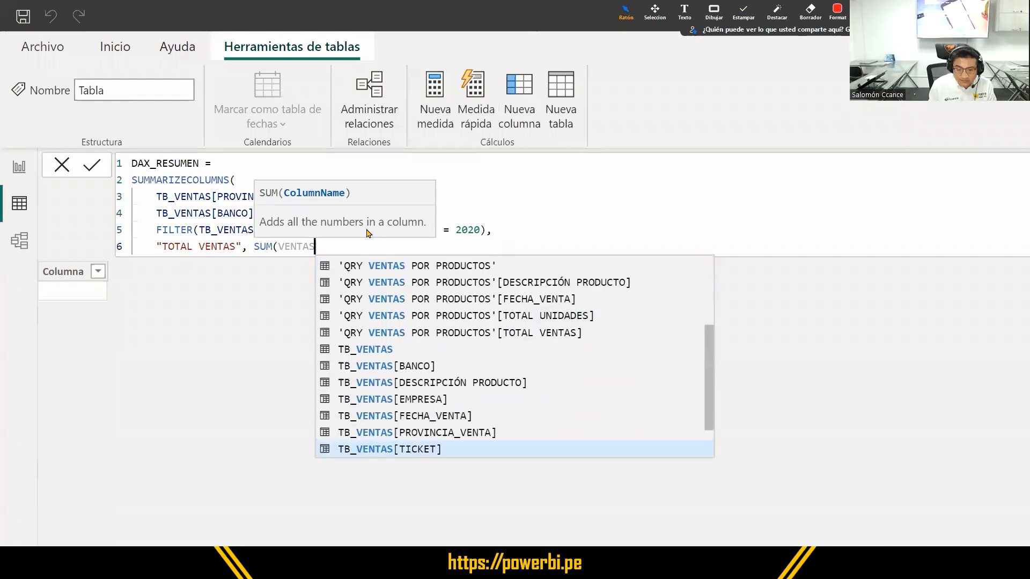
key("Up")
key("Up")
key("Up")
key("Up")
key("Up")
key("Up")
key("Up")
key("Up")
key("Up")
key("Up")
key("Up")
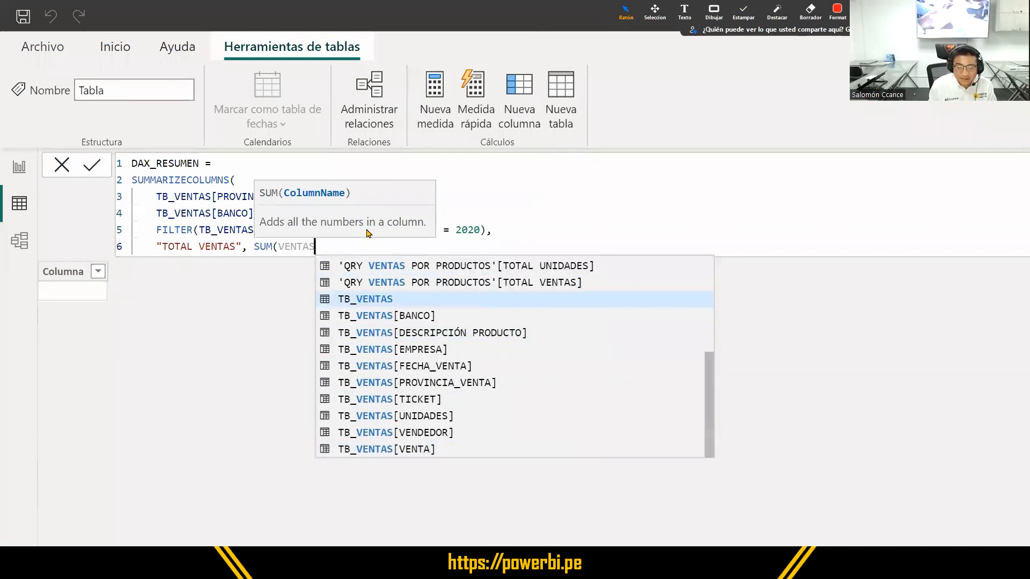
key("Down")
key("Down")
key("Down")
key("Down")
key("Down")
key("Down")
key("Down")
key("Down")
key("Down")
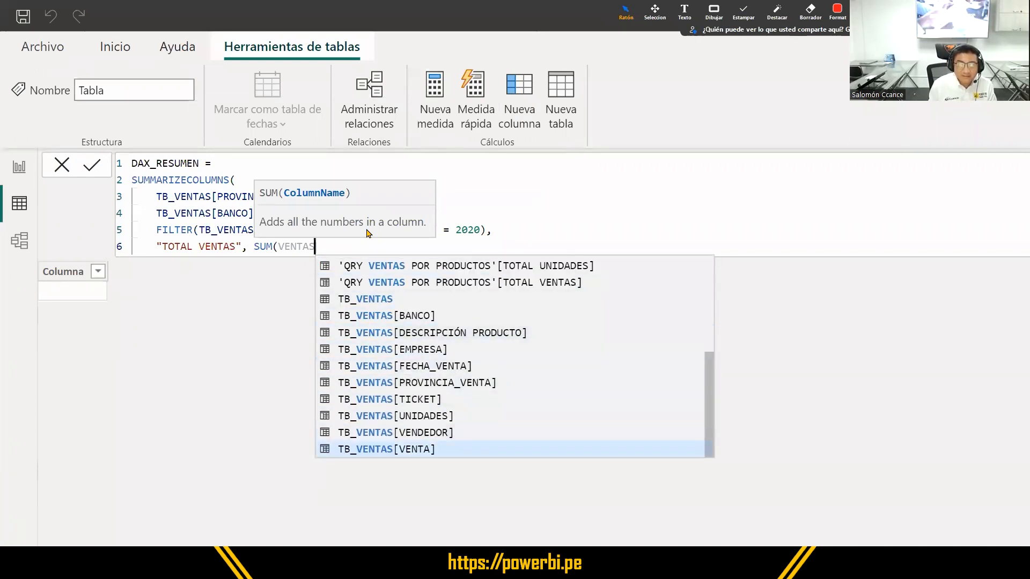
key("Tab")
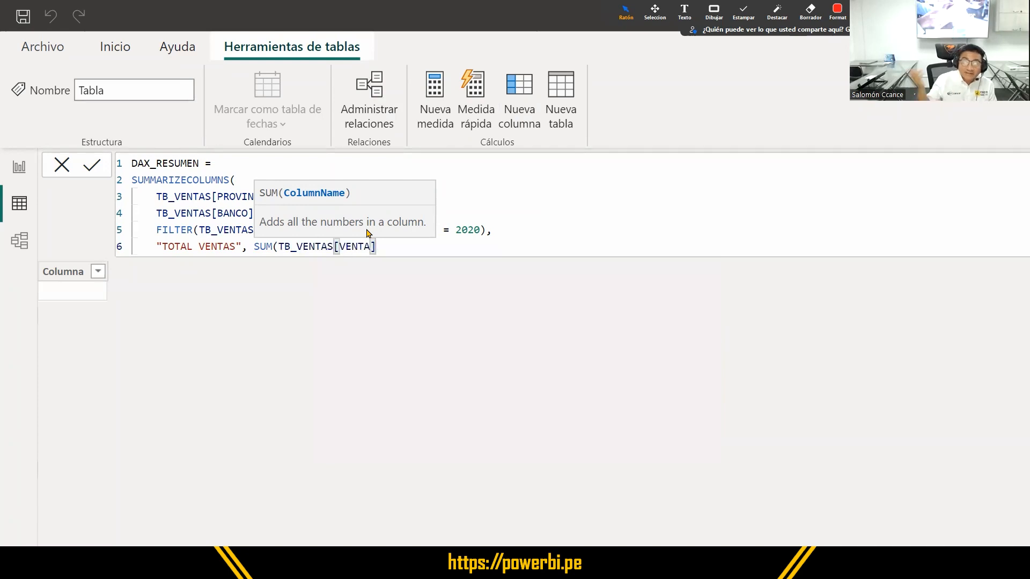
type(")")
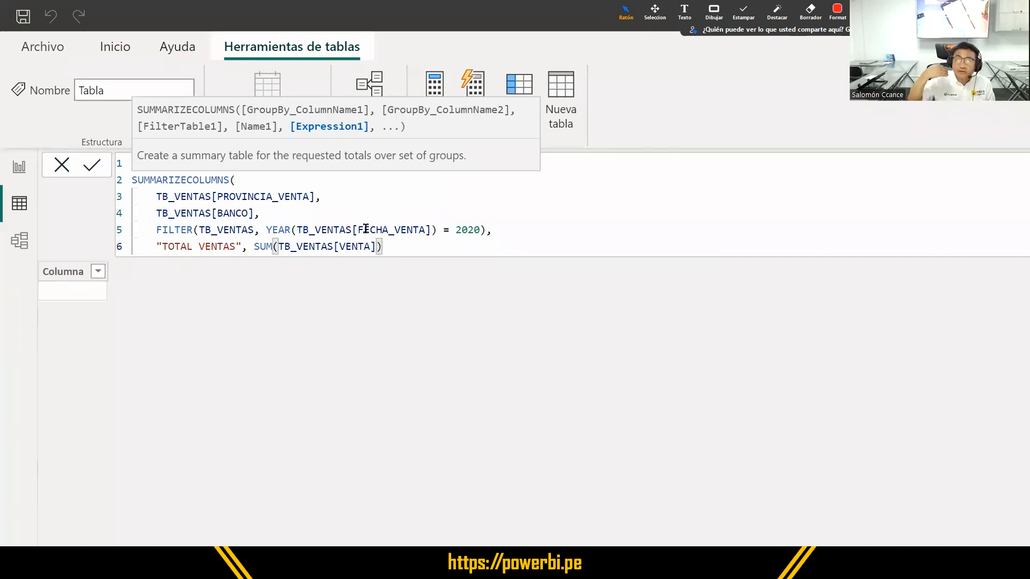
key("ctrl+shift+Left")
key("ctrl+shift+Left")
key("ctrl+shift+Left")
key("ctrl+shift+Left")
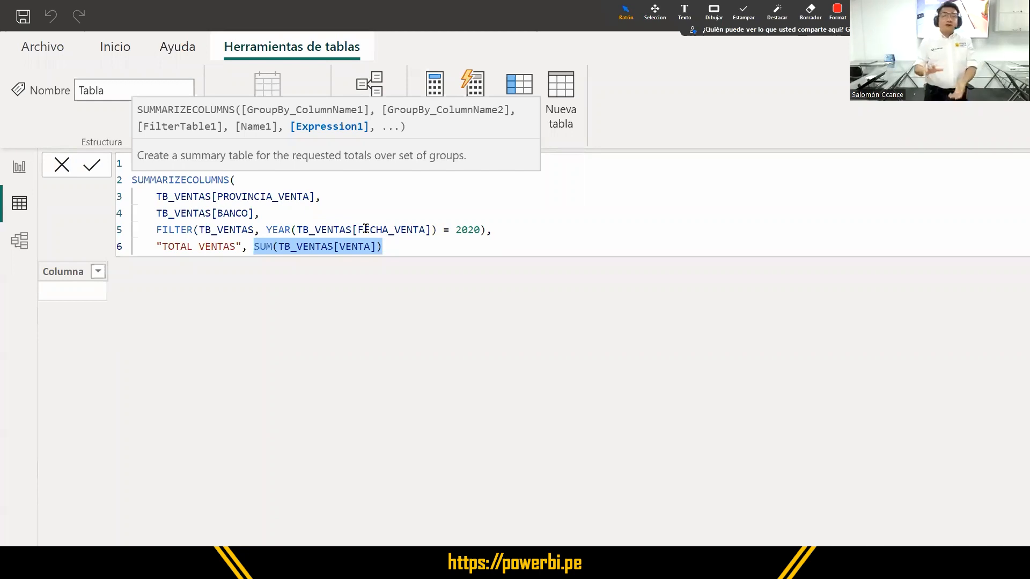
key("super+s")
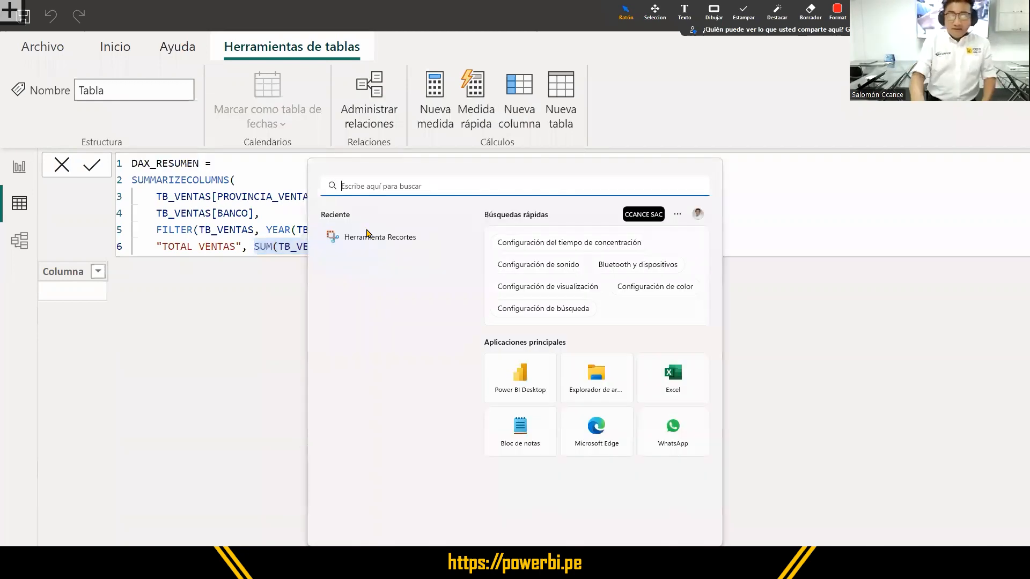
key("Escape")
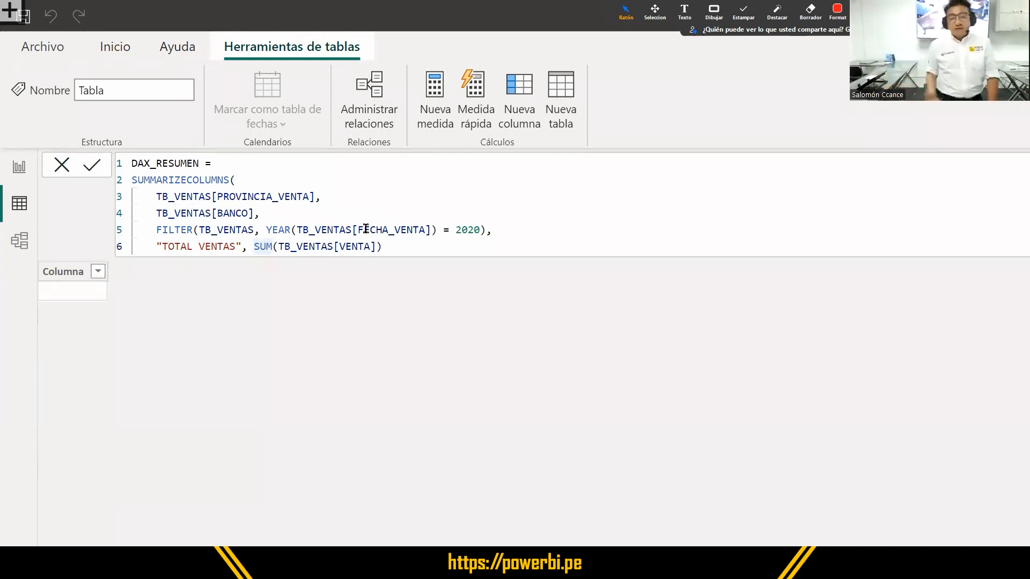
- Close the SUMMARIZECOLUMNS function with a parenthesis on its own line and commit the DAX_RESUMEN table formula
key("End")
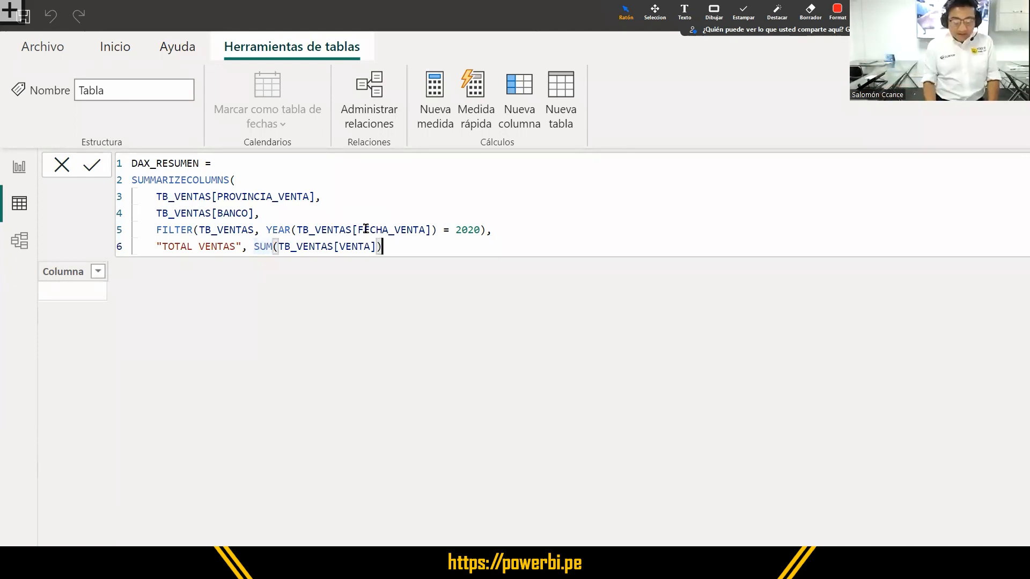
key("Return")
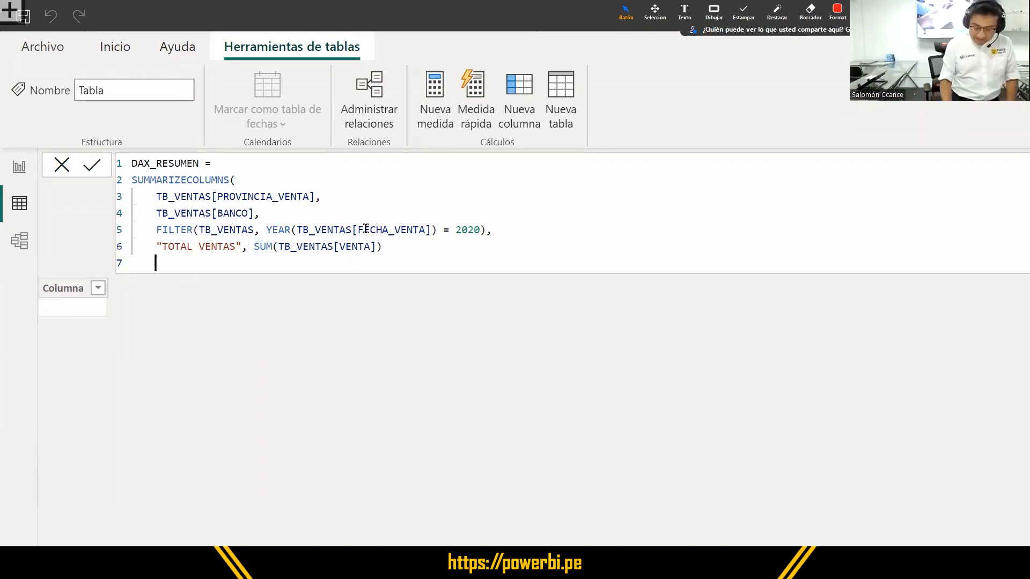
type(")")
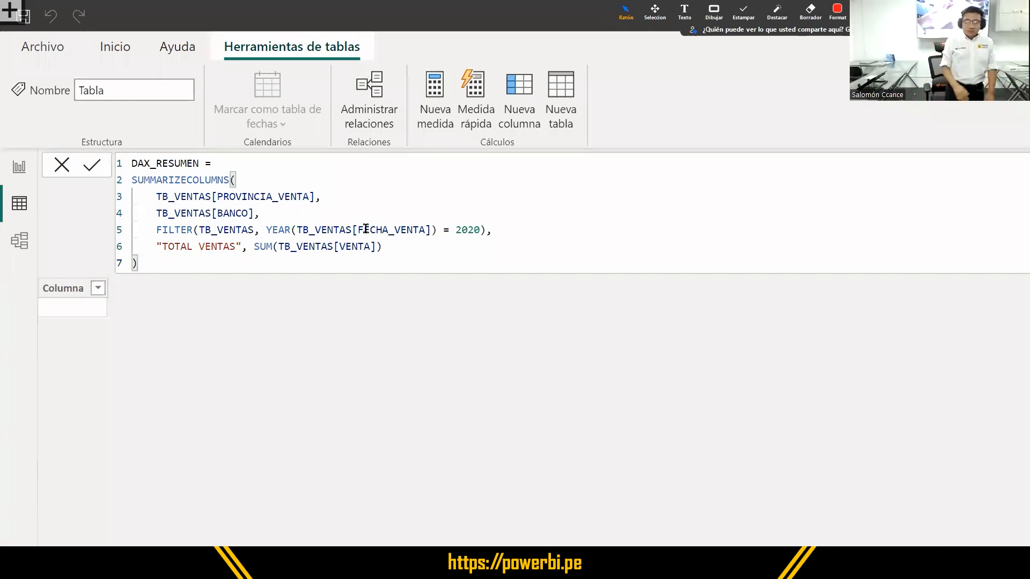
key("Return")
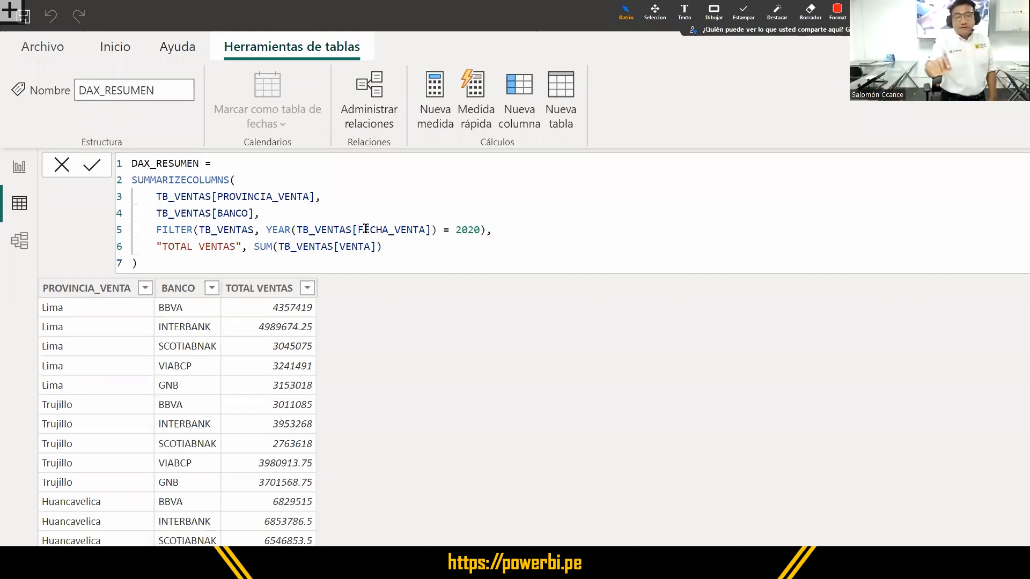
key("ctrl+a")
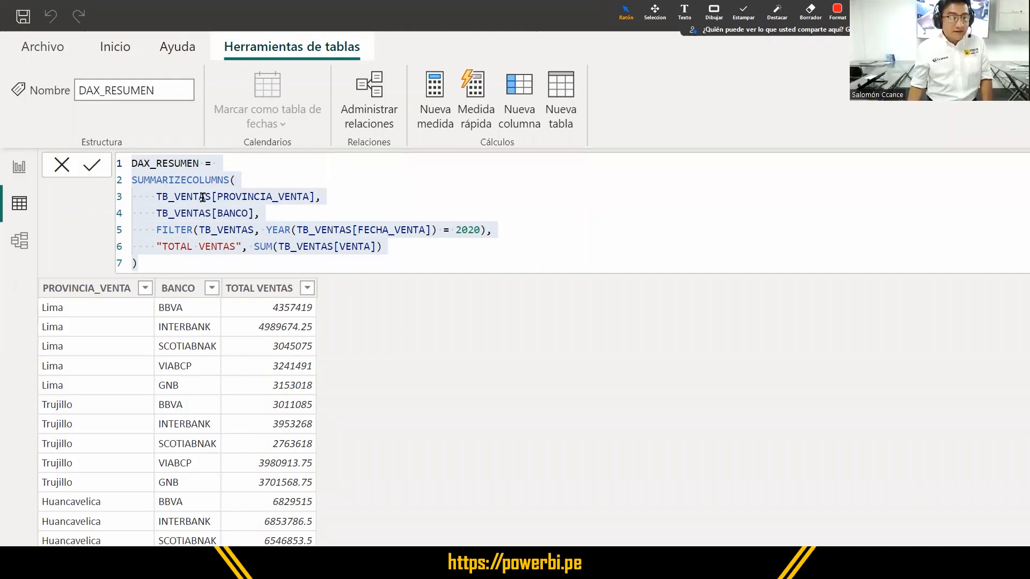
double_click(187, 180)
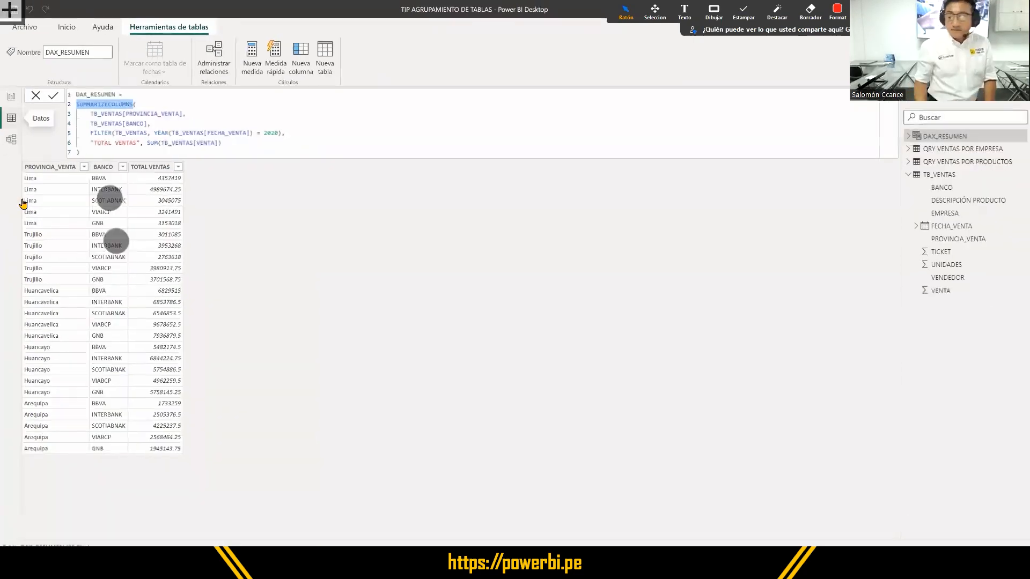
- Create a new calculated column in the TB_VENTAS table and name it MESES
left_click(944, 186)
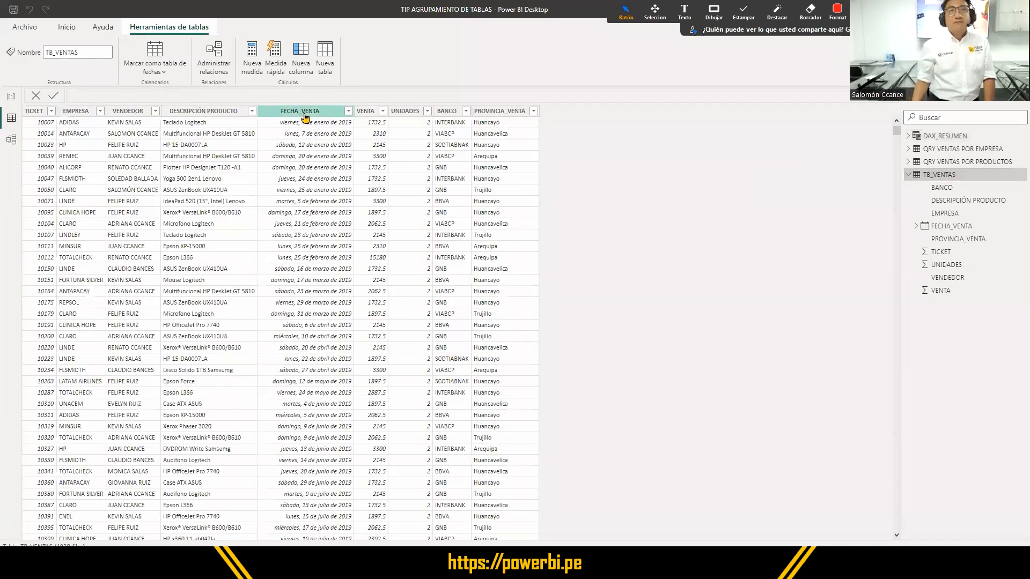
left_click(304, 116)
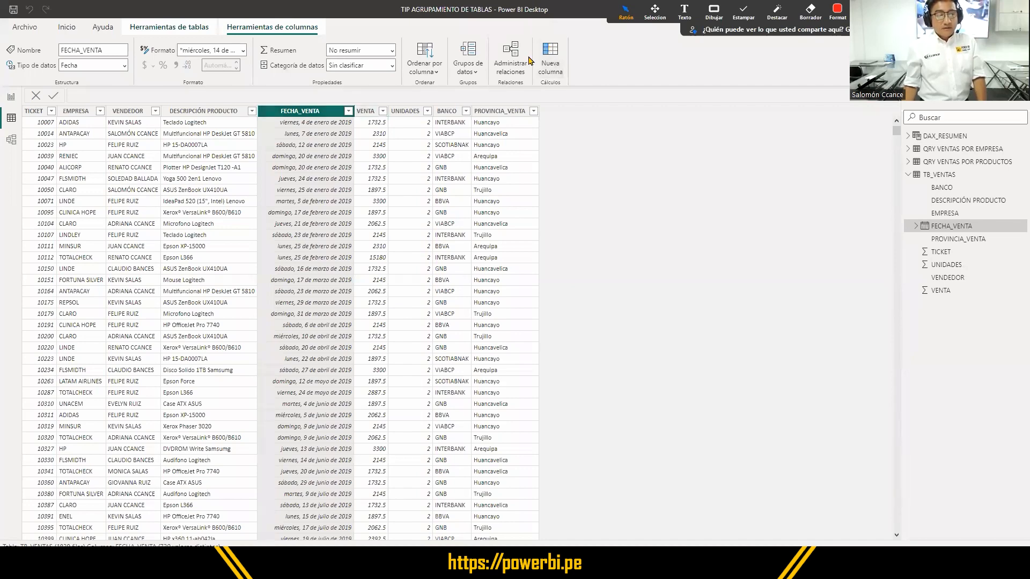
left_click(551, 59)
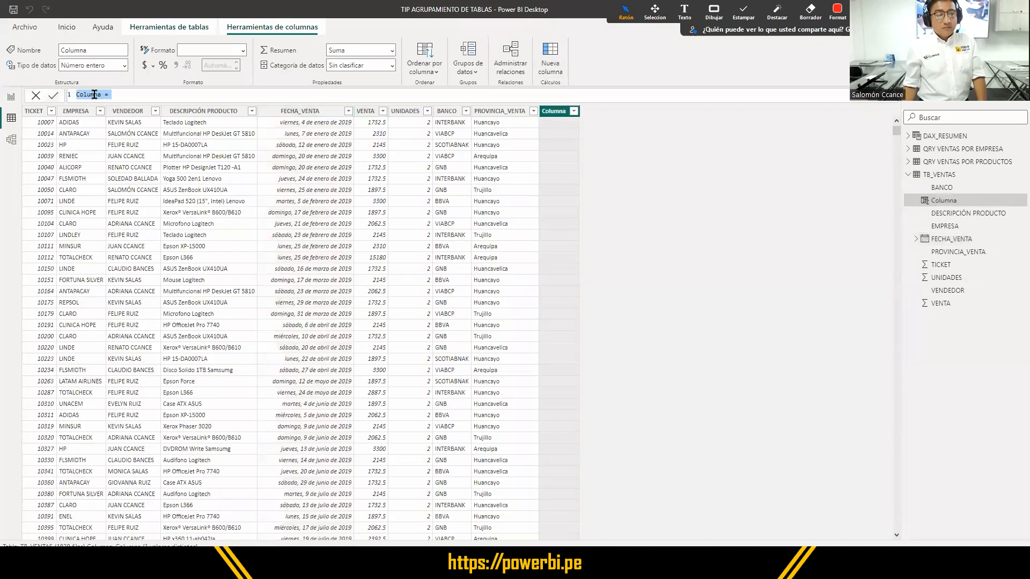
double_click(95, 94)
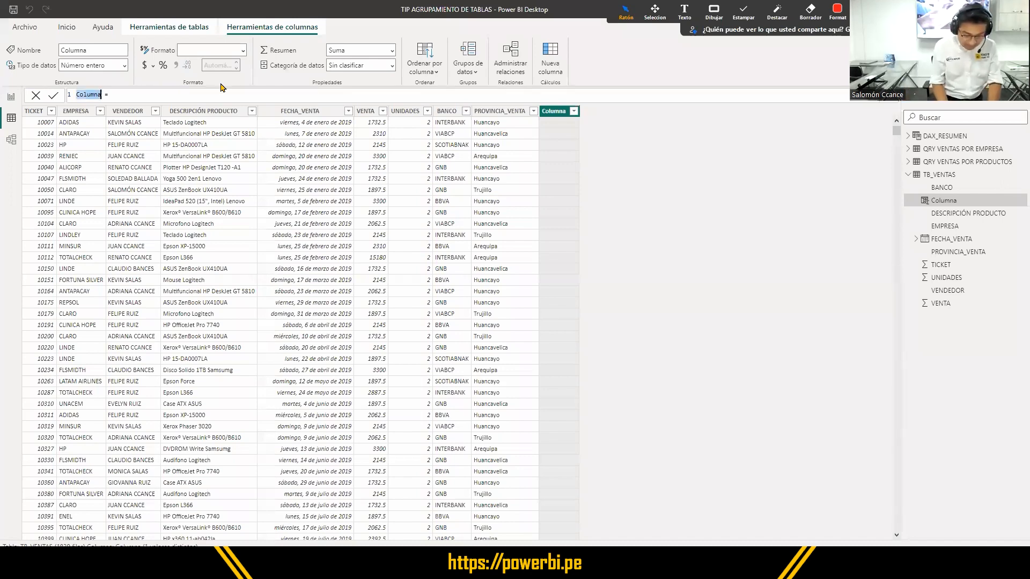
type("MESES = ")
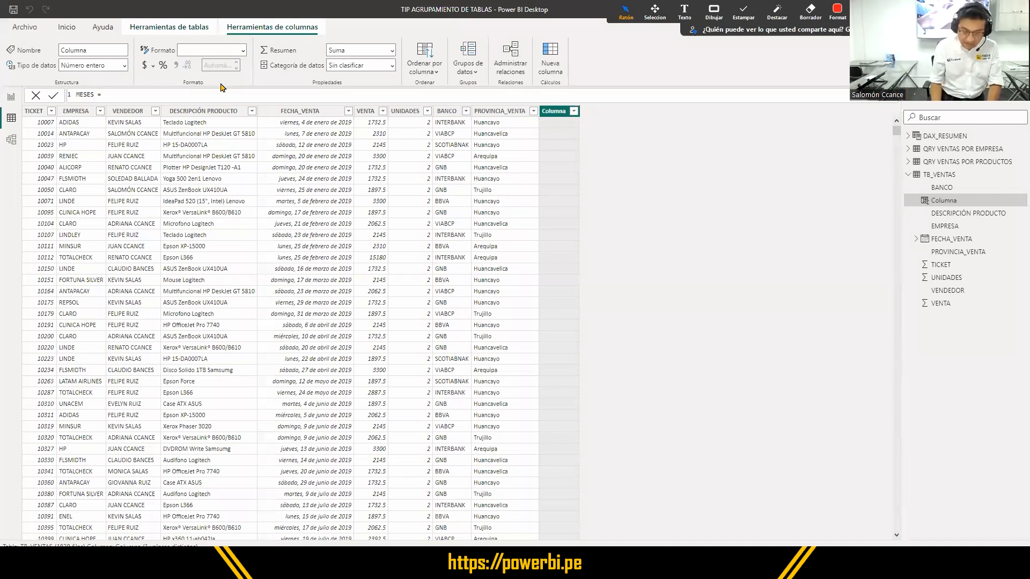
type("F")
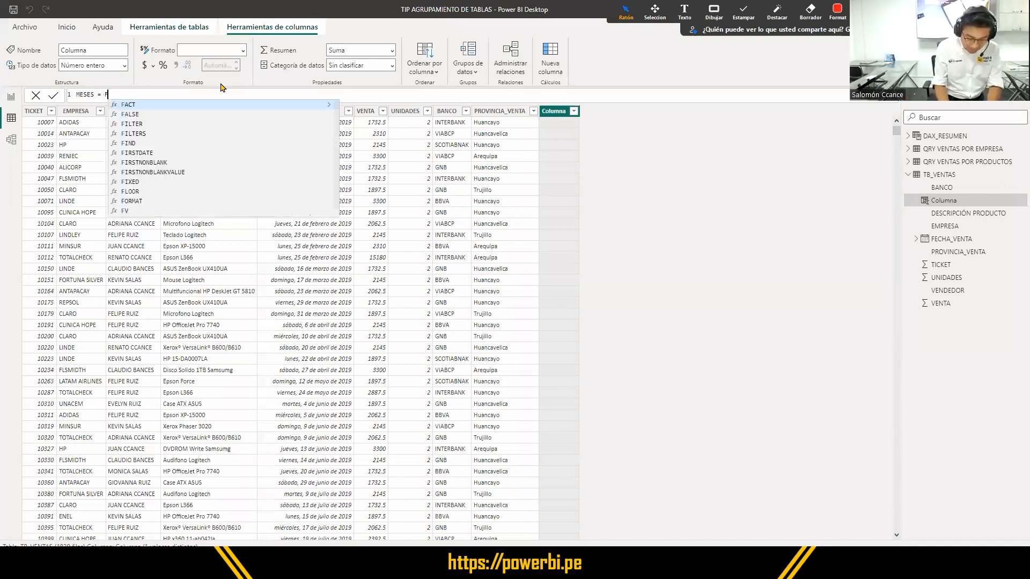
type("ORMAT")
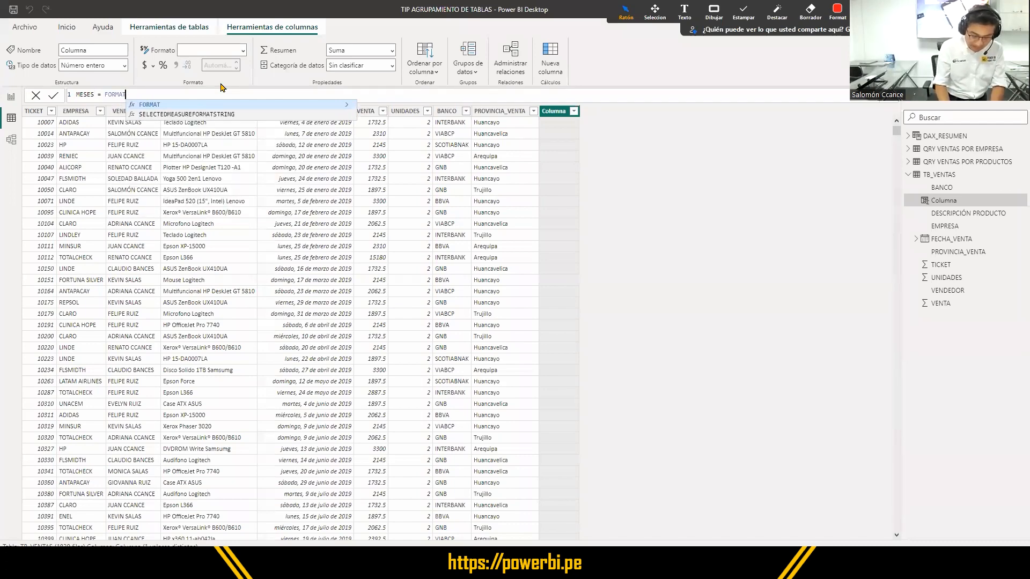
type("(TB_VENTAS[FECHA_VENTA]")
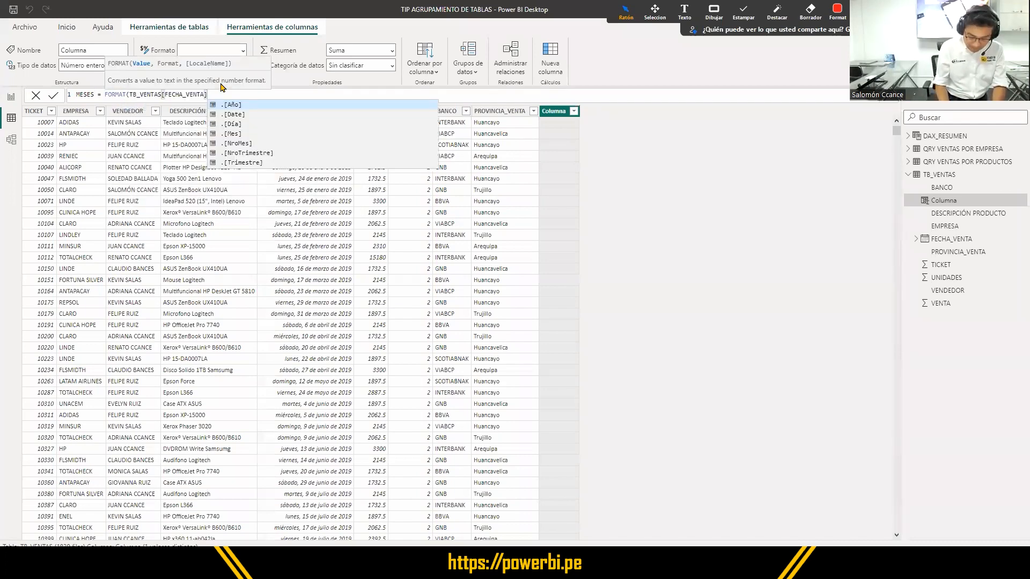
type(",\"M")
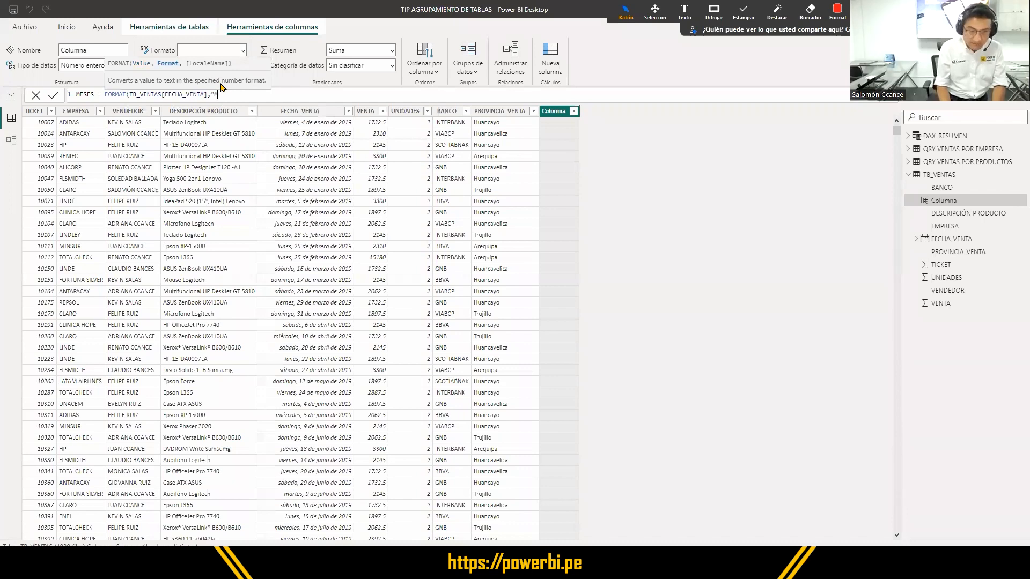
type("MMM\"")
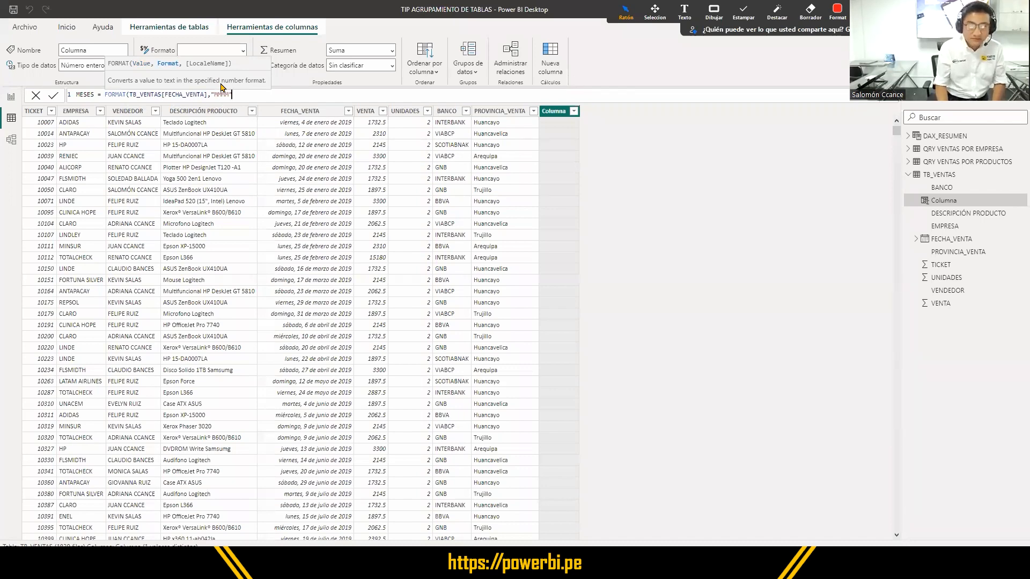
type(")")
- Define the MESES column as FORMAT(TB_VENTAS[FECHA_VENTA],"MMMM") and commit the formula
key("Return")
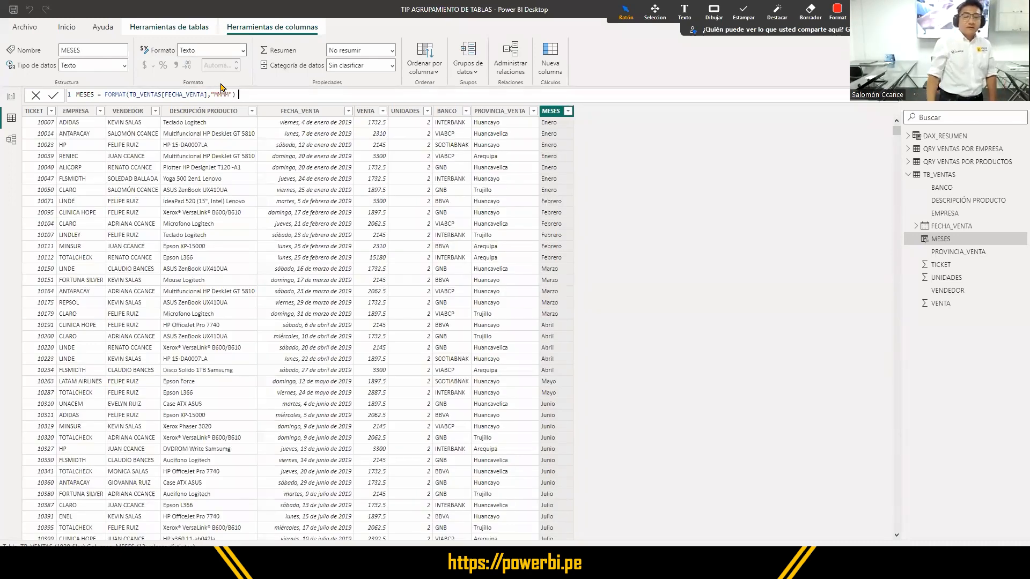
left_click_drag(236, 94, 76, 94)
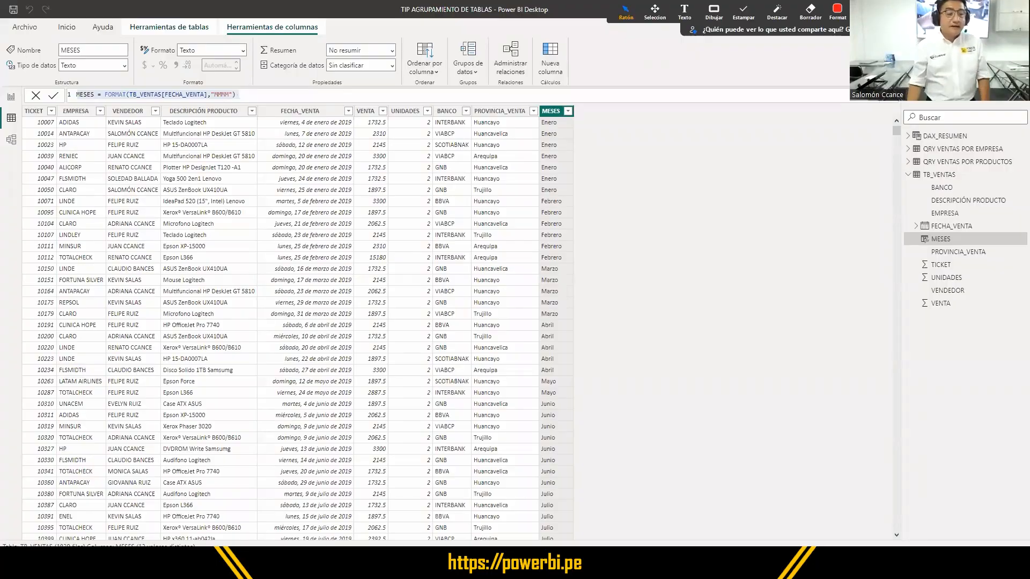
left_click(72, 34)
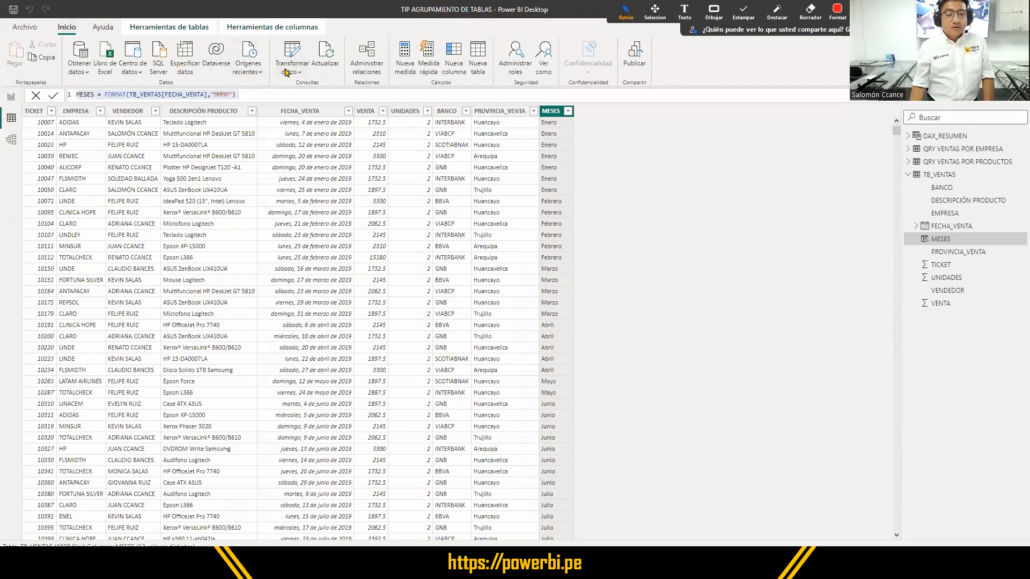
key("ctrl")
key("ctrl")
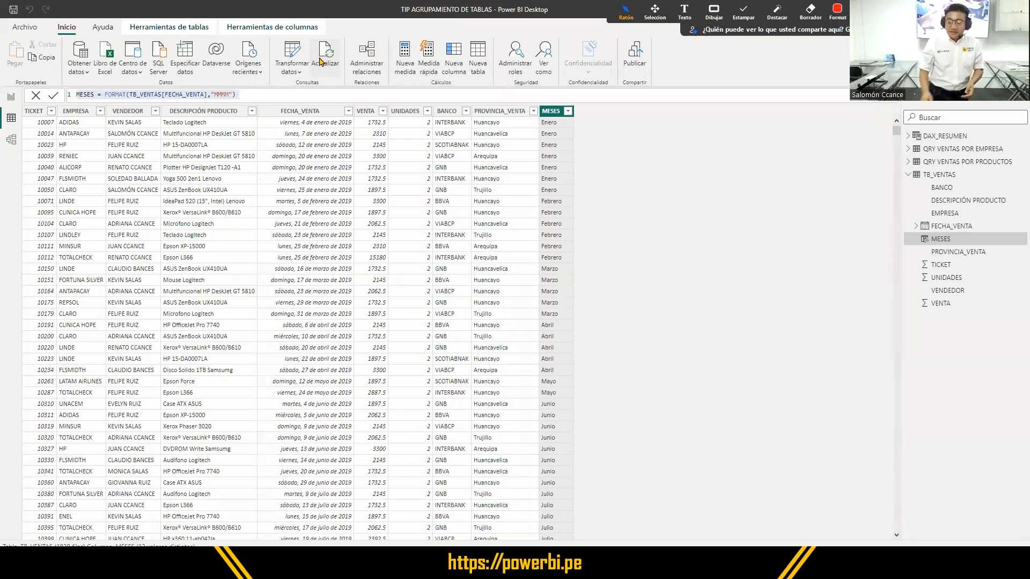
- Select the TB_VENTAS table and refresh the model's data
left_click(934, 177)
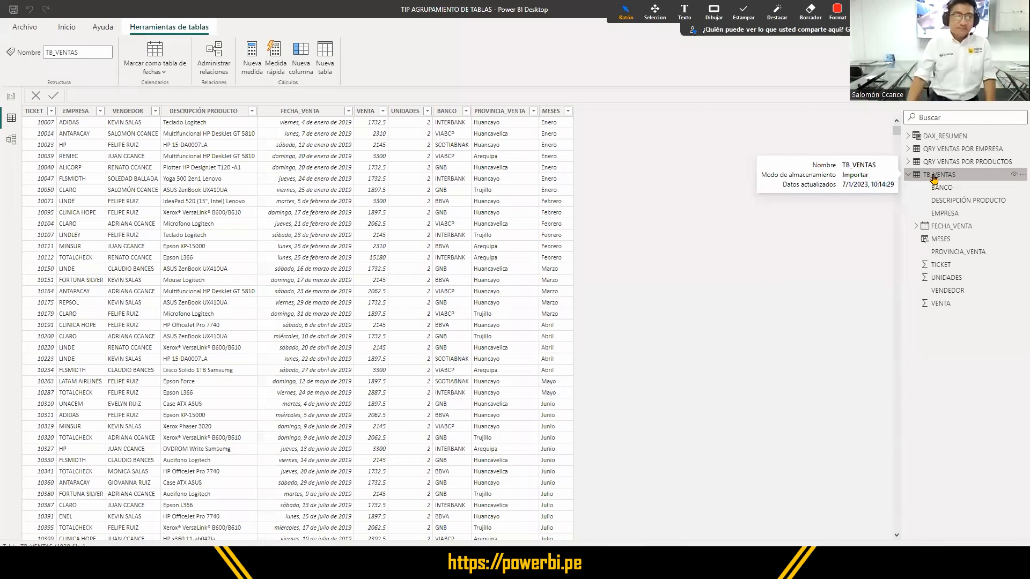
left_click(75, 27)
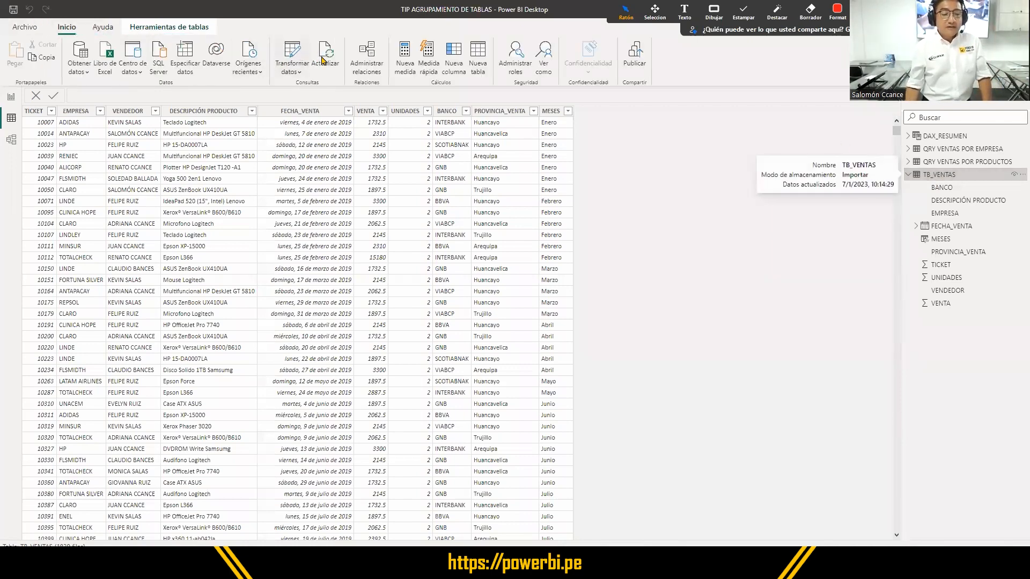
left_click(324, 61)
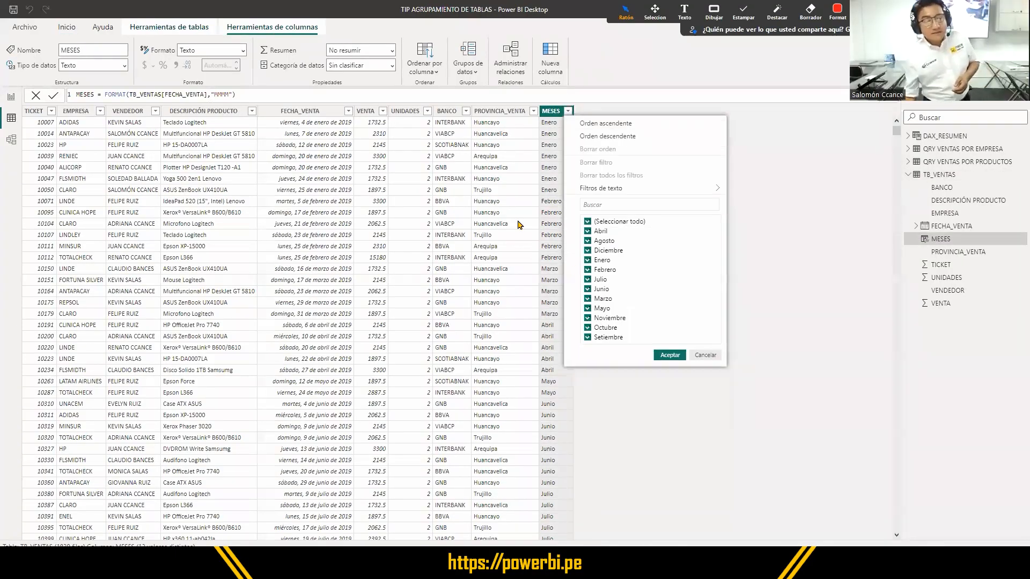
- Compare the filter value lists of the FECHA_VENTA and MESES columns in the TB_VENTAS table
left_click(350, 111)
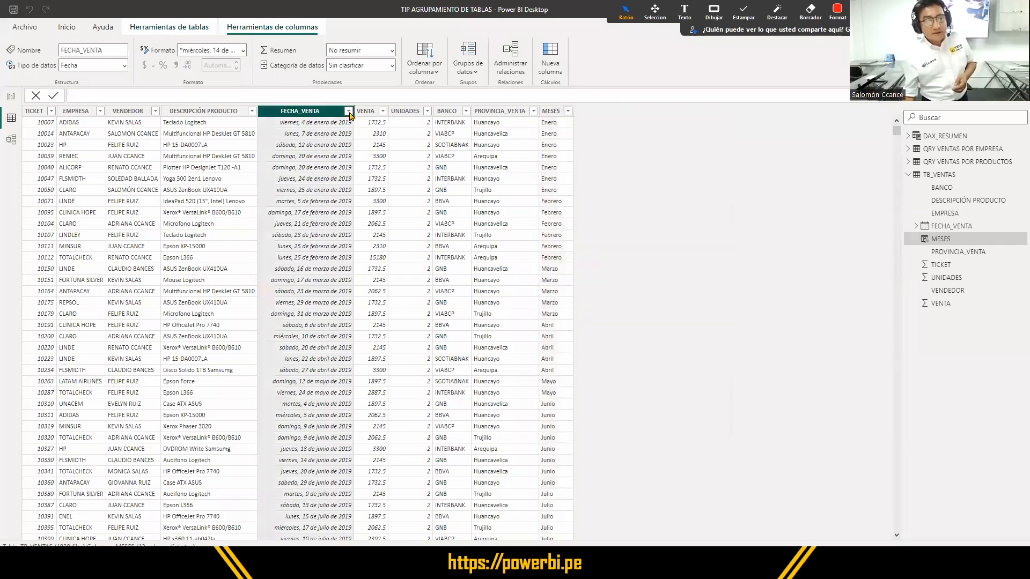
left_click(349, 111)
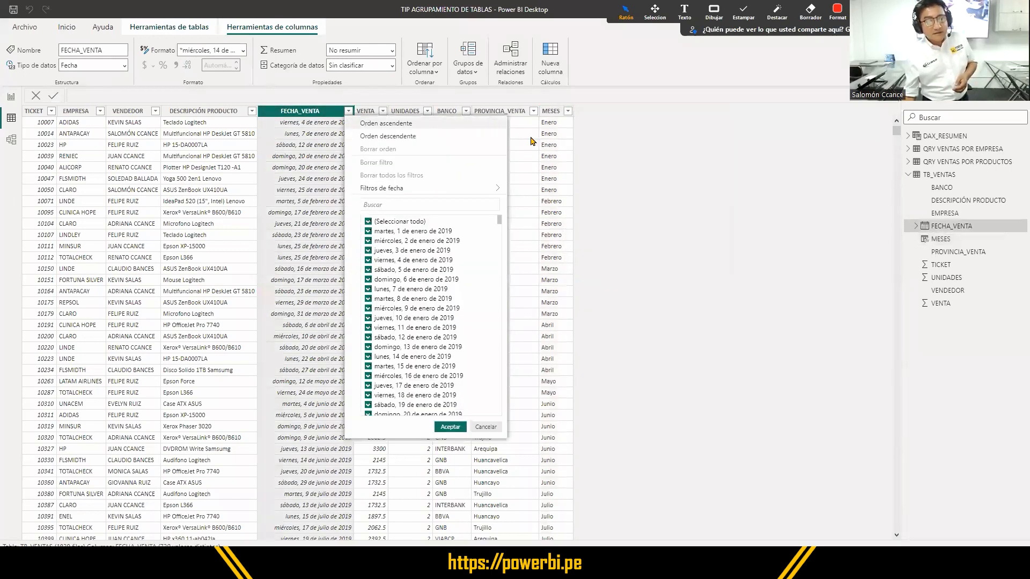
left_click(568, 112)
left_click(568, 112)
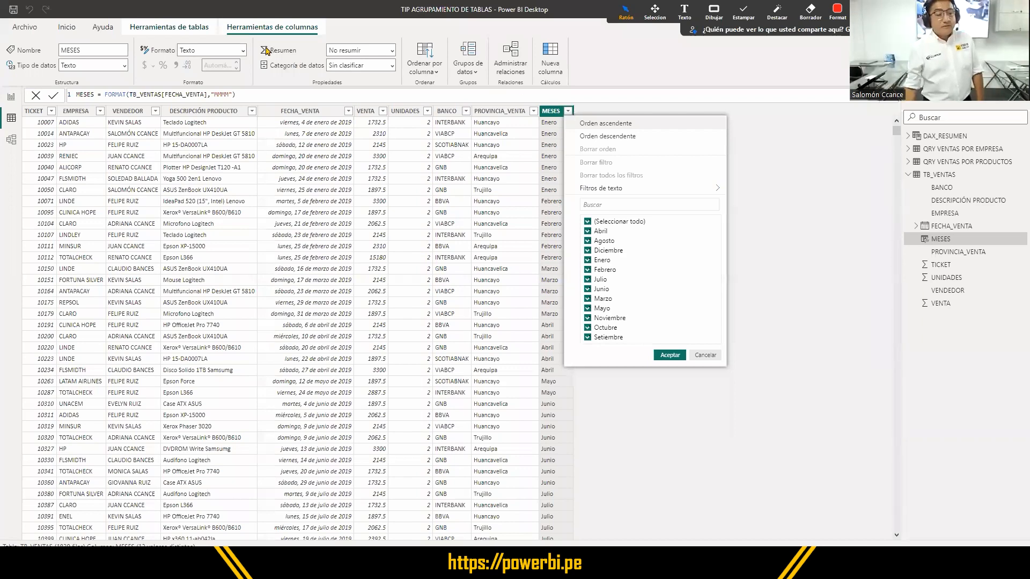
- Close the MESES filter list and check the data type setting of the MESES column
left_click(125, 67)
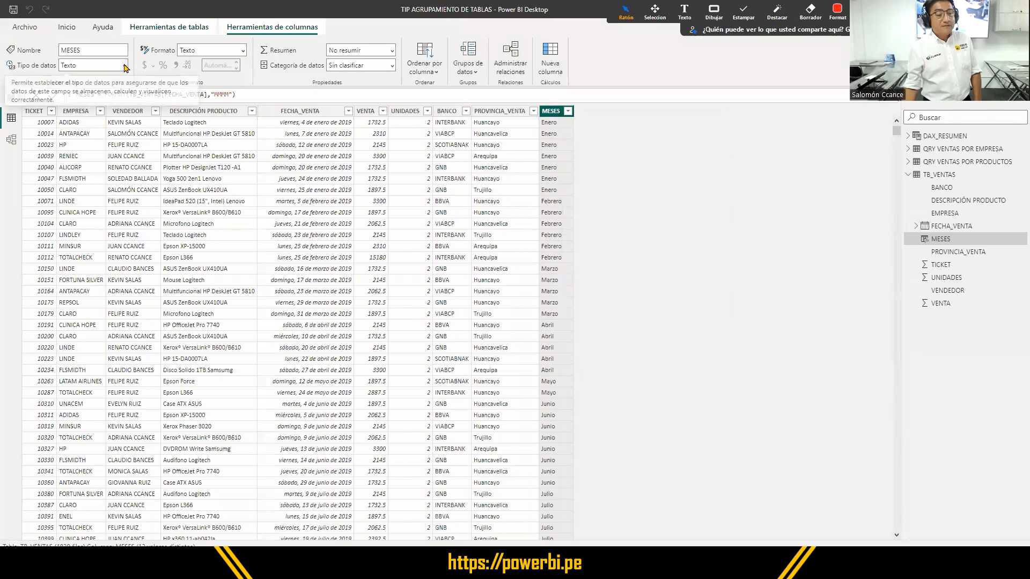
left_click(125, 67)
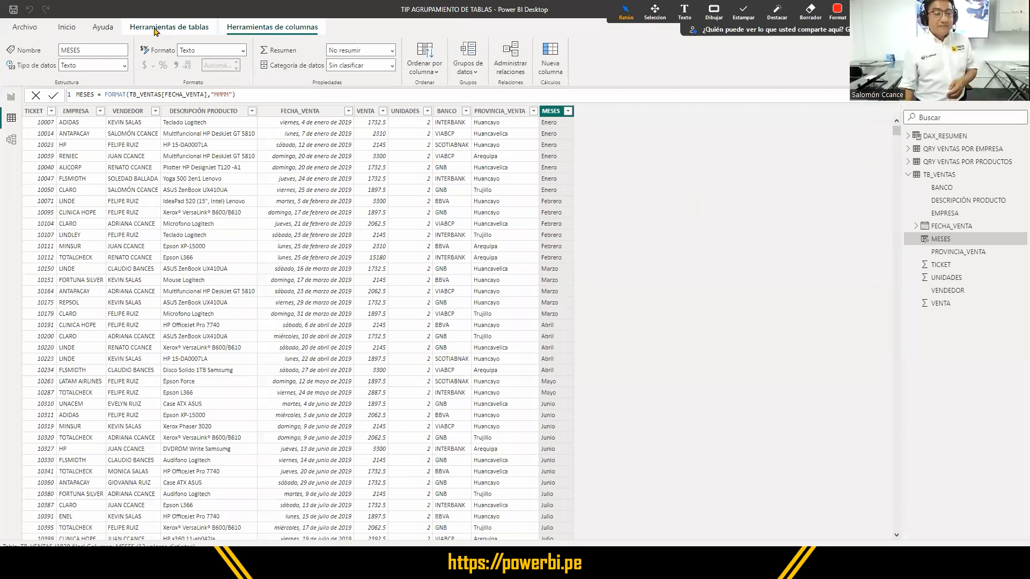
left_click(67, 26)
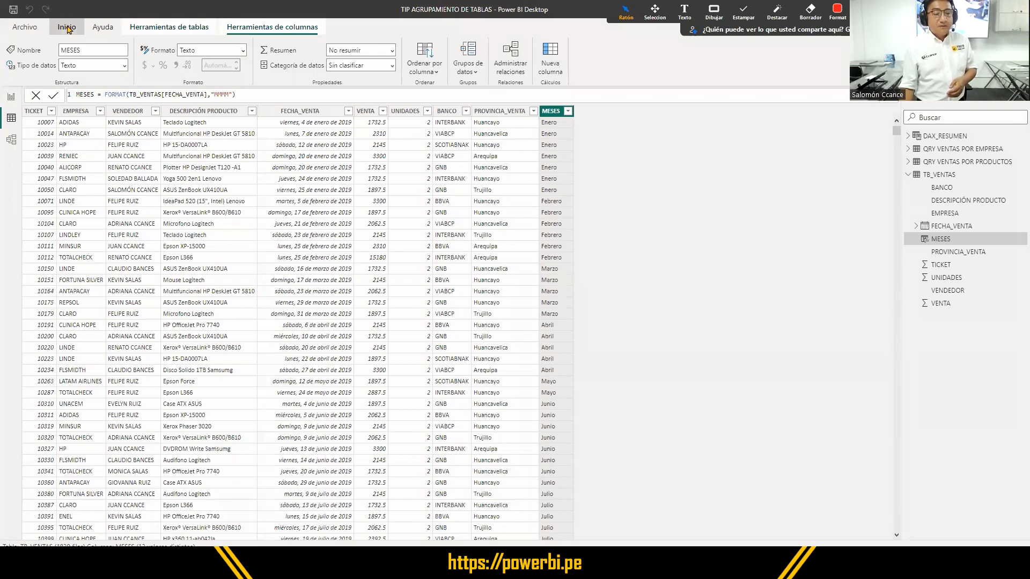